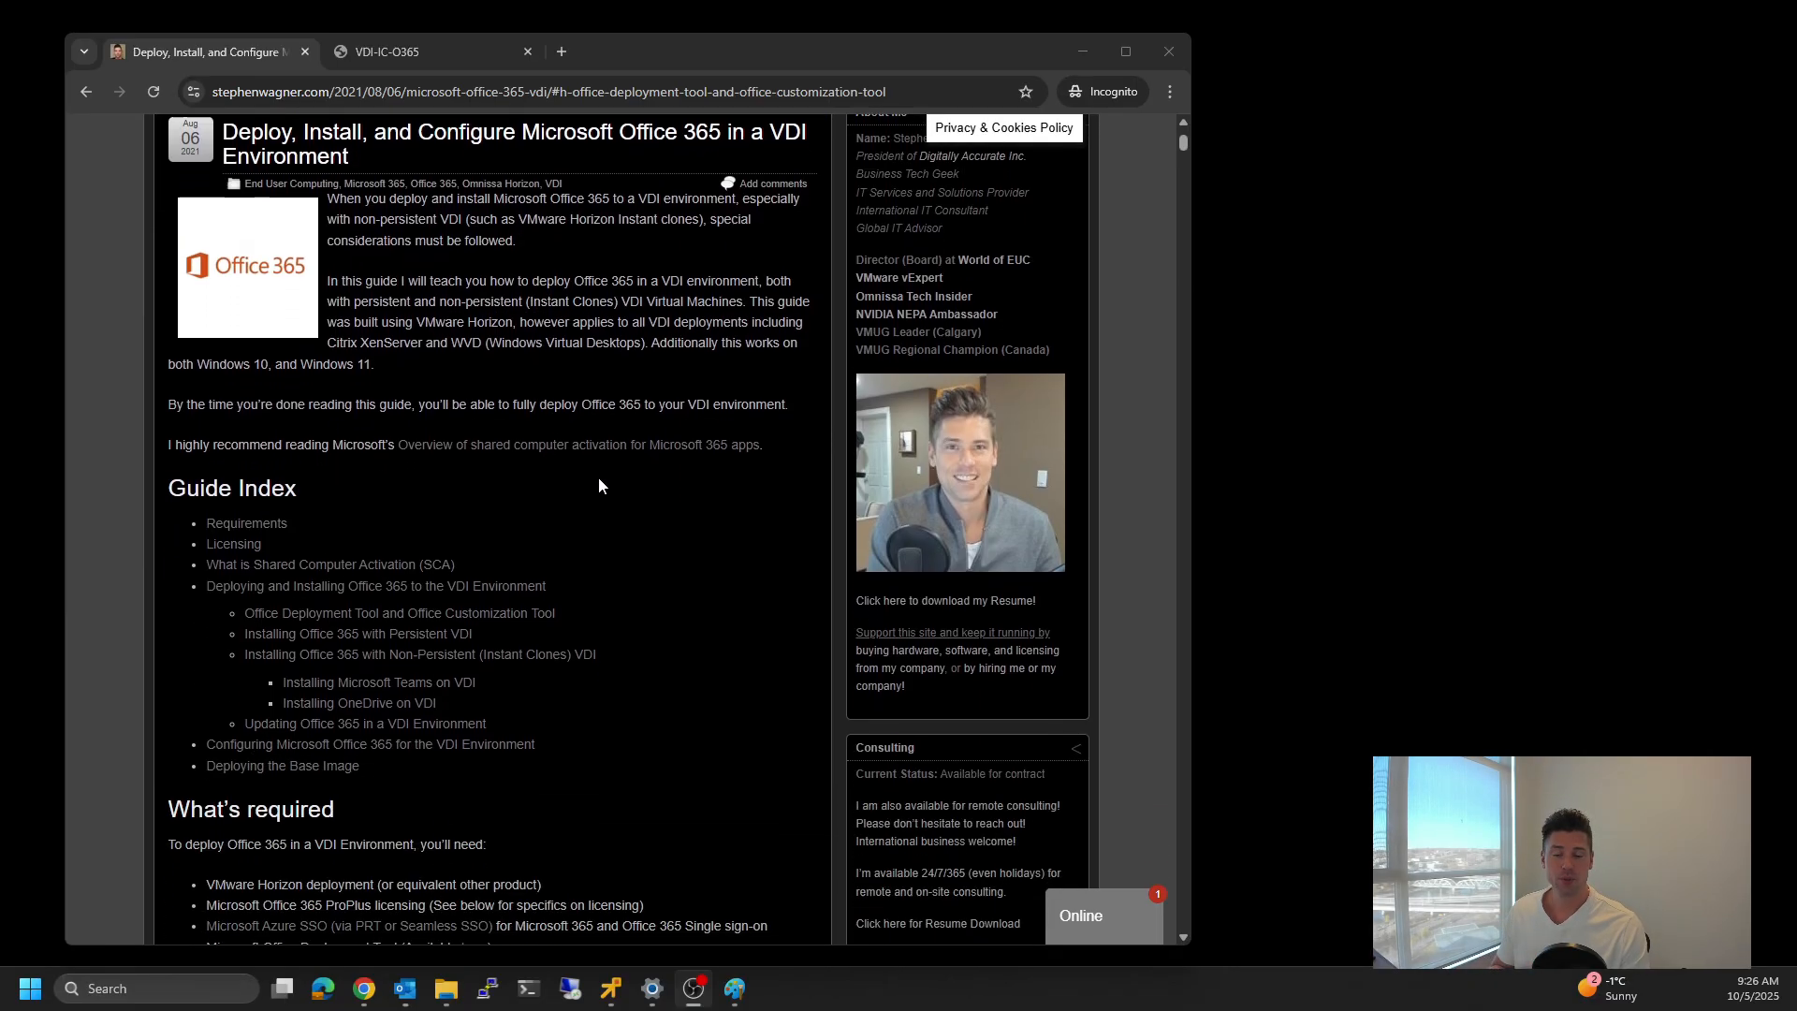
# Step: Review the Office 365 VDI deployment guide from its index through the requirements, non-persistent installation, Teams and OneDrive sections
pyautogui.scroll(-2, 600, 480)
pyautogui.scroll(-1, 620, 481)
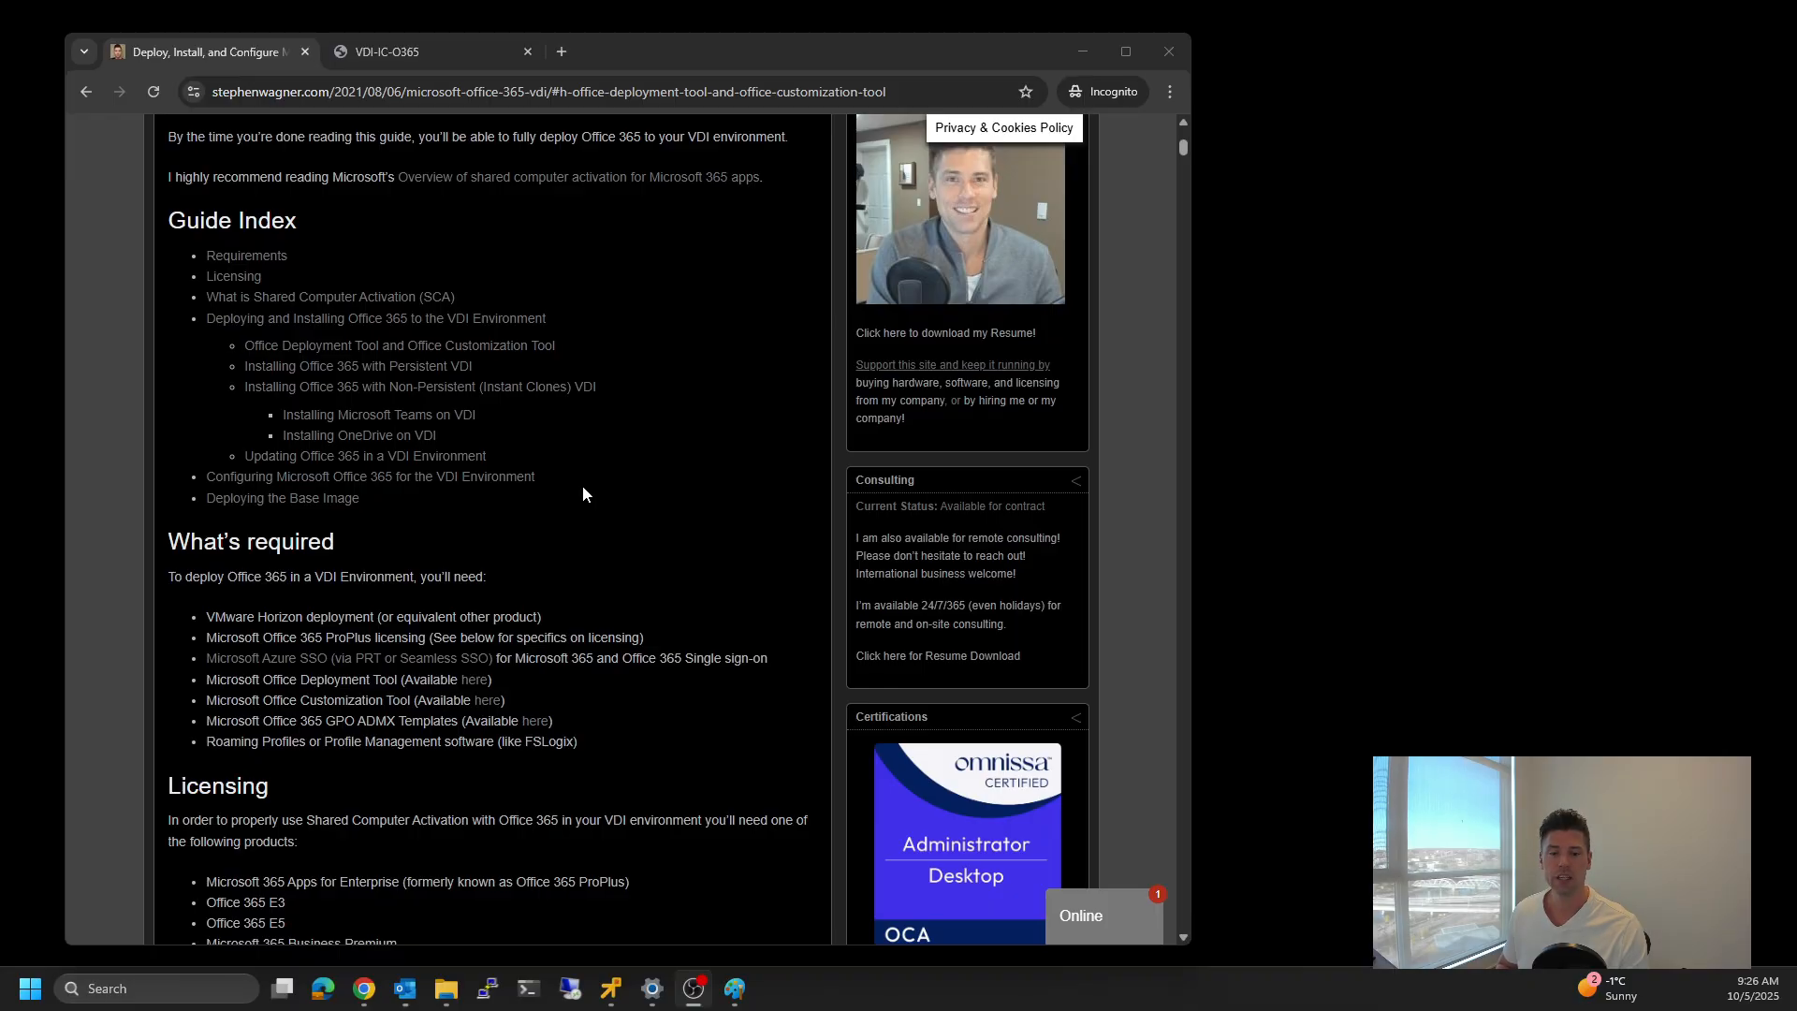
pyautogui.scroll(-2, 582, 494)
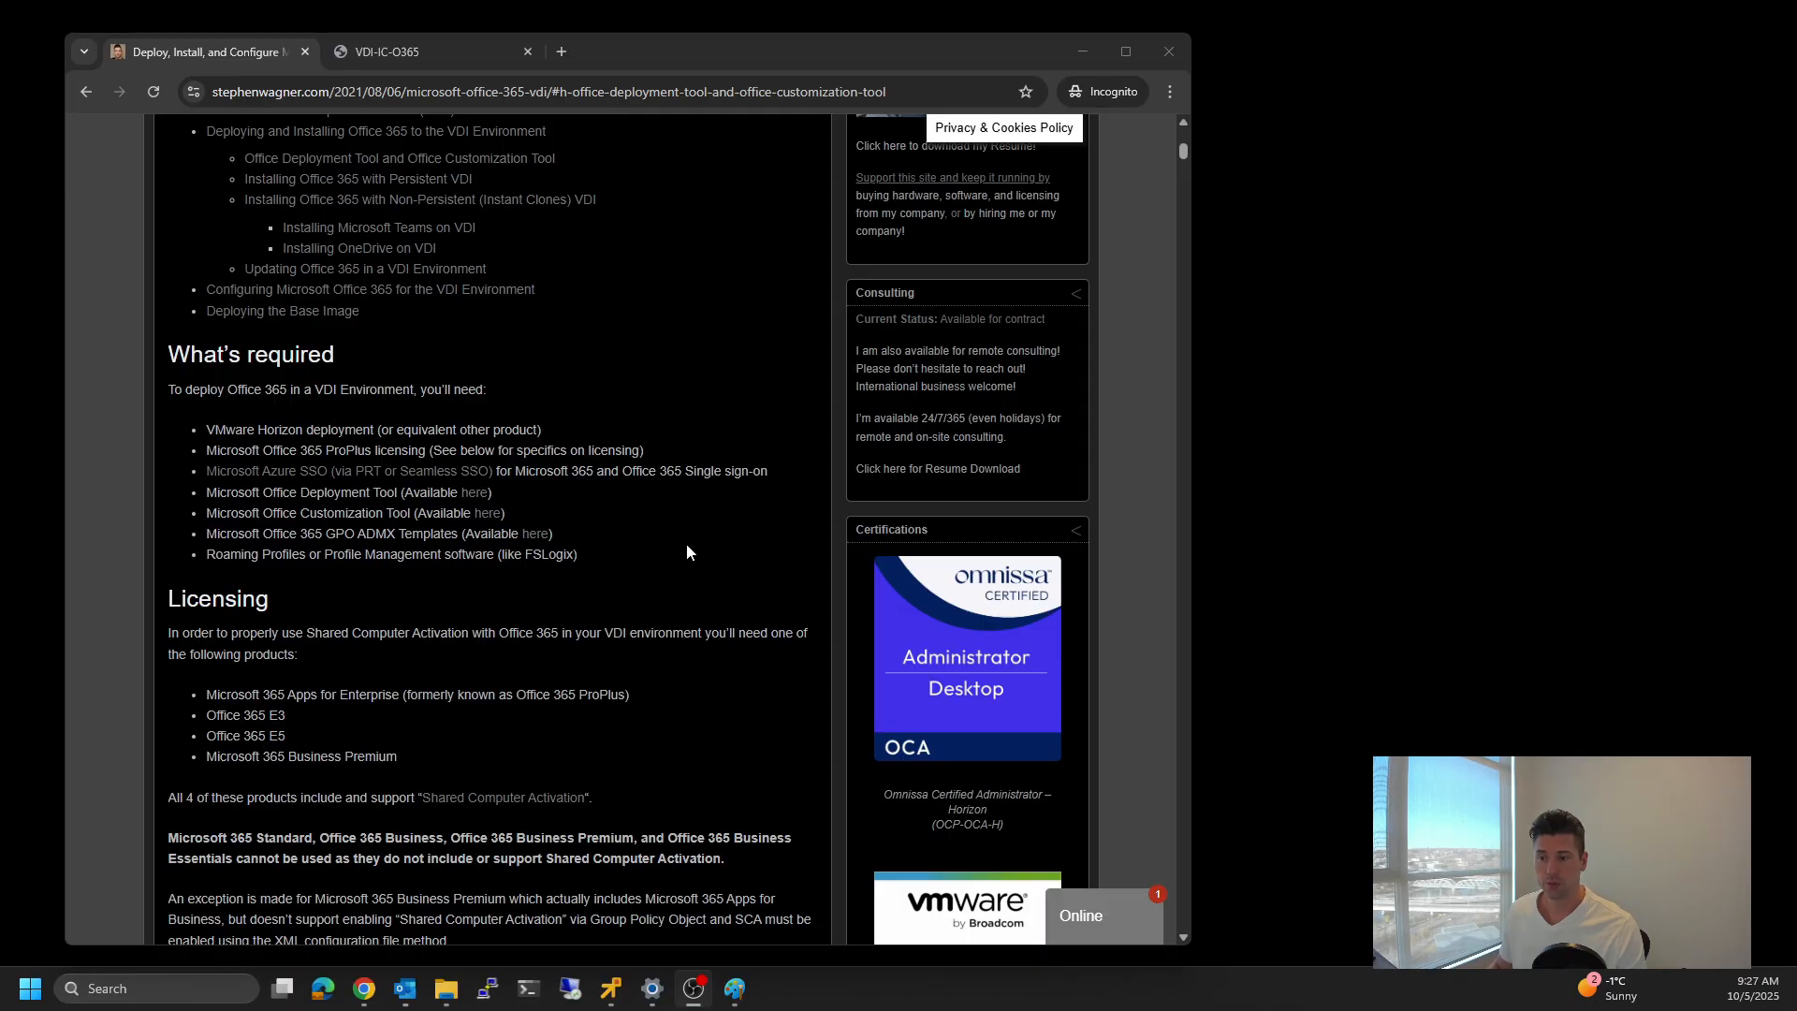
pyautogui.scroll(-20, 672, 414)
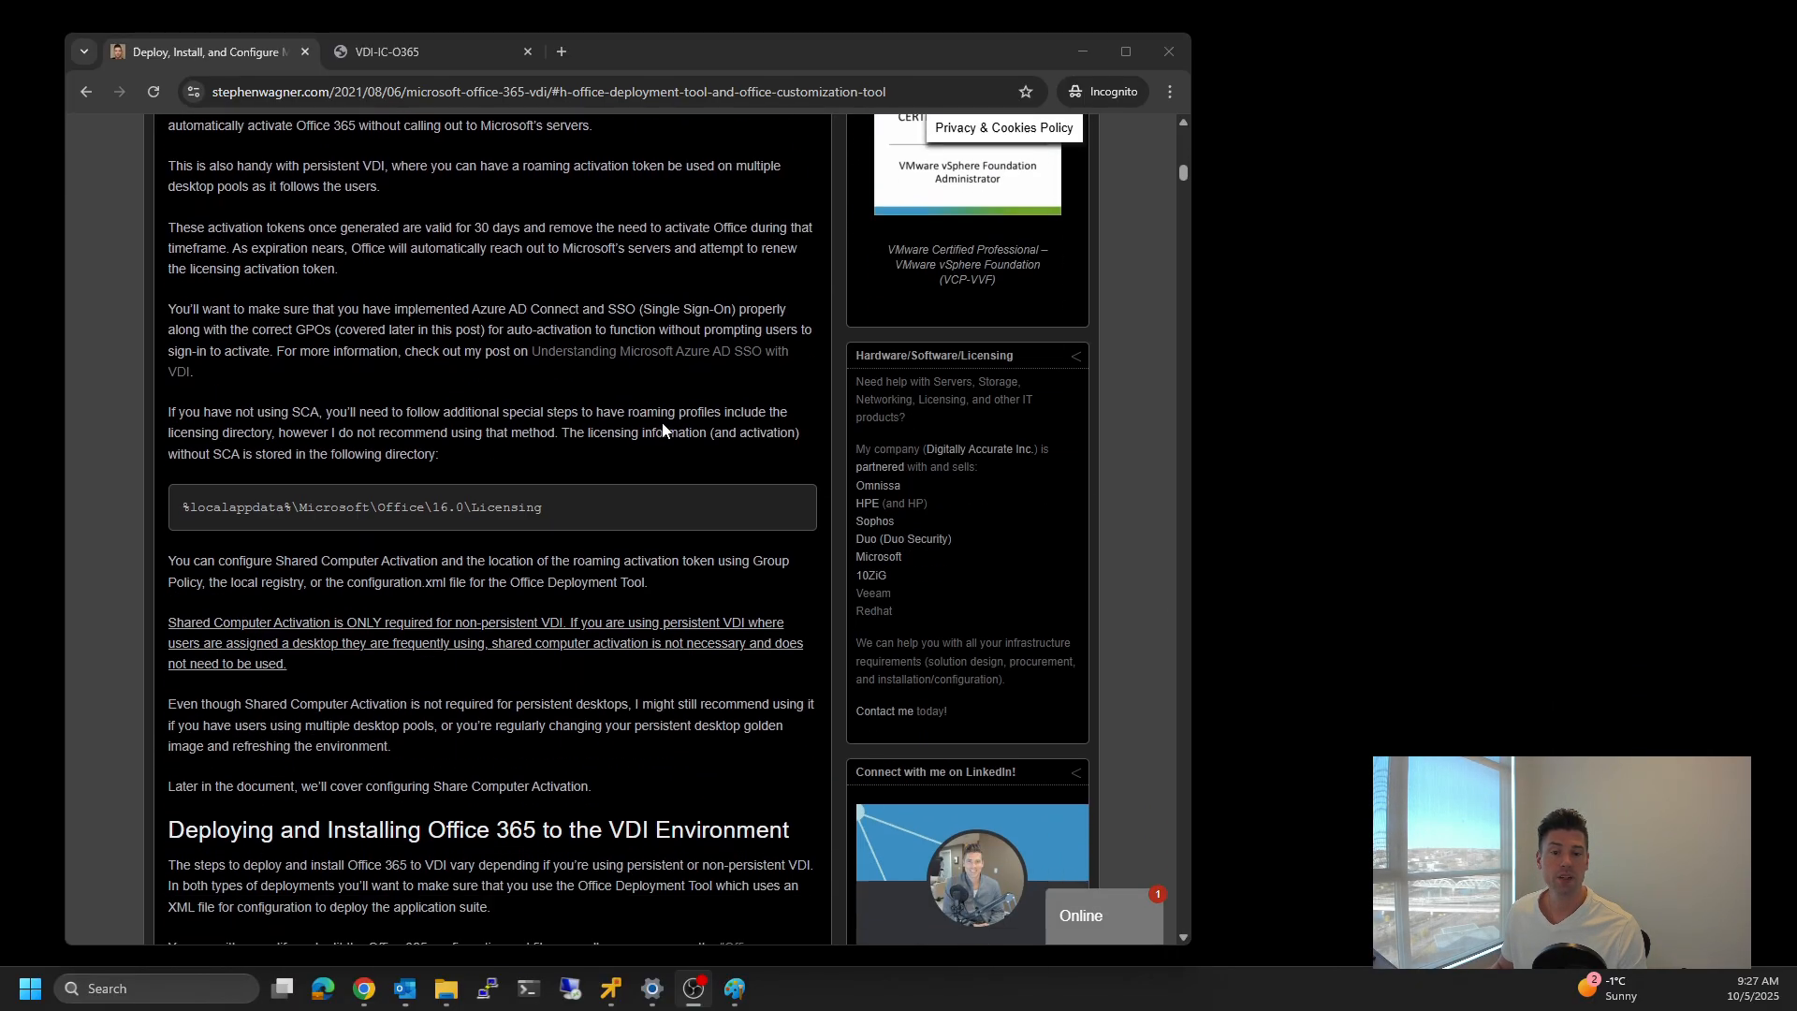
pyautogui.scroll(-20, 662, 430)
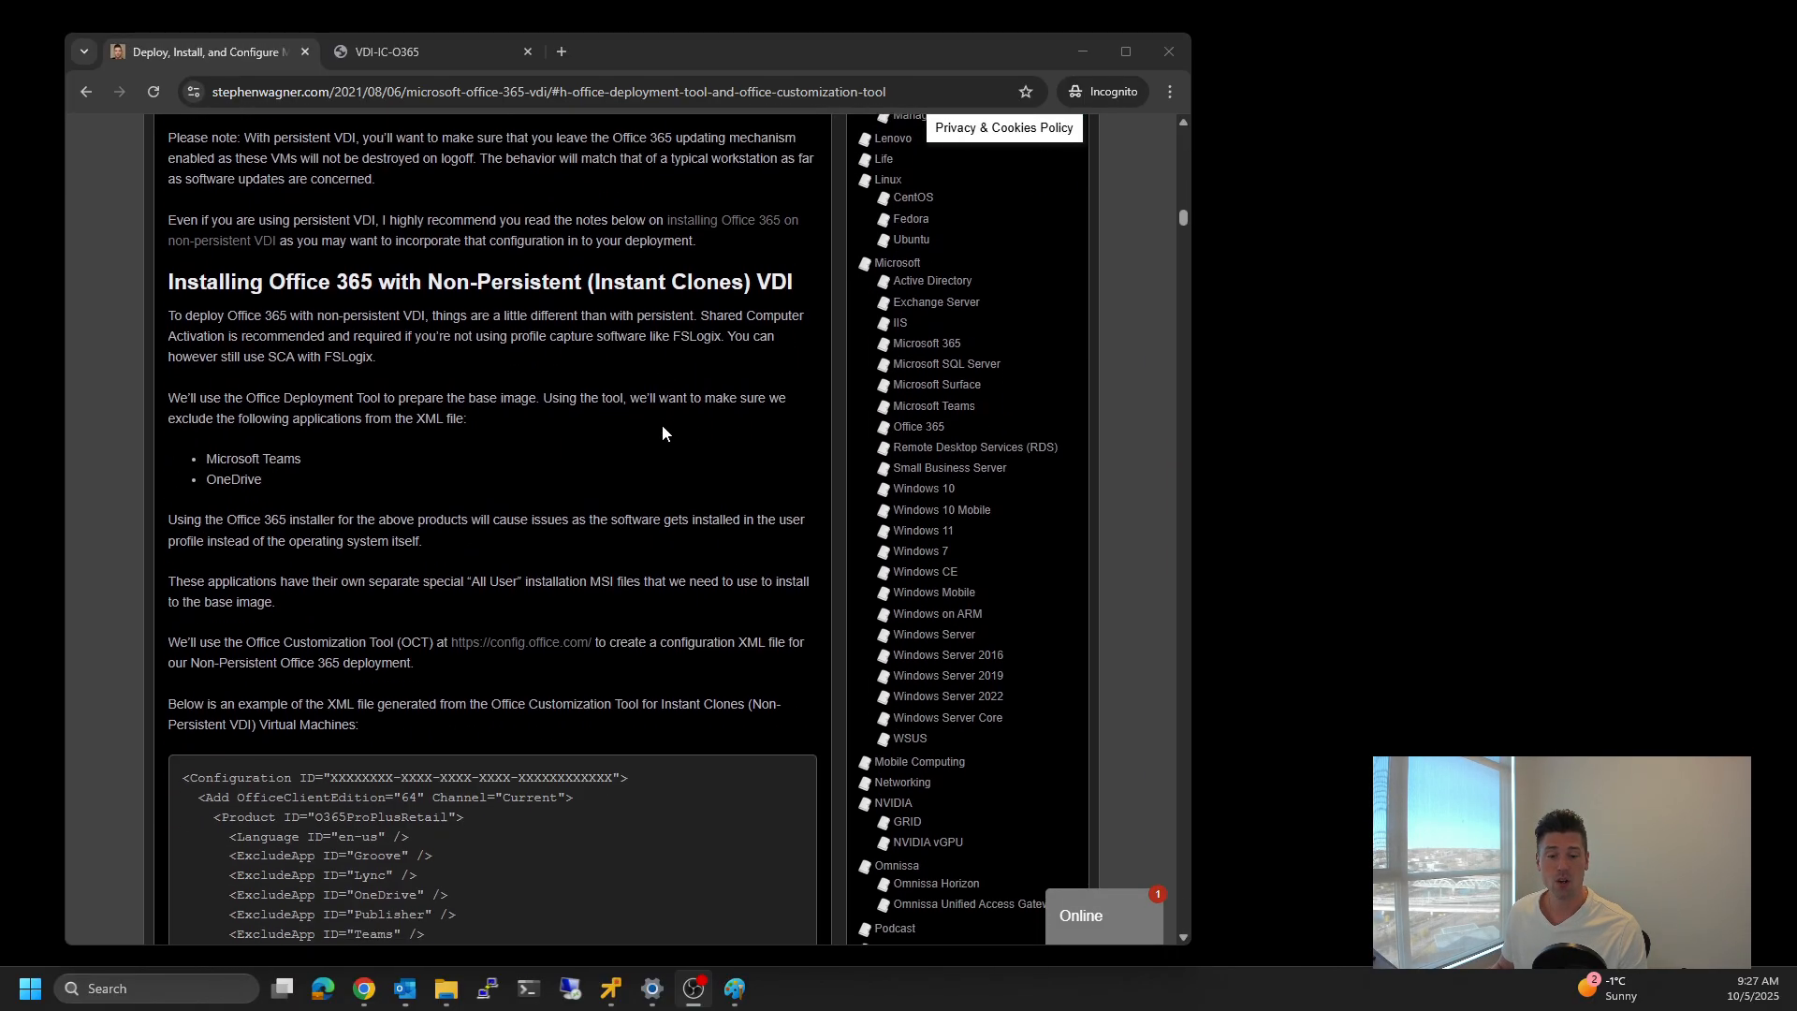
pyautogui.scroll(-20, 662, 433)
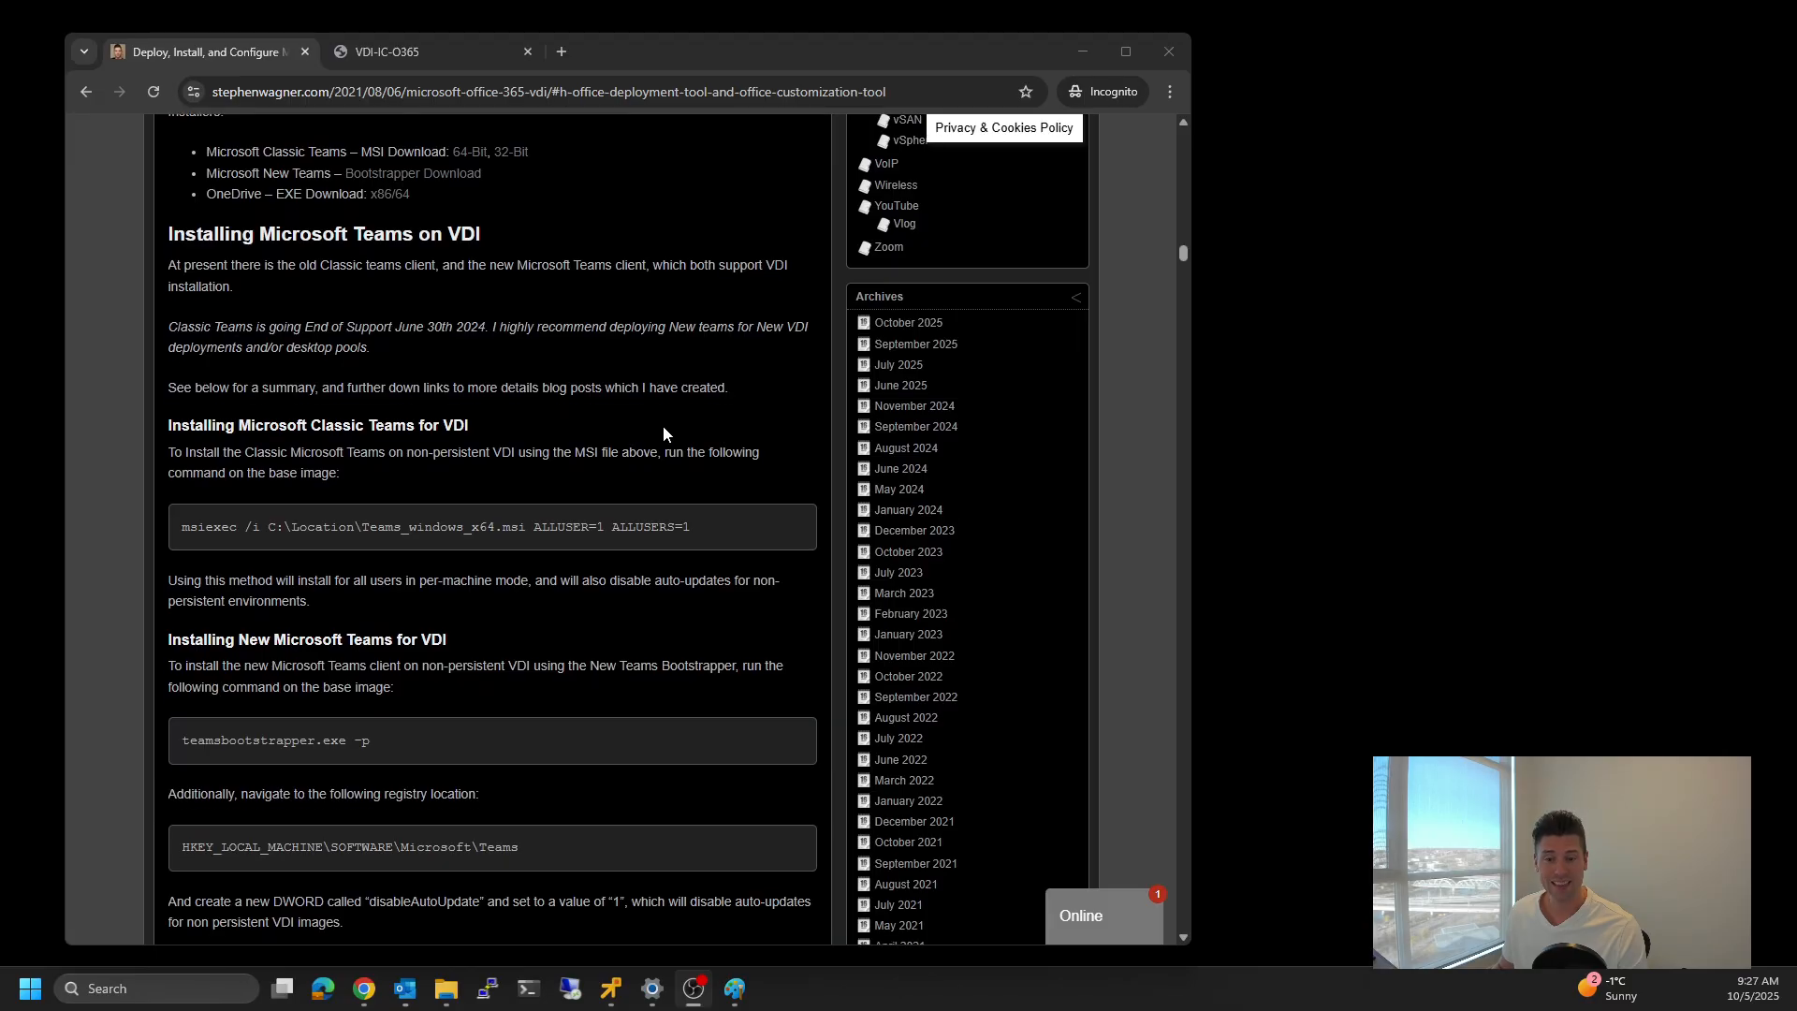
pyautogui.scroll(-5, 662, 434)
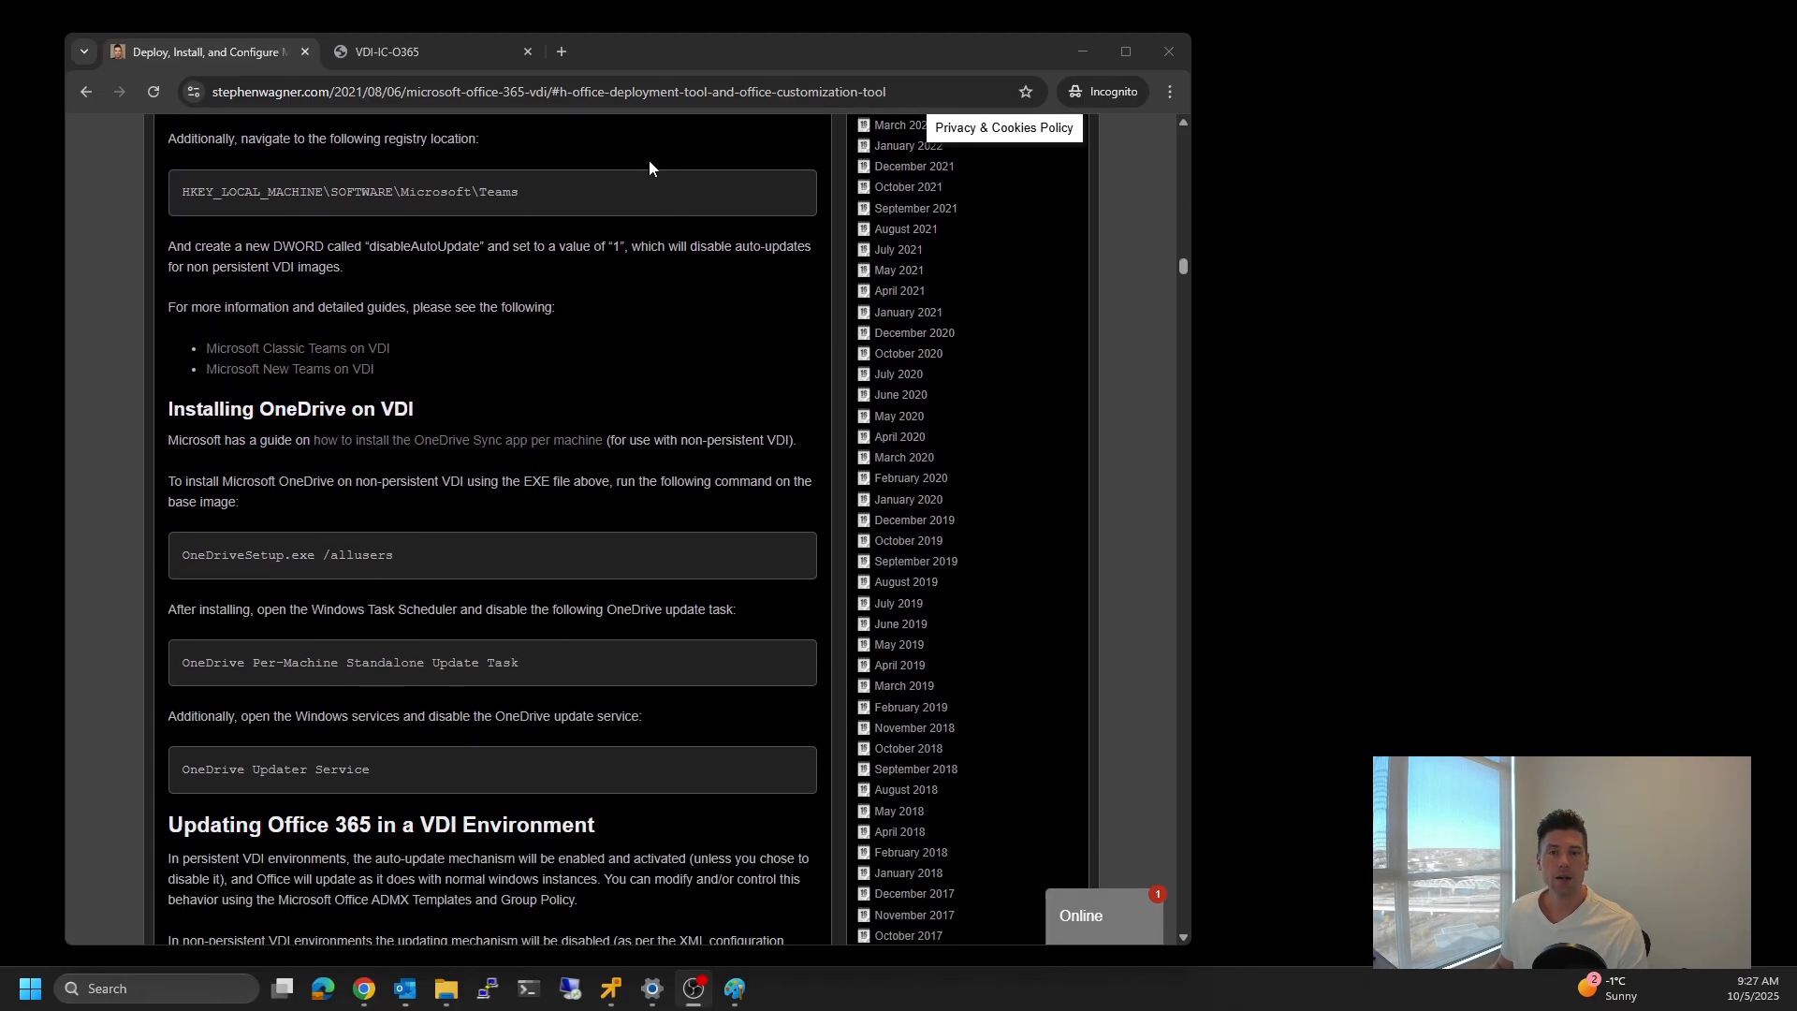
pyautogui.click(1065, 49)
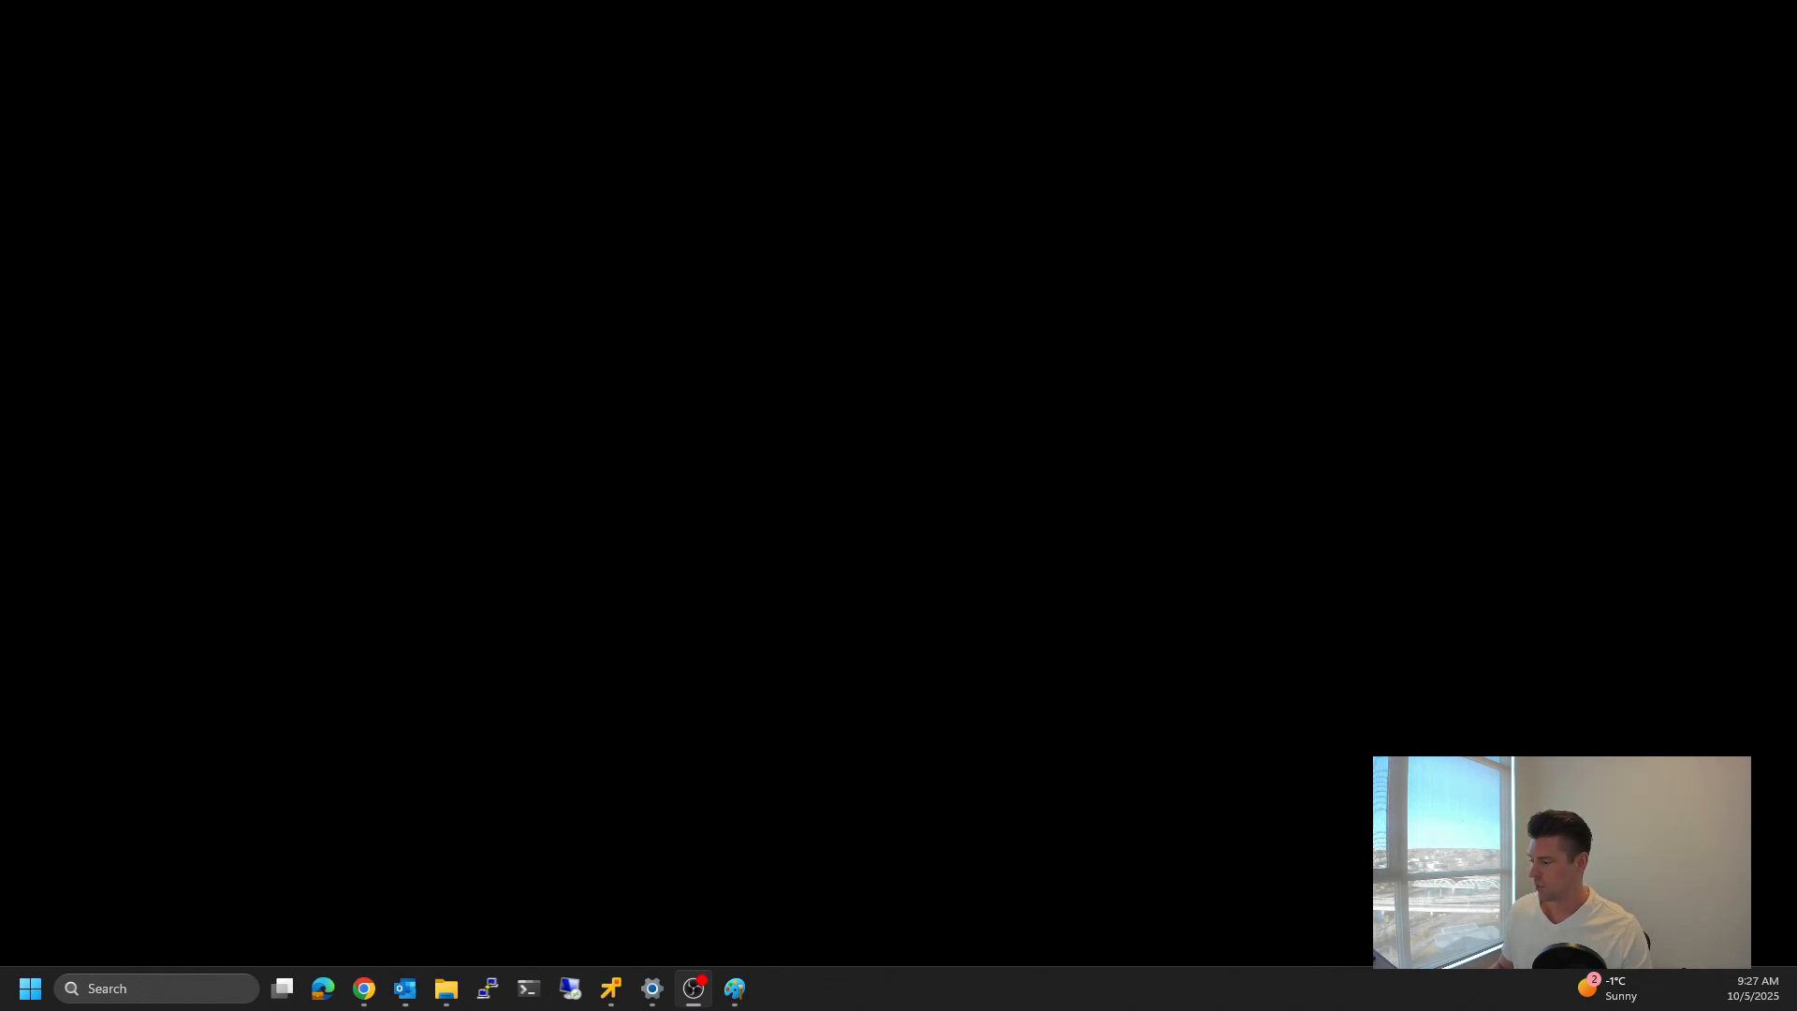
pyautogui.hotkey('alt', 'Tab')
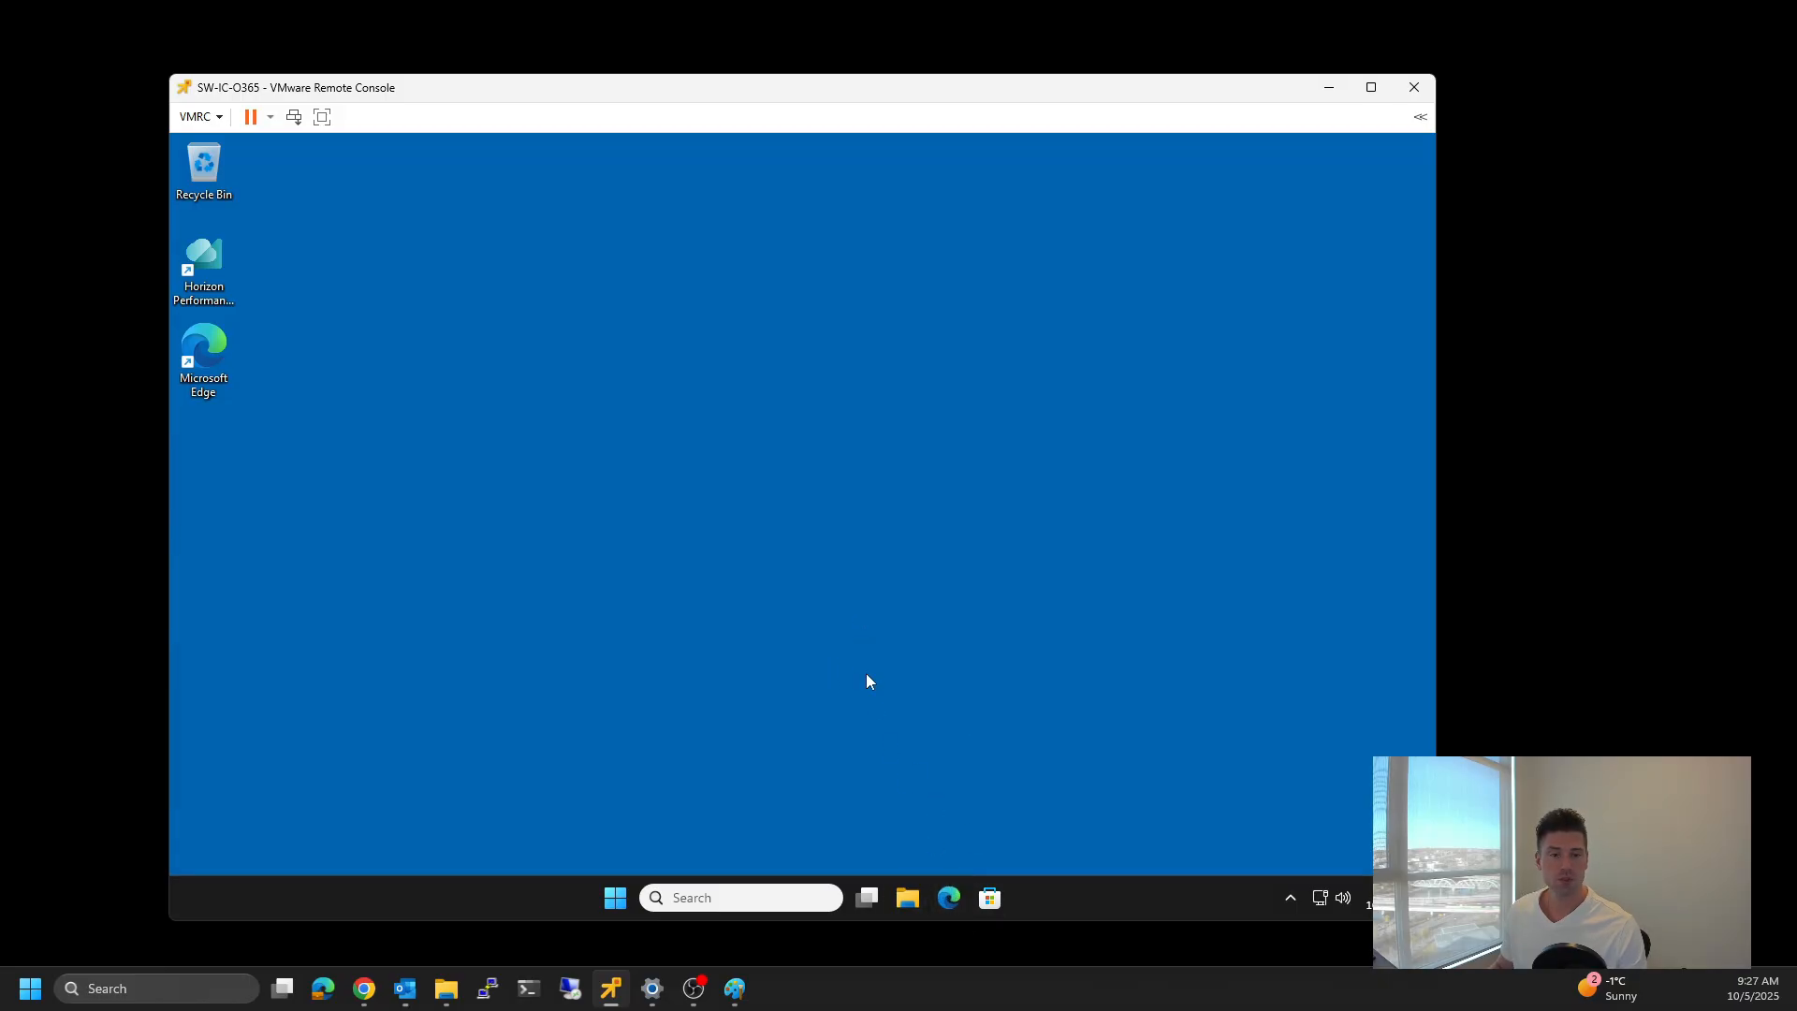
pyautogui.write('ww.')
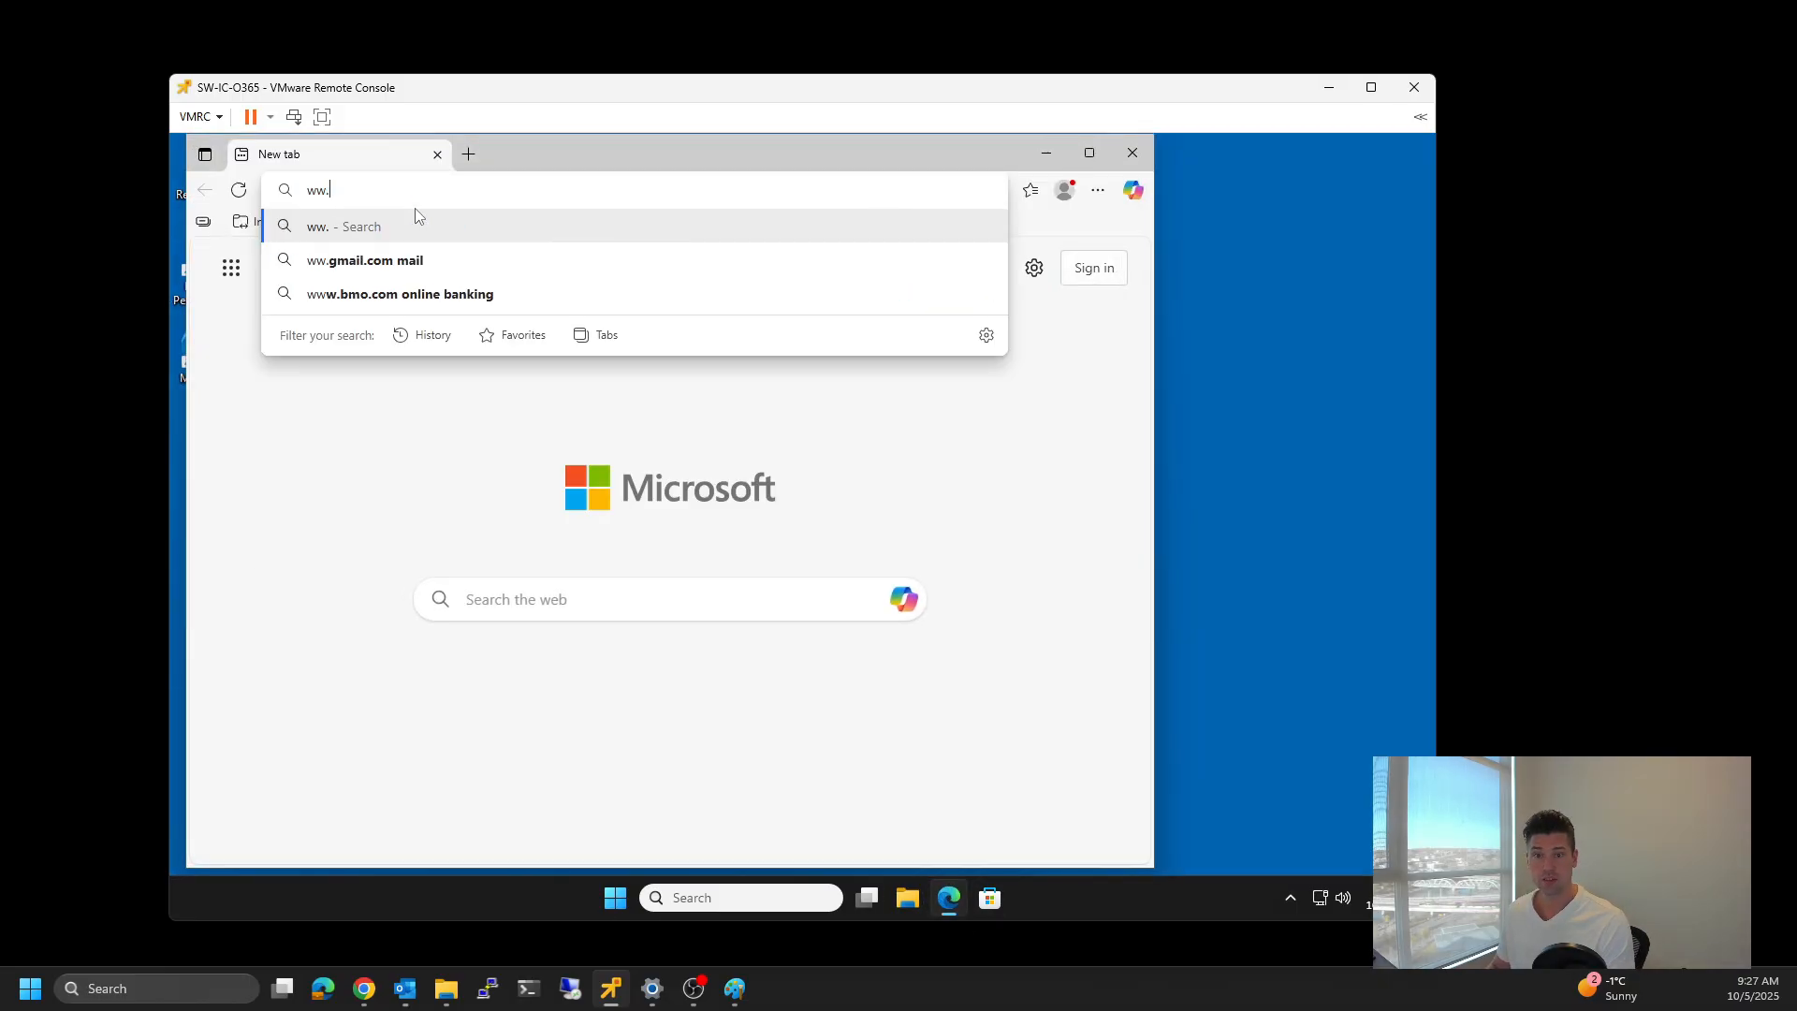
pyautogui.press('BackSpace')
pyautogui.write('w.google.com')
pyautogui.press('Return')
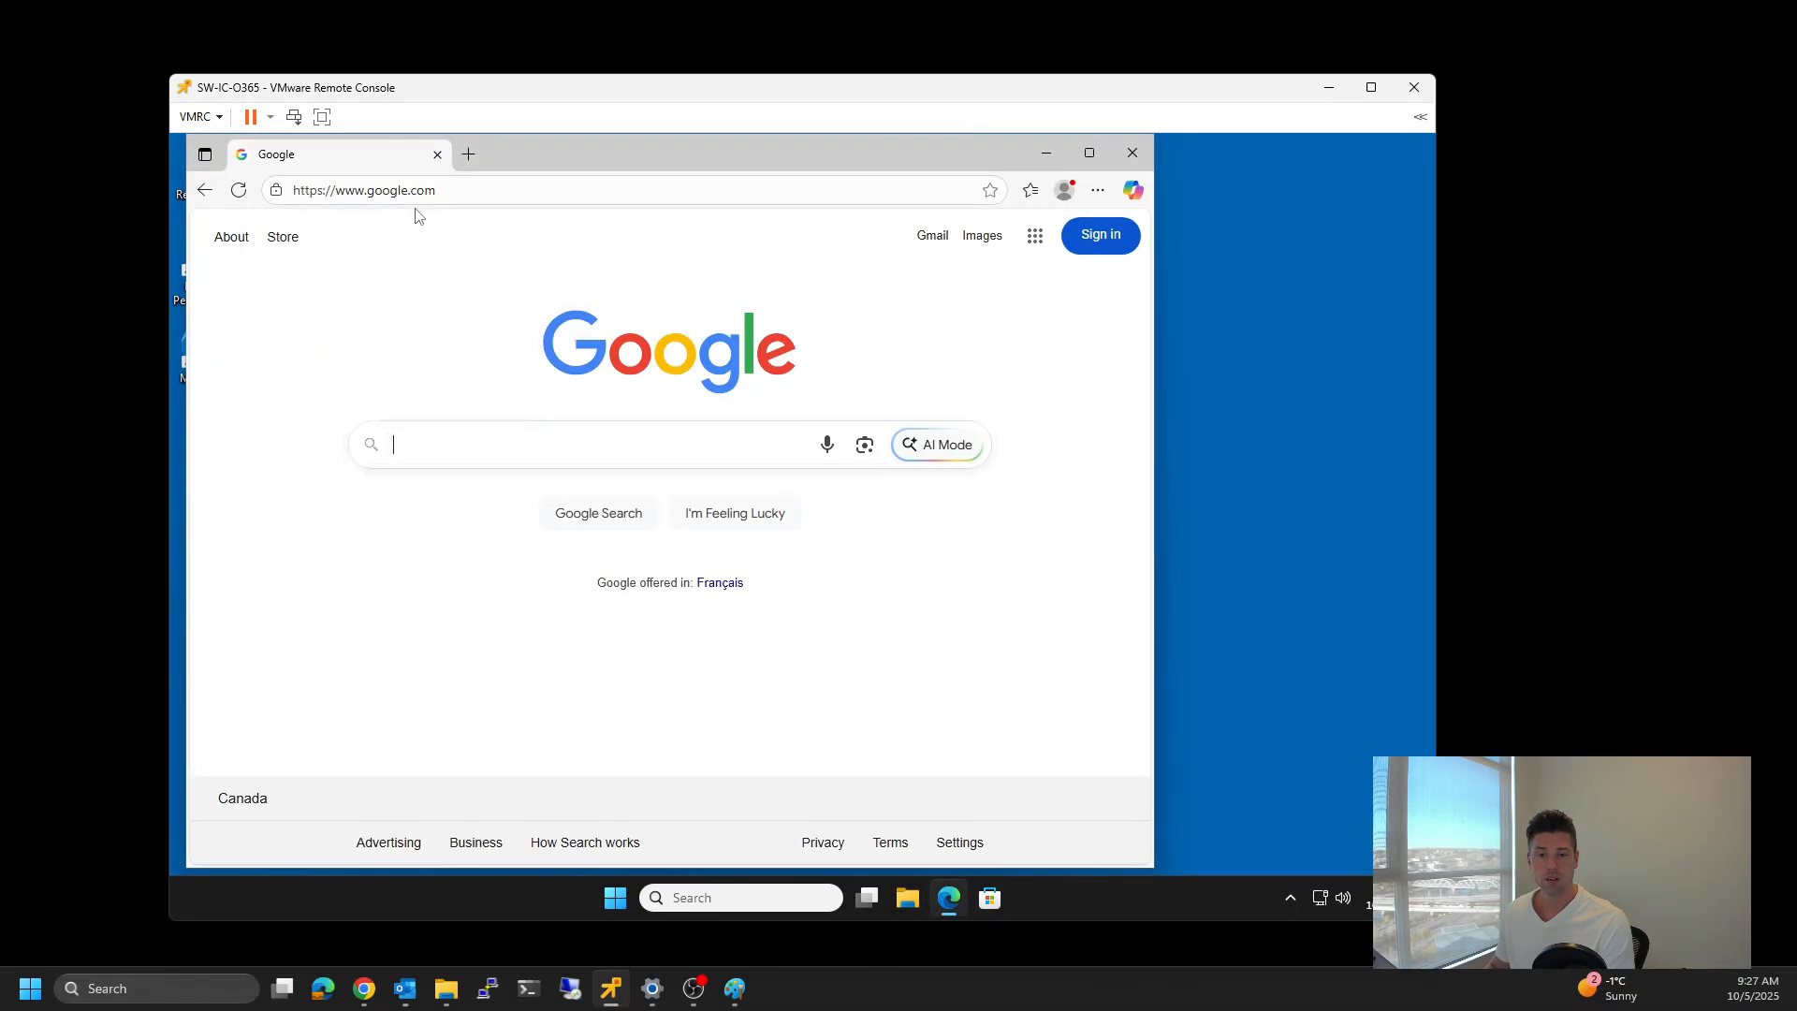
# Step: Search Google for "Microsoft ODT" and open Microsoft's official Office Deployment Tool download page
pyautogui.write('Microsoft ODT')
pyautogui.press('Return')
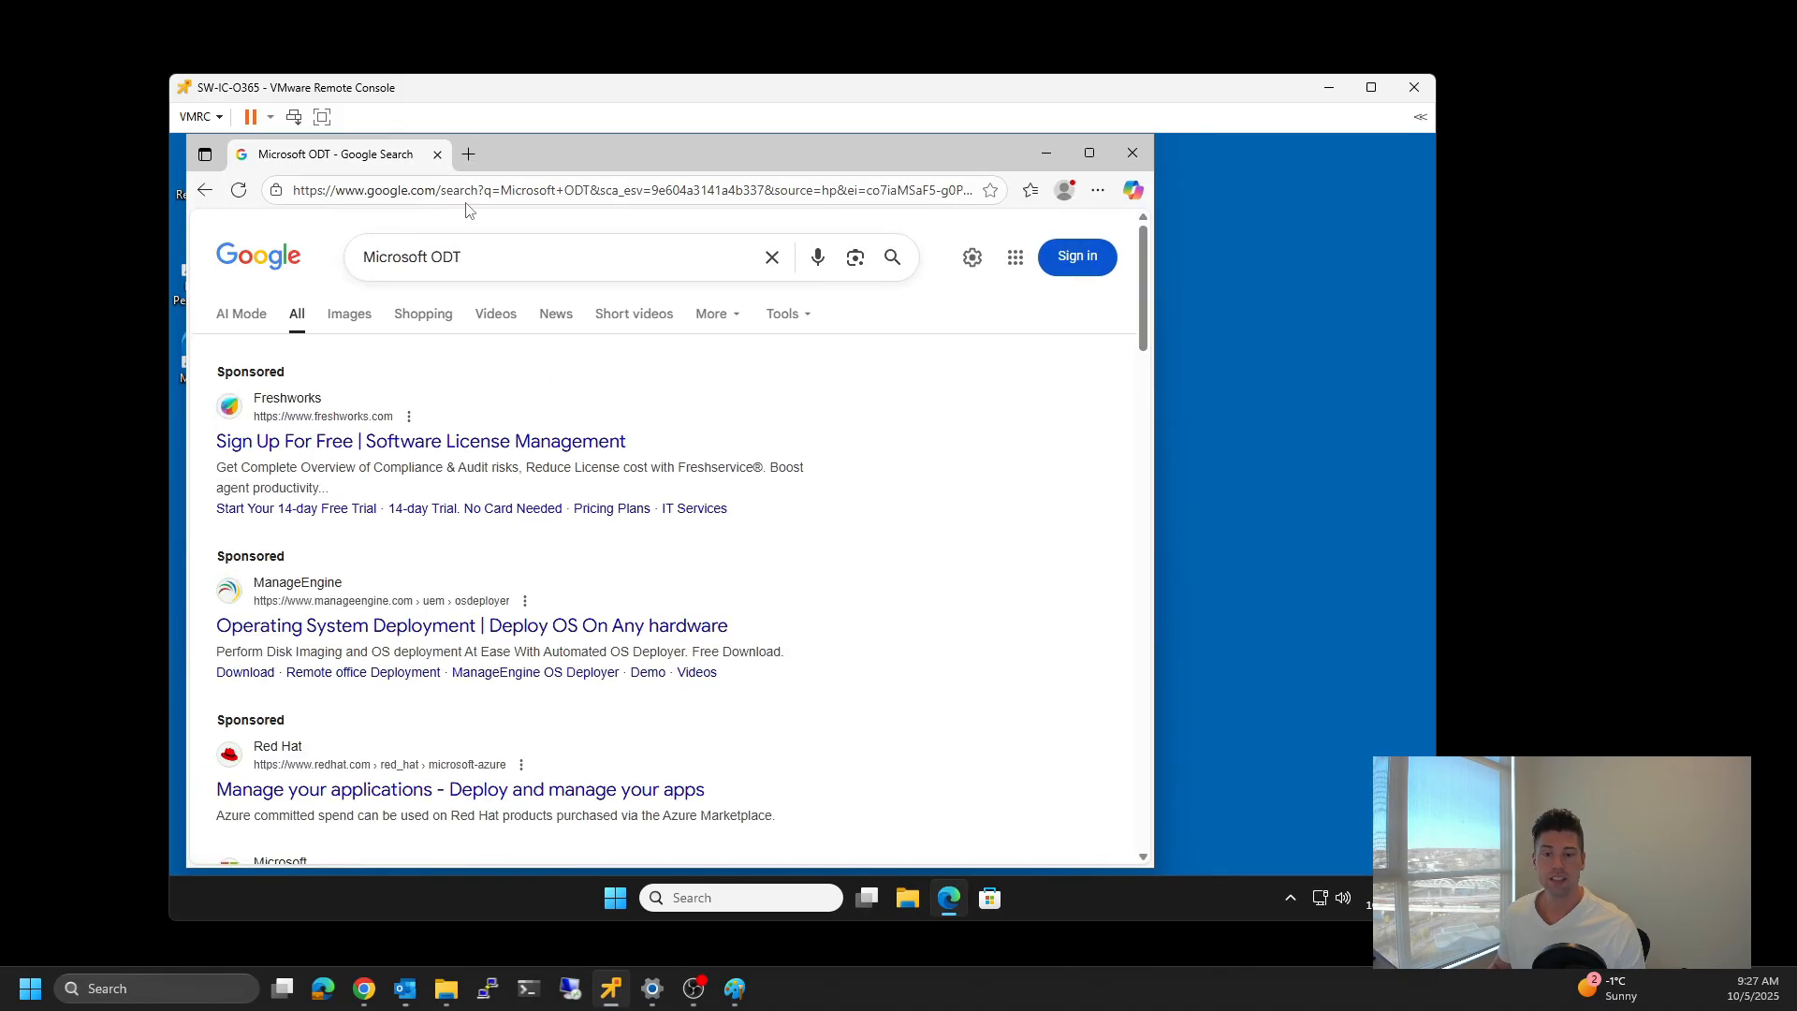
pyautogui.scroll(-10, 562, 519)
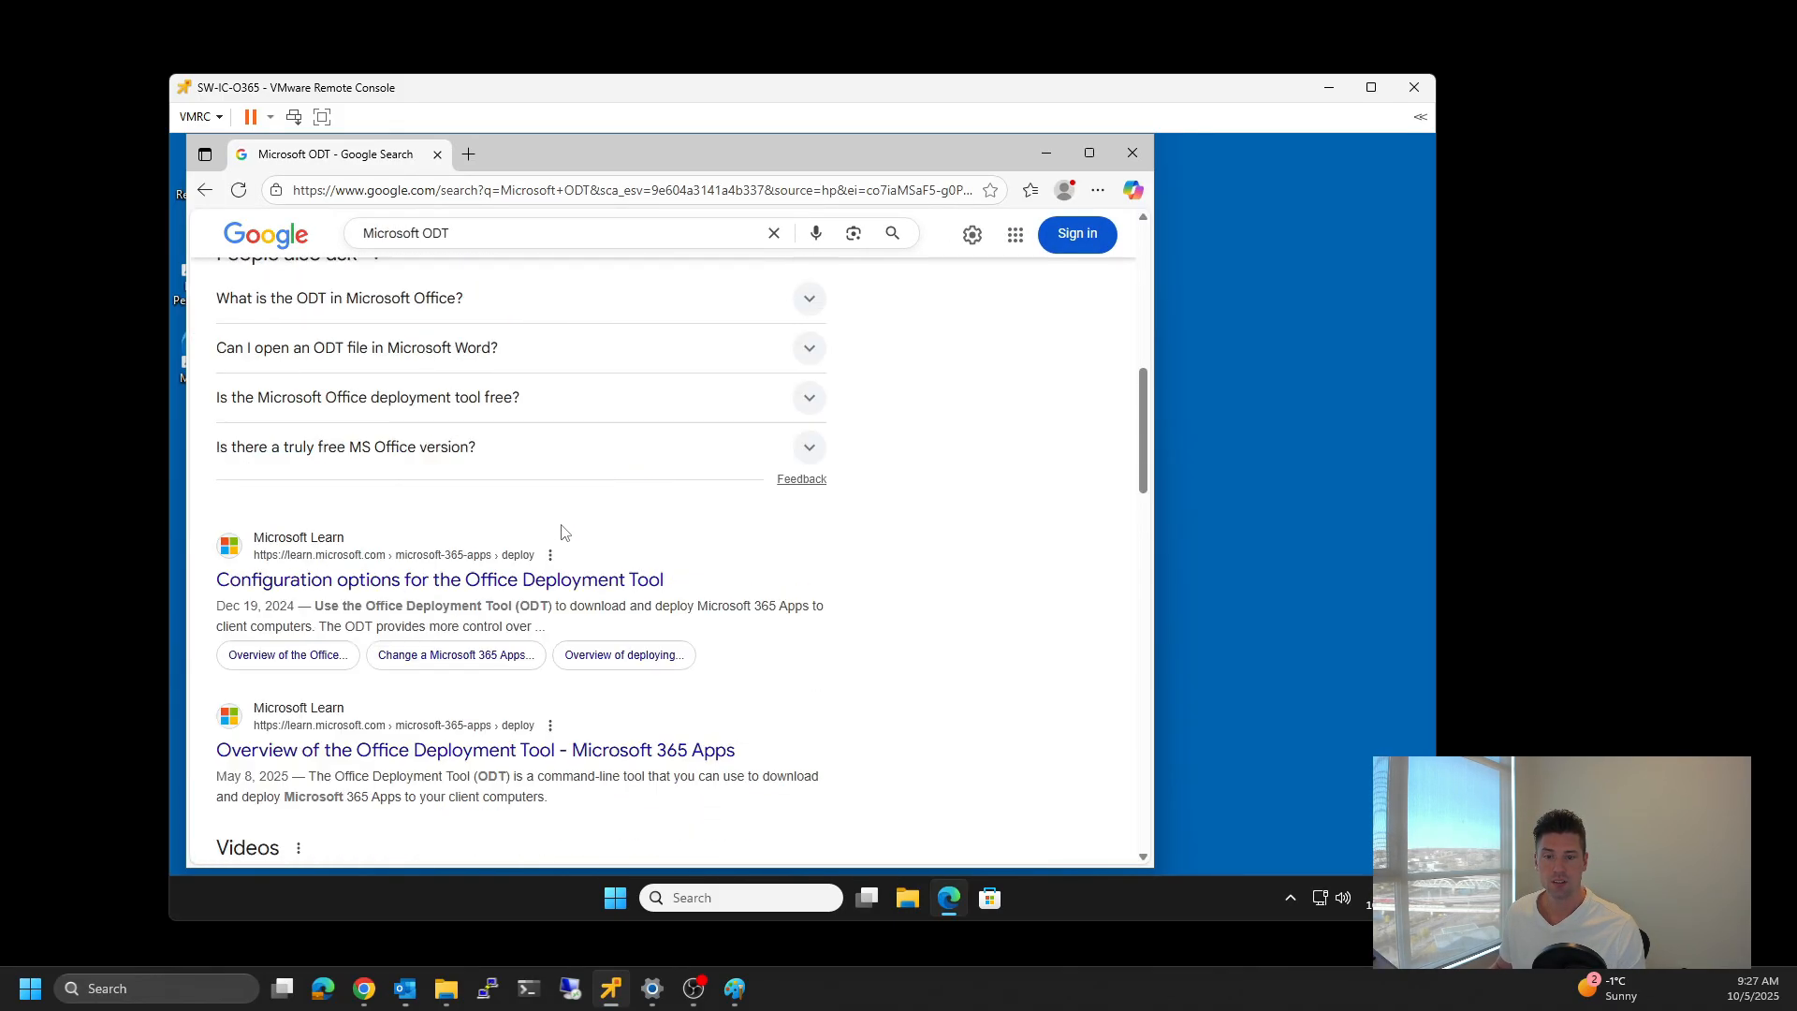
pyautogui.scroll(2, 566, 531)
pyautogui.click(385, 344)
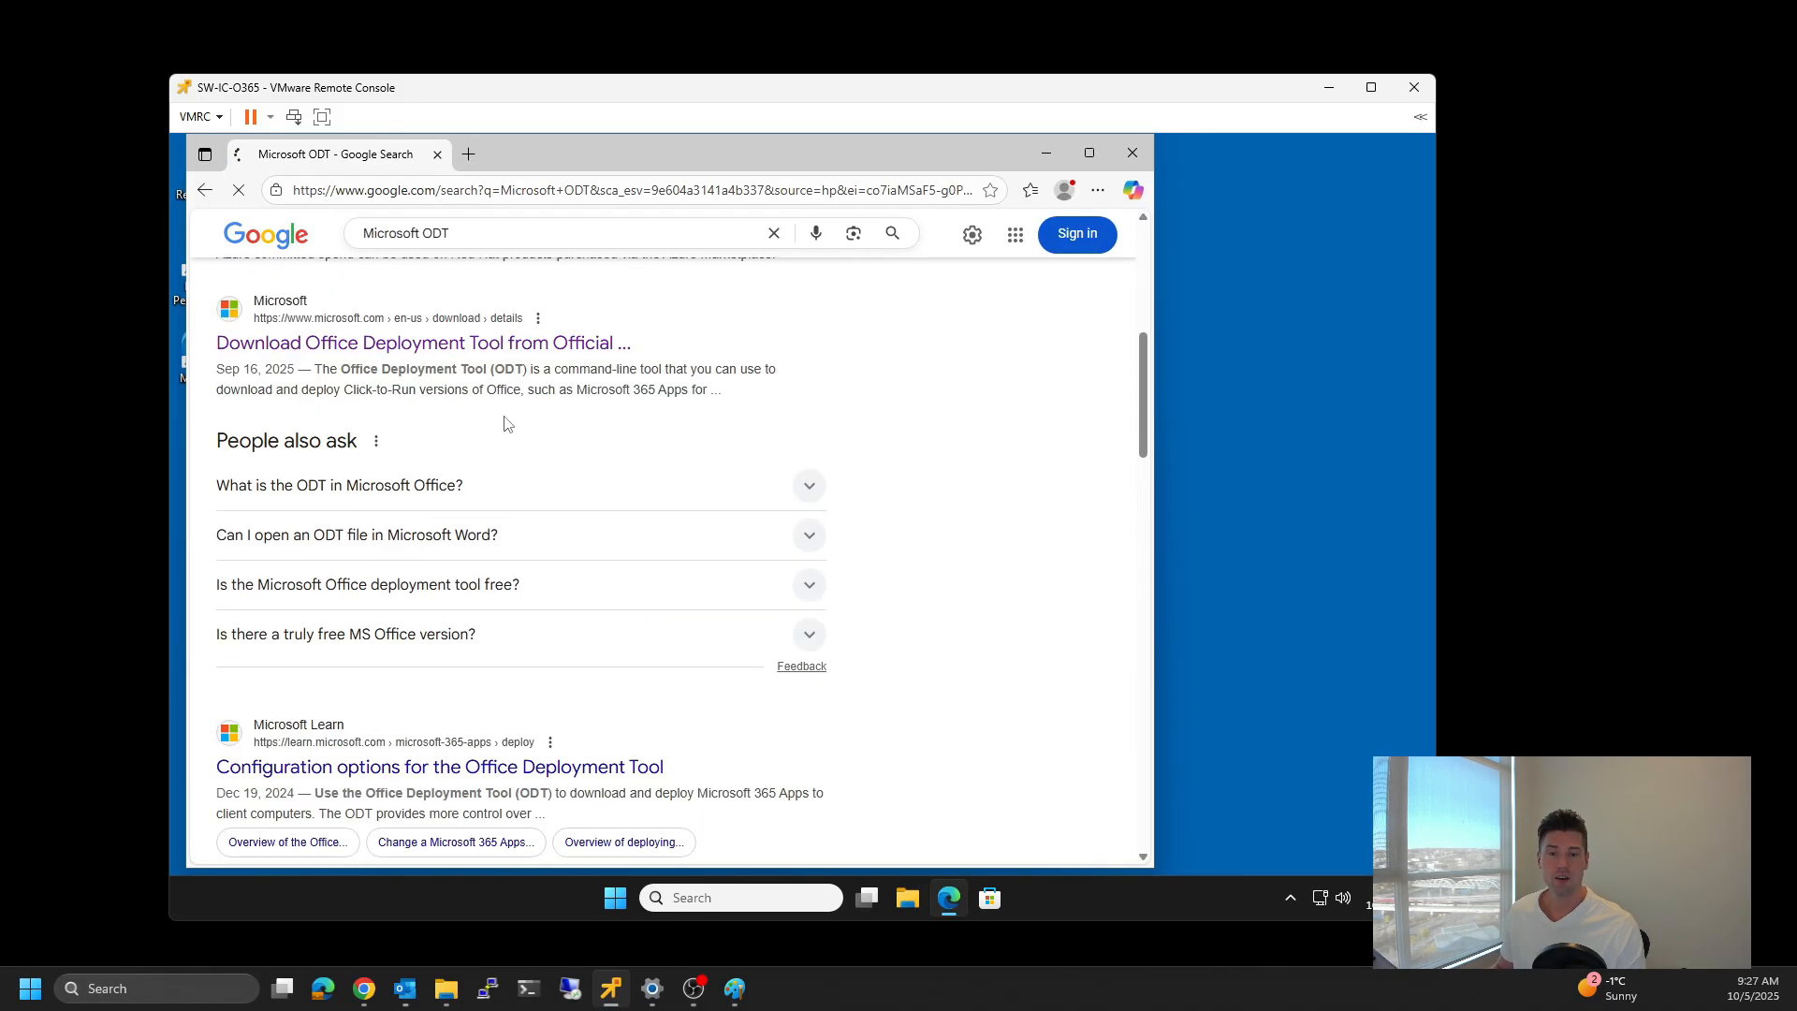
# Step: Download the English Office Deployment Tool and show the downloaded file in its folder
pyautogui.scroll(-3, 730, 609)
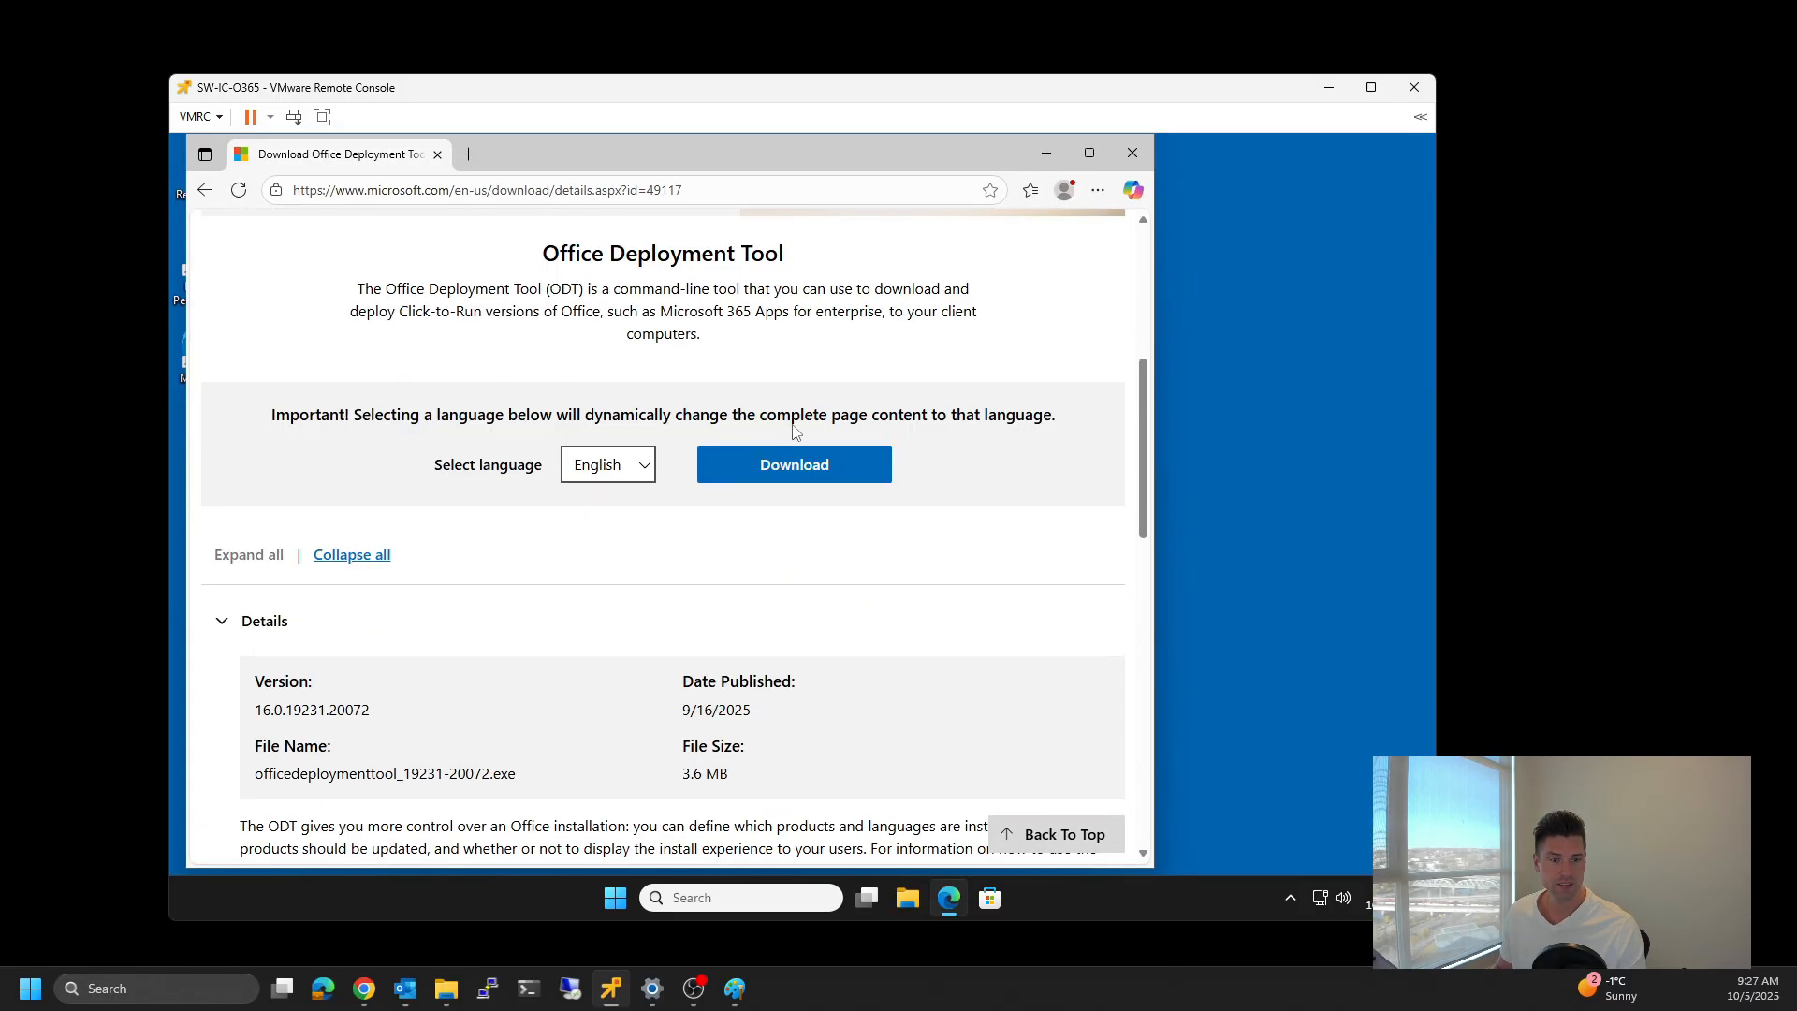
pyautogui.click(794, 464)
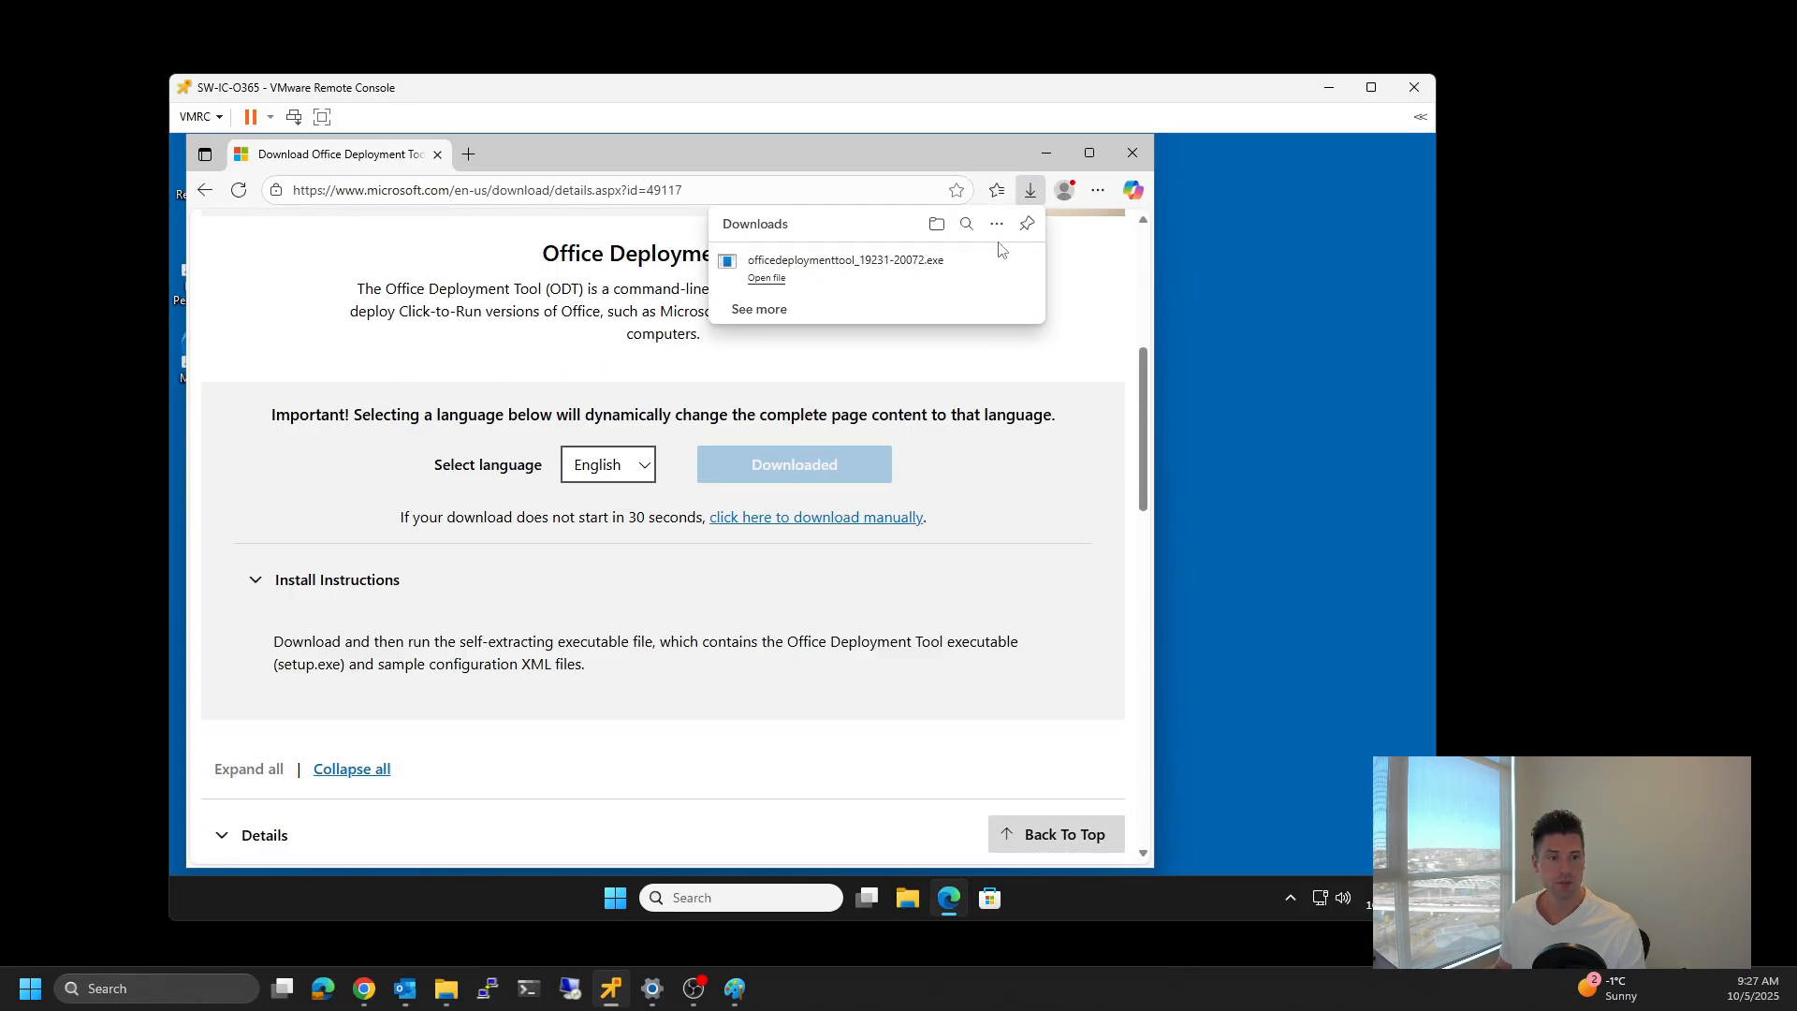
pyautogui.click(991, 265)
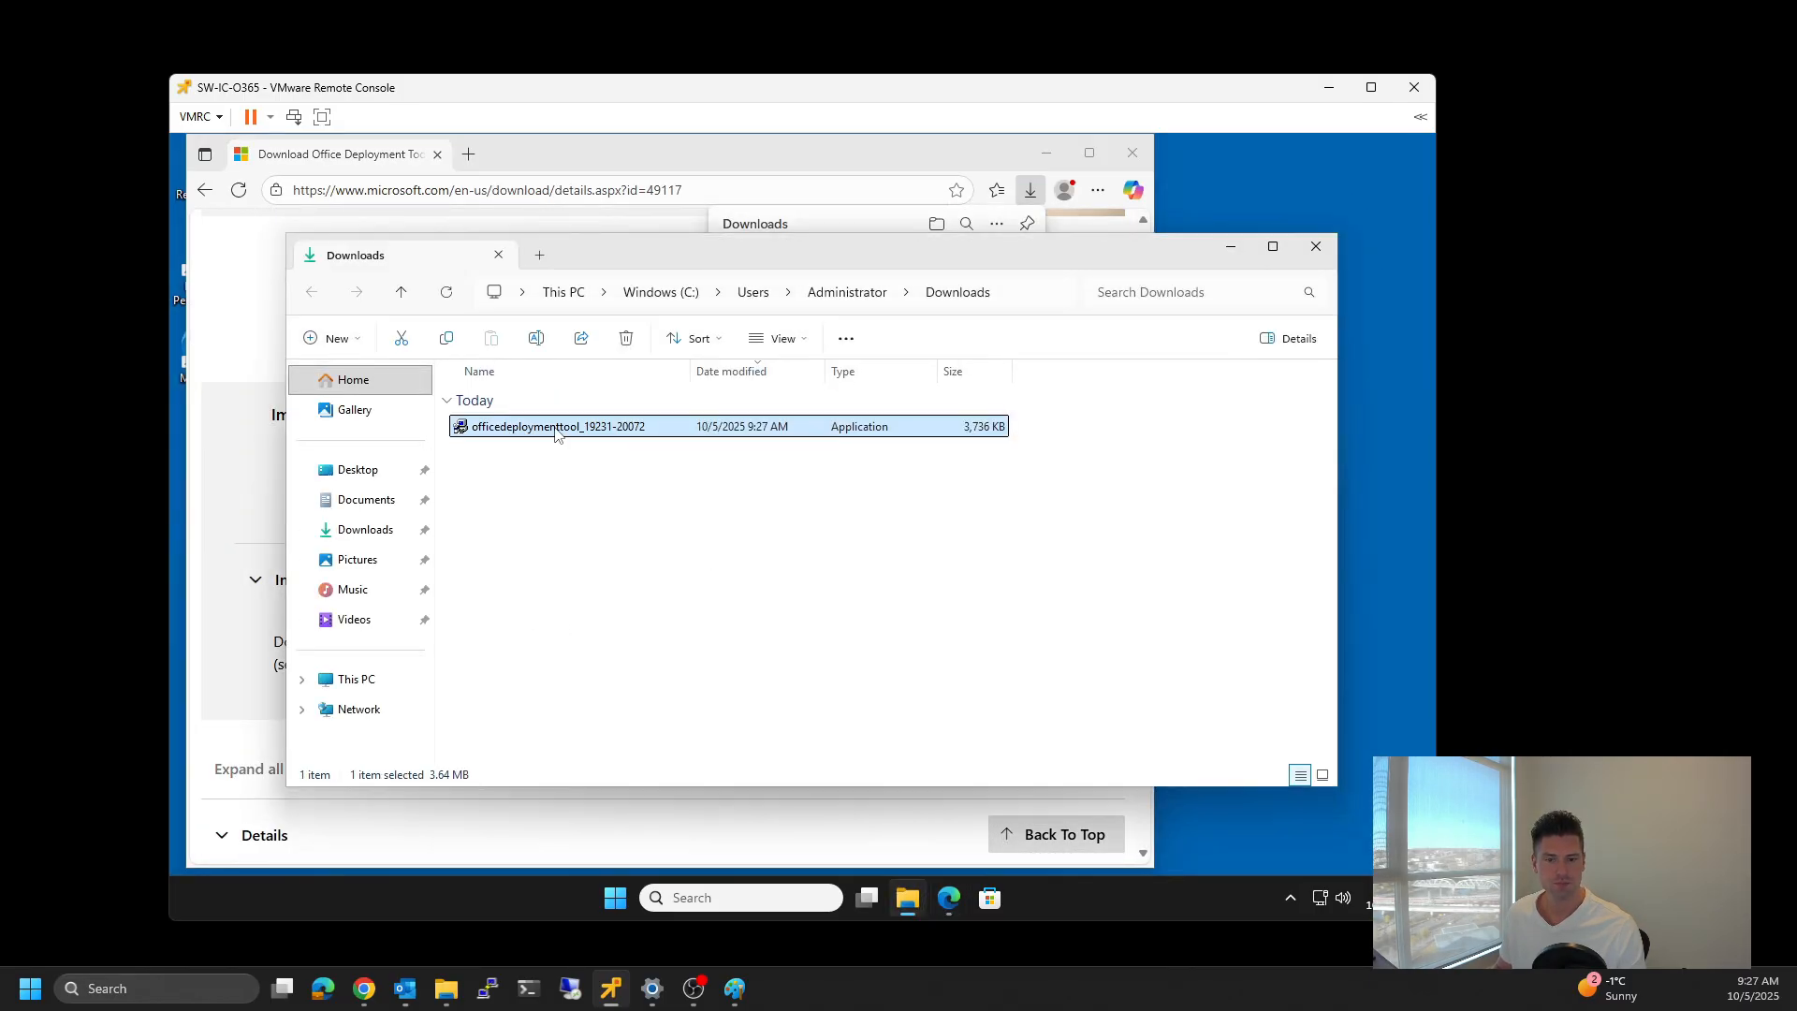
pyautogui.doubleClick(524, 429)
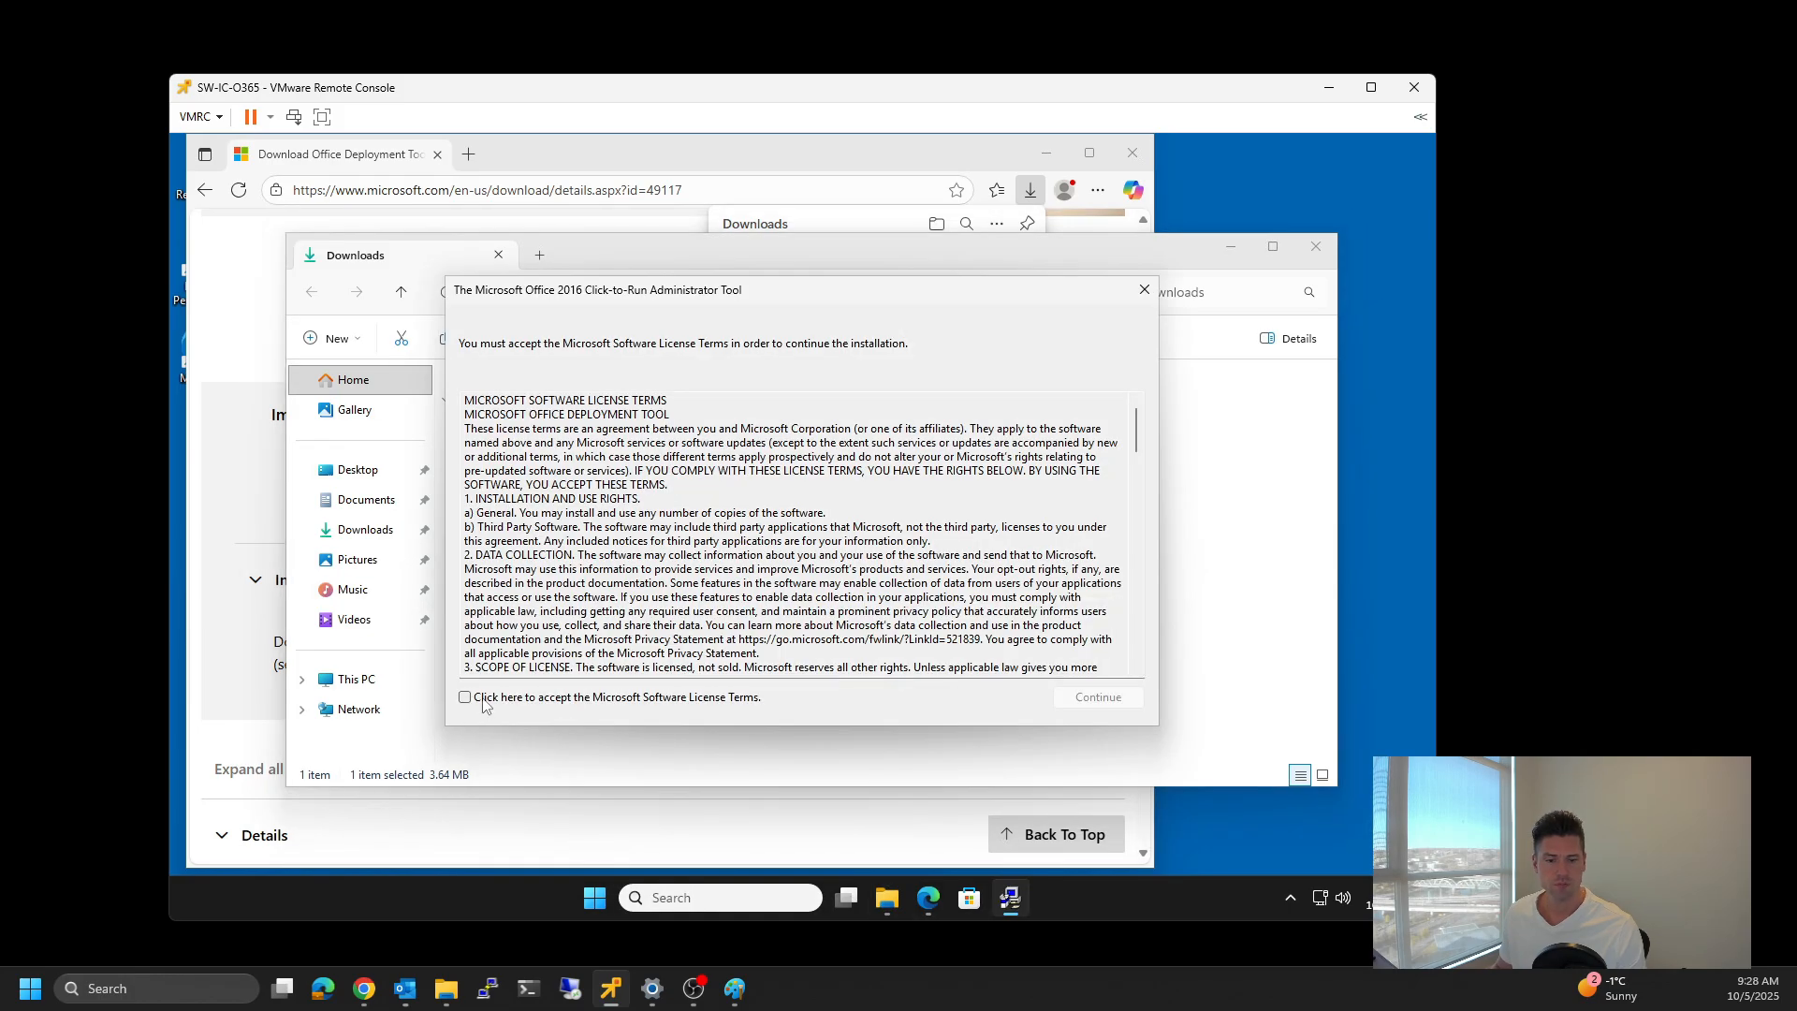
pyautogui.click(465, 697)
pyautogui.click(1098, 697)
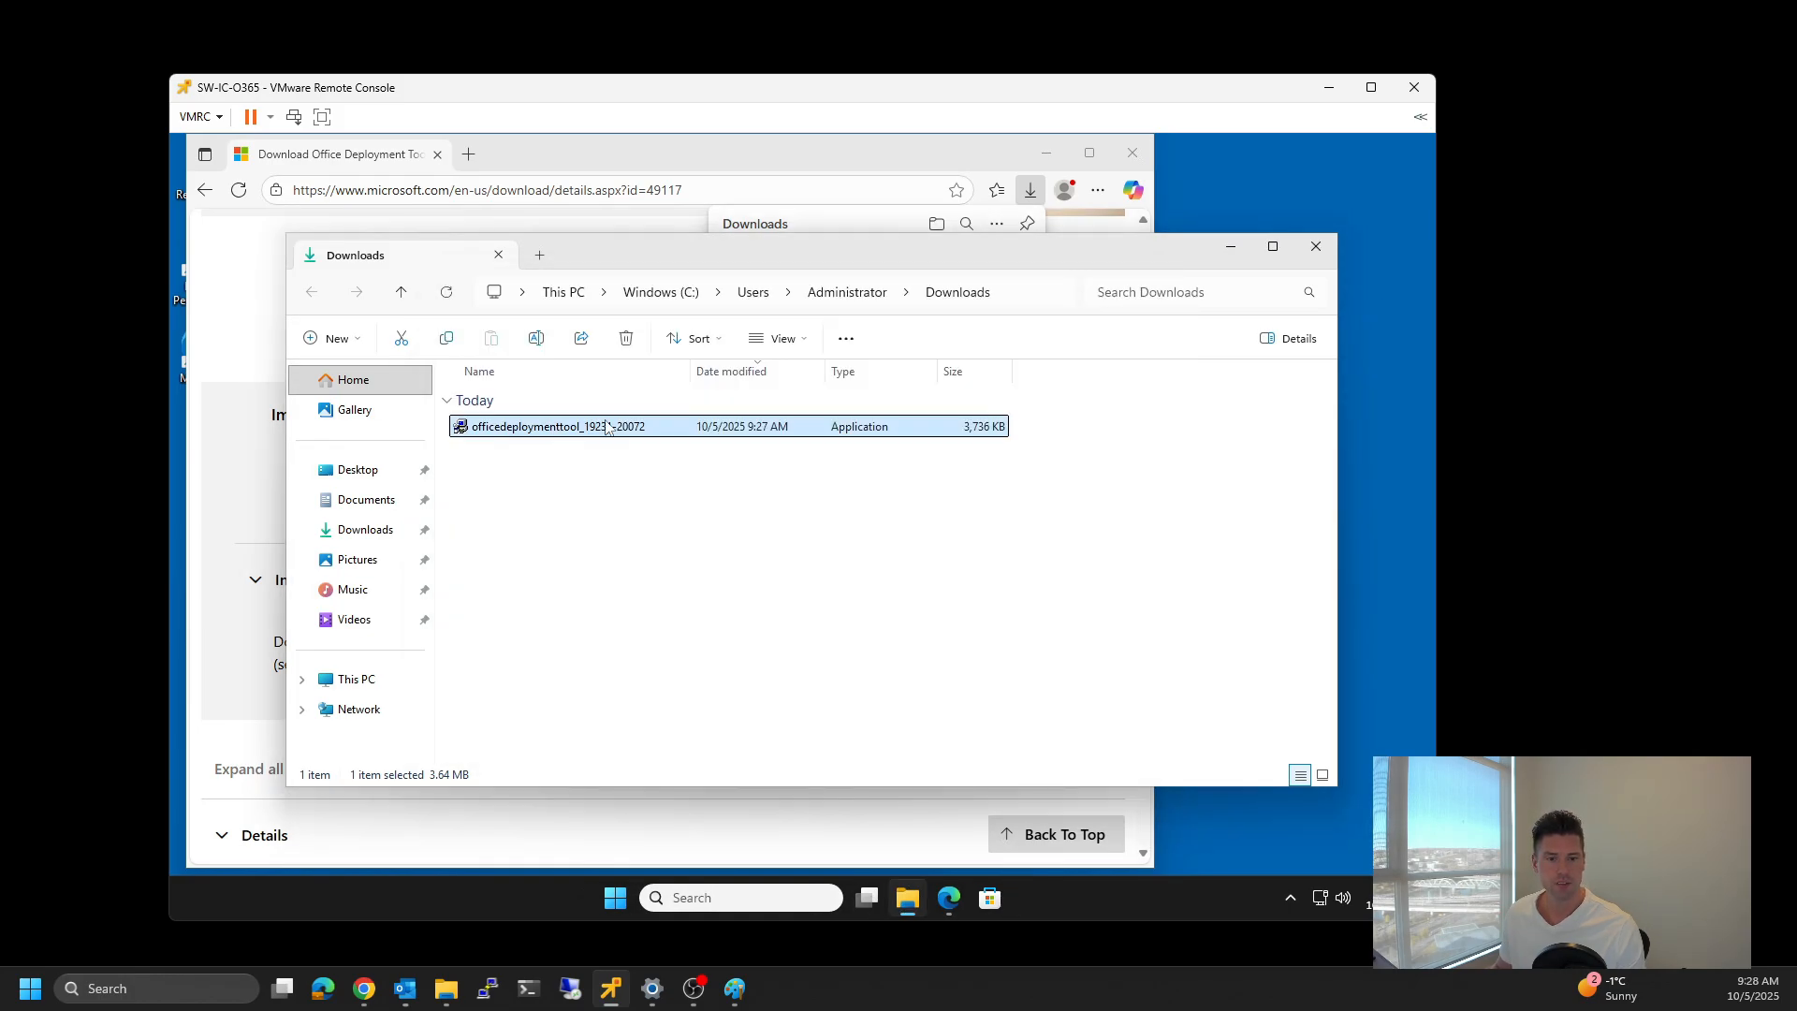
# Step: Select the IT folder under C:\Windows as the parent location for the extracted files
pyautogui.scroll(-1, 734, 562)
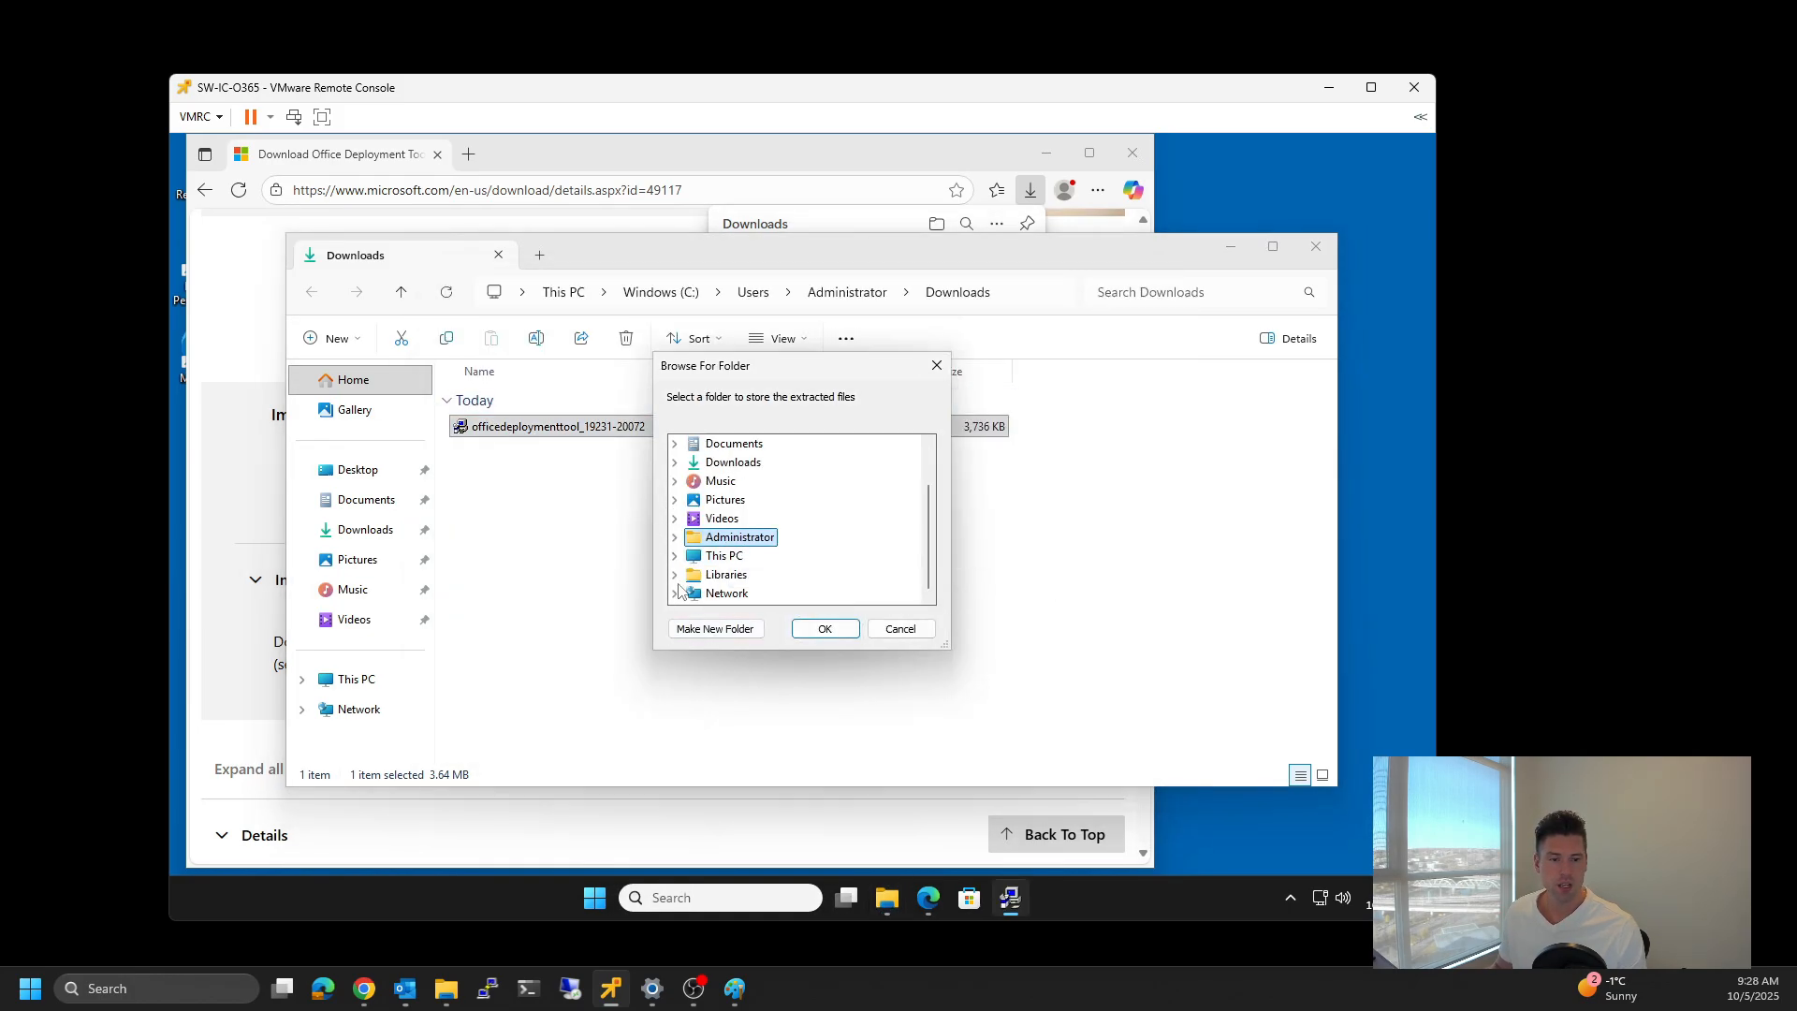
pyautogui.click(673, 558)
pyautogui.scroll(-1, 768, 522)
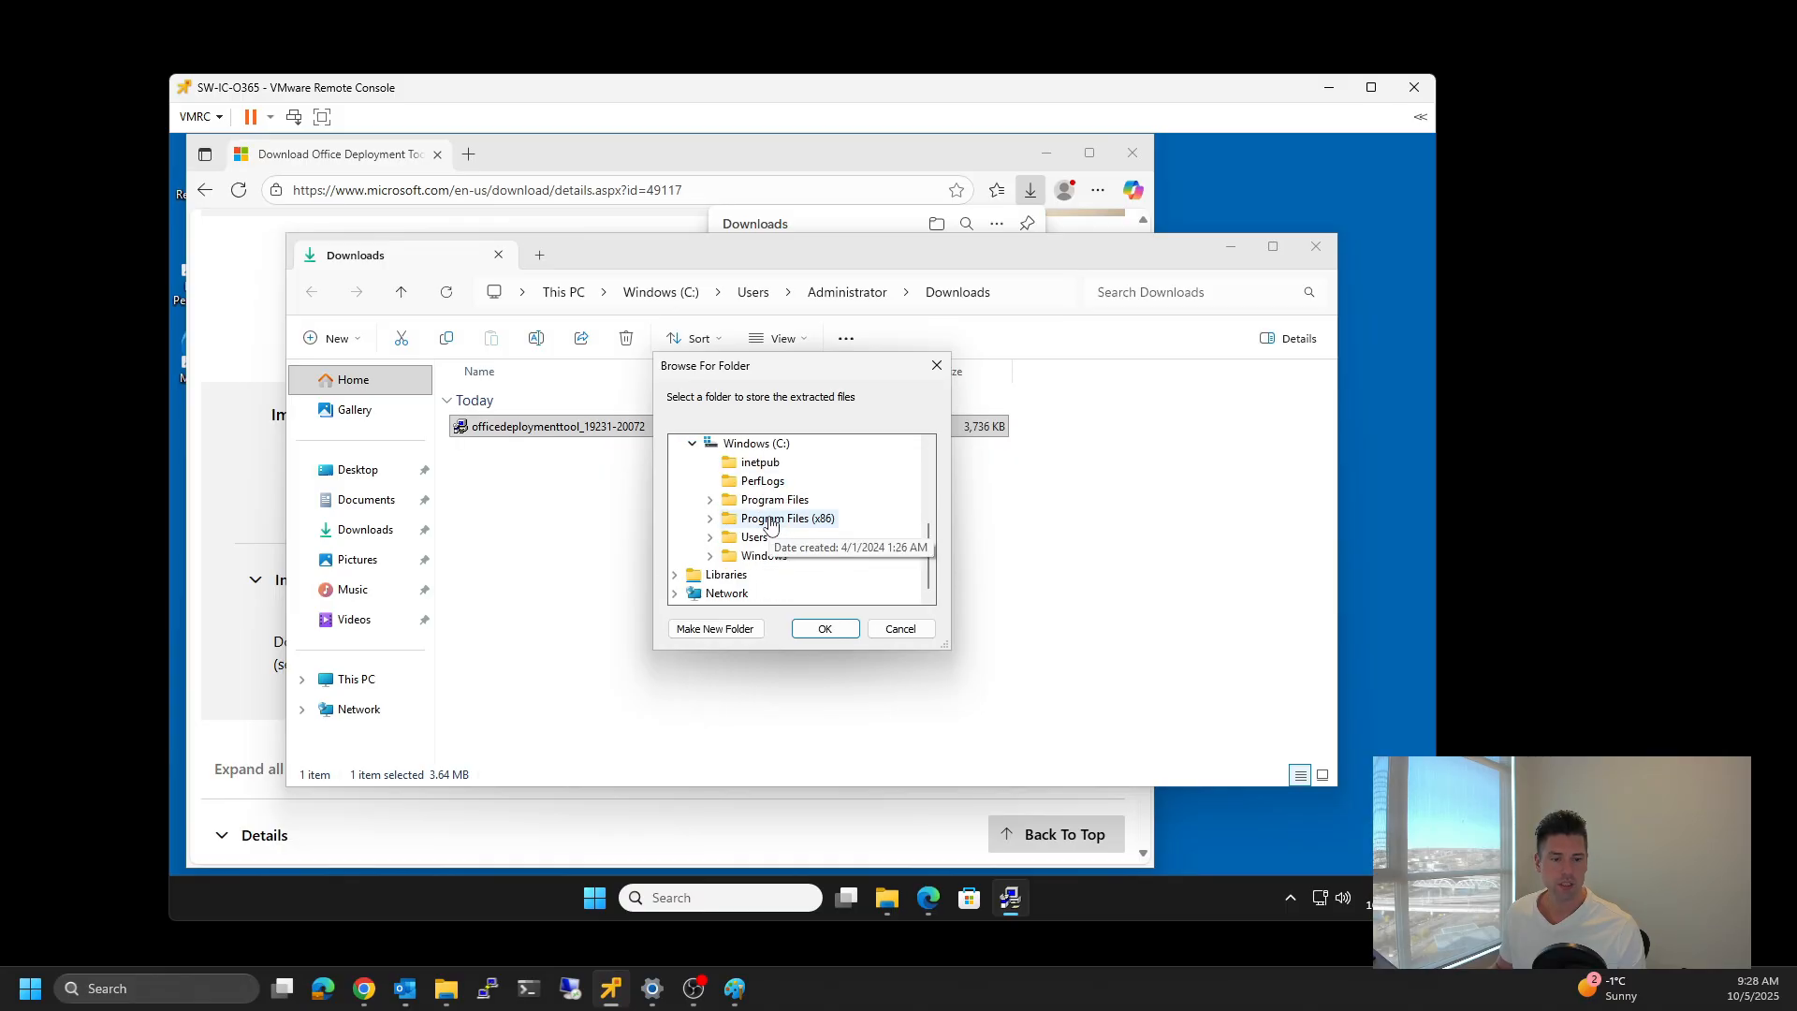
pyautogui.click(711, 557)
pyautogui.scroll(-3, 799, 511)
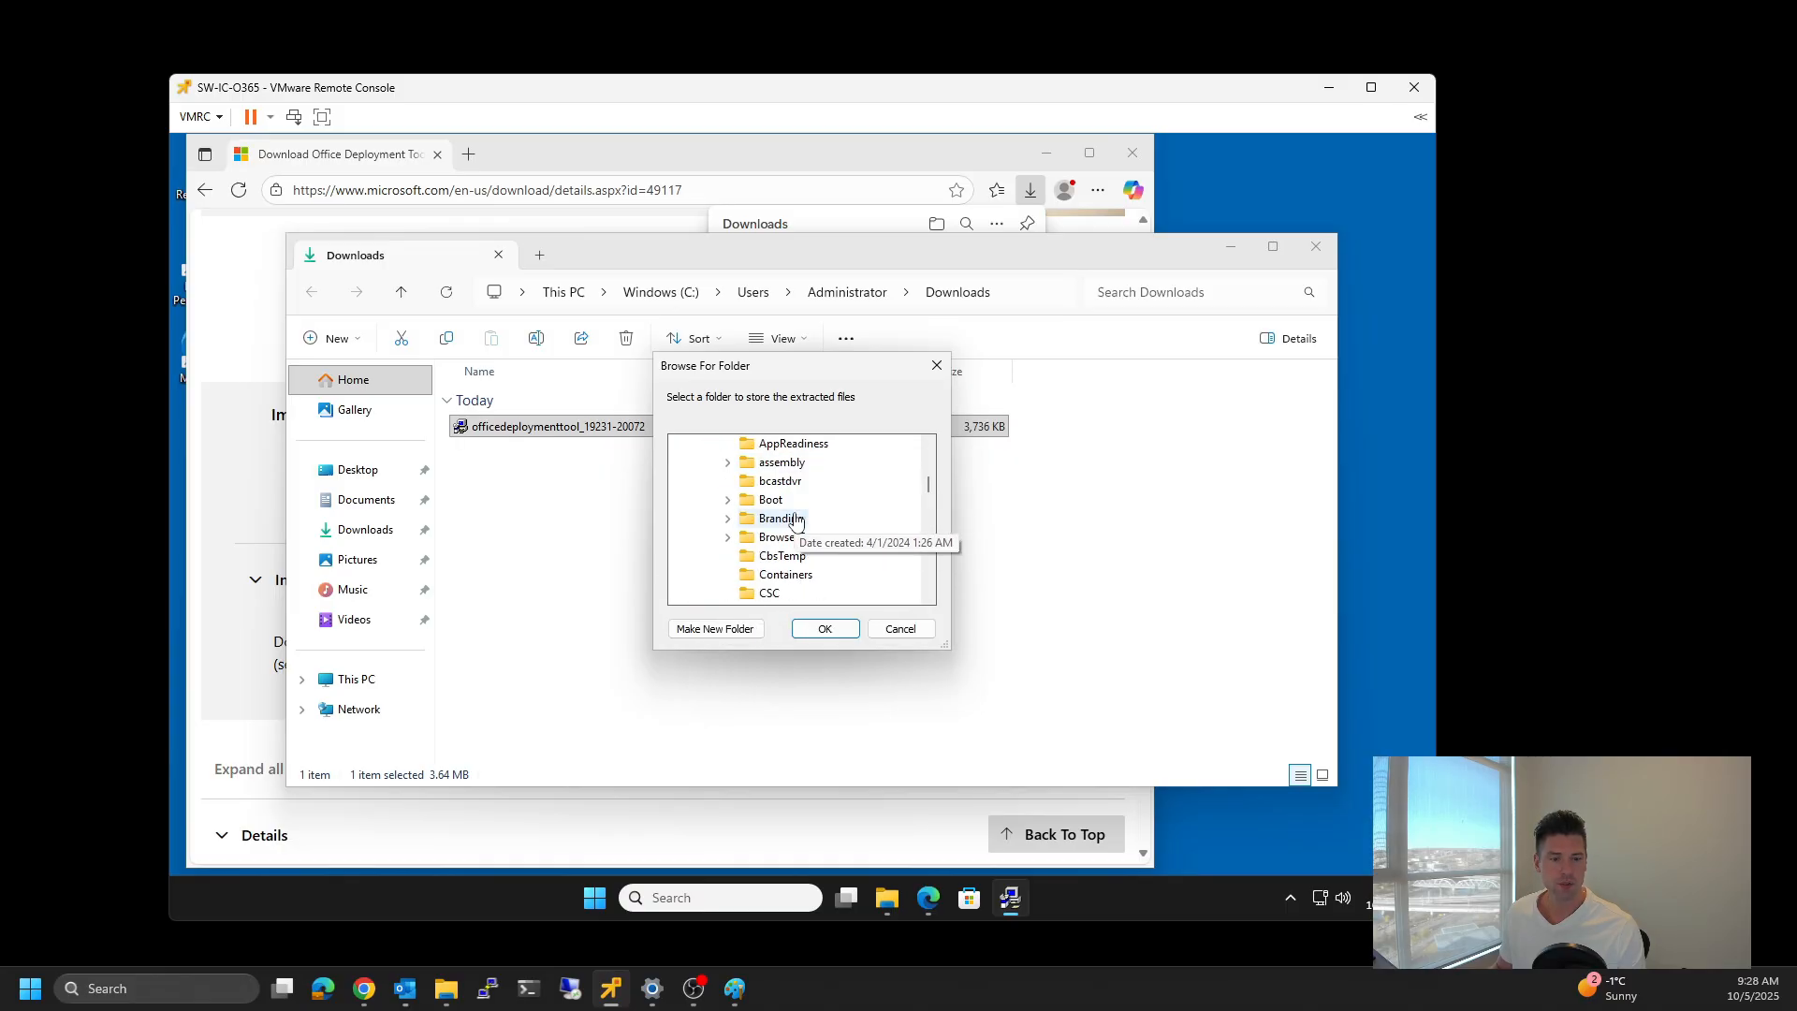
pyautogui.scroll(-5, 799, 518)
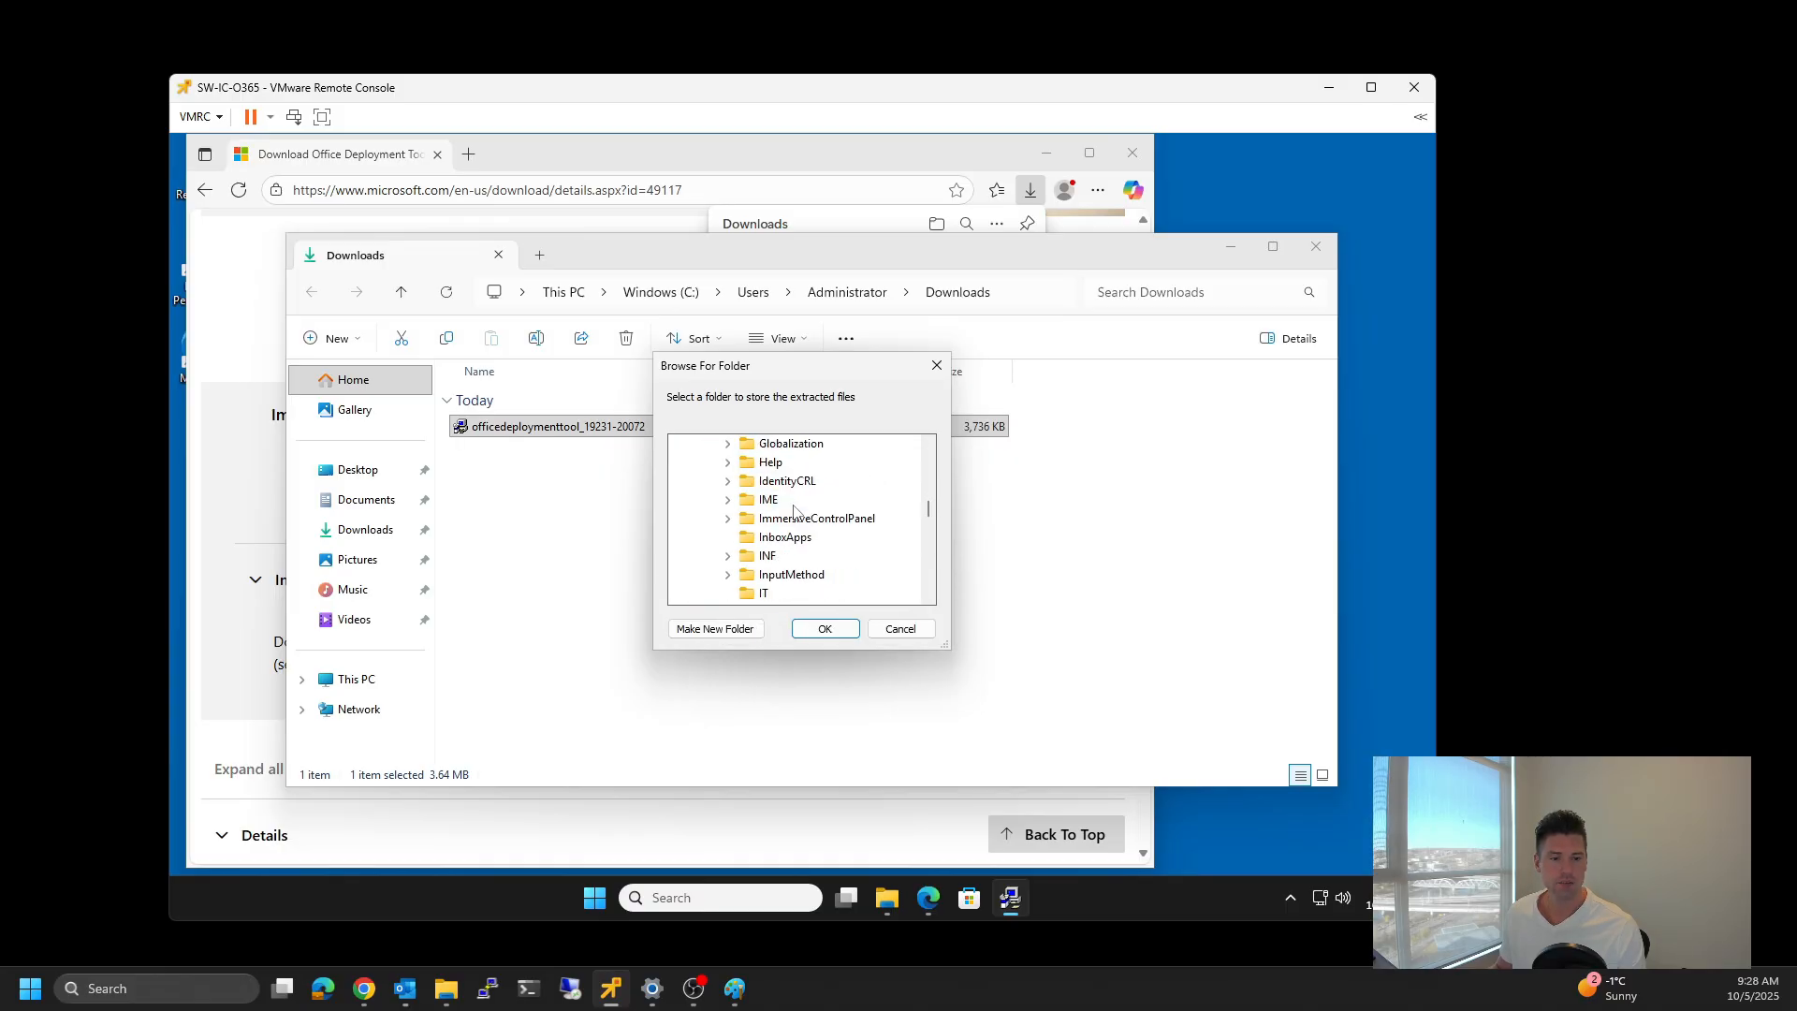
pyautogui.click(764, 538)
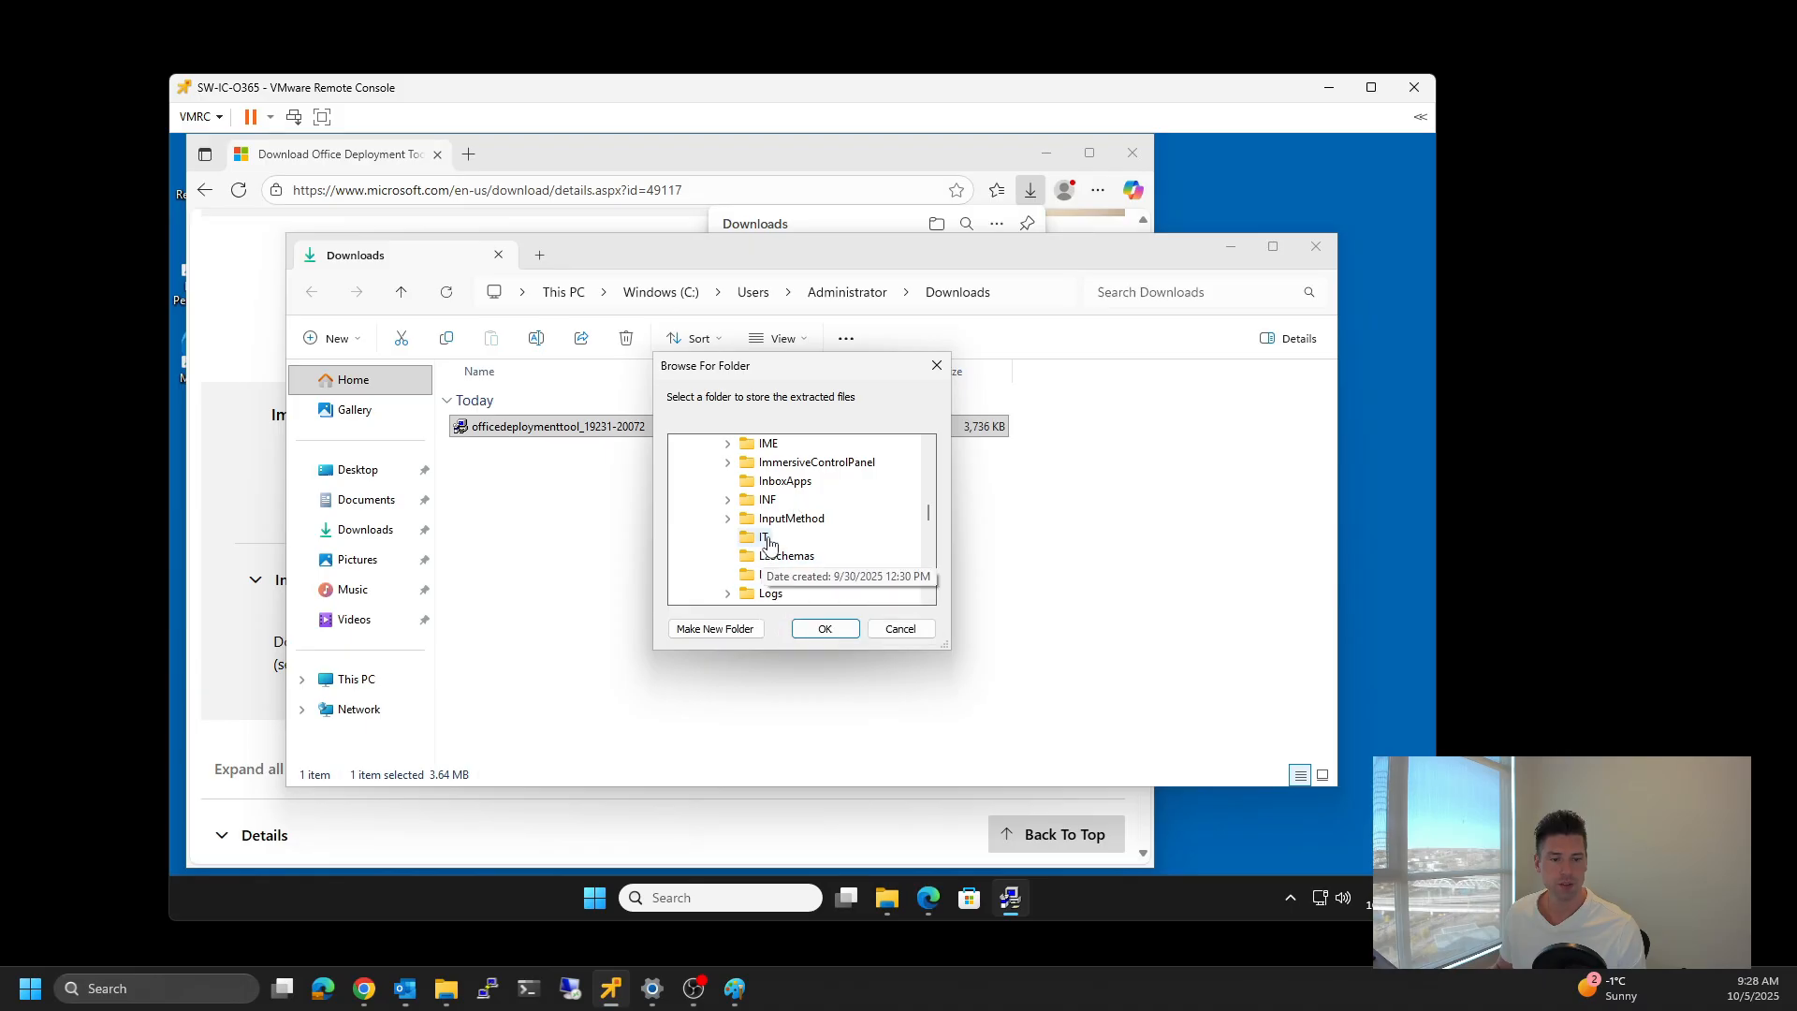
# Step: Make a new folder named ODT inside the IT folder and extract the deployment tool files into it
pyautogui.click(711, 630)
pyautogui.write('OD')
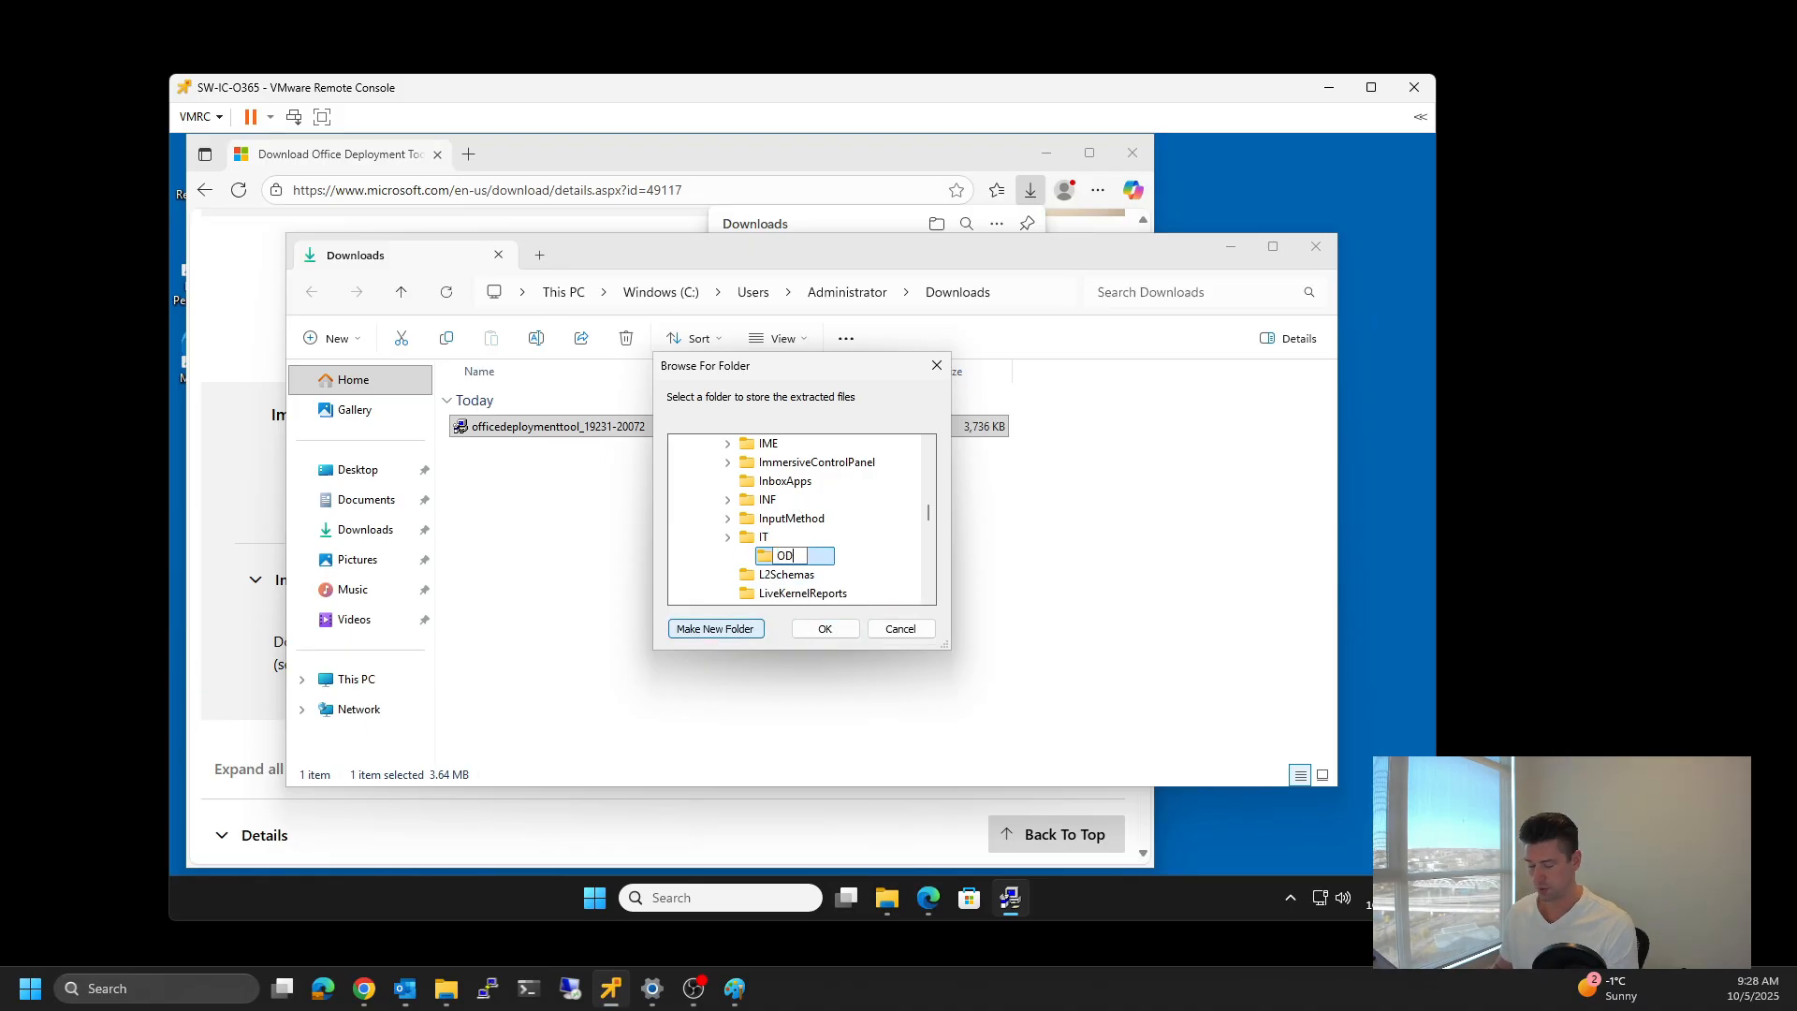
pyautogui.write('T')
pyautogui.press('Return')
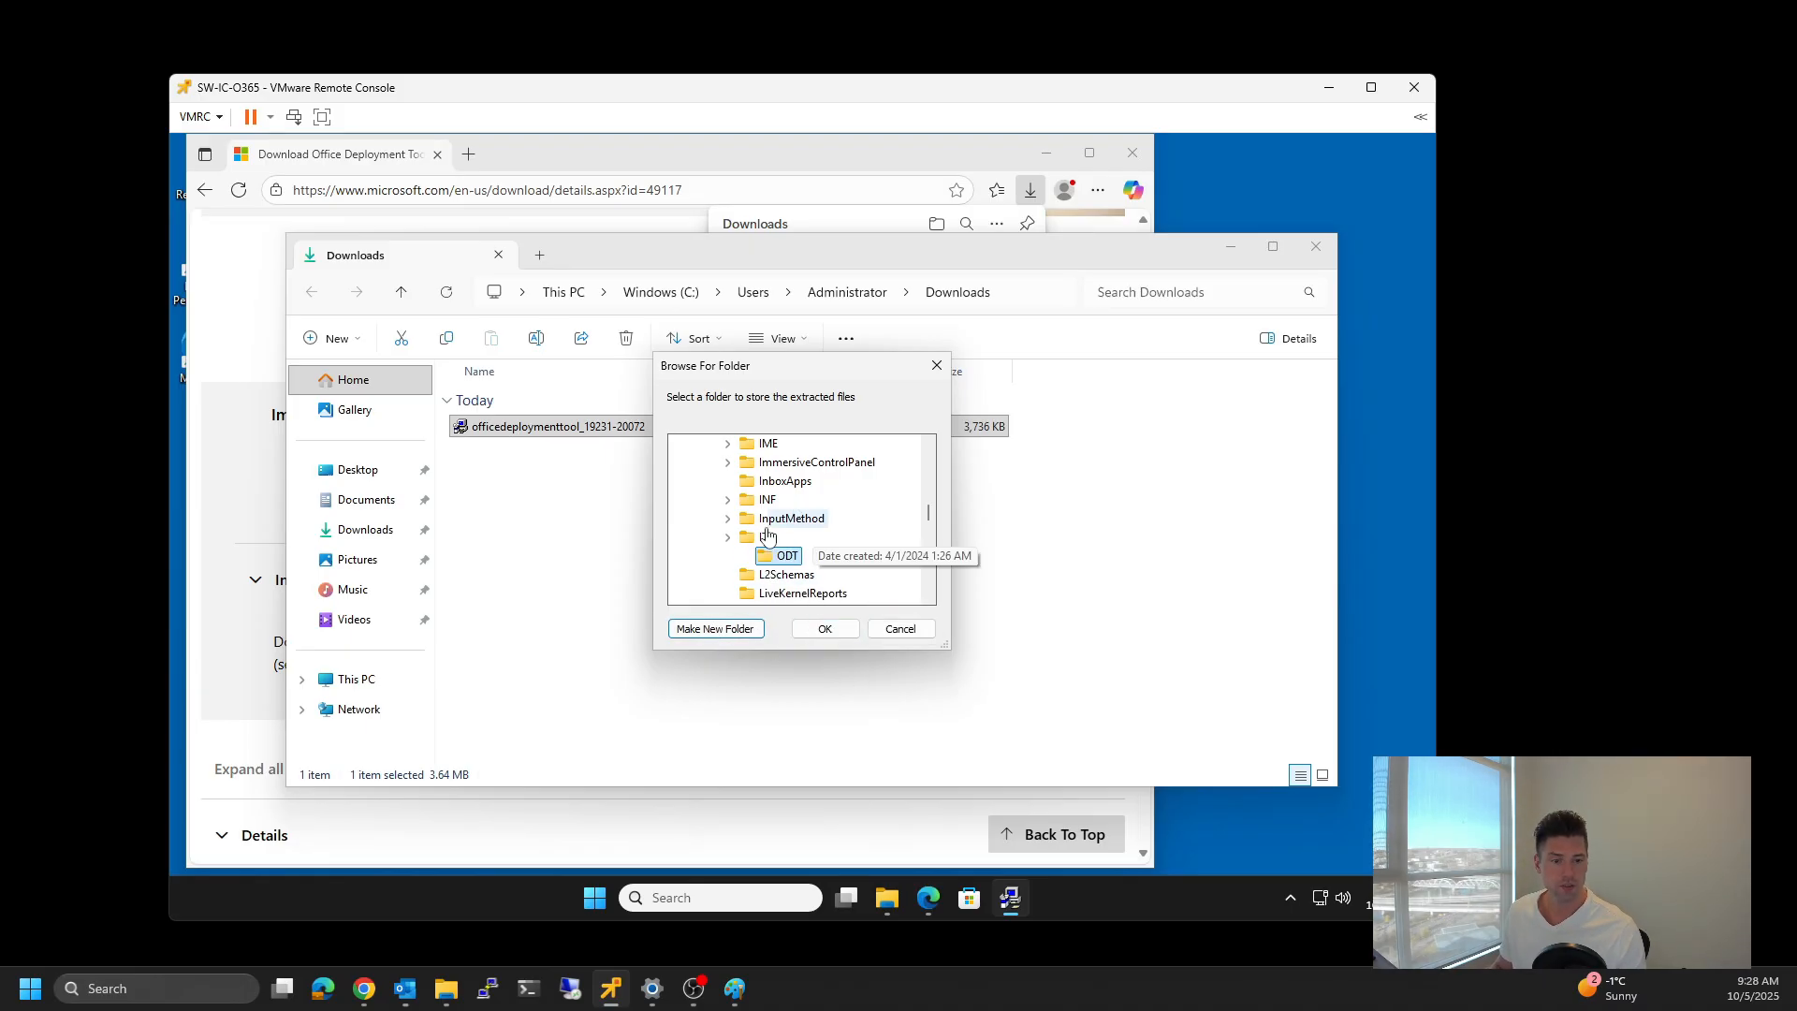
pyautogui.click(825, 631)
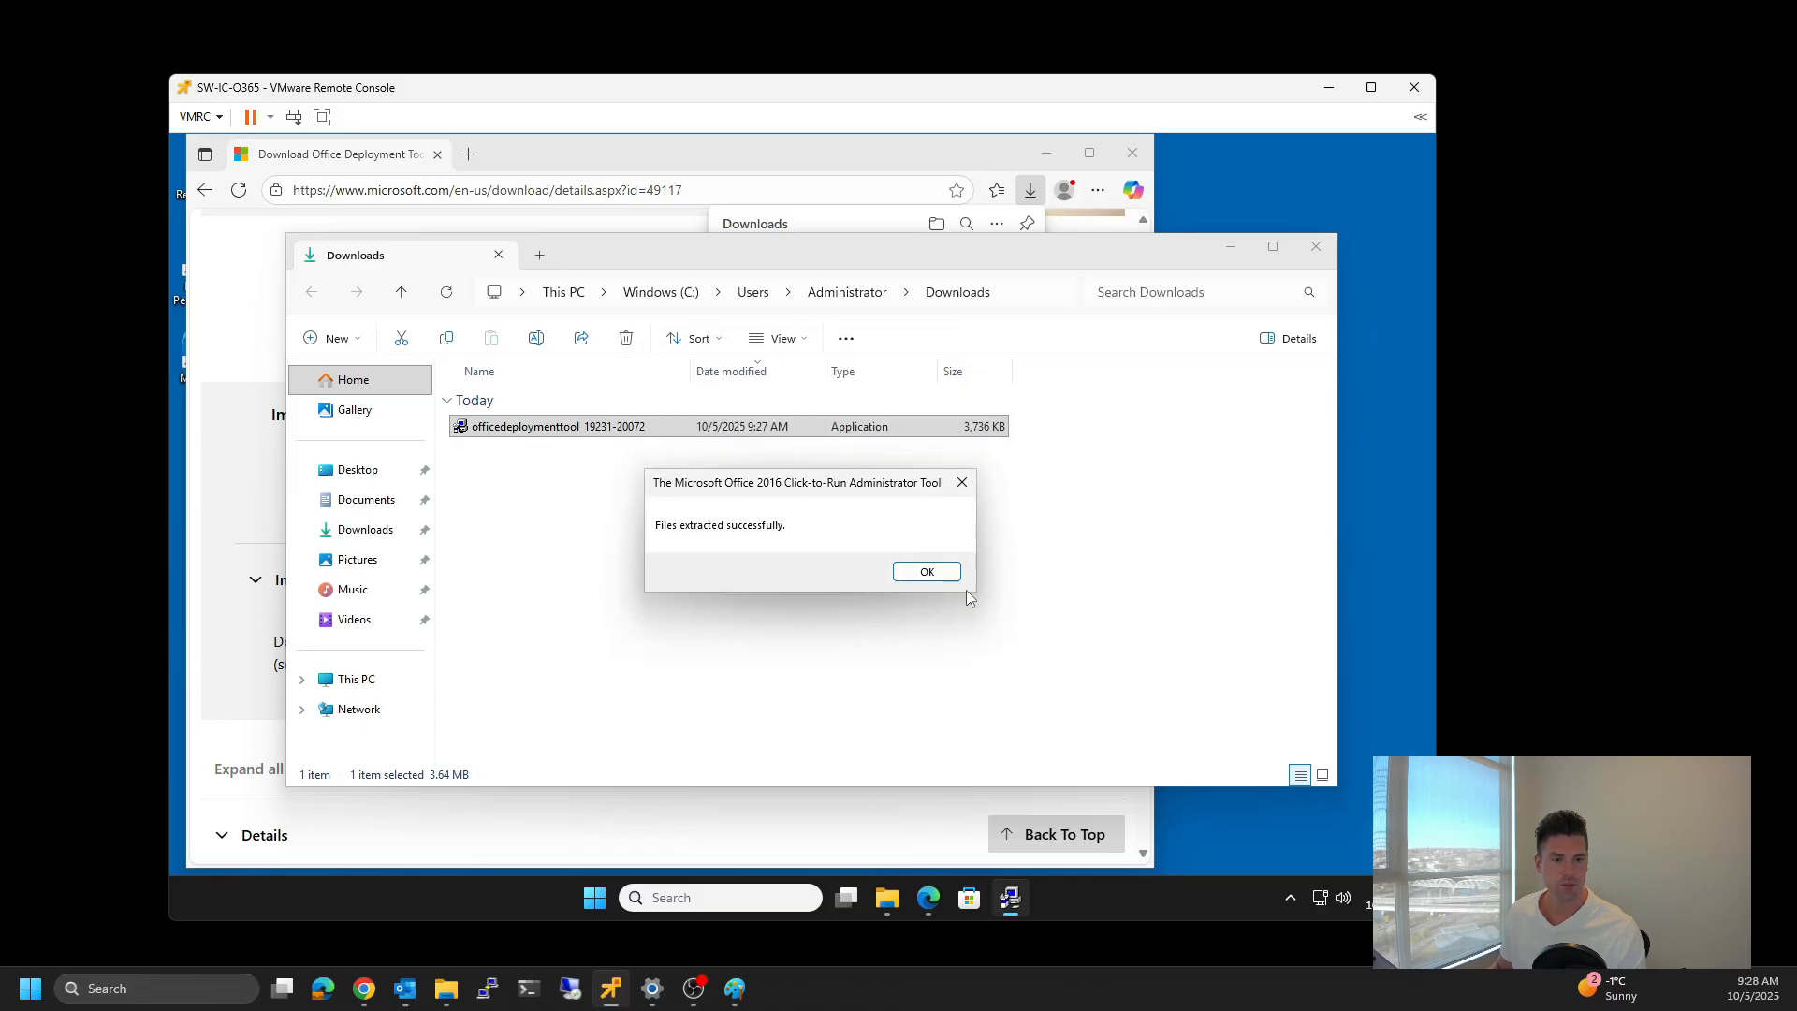
pyautogui.click(927, 572)
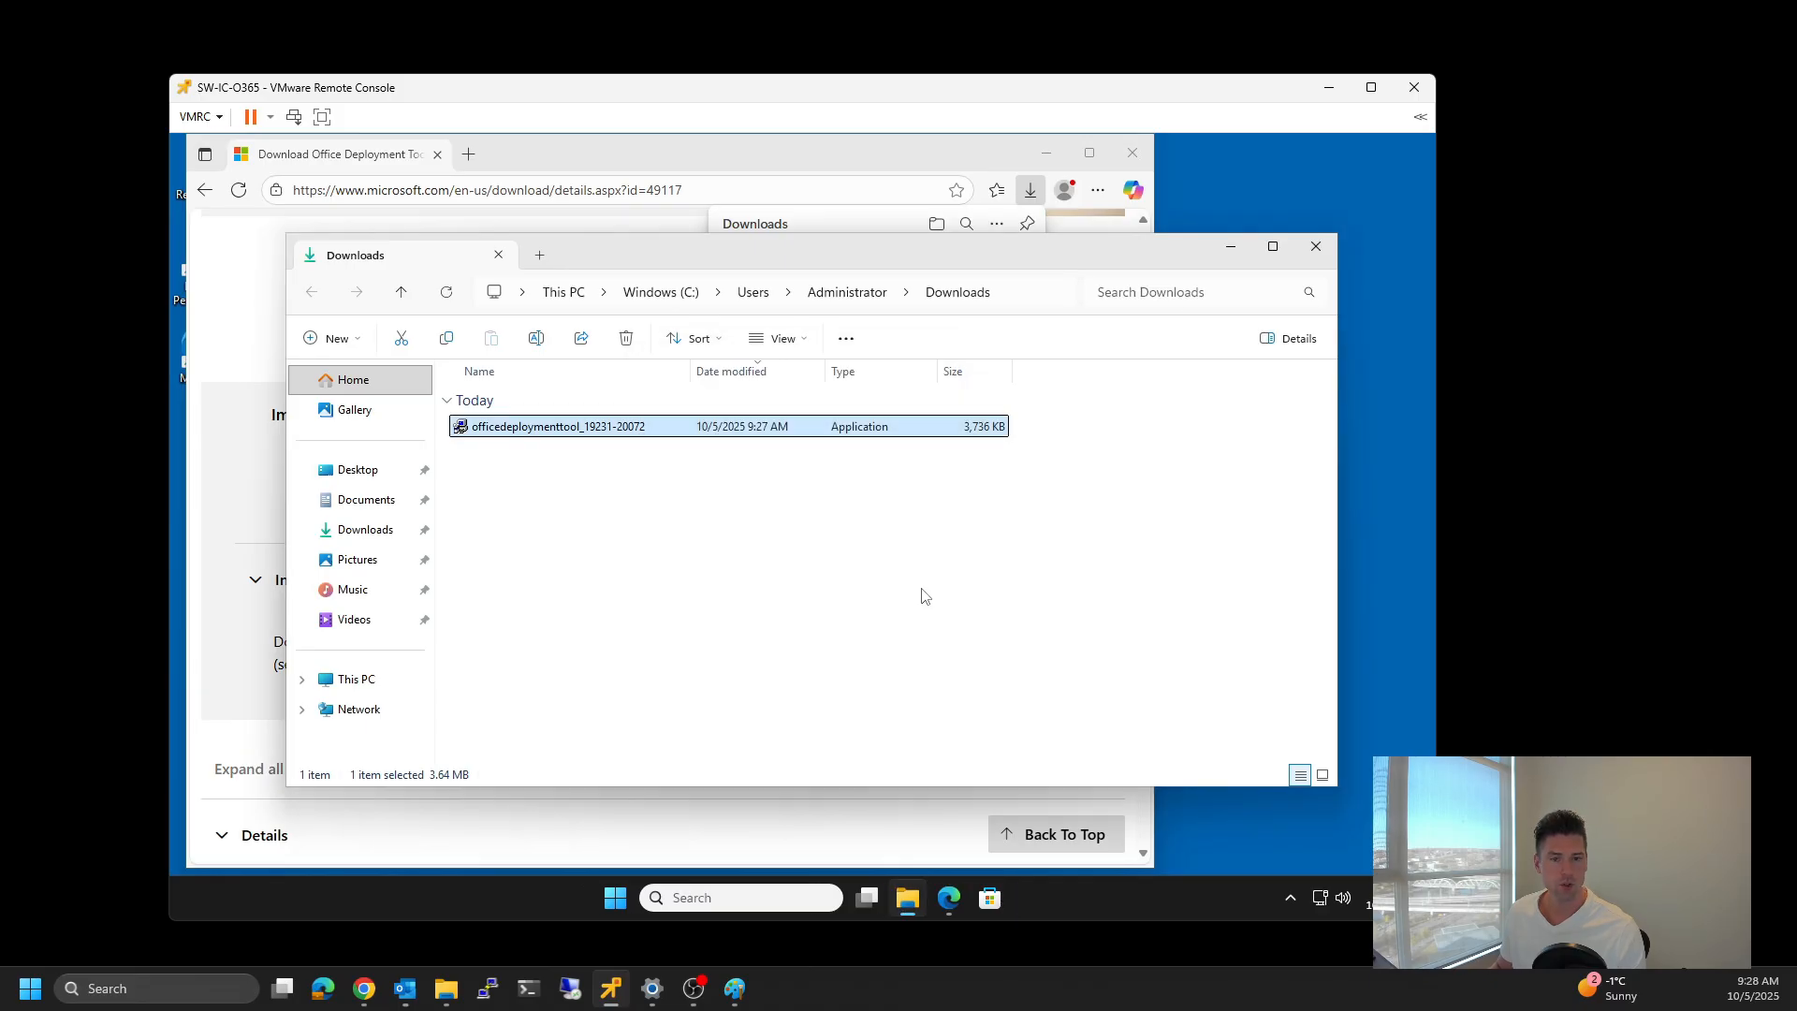
# Step: Open the C:\Windows\IT\ODT folder in File Explorer and close the Edge download page
pyautogui.click(622, 536)
pyautogui.click(357, 680)
pyautogui.doubleClick(561, 412)
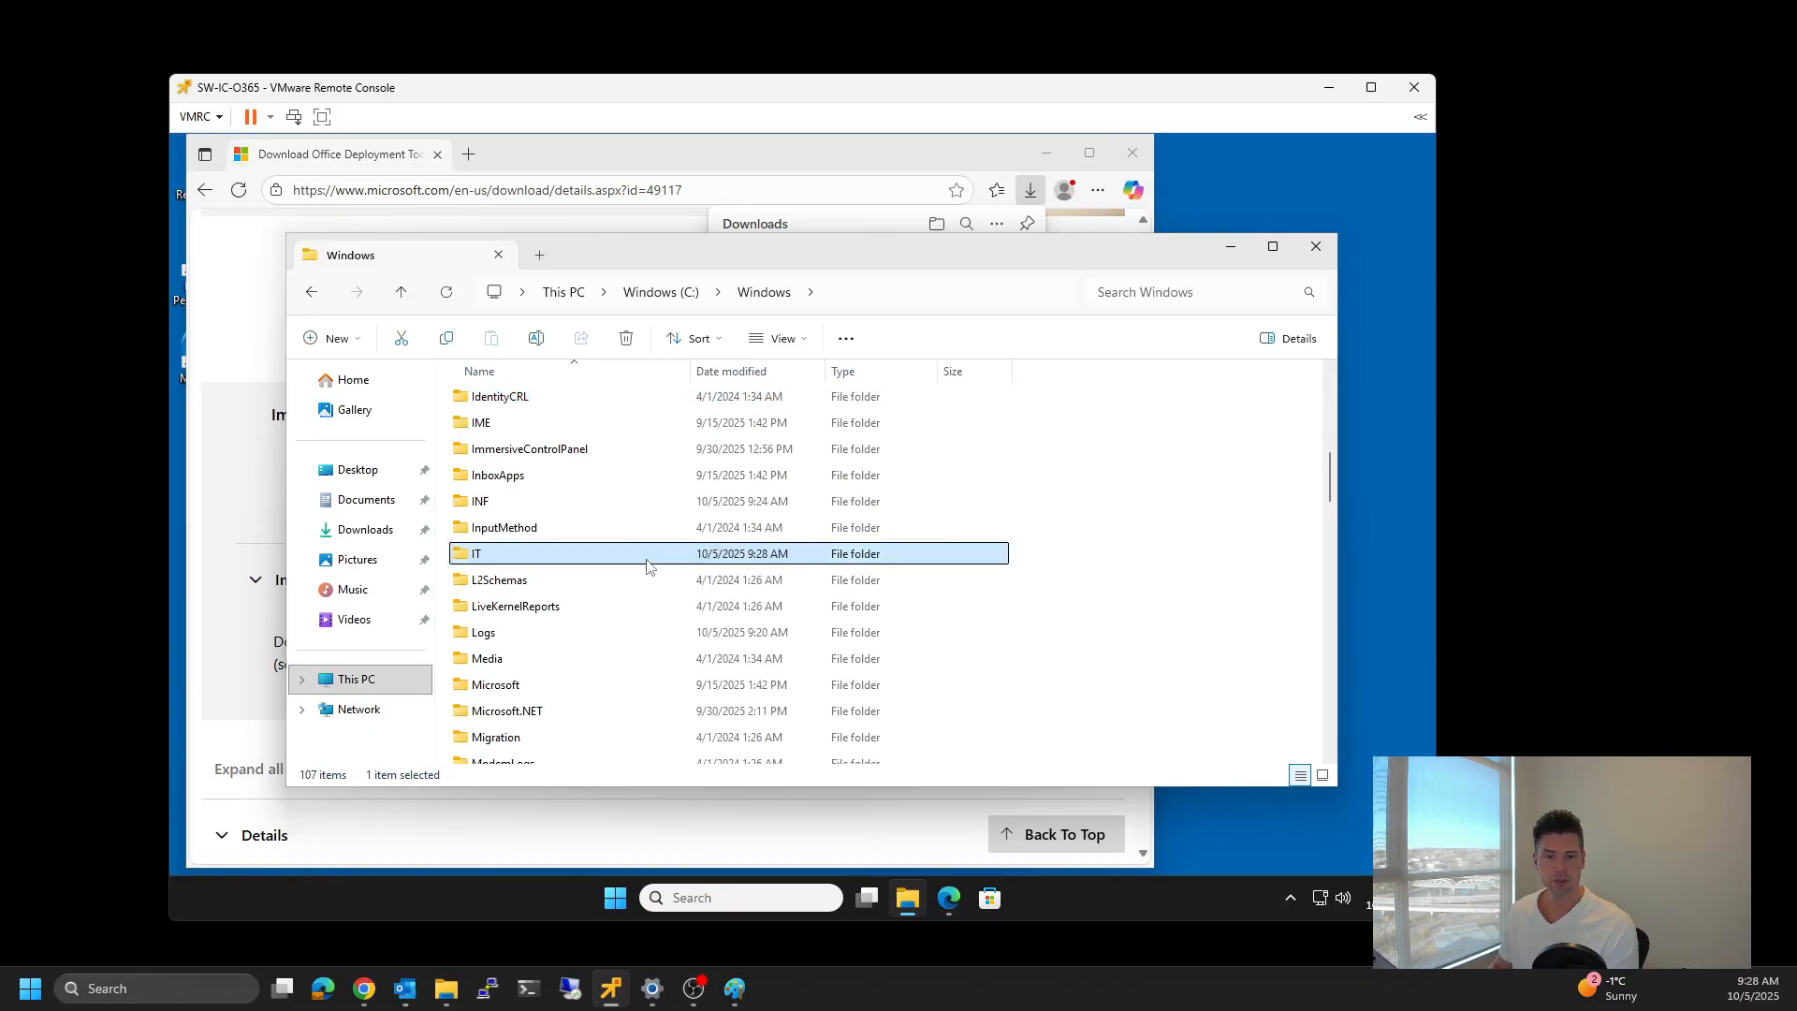
pyautogui.doubleClick(650, 562)
pyautogui.click(495, 401)
pyautogui.doubleClick(495, 401)
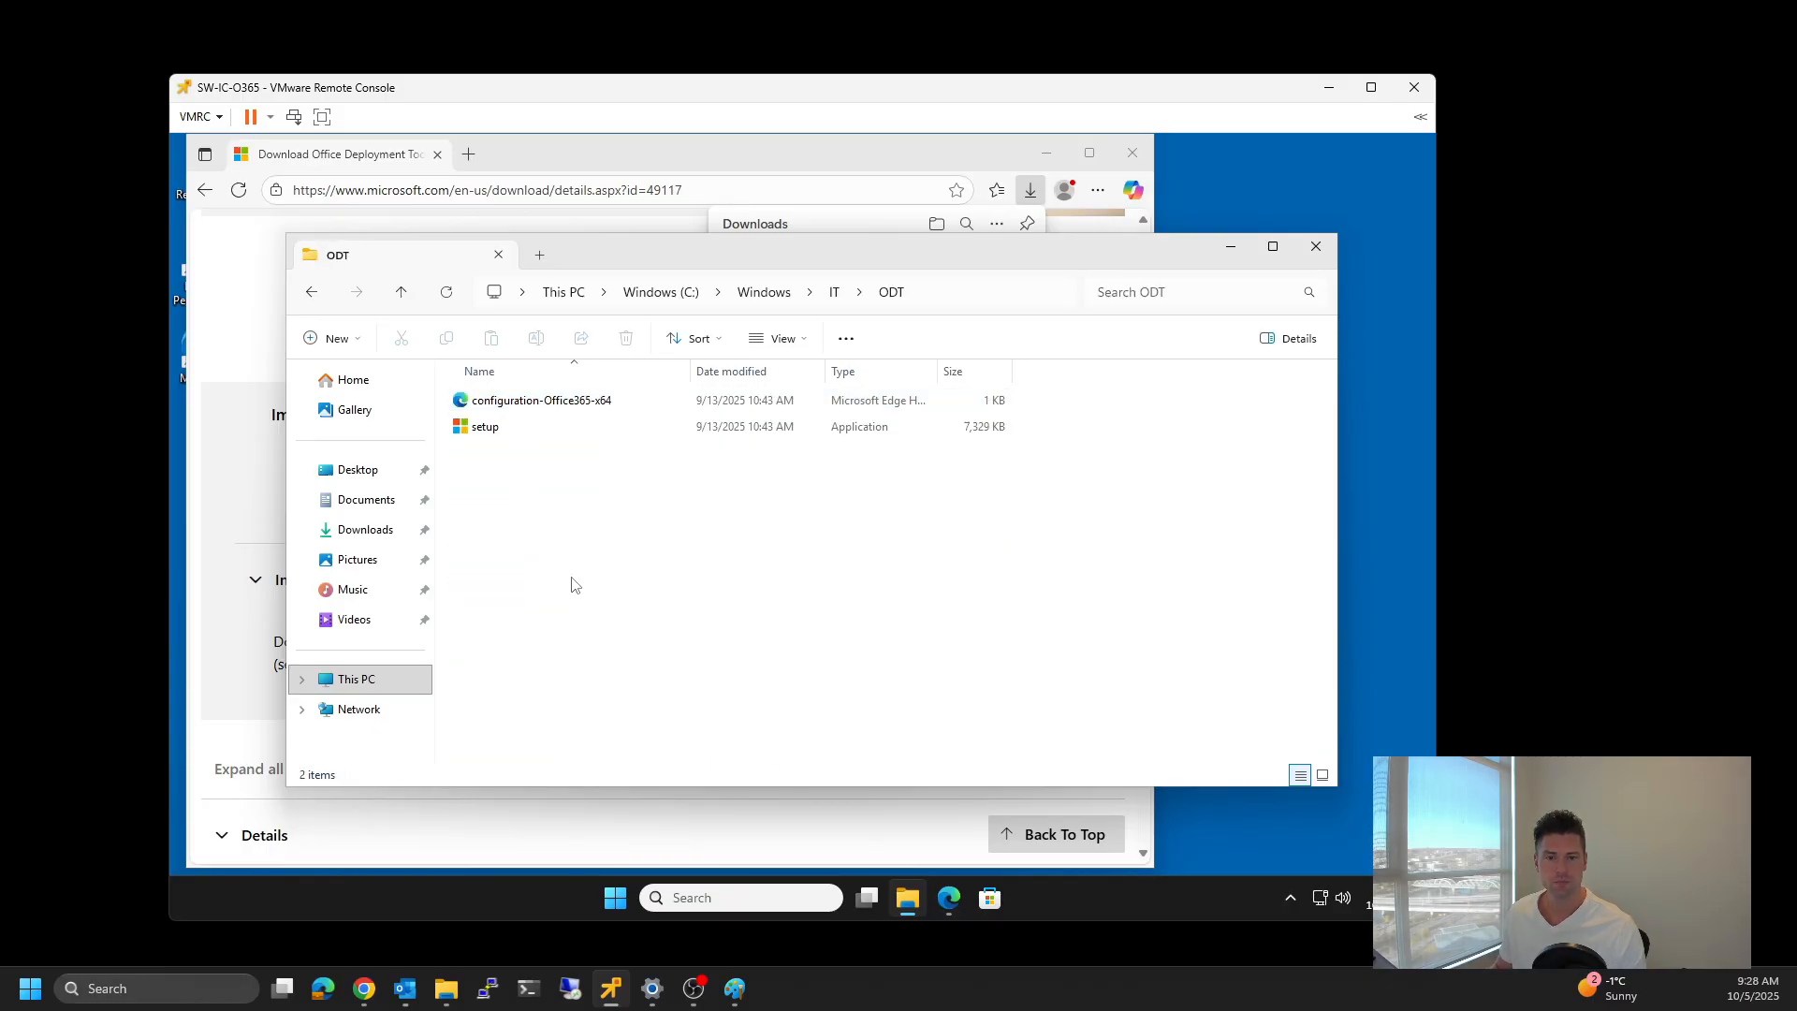
pyautogui.click(437, 155)
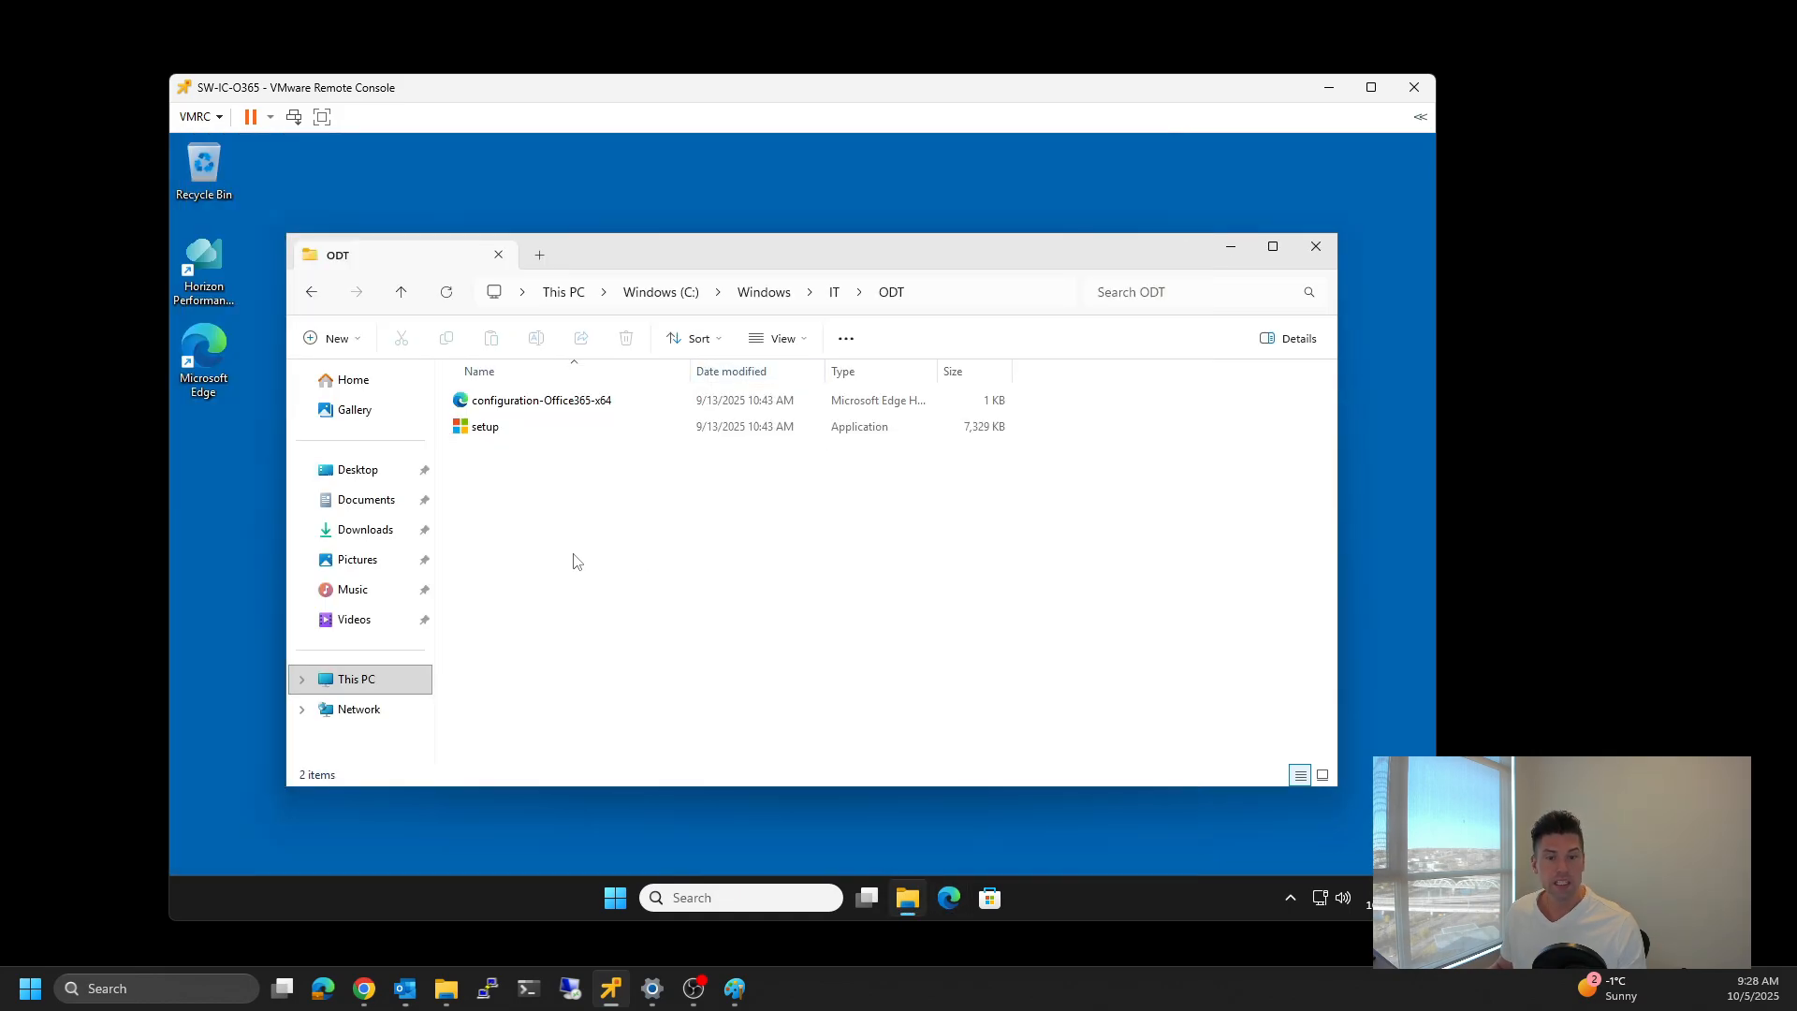
# Step: Open the sample configuration-Office365-x64 XML file in Notepad just once and dismiss the autosave tip
pyautogui.click(583, 403)
pyautogui.rightClick(584, 404)
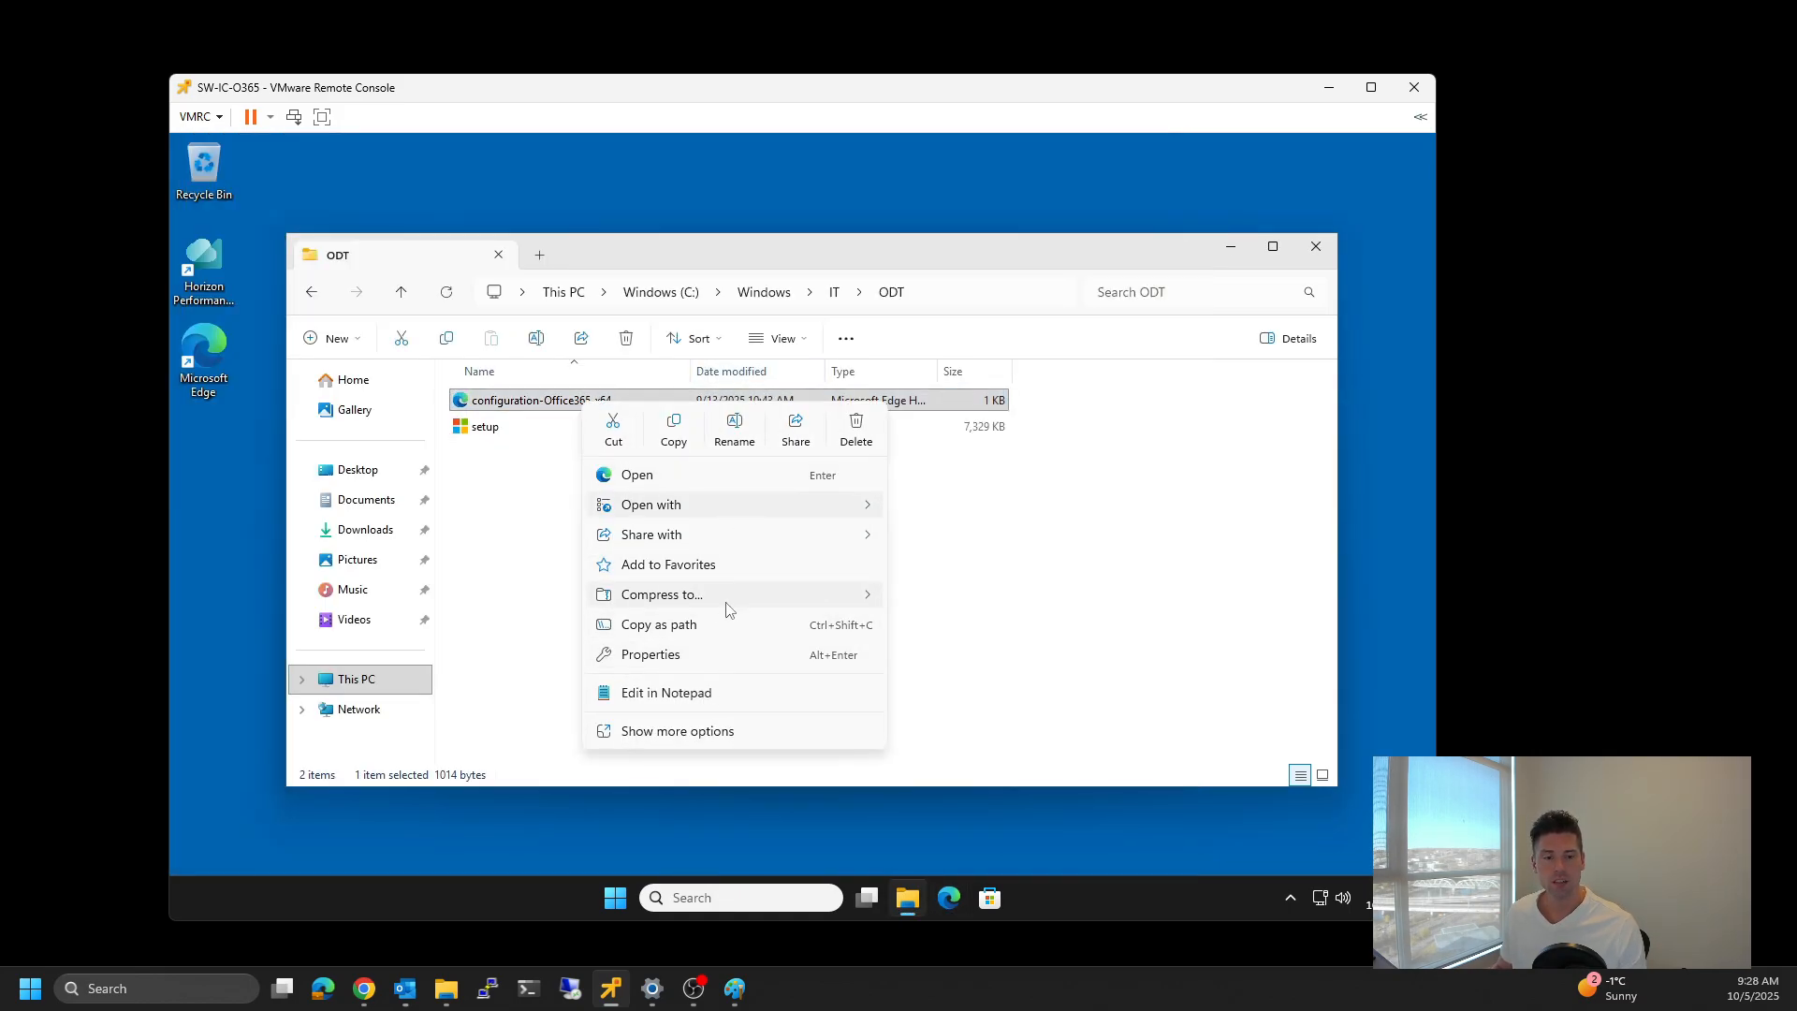
pyautogui.moveTo(782, 547)
pyautogui.moveTo(722, 513)
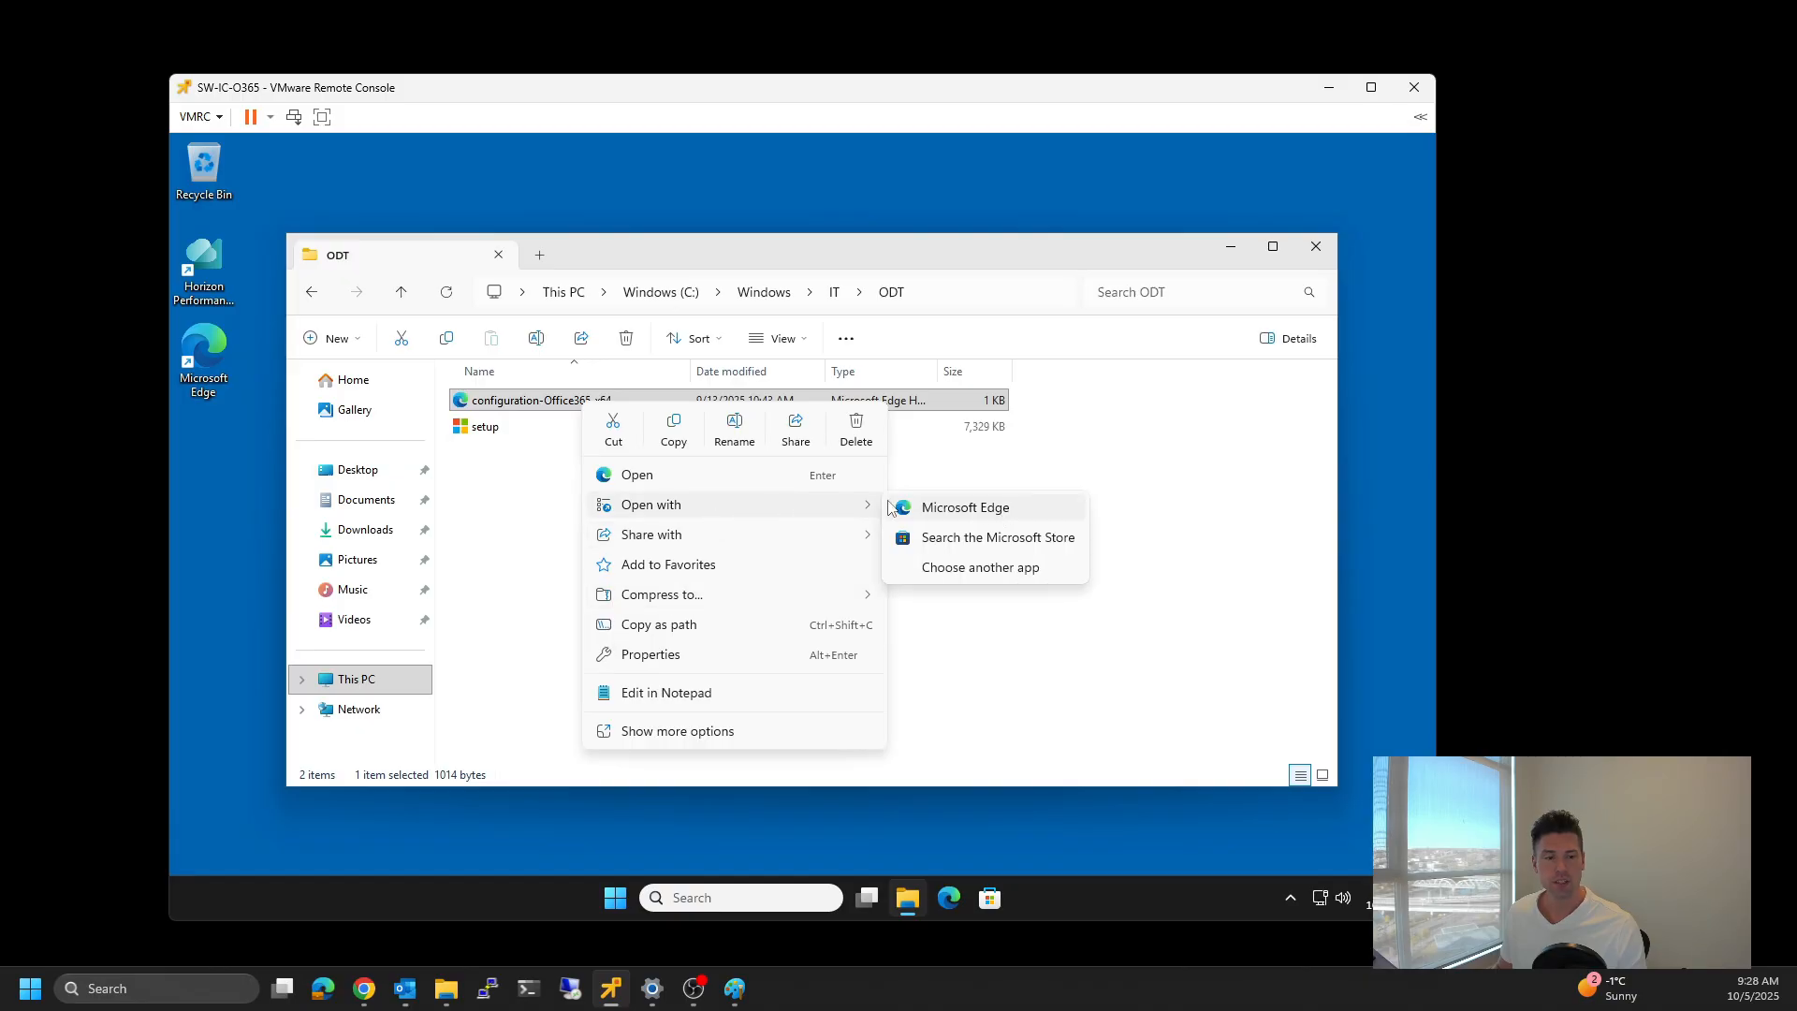
pyautogui.click(957, 566)
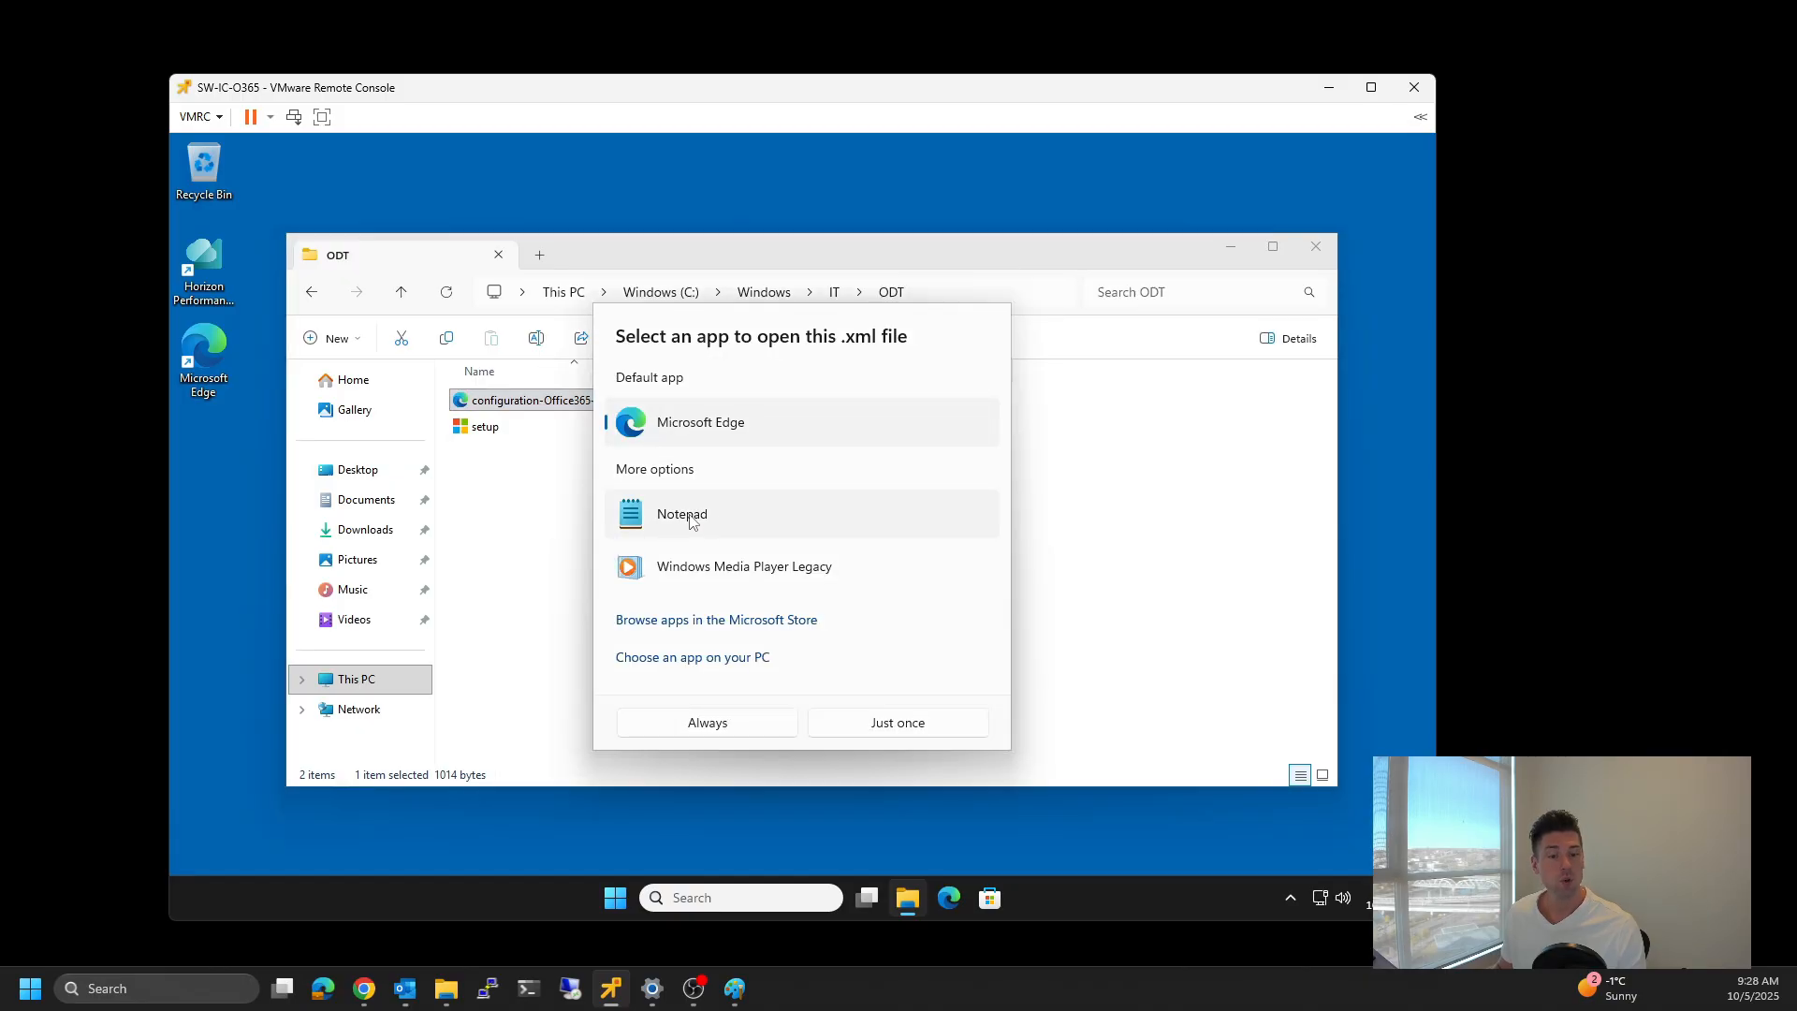
pyautogui.click(692, 517)
pyautogui.click(922, 728)
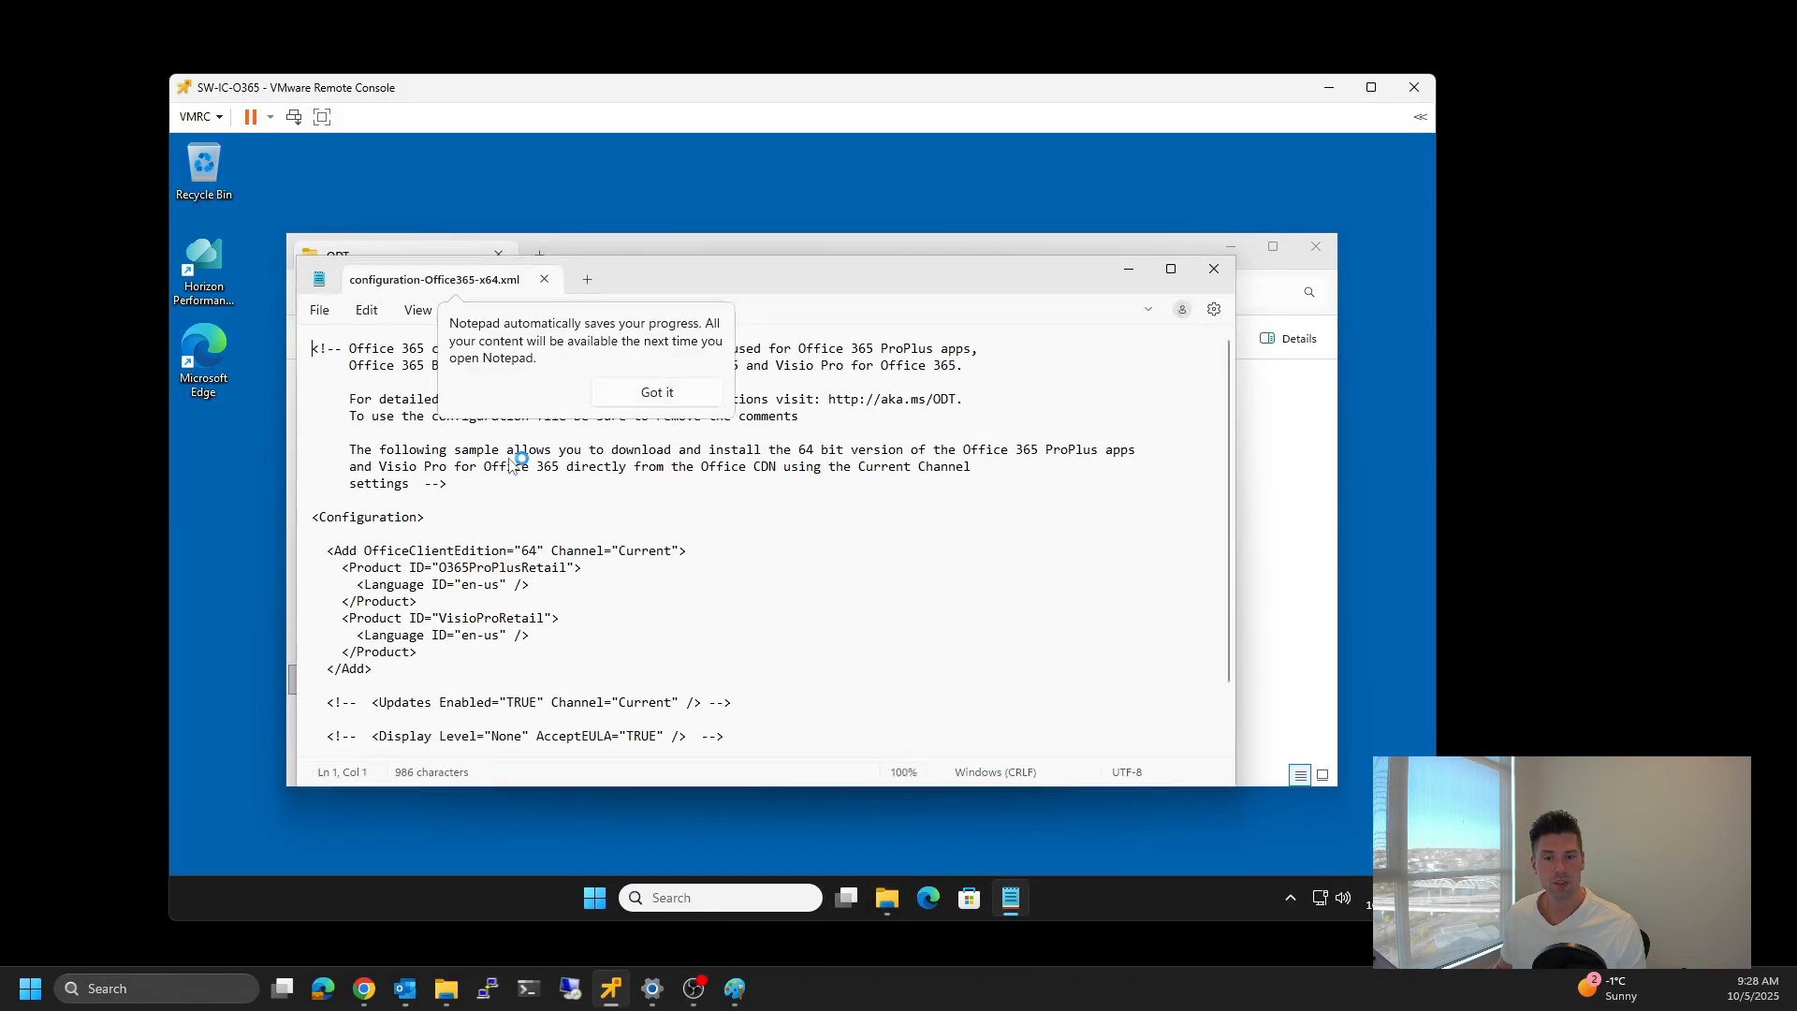
pyautogui.click(657, 392)
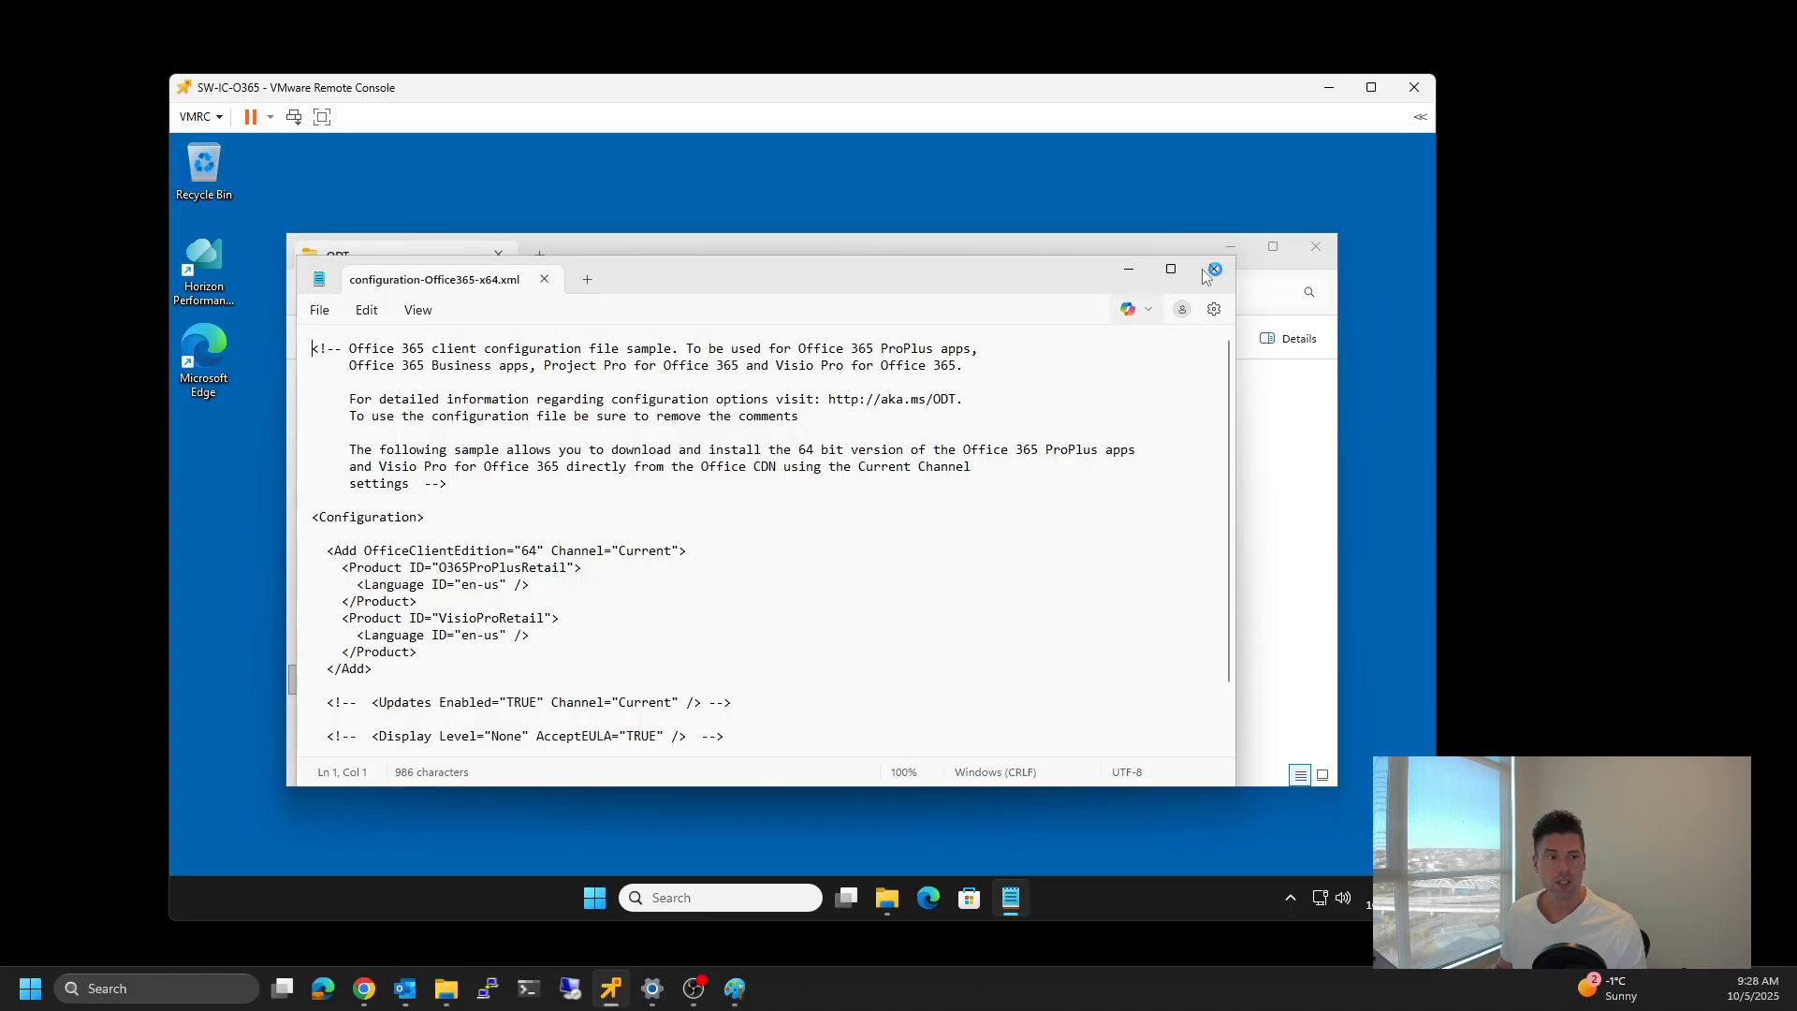
# Step: Close the sample XML file in Notepad and permanently delete configuration-Office365-x64 from the ODT folder
pyautogui.click(1170, 269)
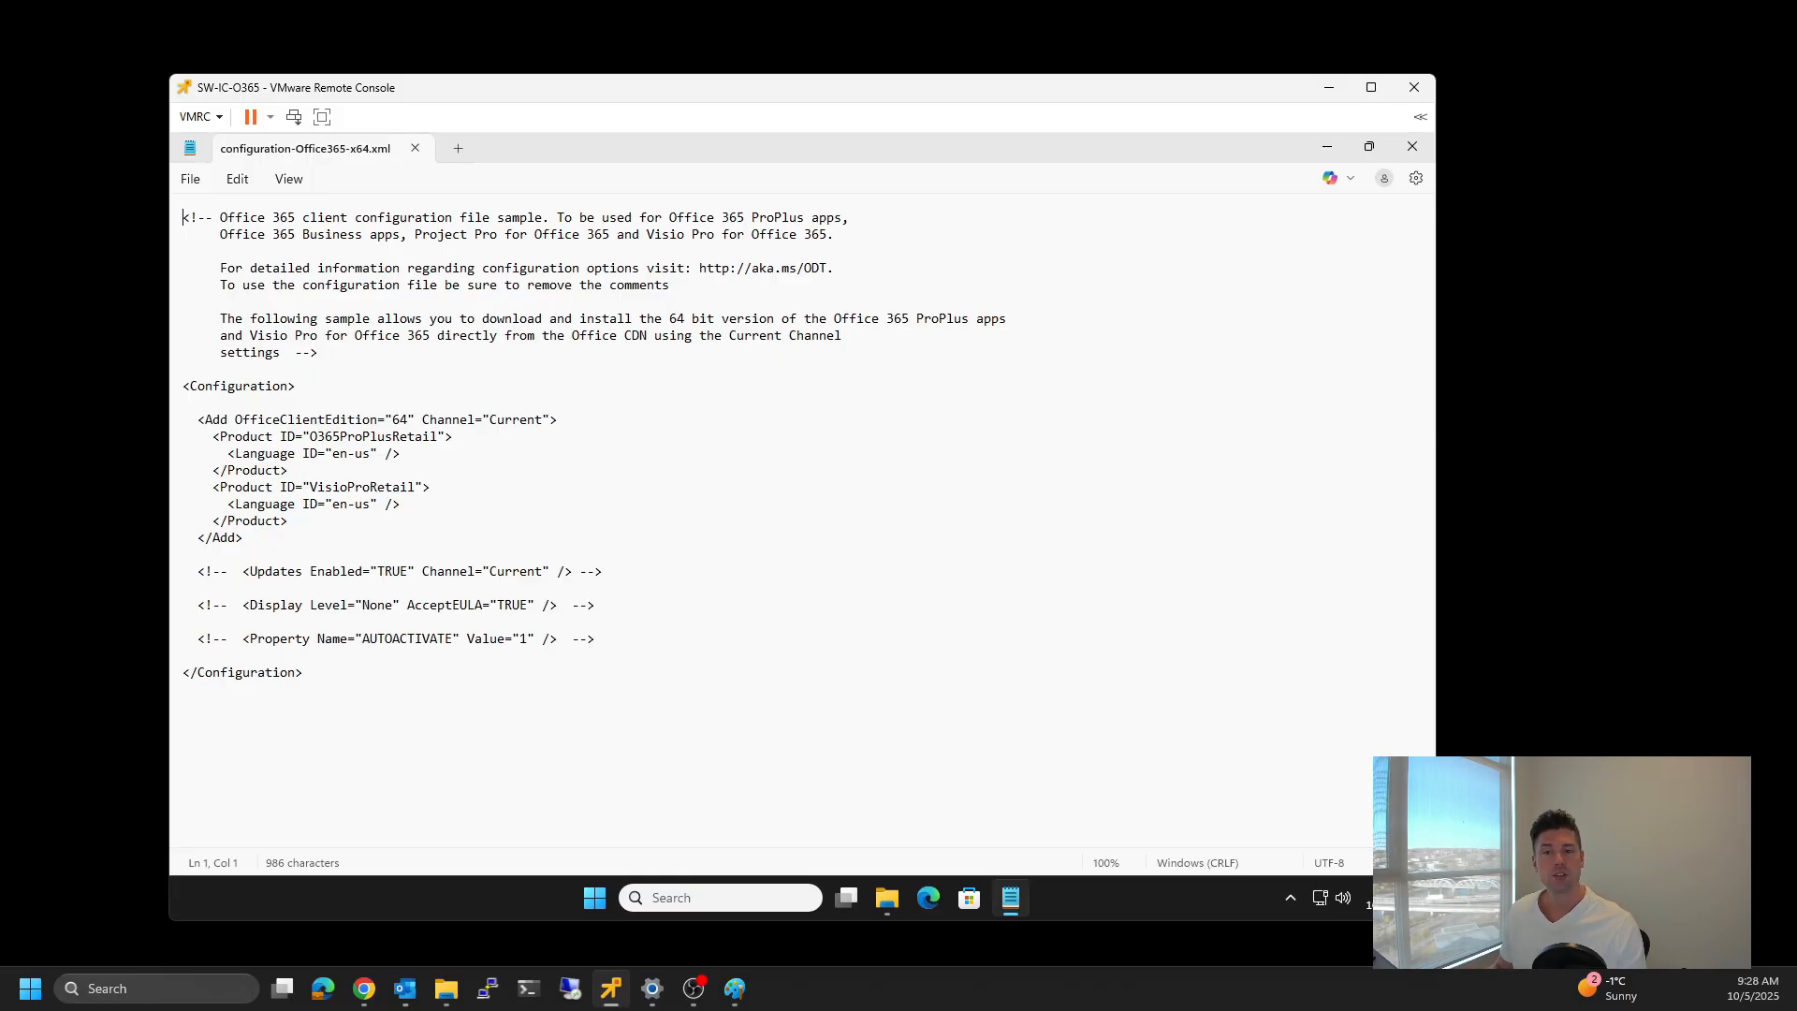
pyautogui.click(415, 148)
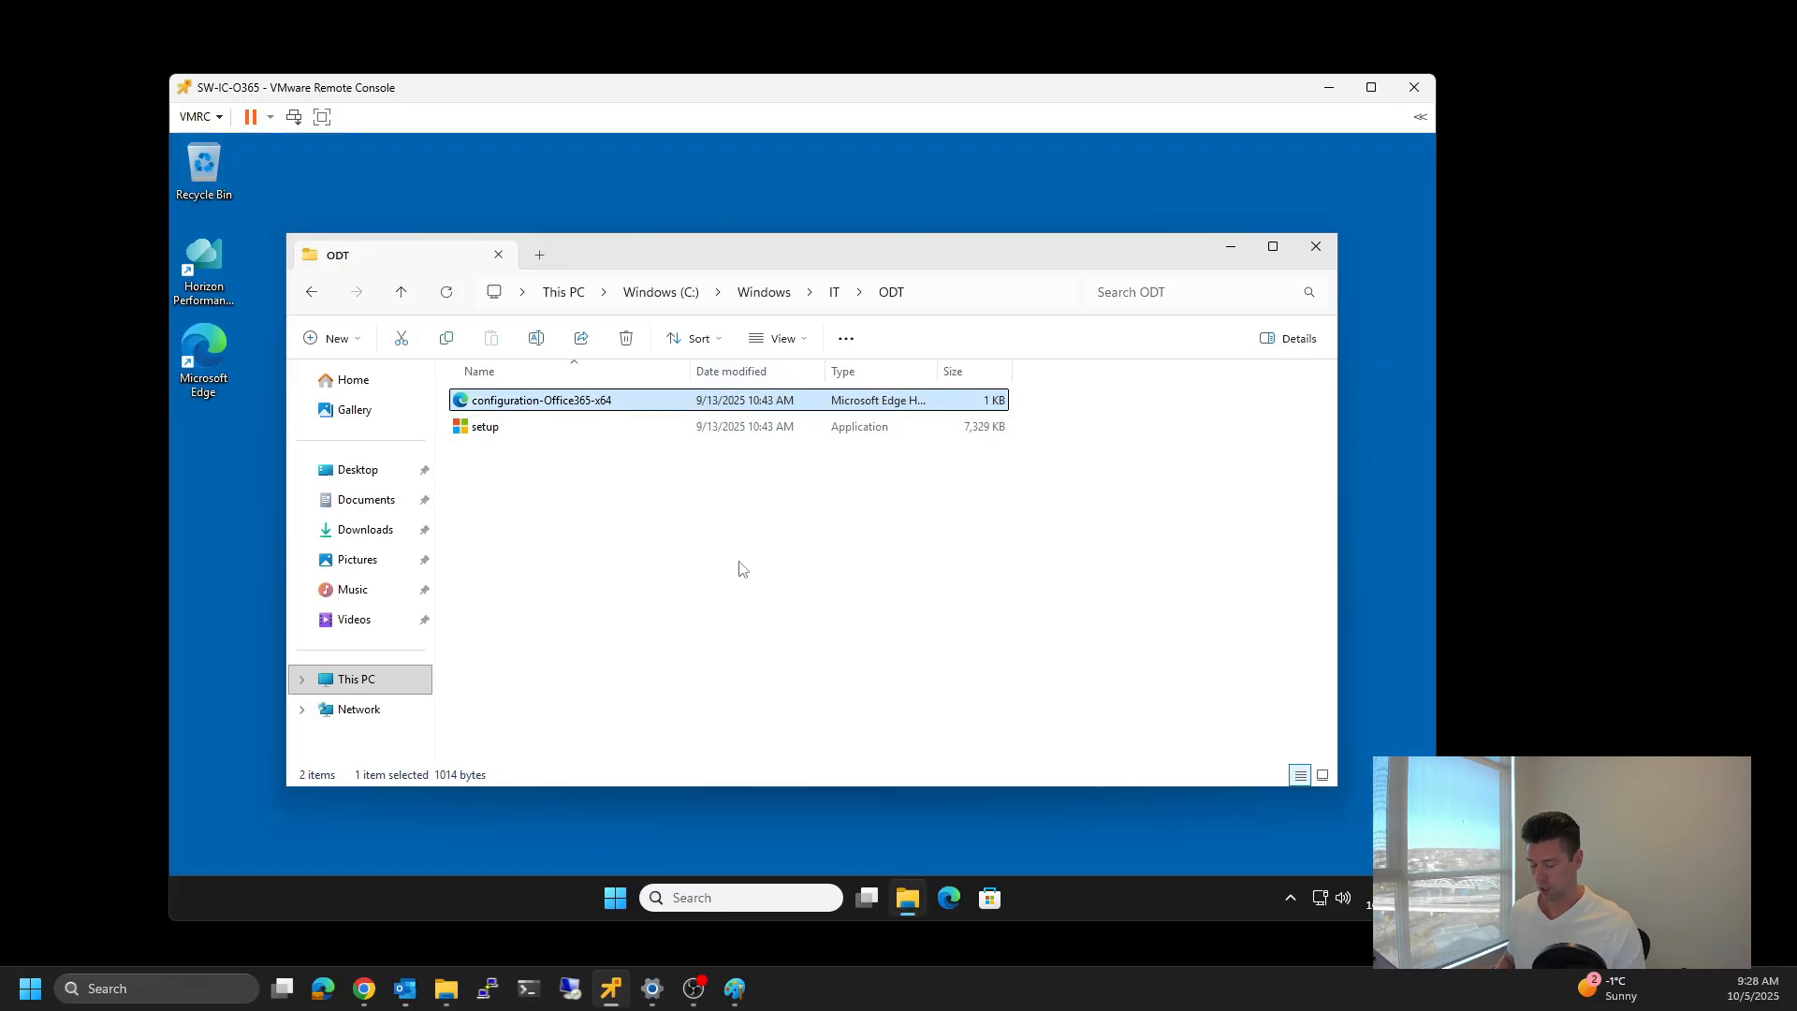
pyautogui.hotkey('shift', 'Delete')
pyautogui.press('Return')
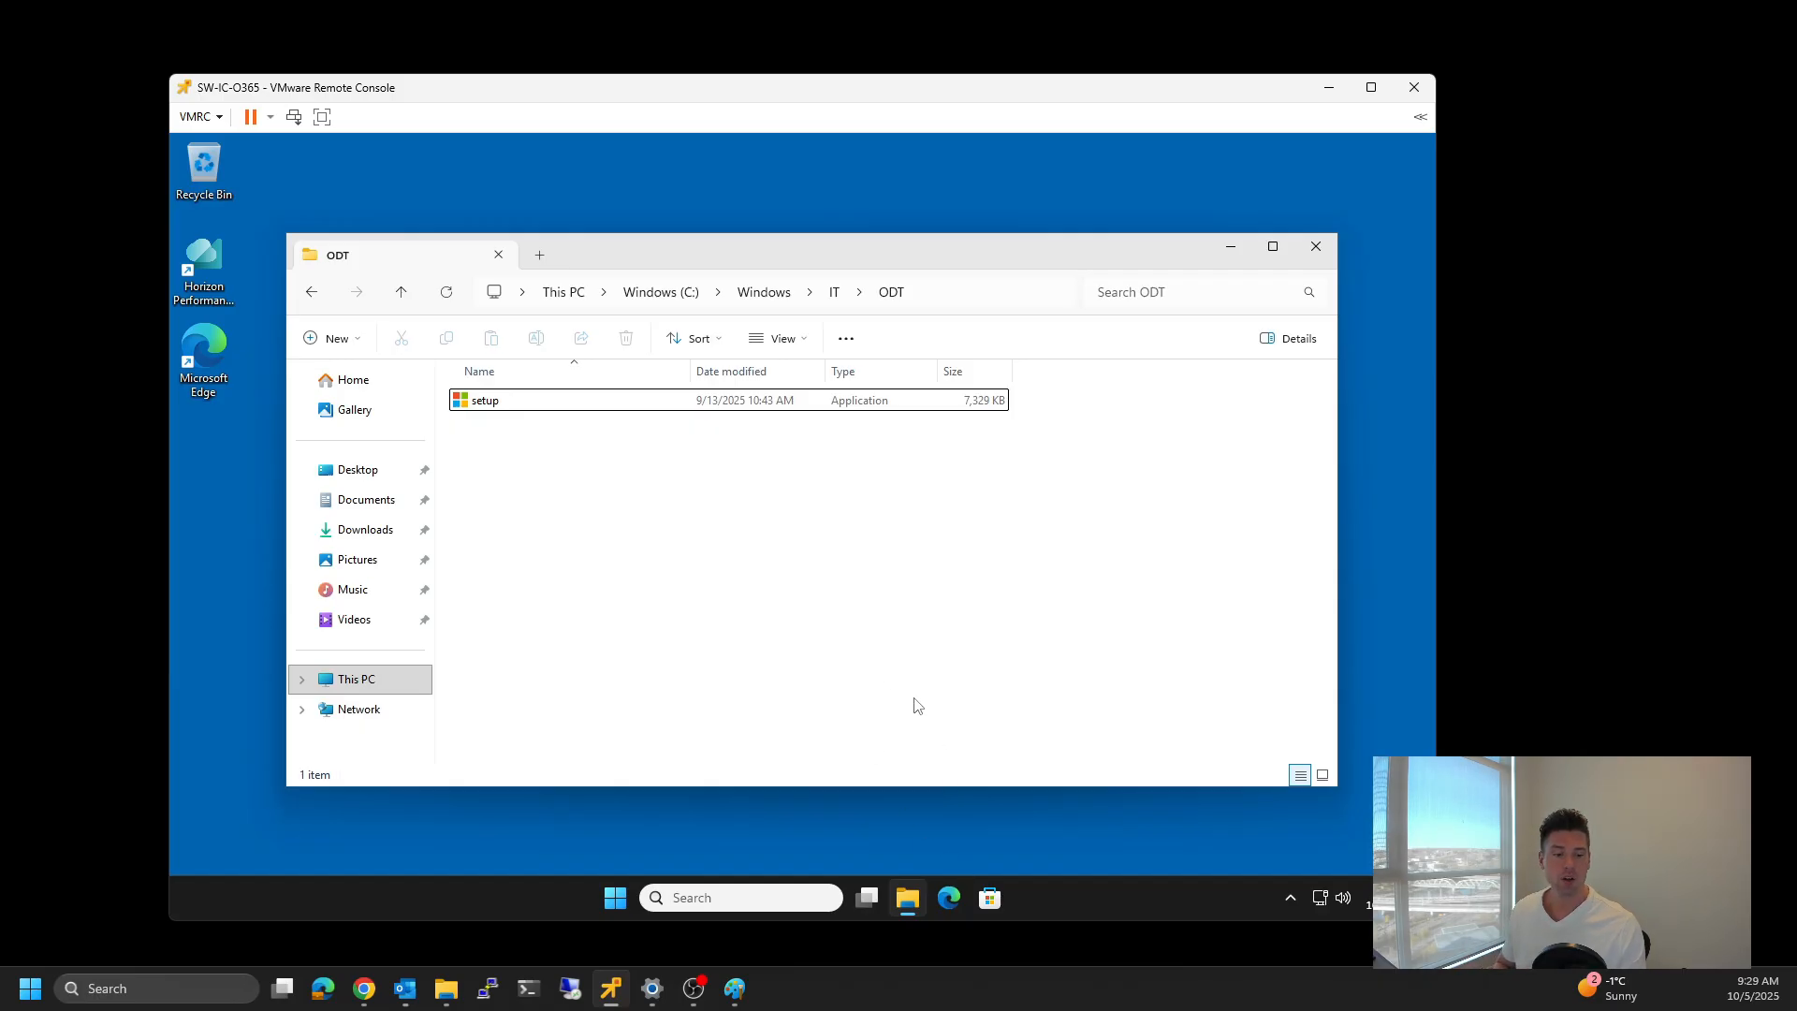
# Step: Open config.office.com in Microsoft Edge and maximize the browser window
pyautogui.click(949, 897)
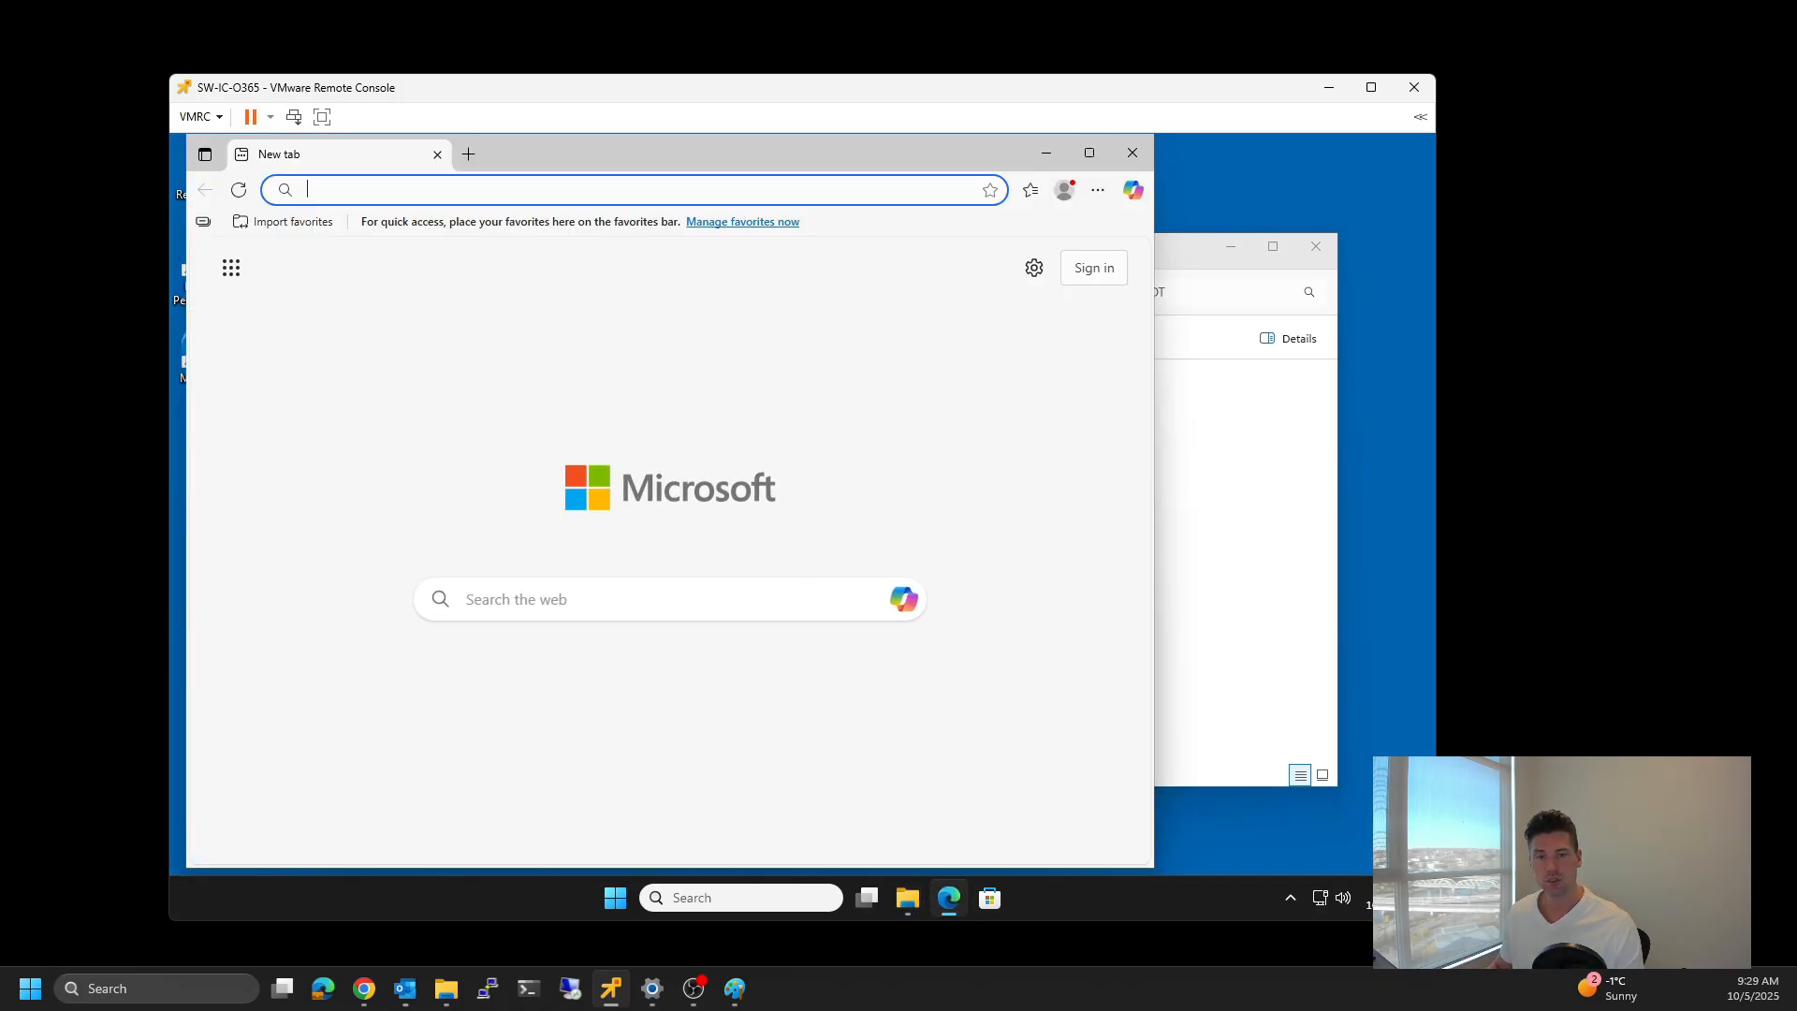
pyautogui.write('config.off')
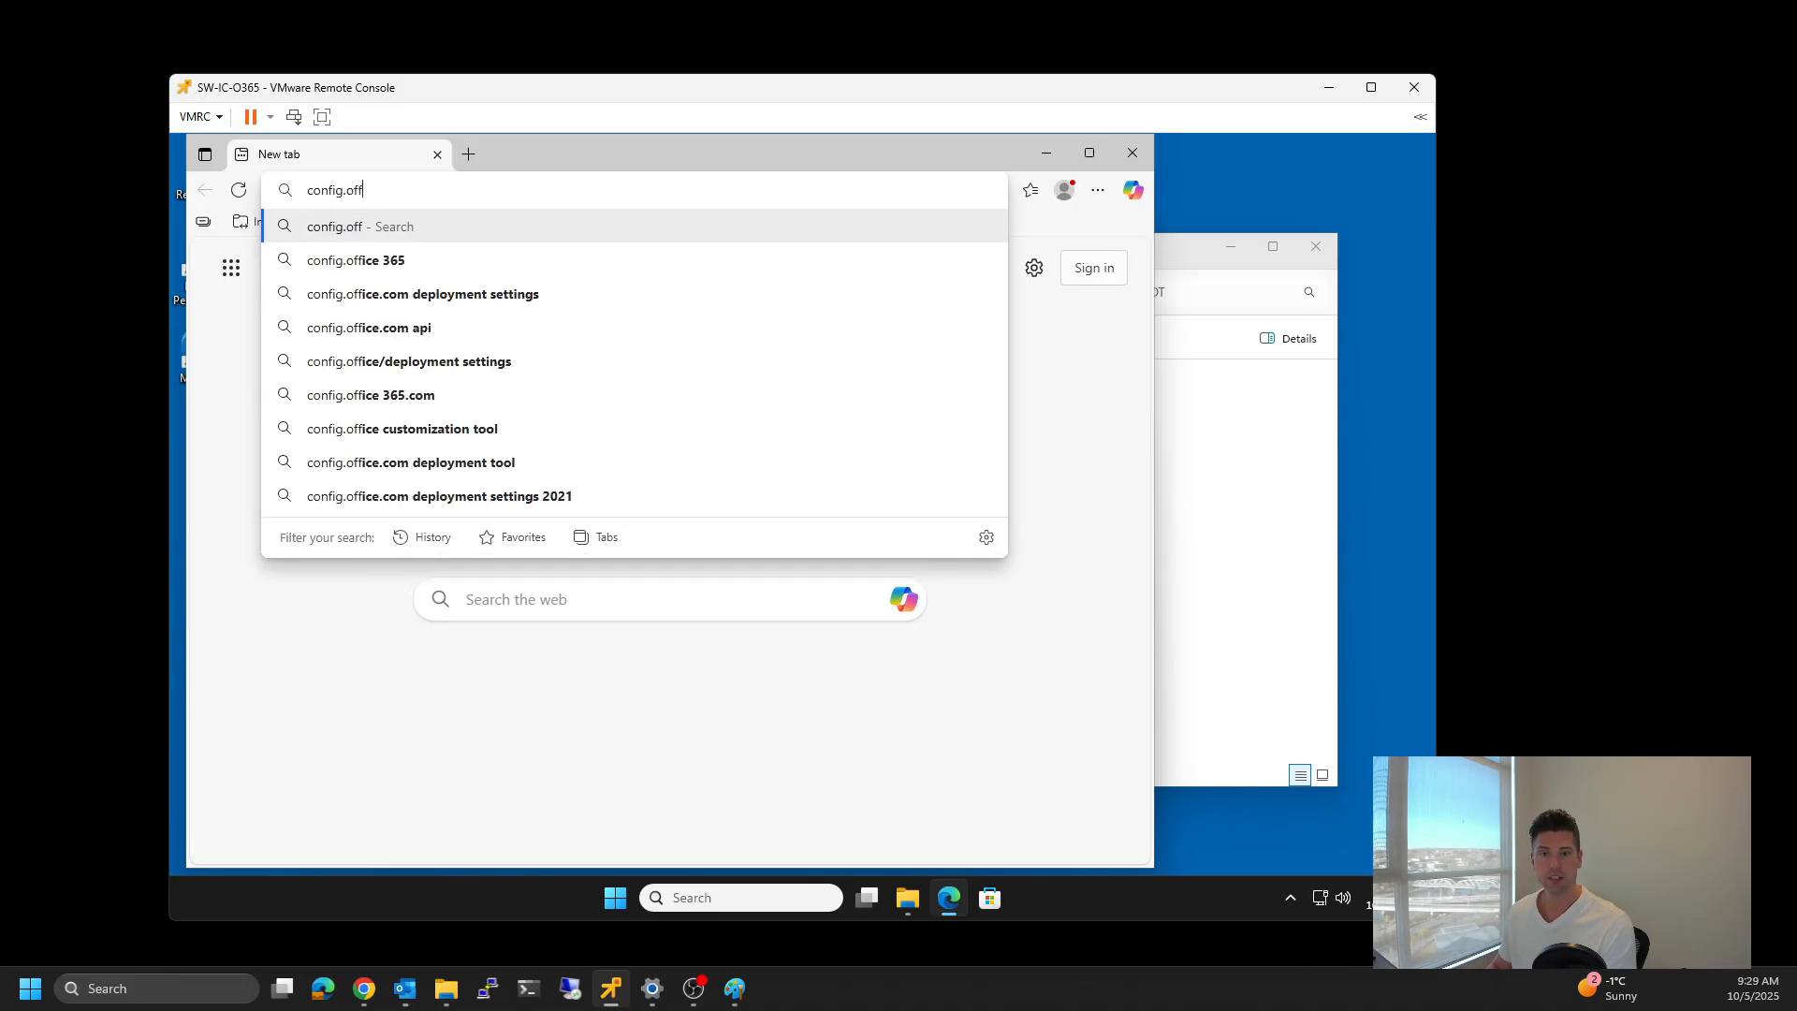
pyautogui.write('ice.com')
pyautogui.press('Return')
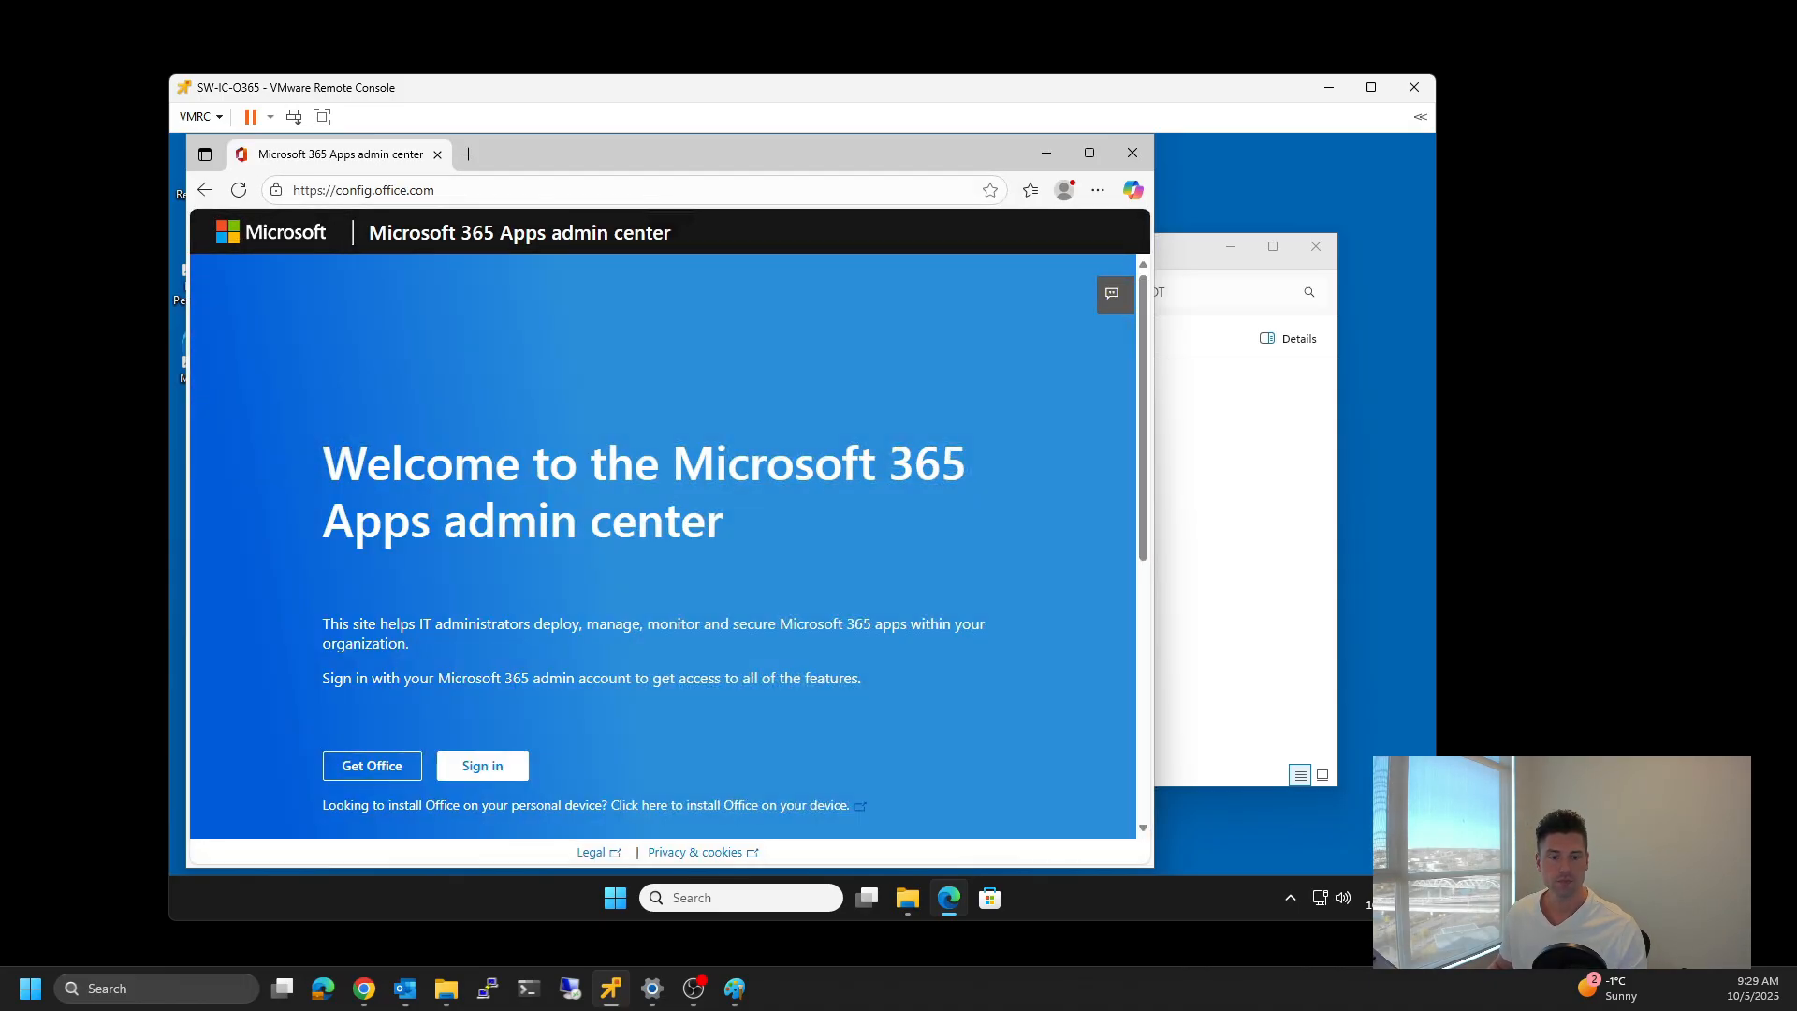
pyautogui.click(1090, 152)
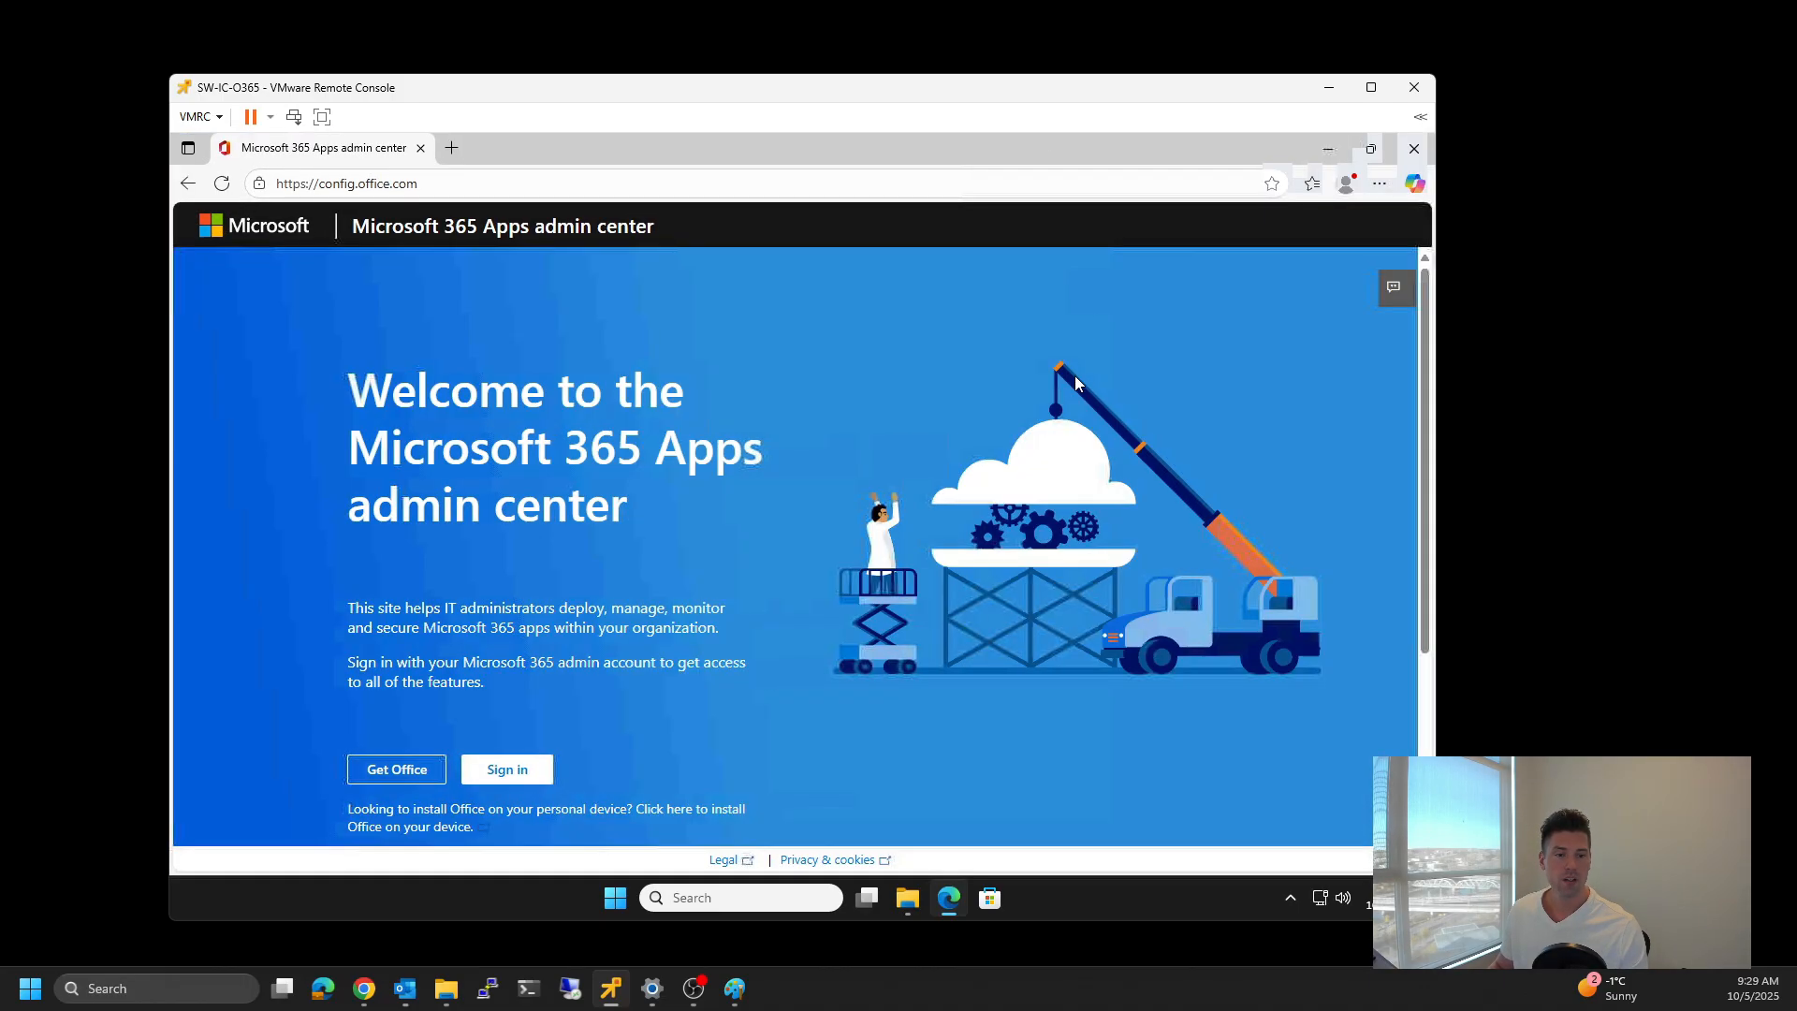
# Step: Create a new Office deployment configuration without signing in to the Microsoft 365 Apps admin center
pyautogui.scroll(-1, 565, 530)
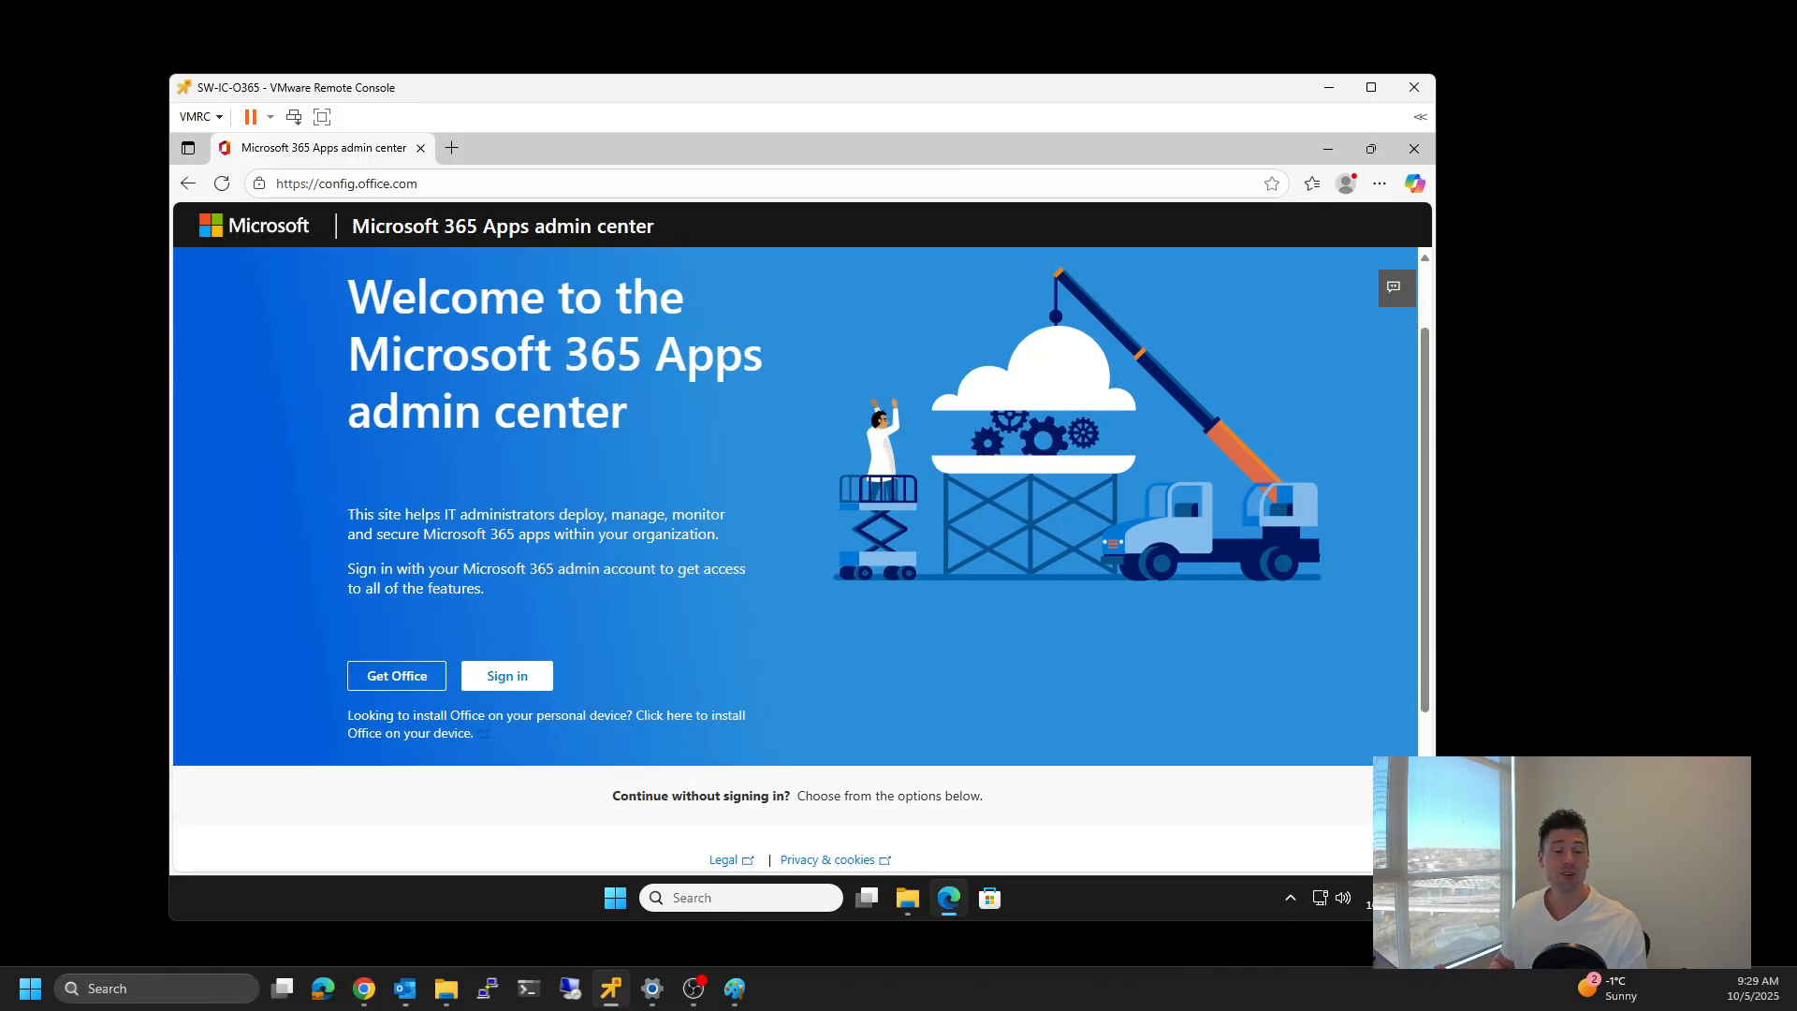
pyautogui.scroll(-2, 796, 505)
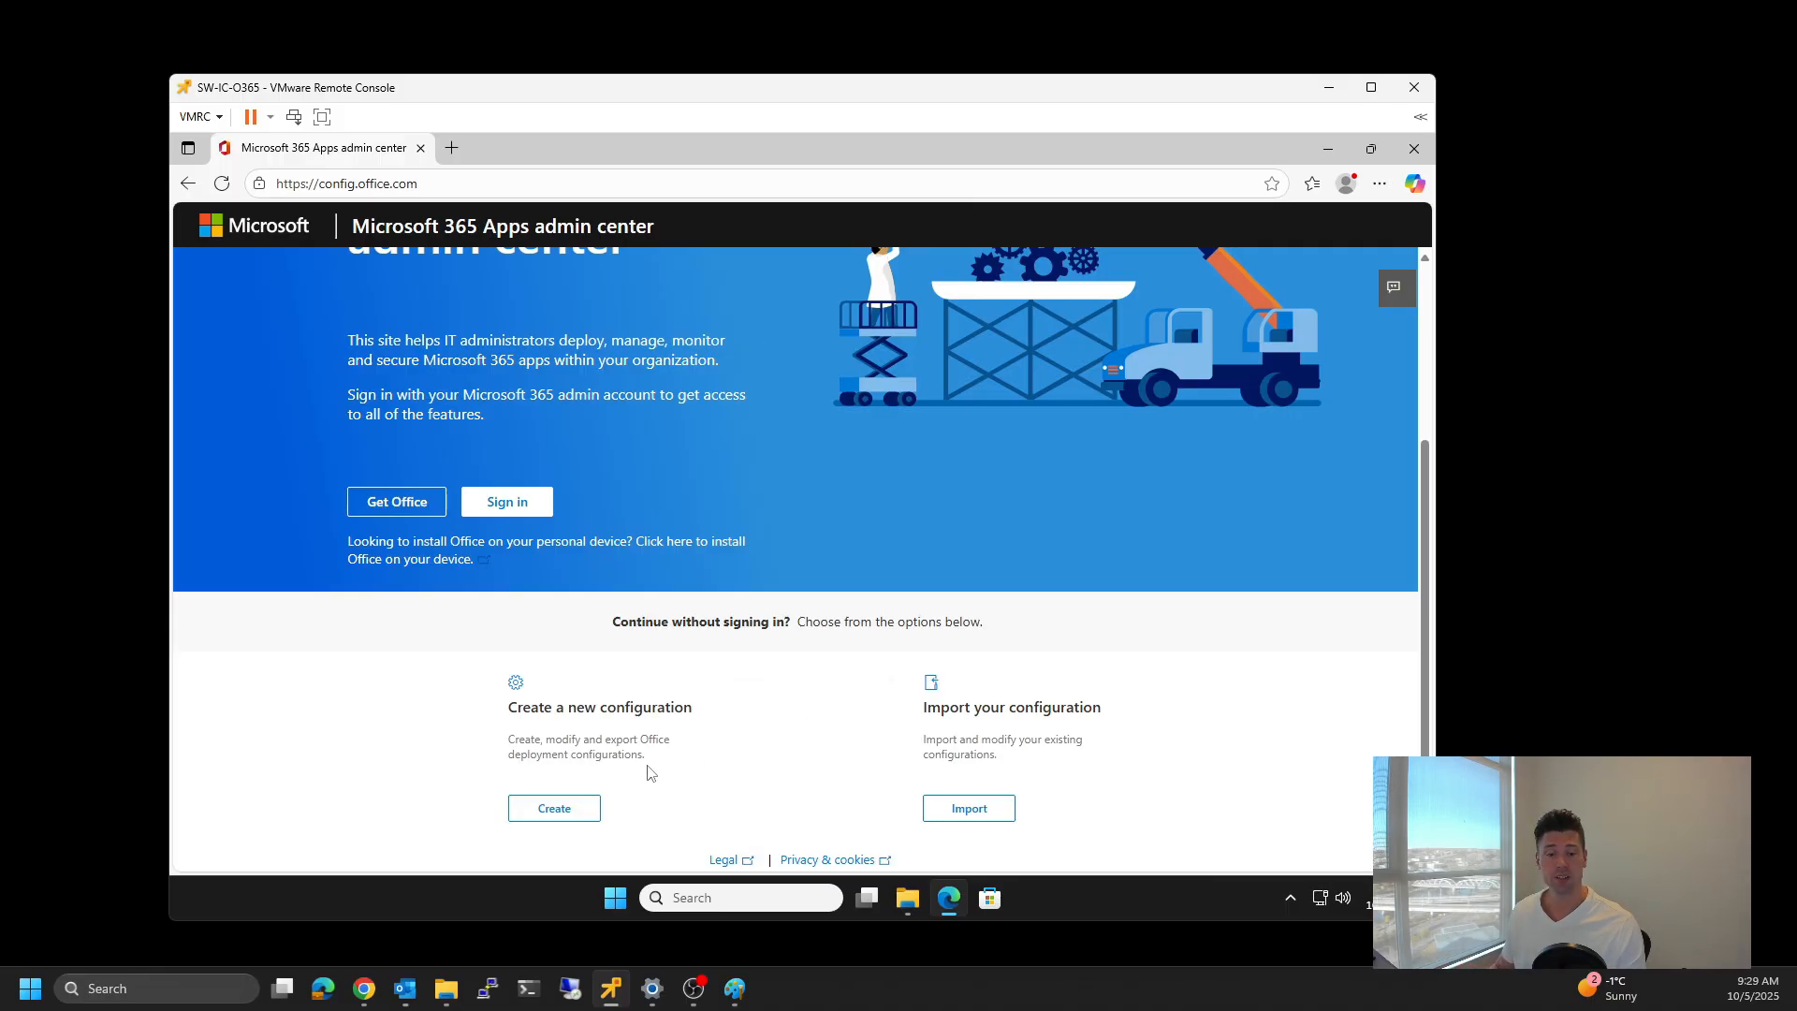
pyautogui.click(556, 807)
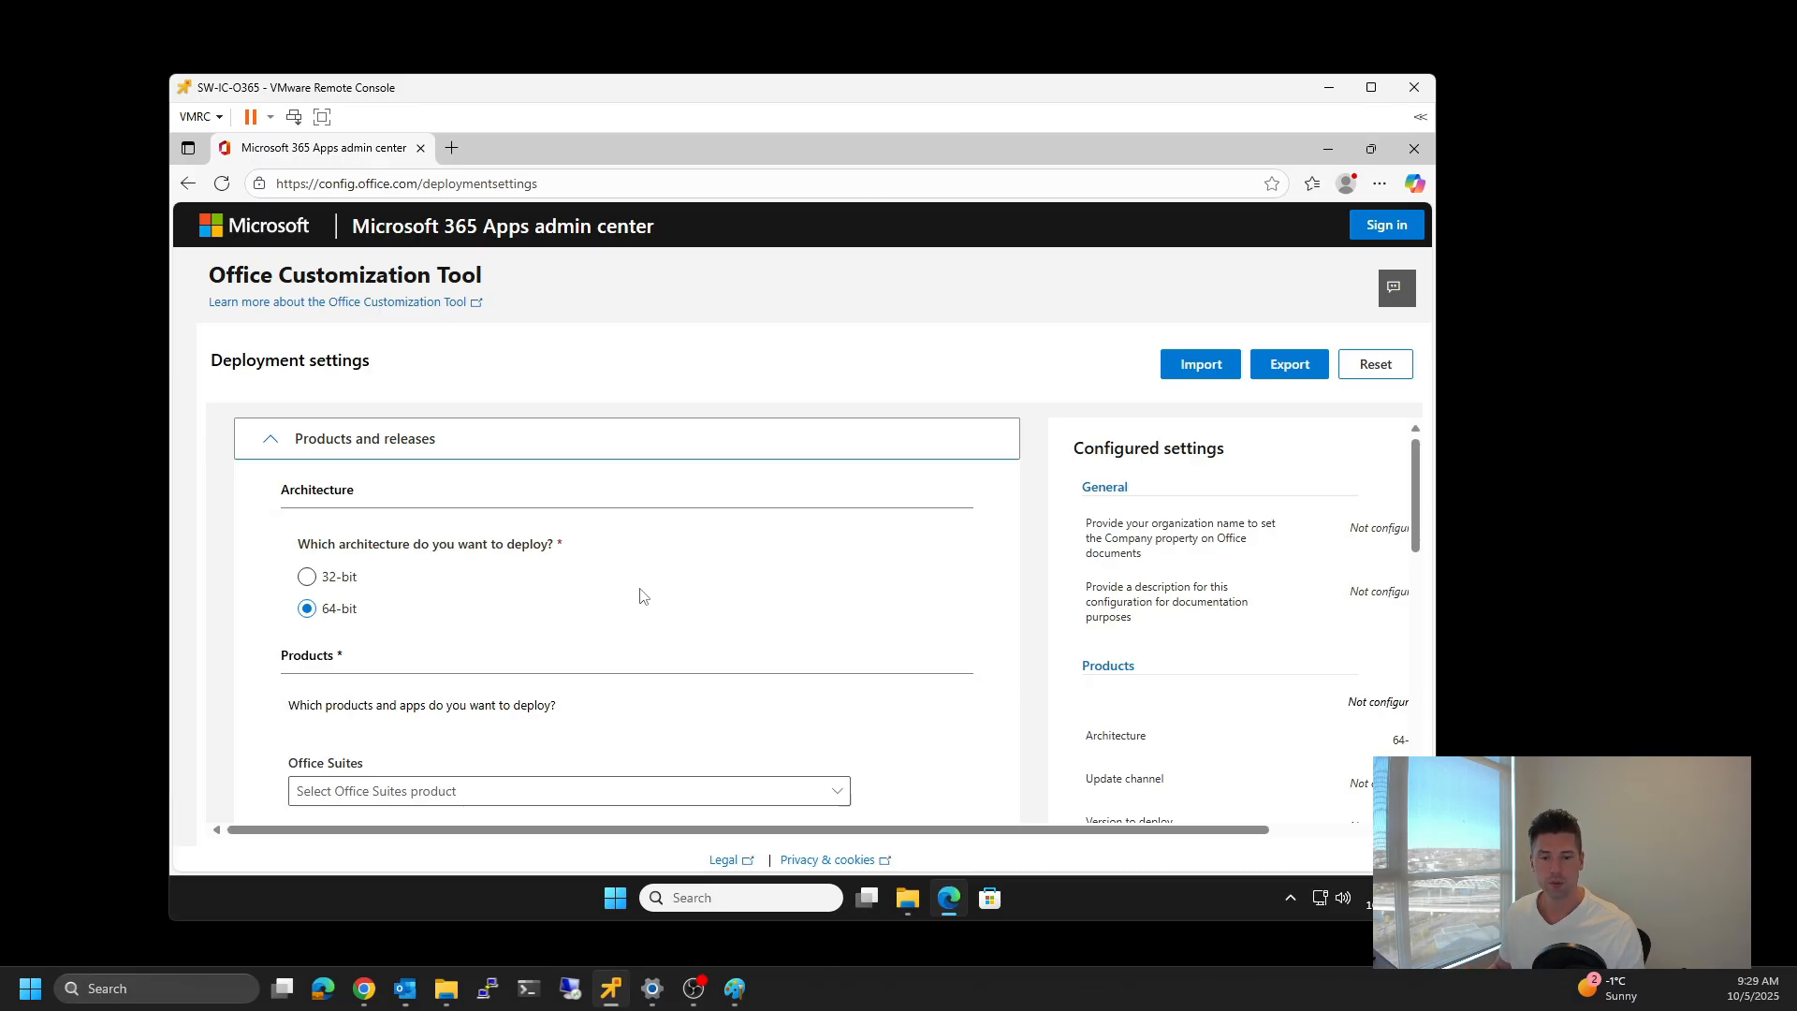
# Step: Choose Microsoft 365 Apps for business as the Office suite for the 64-bit deployment
pyautogui.scroll(-1, 589, 568)
pyautogui.scroll(-2, 512, 568)
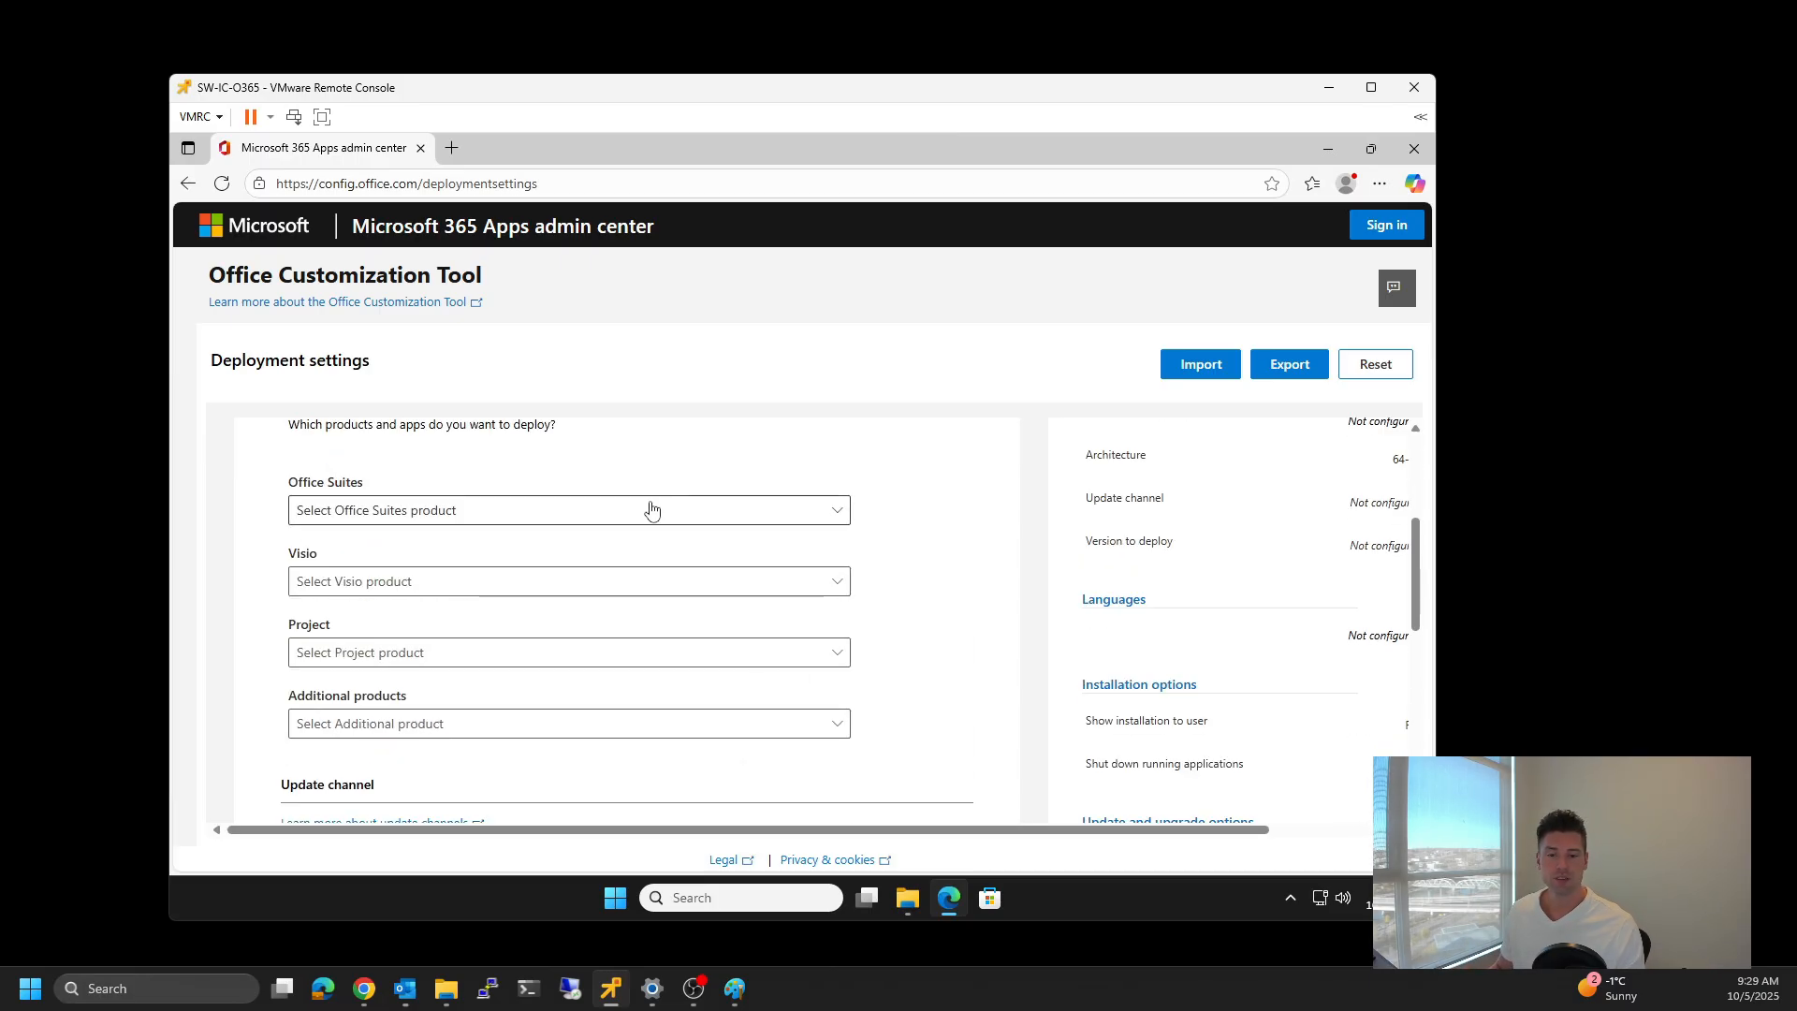
pyautogui.click(469, 510)
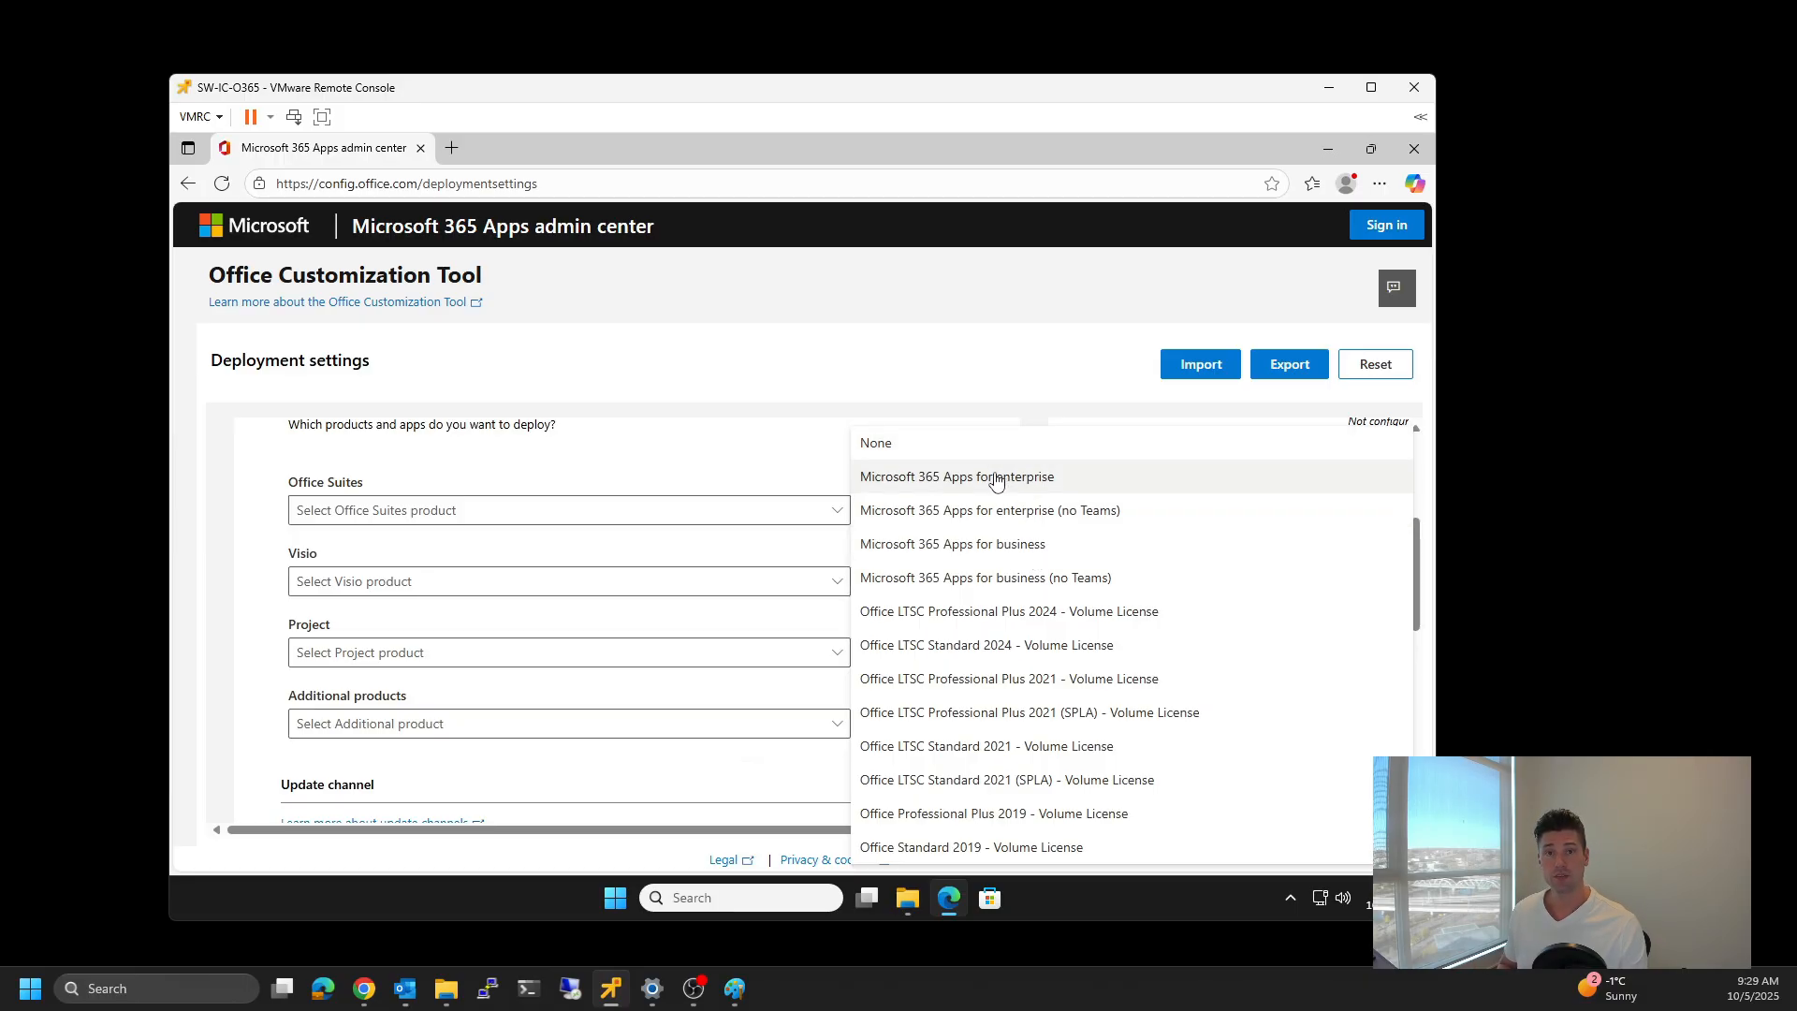
pyautogui.click(1018, 545)
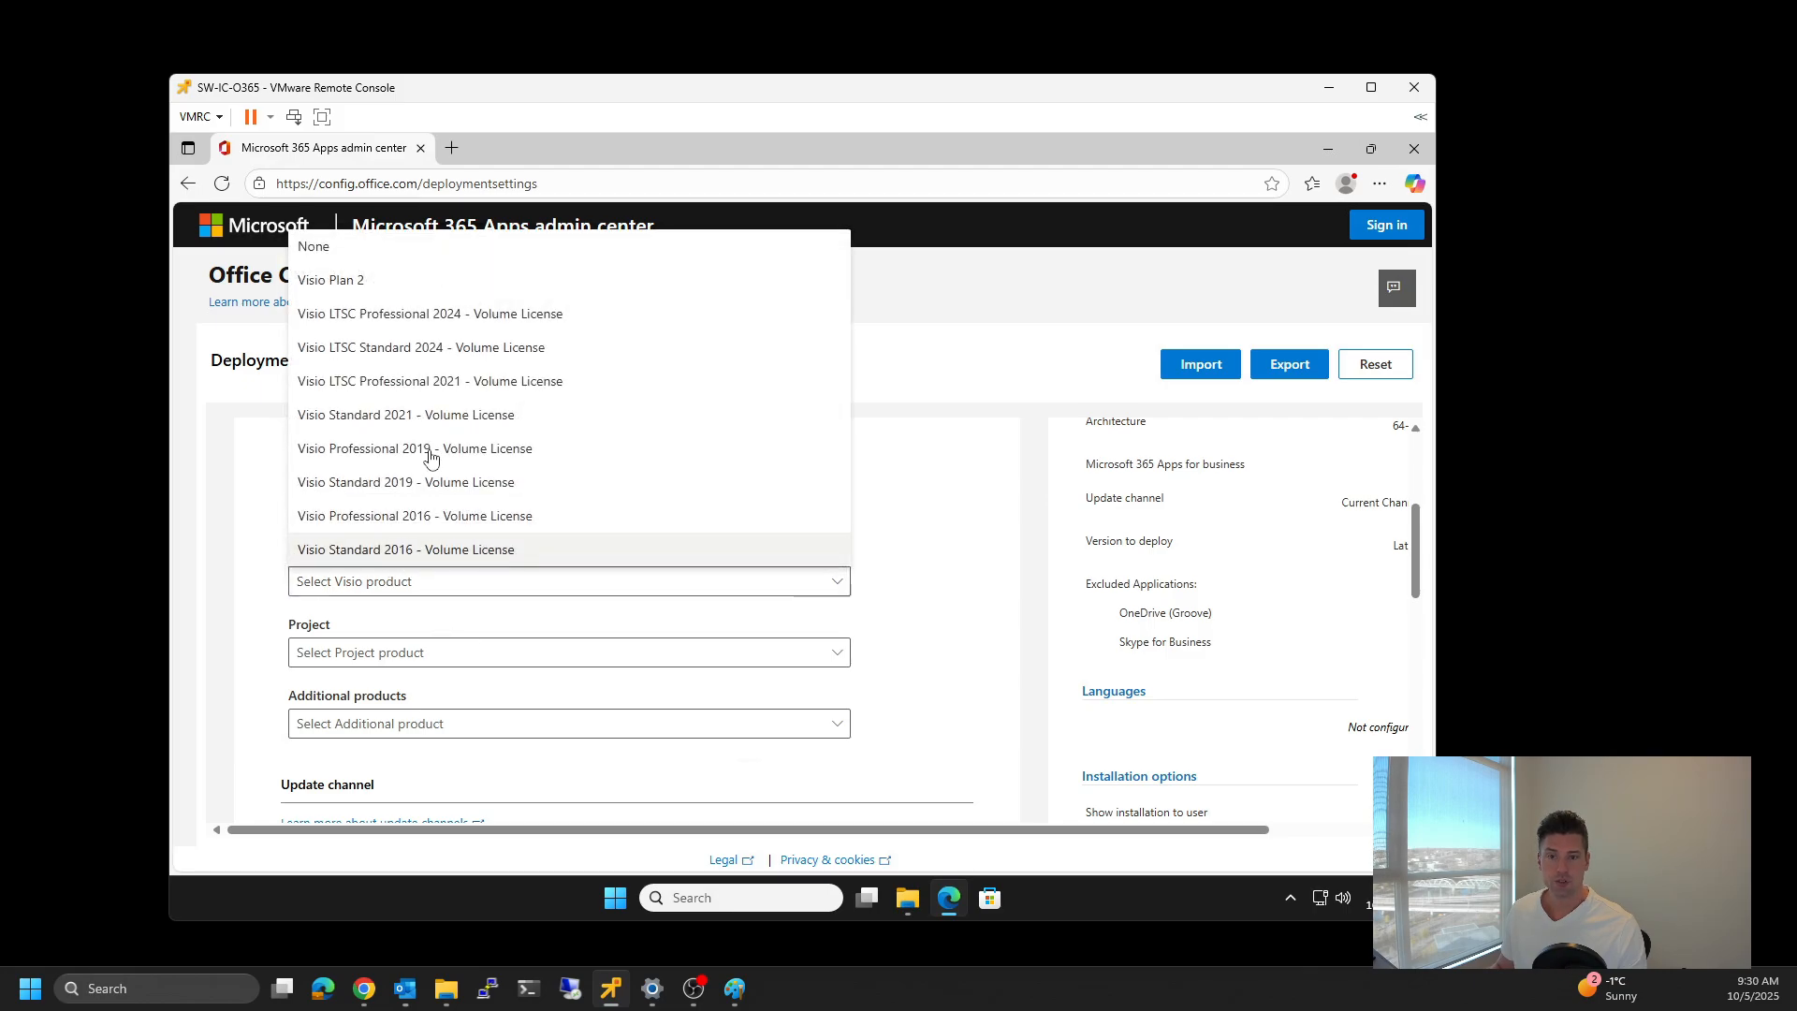
# Step: Set the Visio, Project and additional products selections to None
pyautogui.click(346, 249)
pyautogui.click(517, 653)
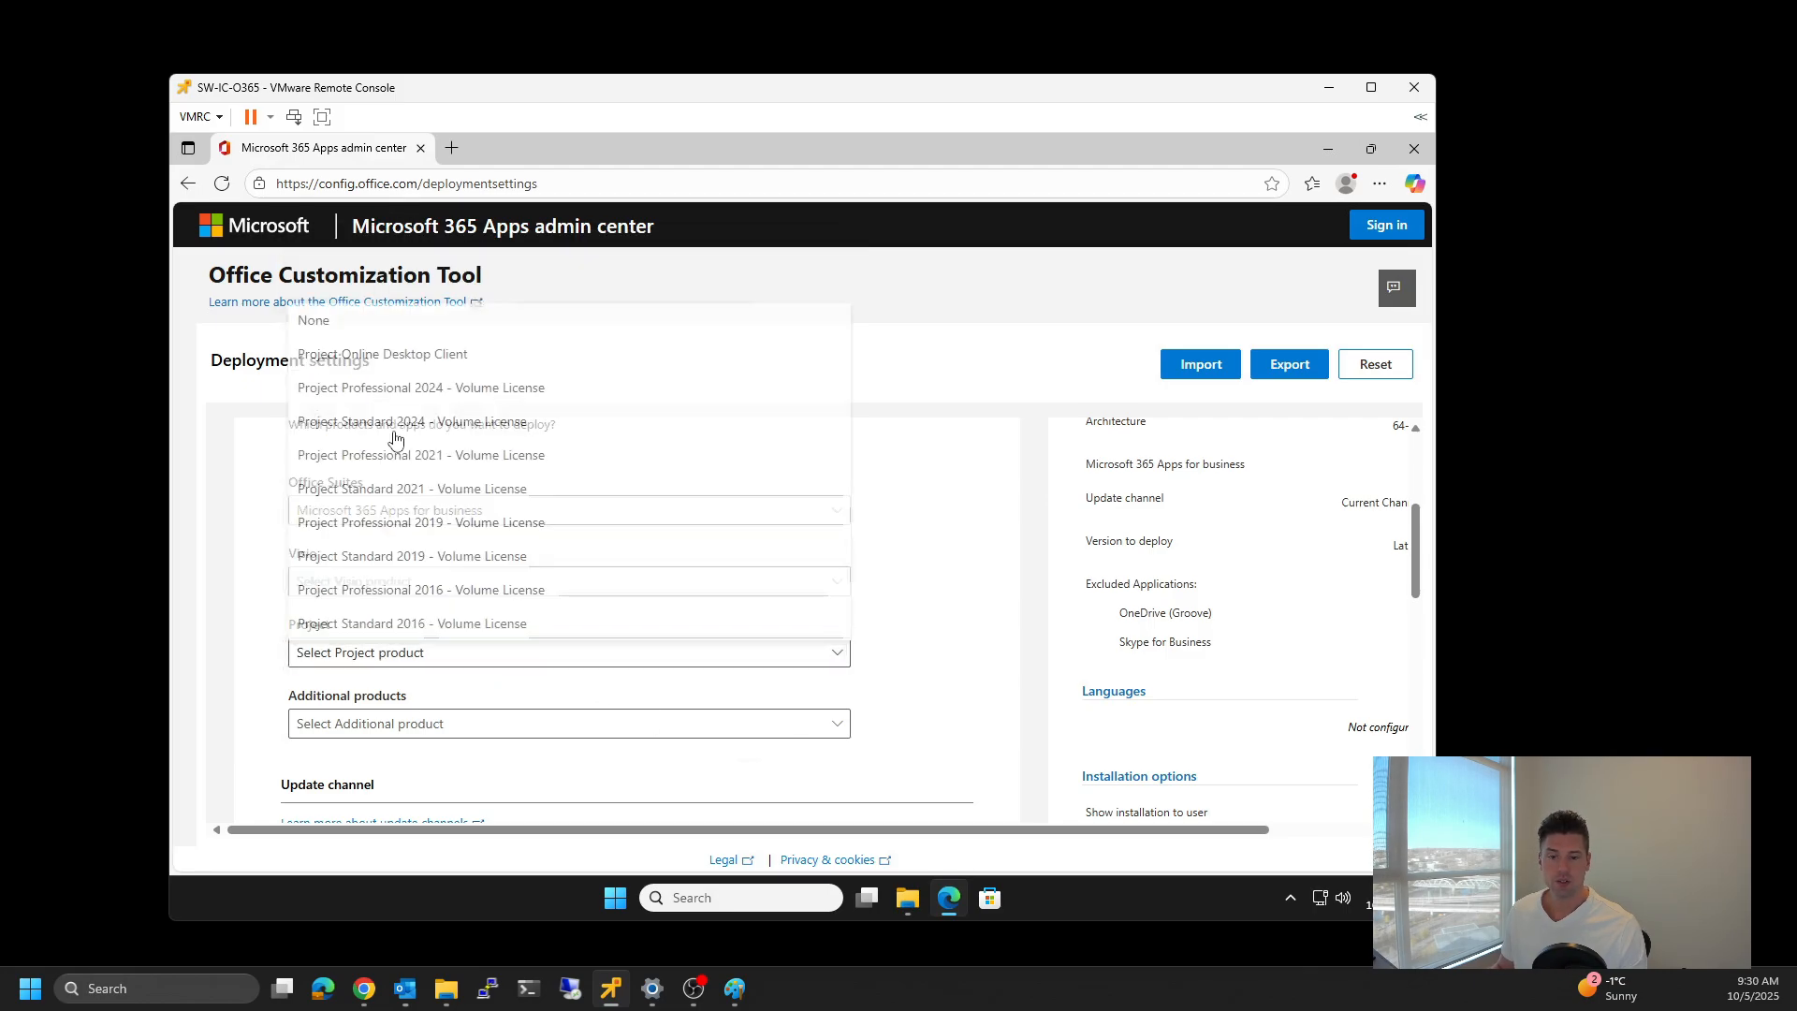
pyautogui.click(348, 319)
pyautogui.click(440, 726)
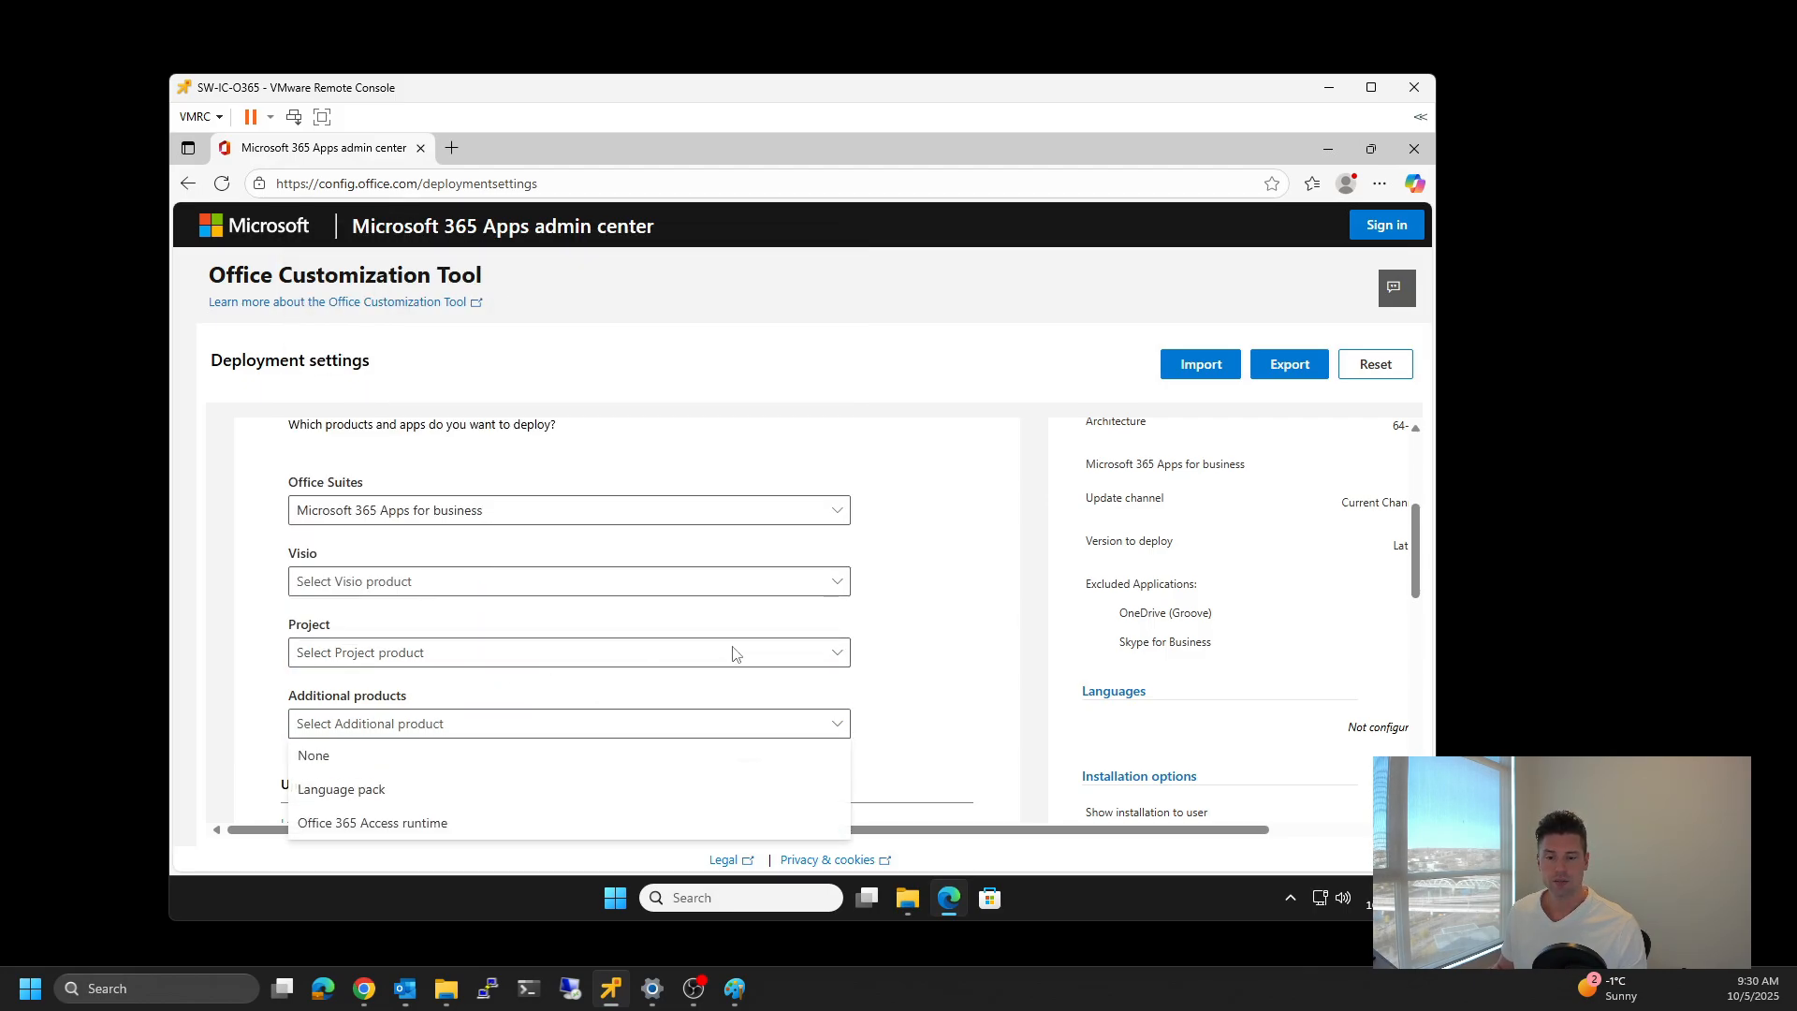
pyautogui.click(314, 757)
# Step: Exclude OneDrive Desktop, Access, Teams, Outlook (new) and Publisher from the deployed apps and continue to the Language settings
pyautogui.scroll(-3, 945, 599)
pyautogui.scroll(-3, 945, 571)
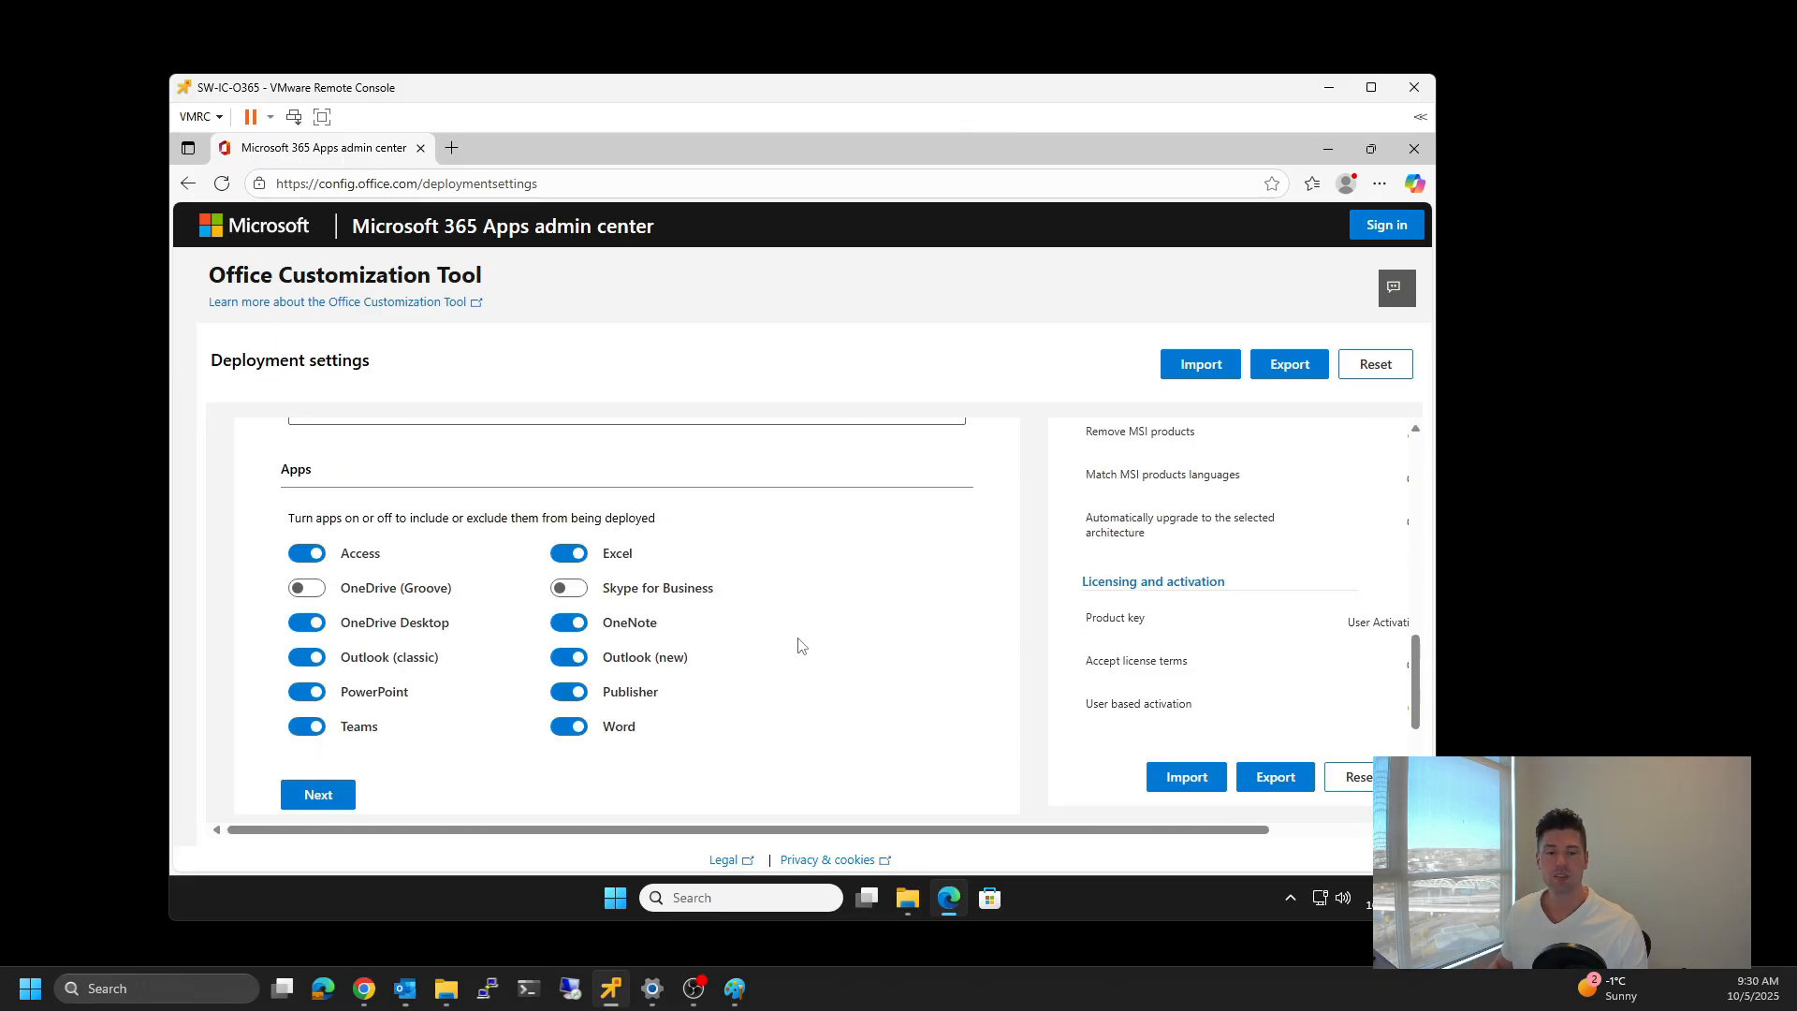
pyautogui.scroll(-1, 855, 573)
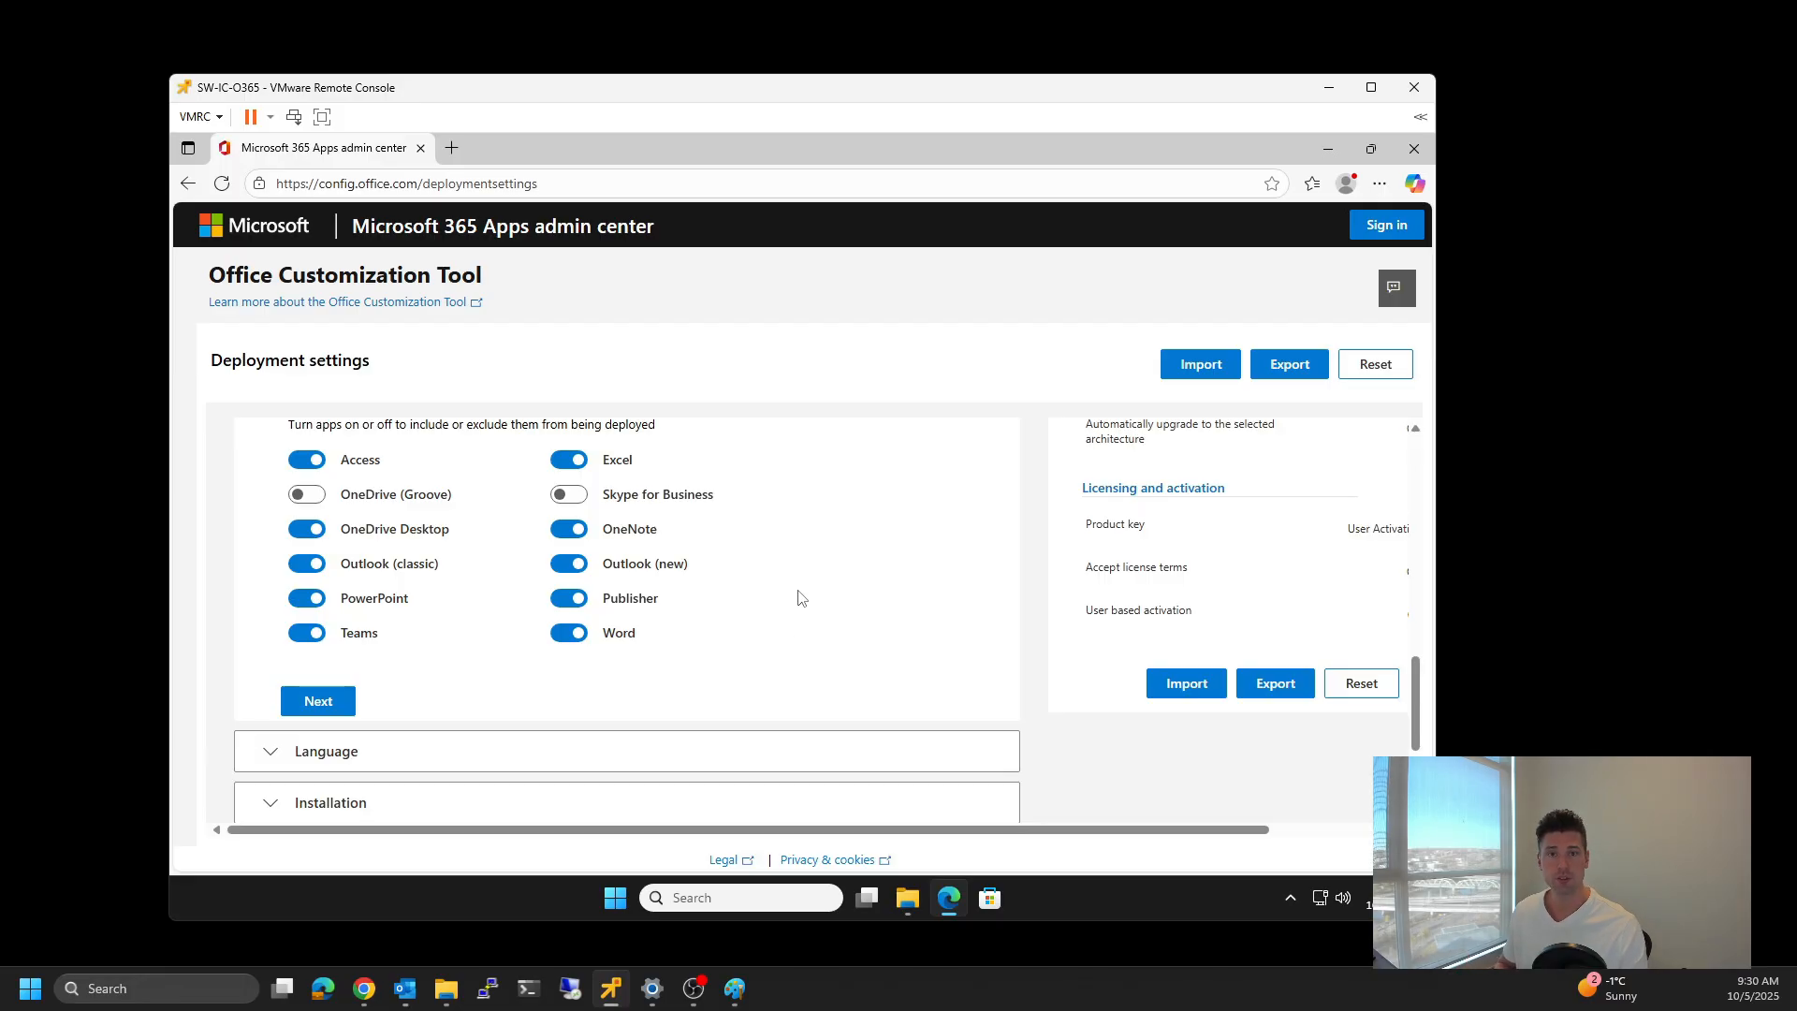
pyautogui.click(307, 529)
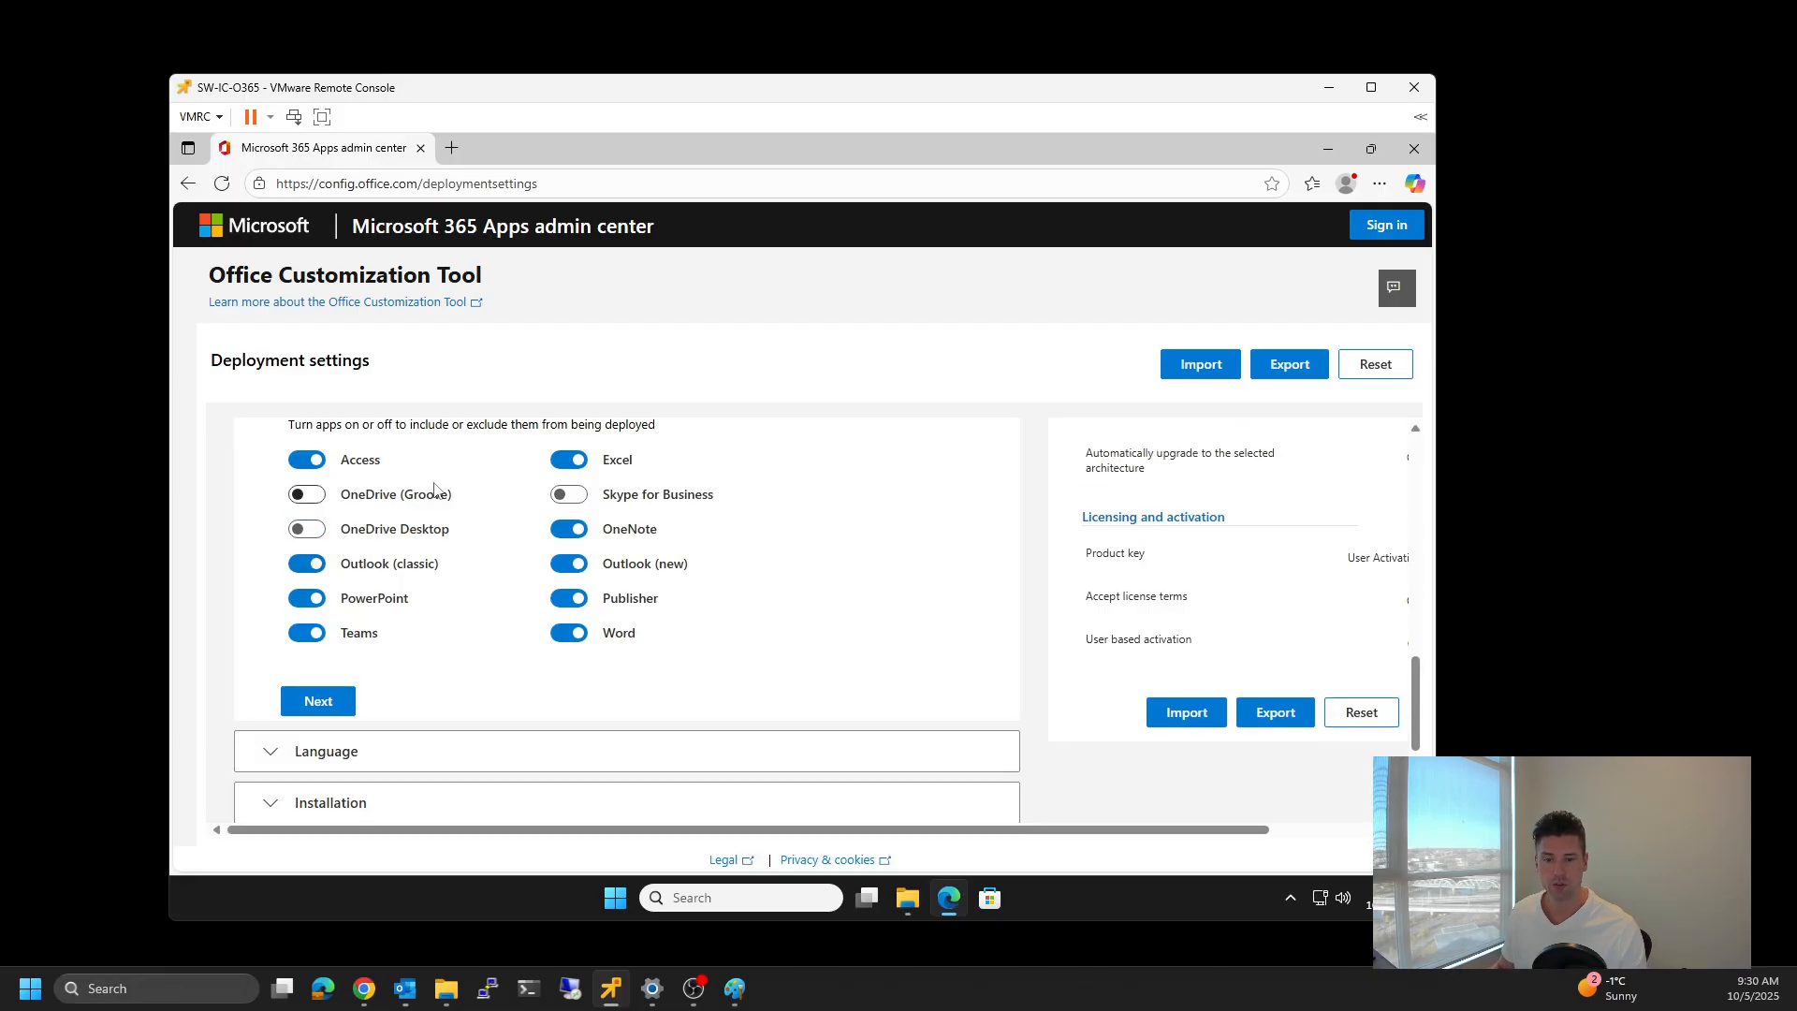
pyautogui.click(310, 460)
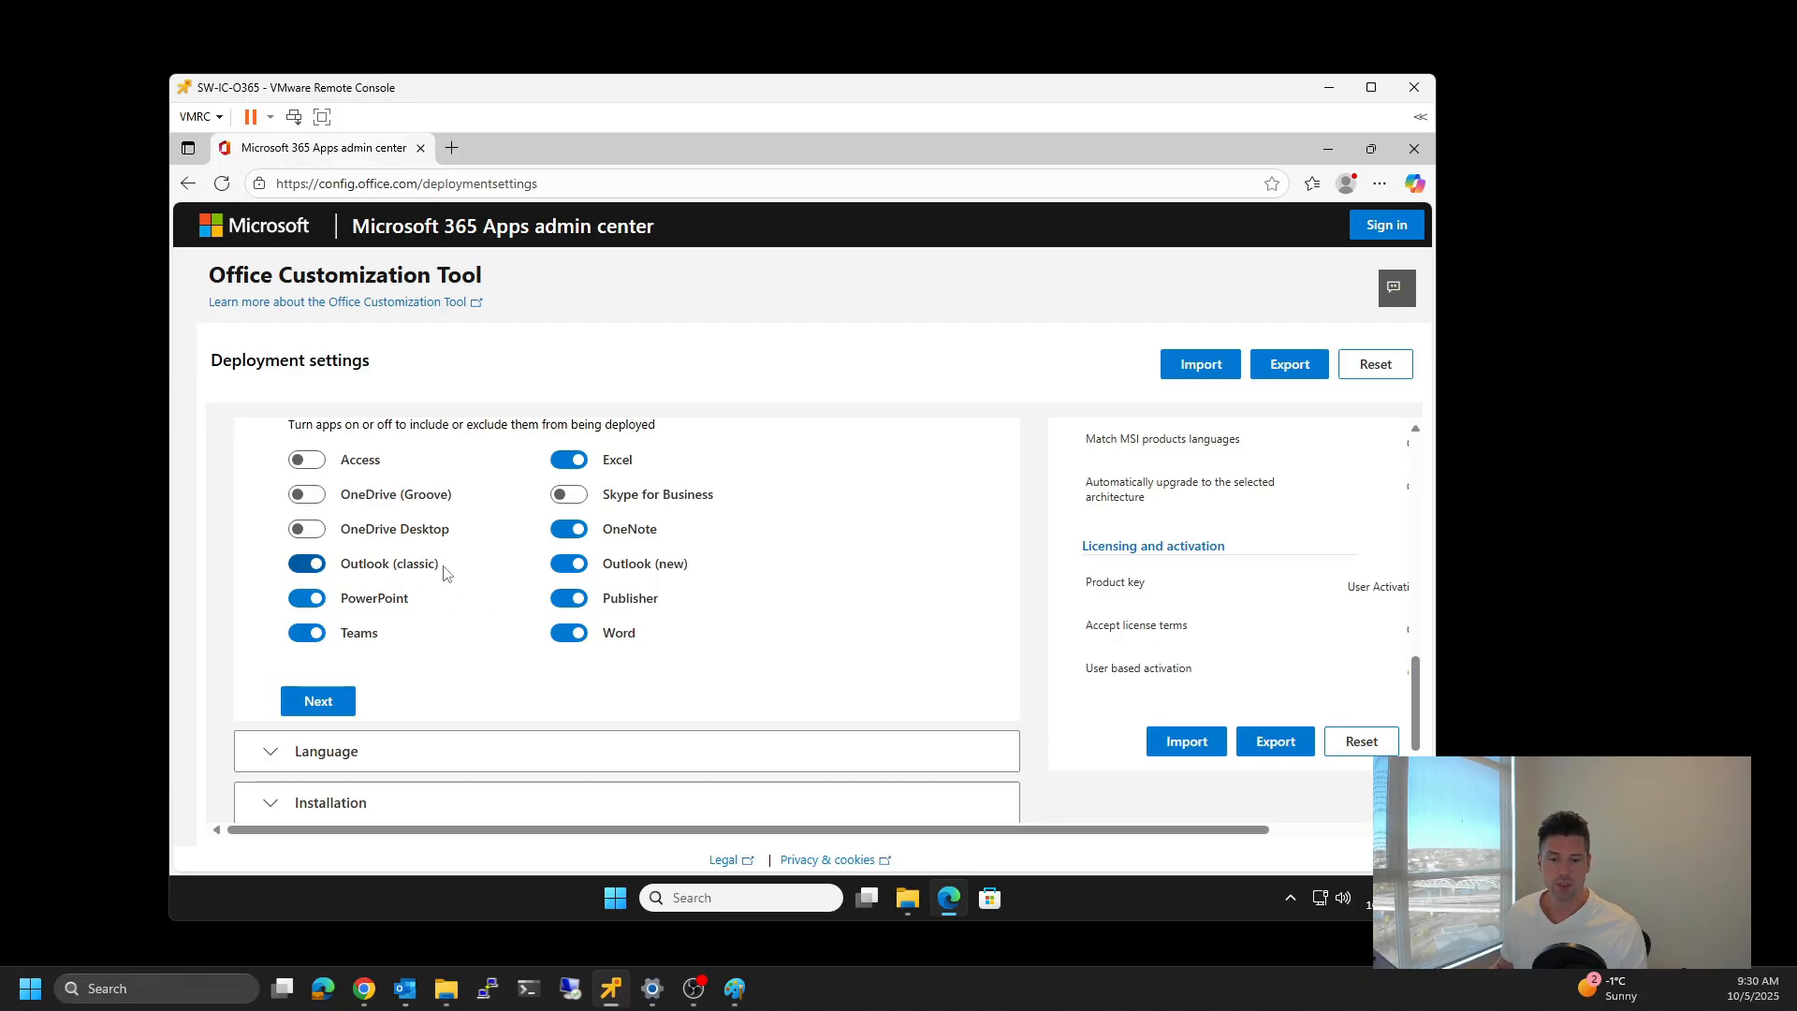
pyautogui.click(309, 634)
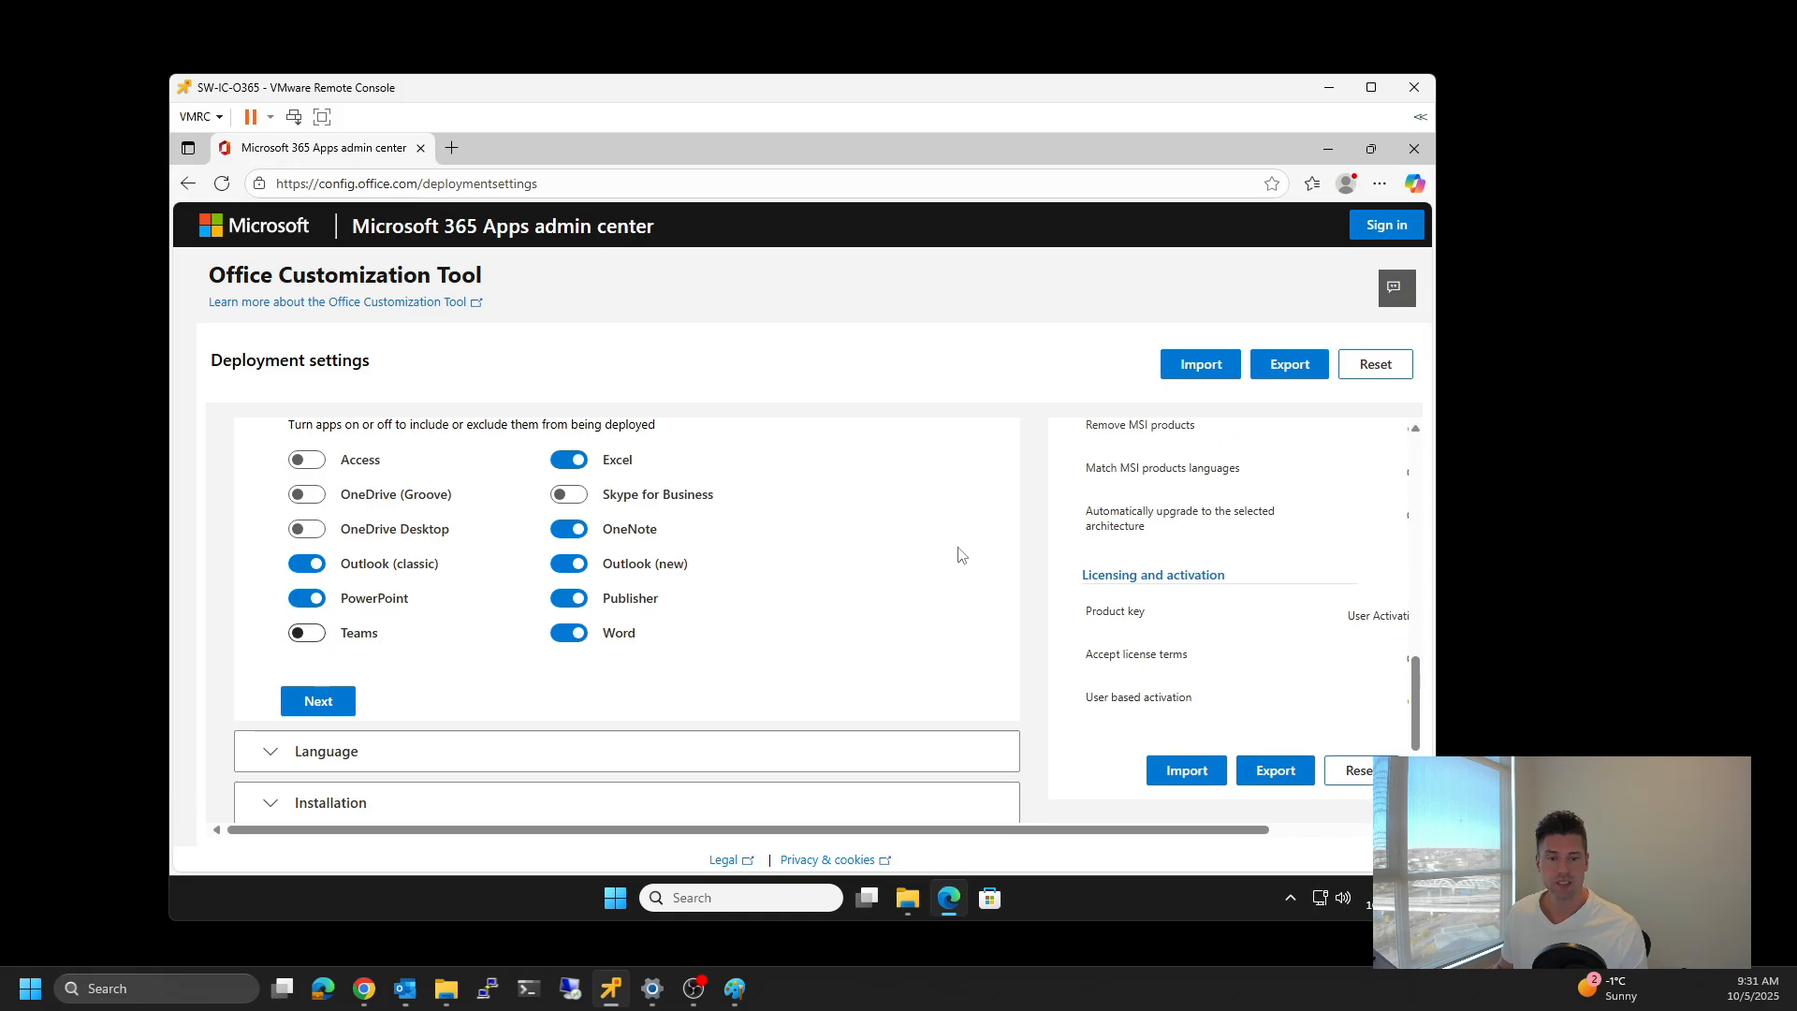
pyautogui.click(568, 565)
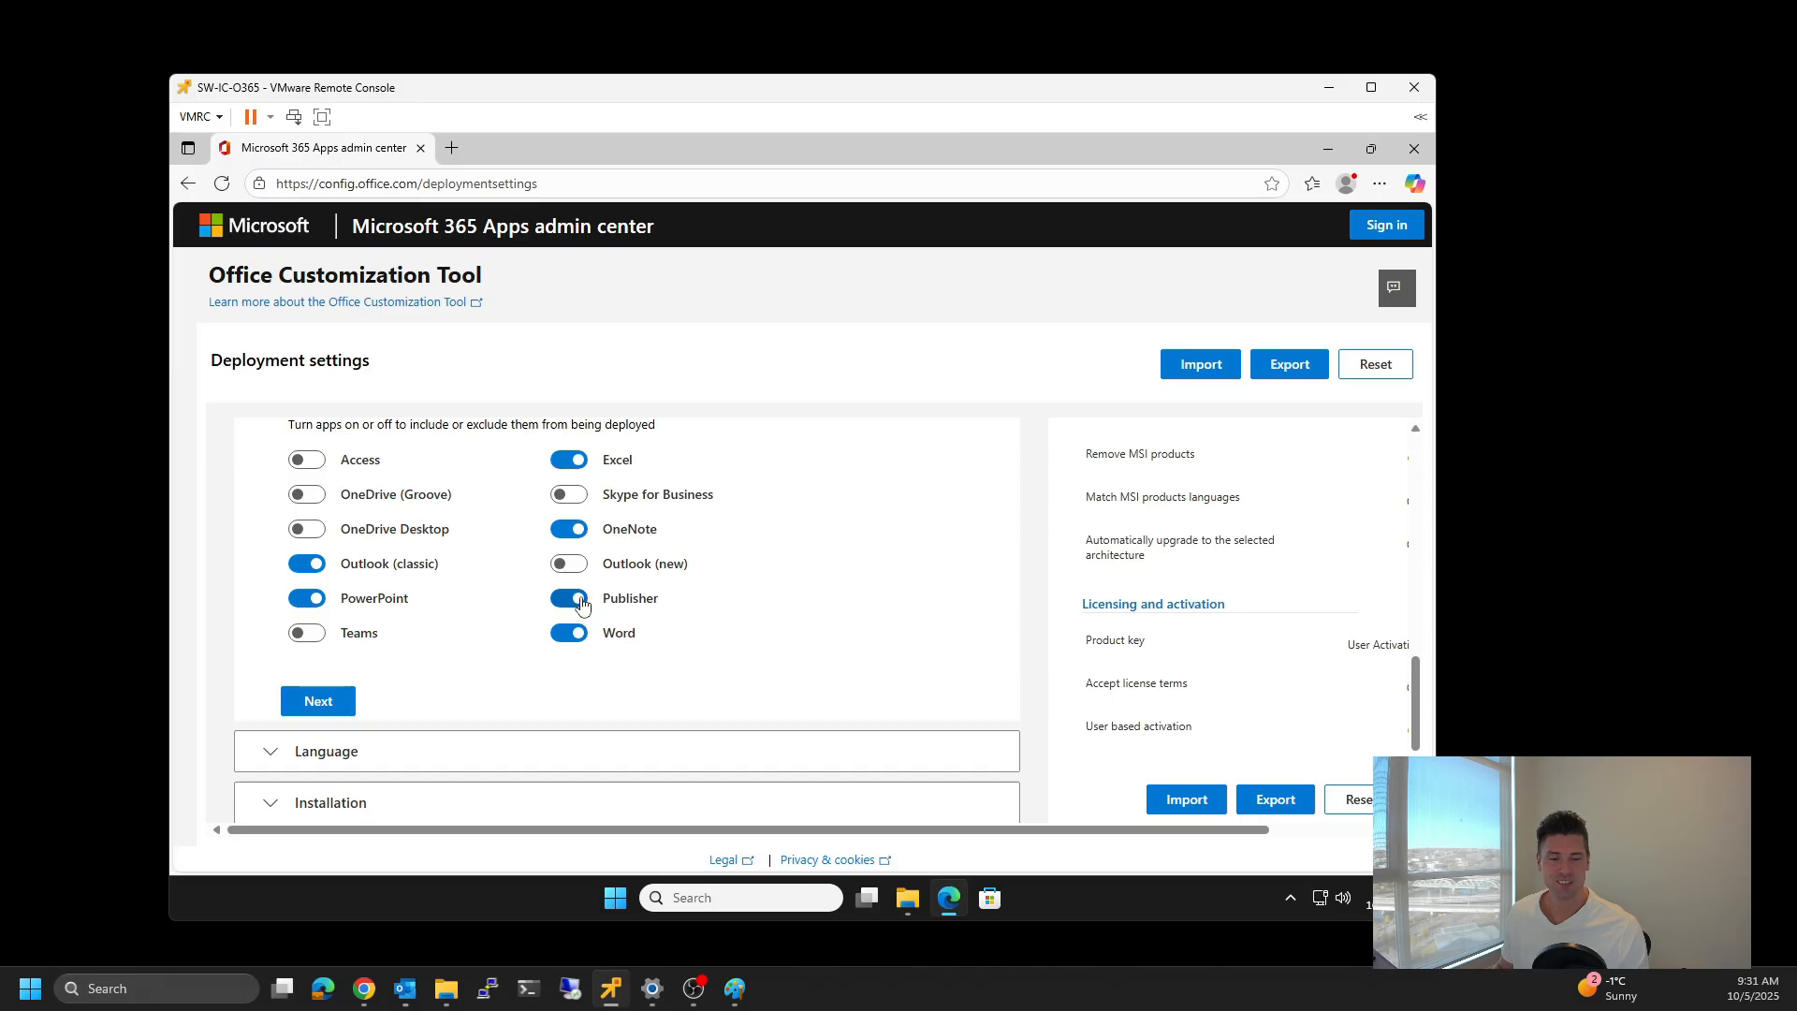
pyautogui.click(335, 709)
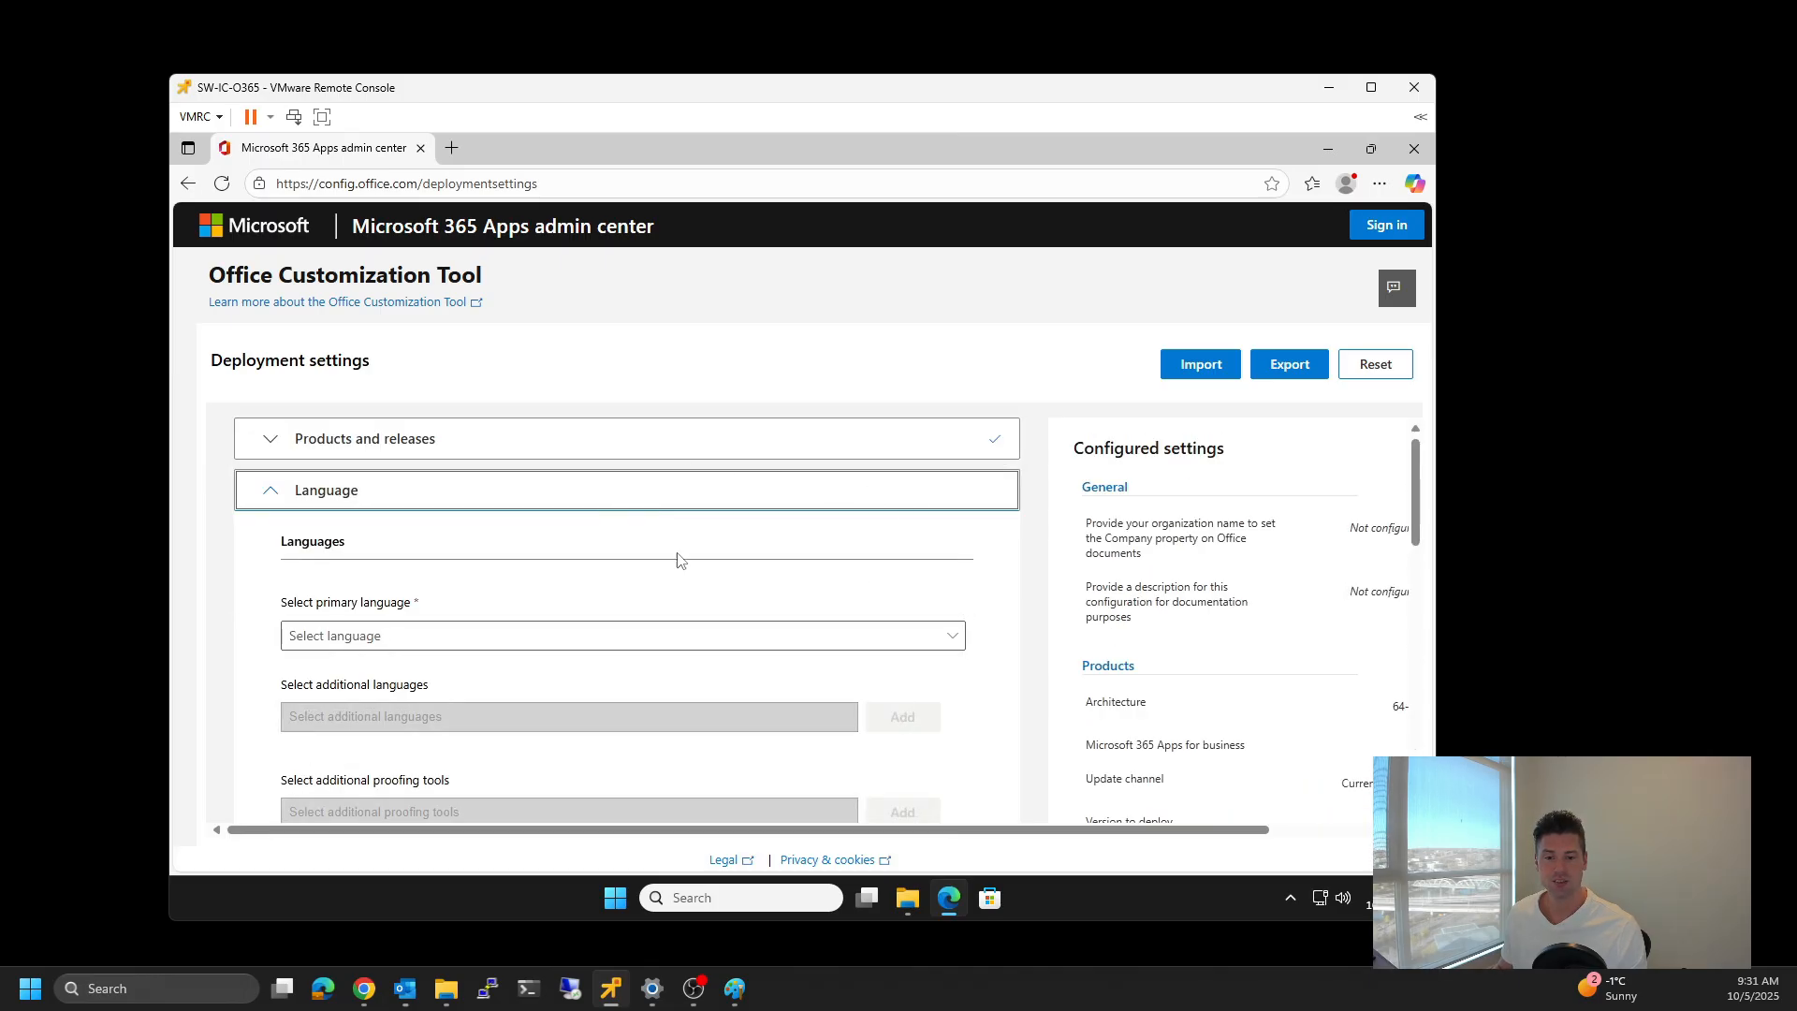
# Step: Set the primary language to English (United States) and continue to the Installation settings
pyautogui.scroll(-2, 749, 543)
pyautogui.scroll(1, 941, 524)
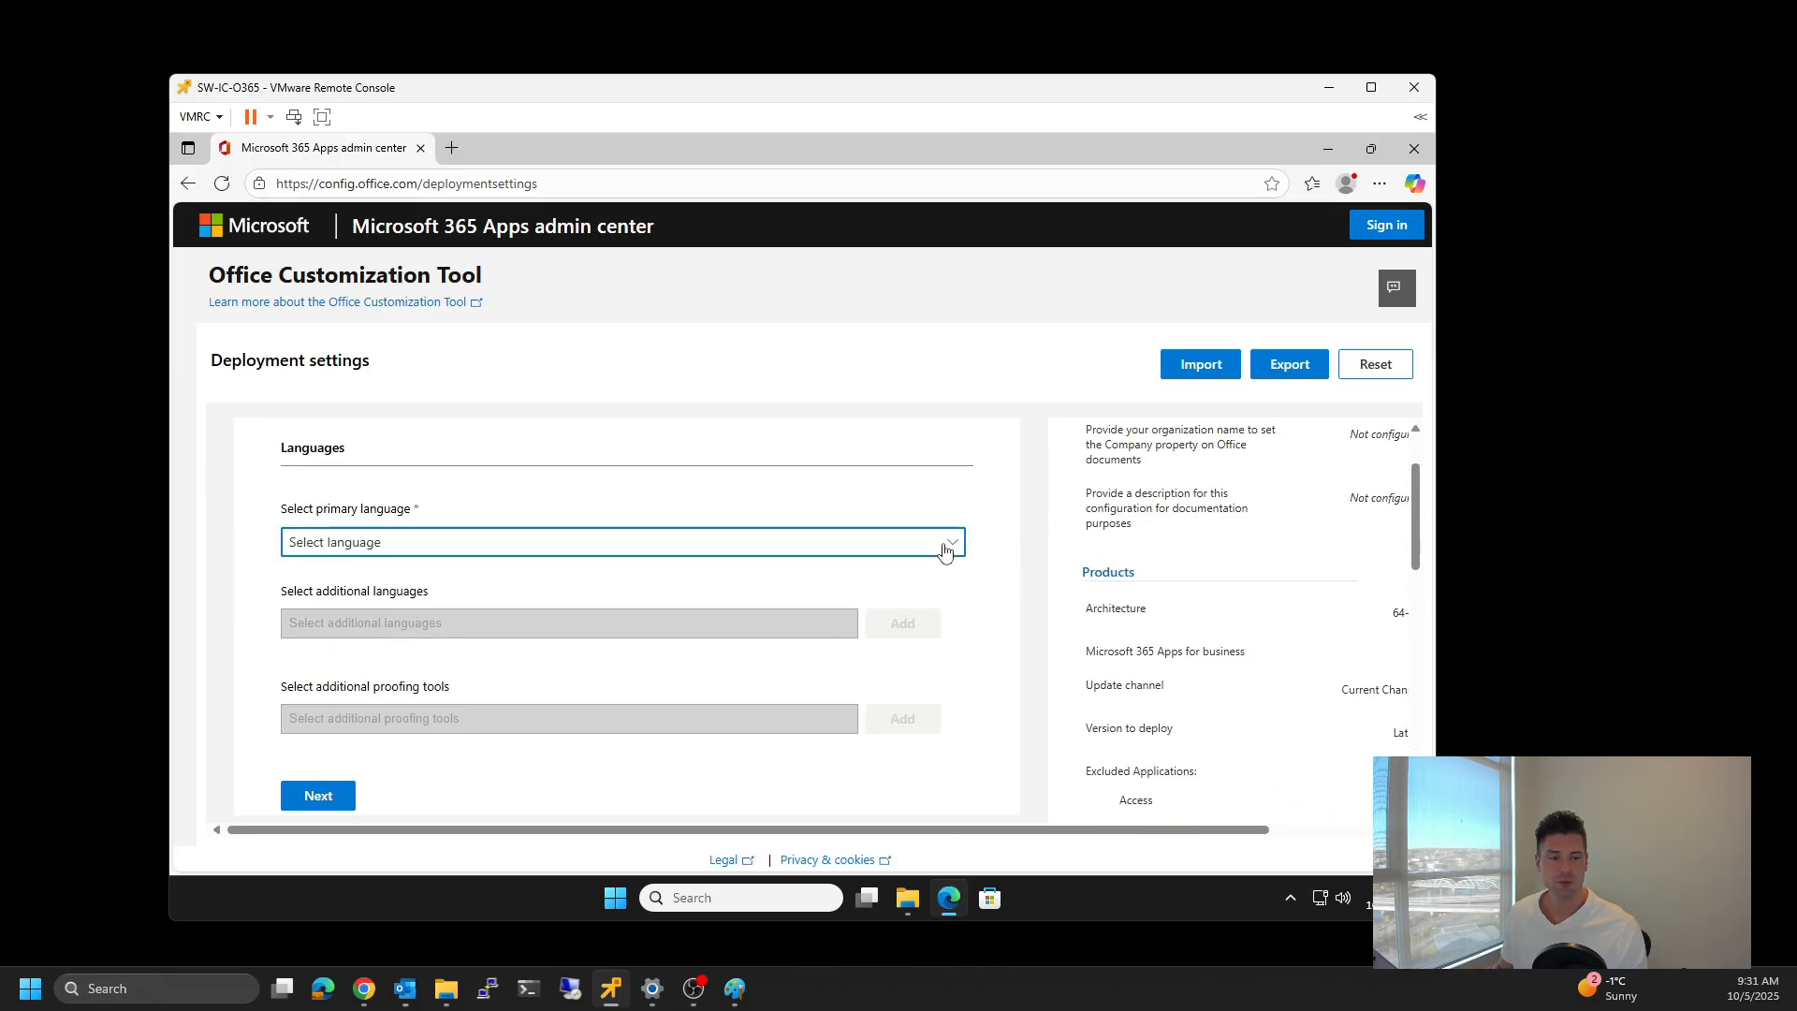
pyautogui.click(945, 552)
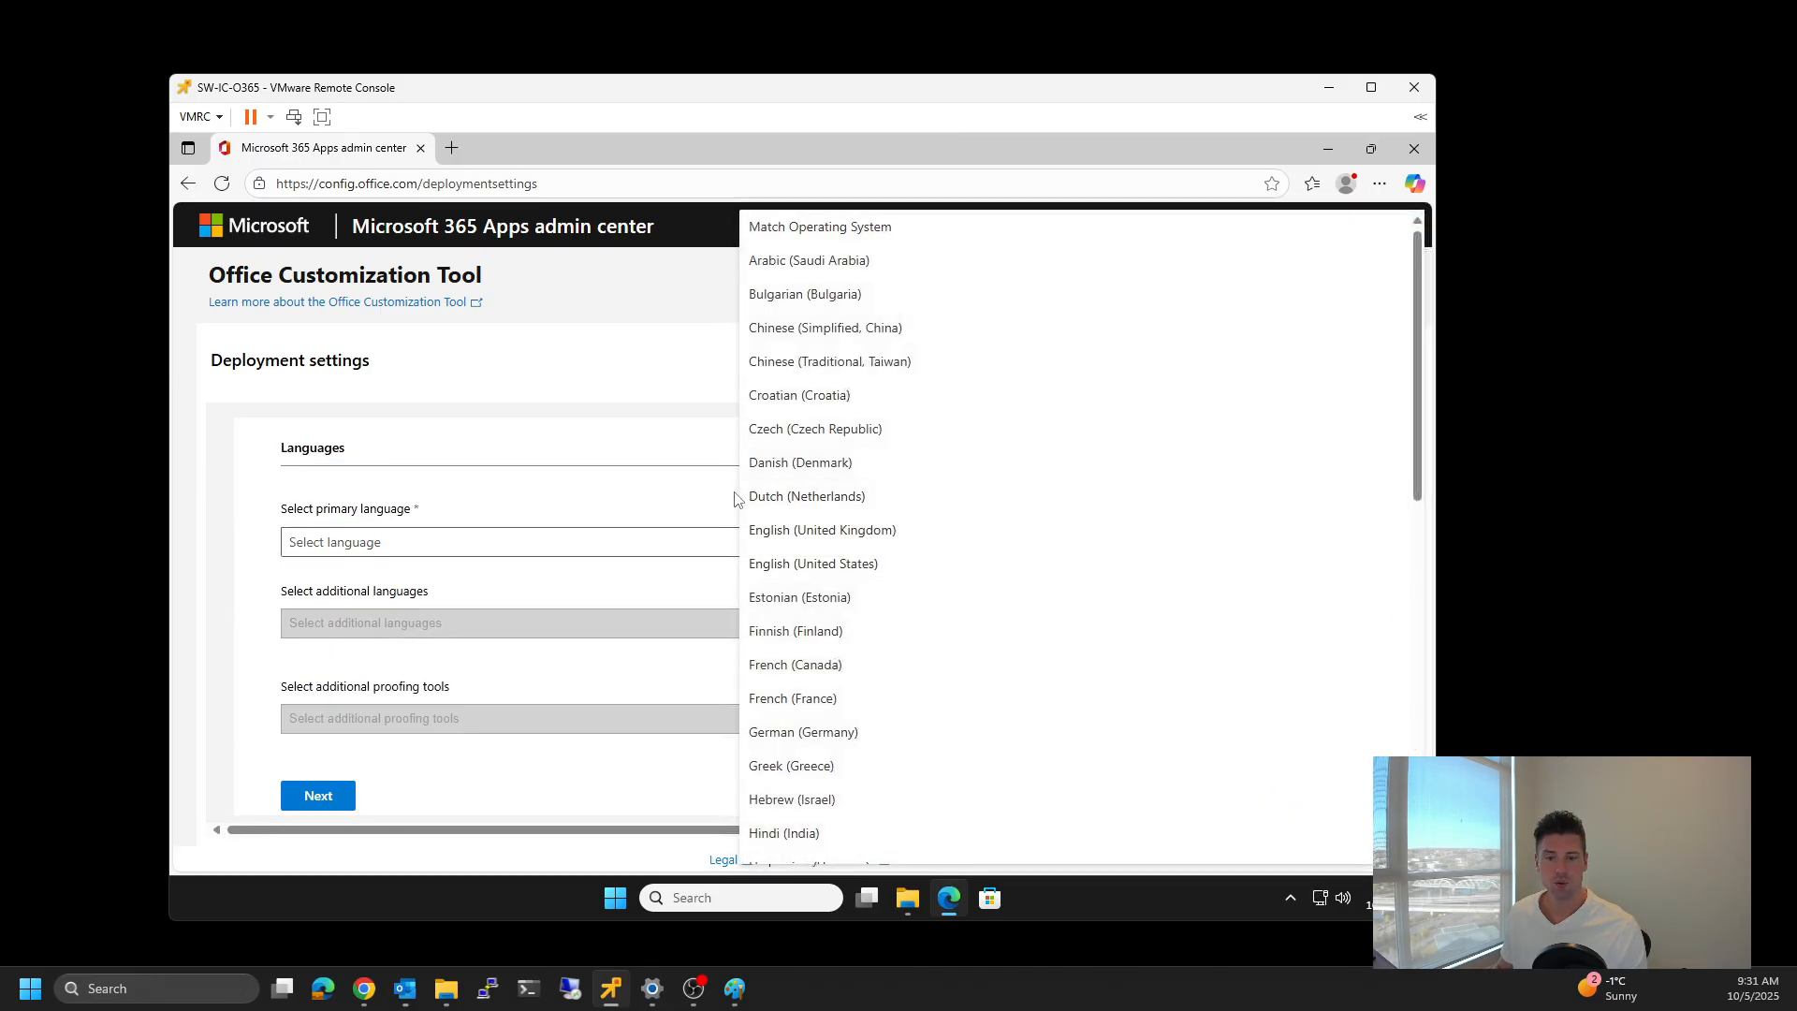
pyautogui.click(841, 572)
pyautogui.scroll(-1, 710, 681)
pyautogui.click(318, 704)
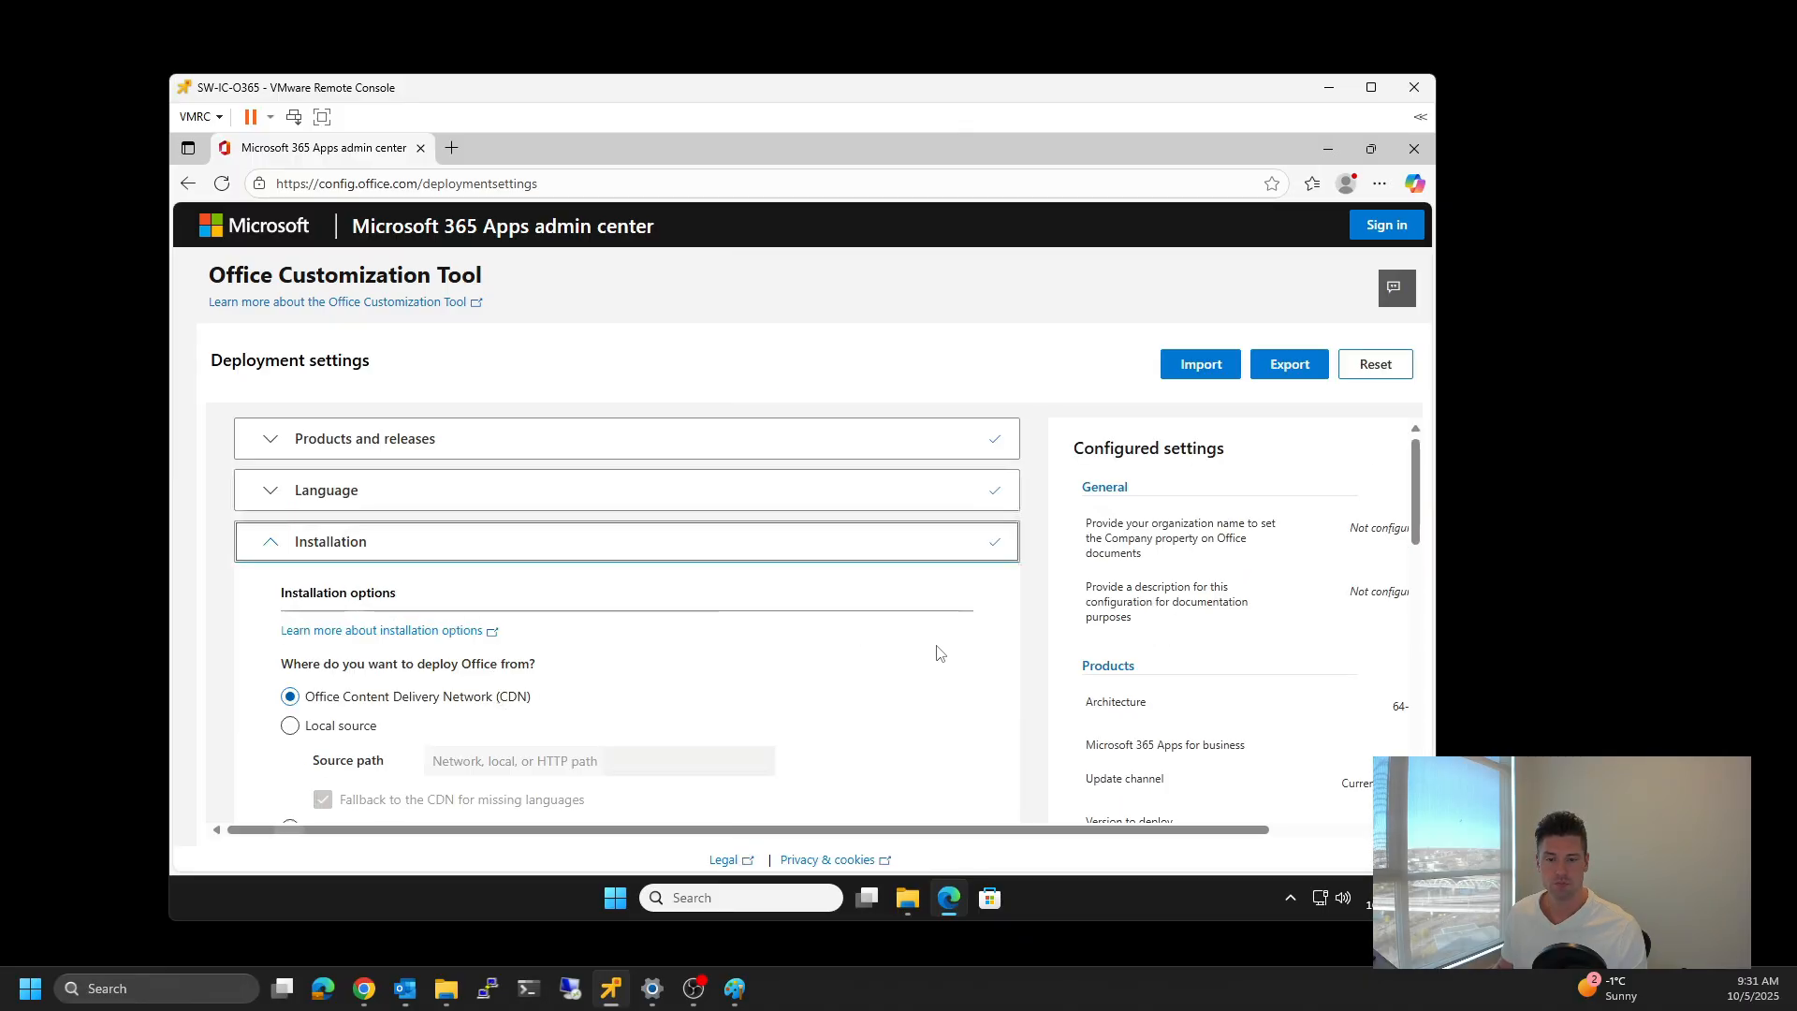
# Step: Turn off showing the installation to the user and continue to the Update and upgrade settings
pyautogui.scroll(-2, 618, 627)
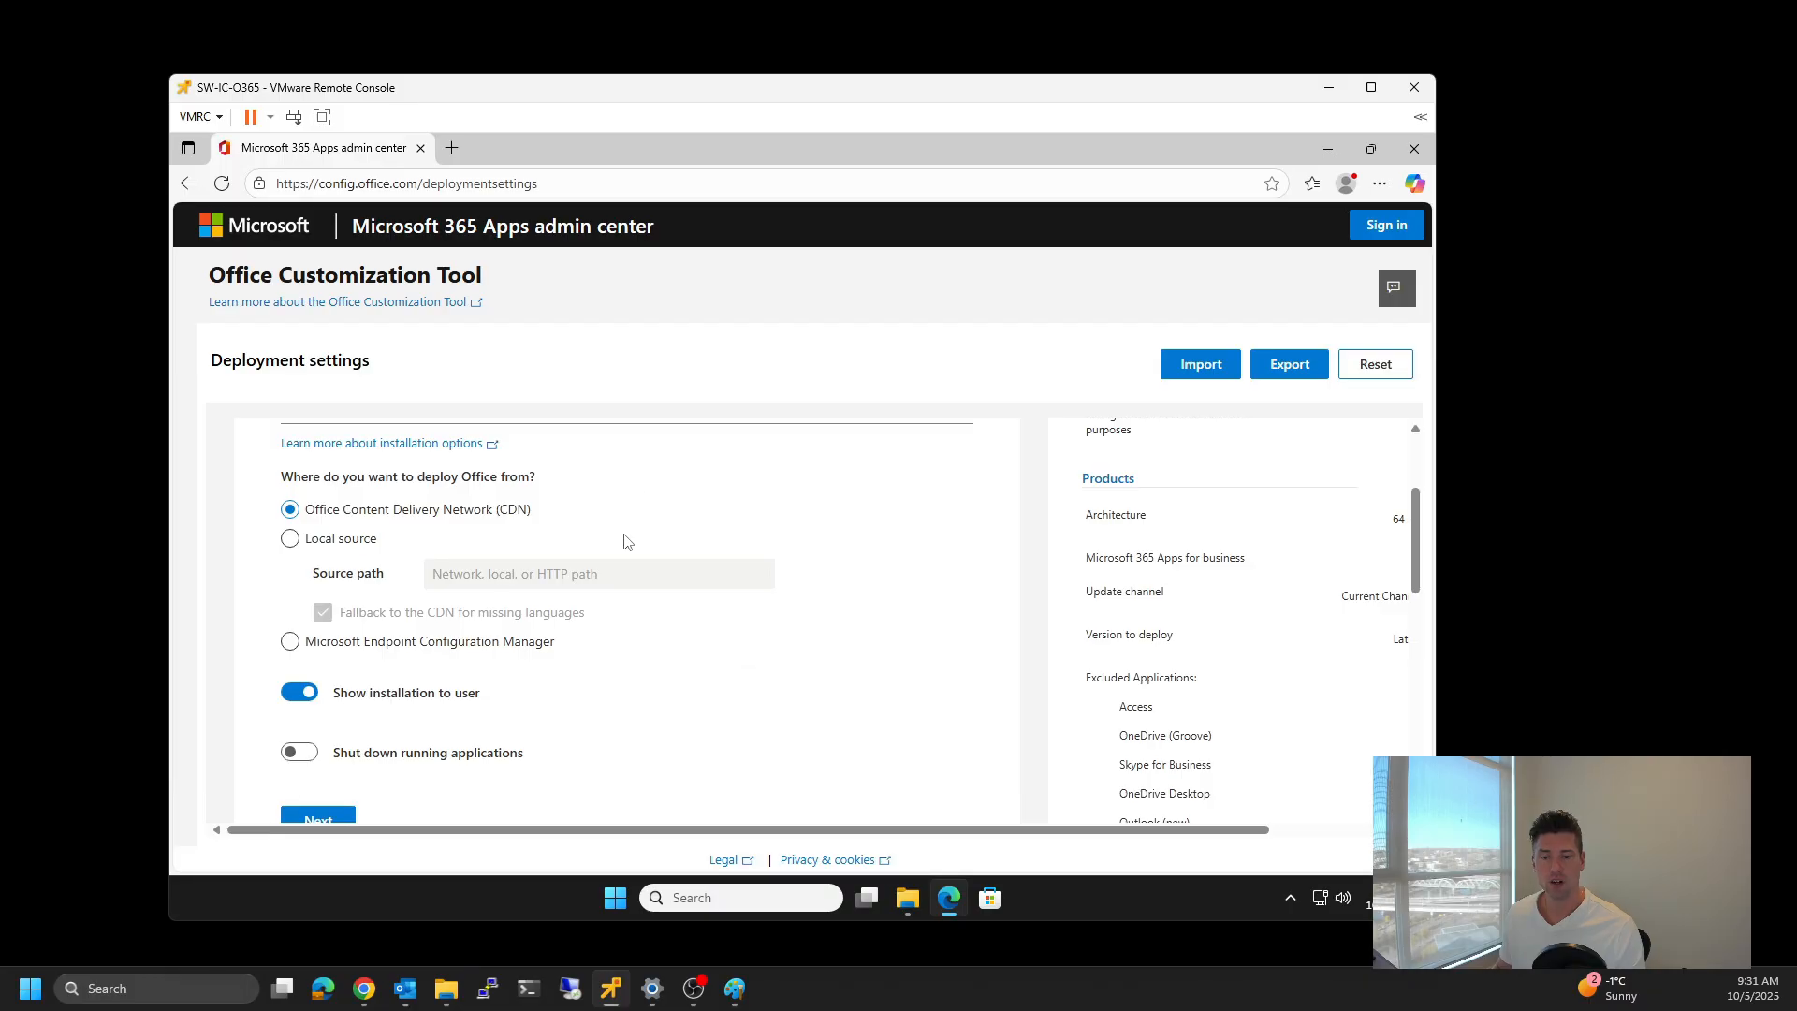
pyautogui.scroll(-1, 728, 698)
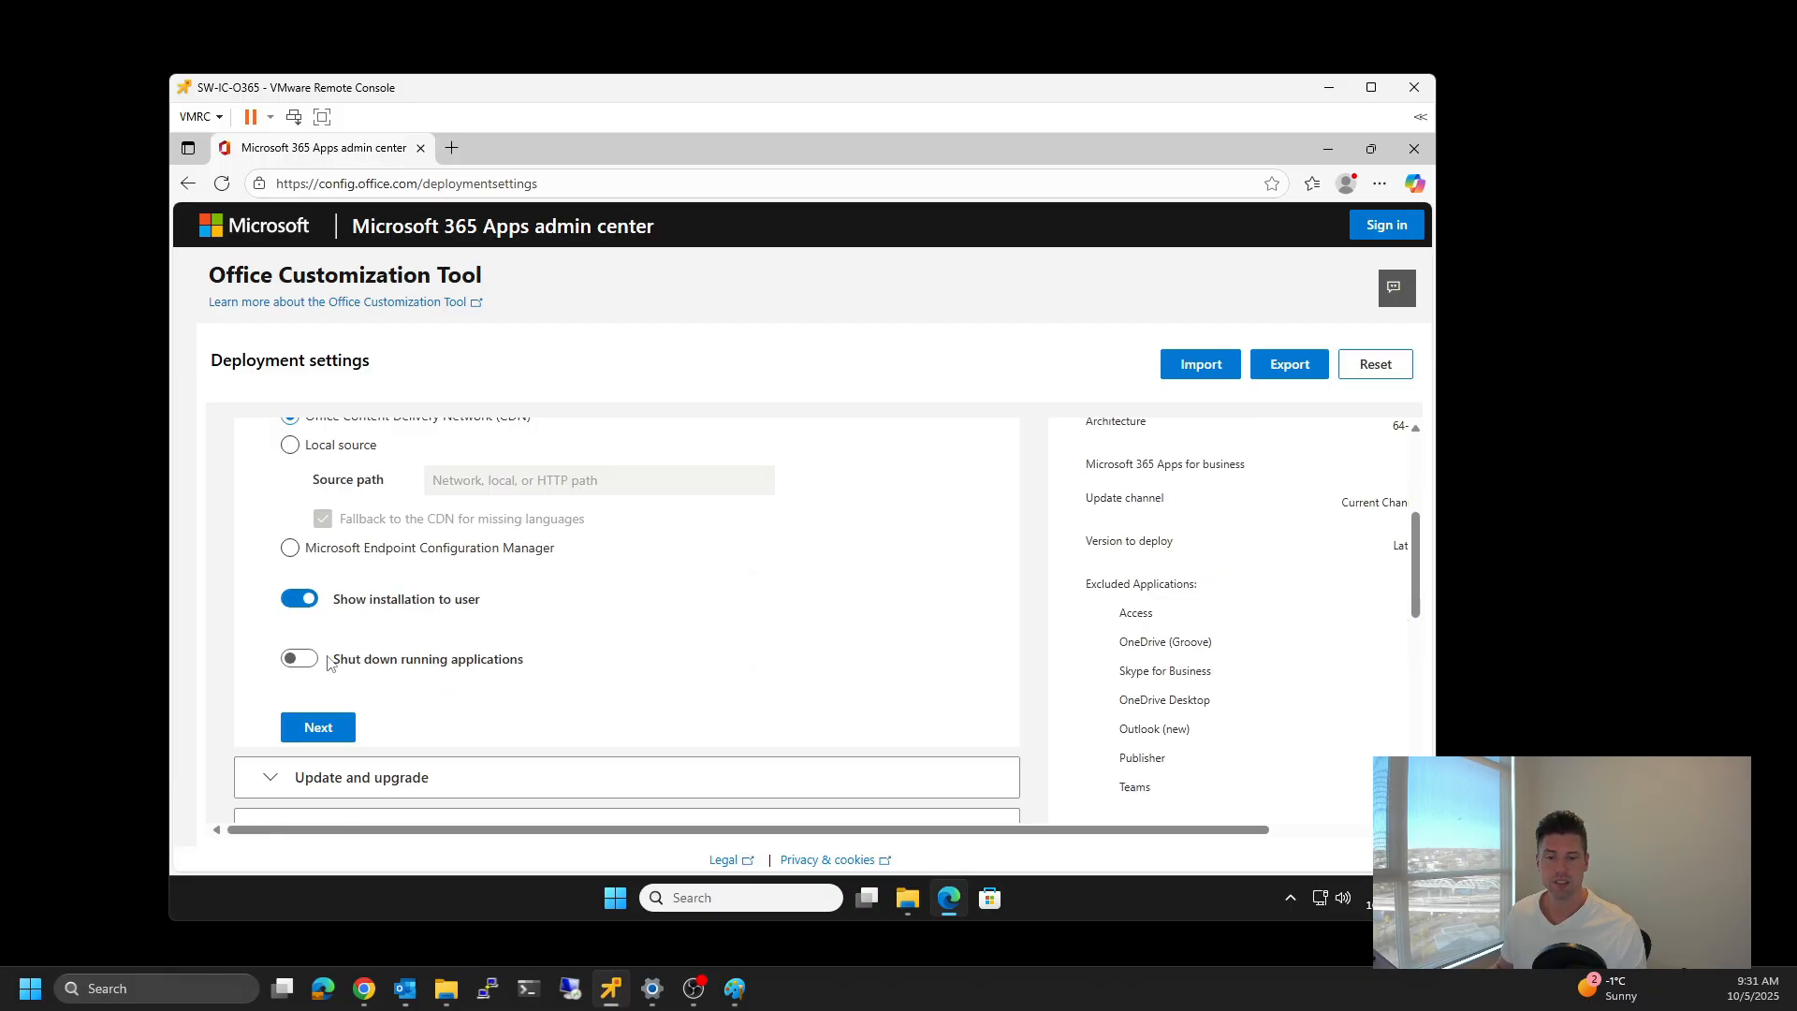
pyautogui.click(292, 604)
pyautogui.click(330, 730)
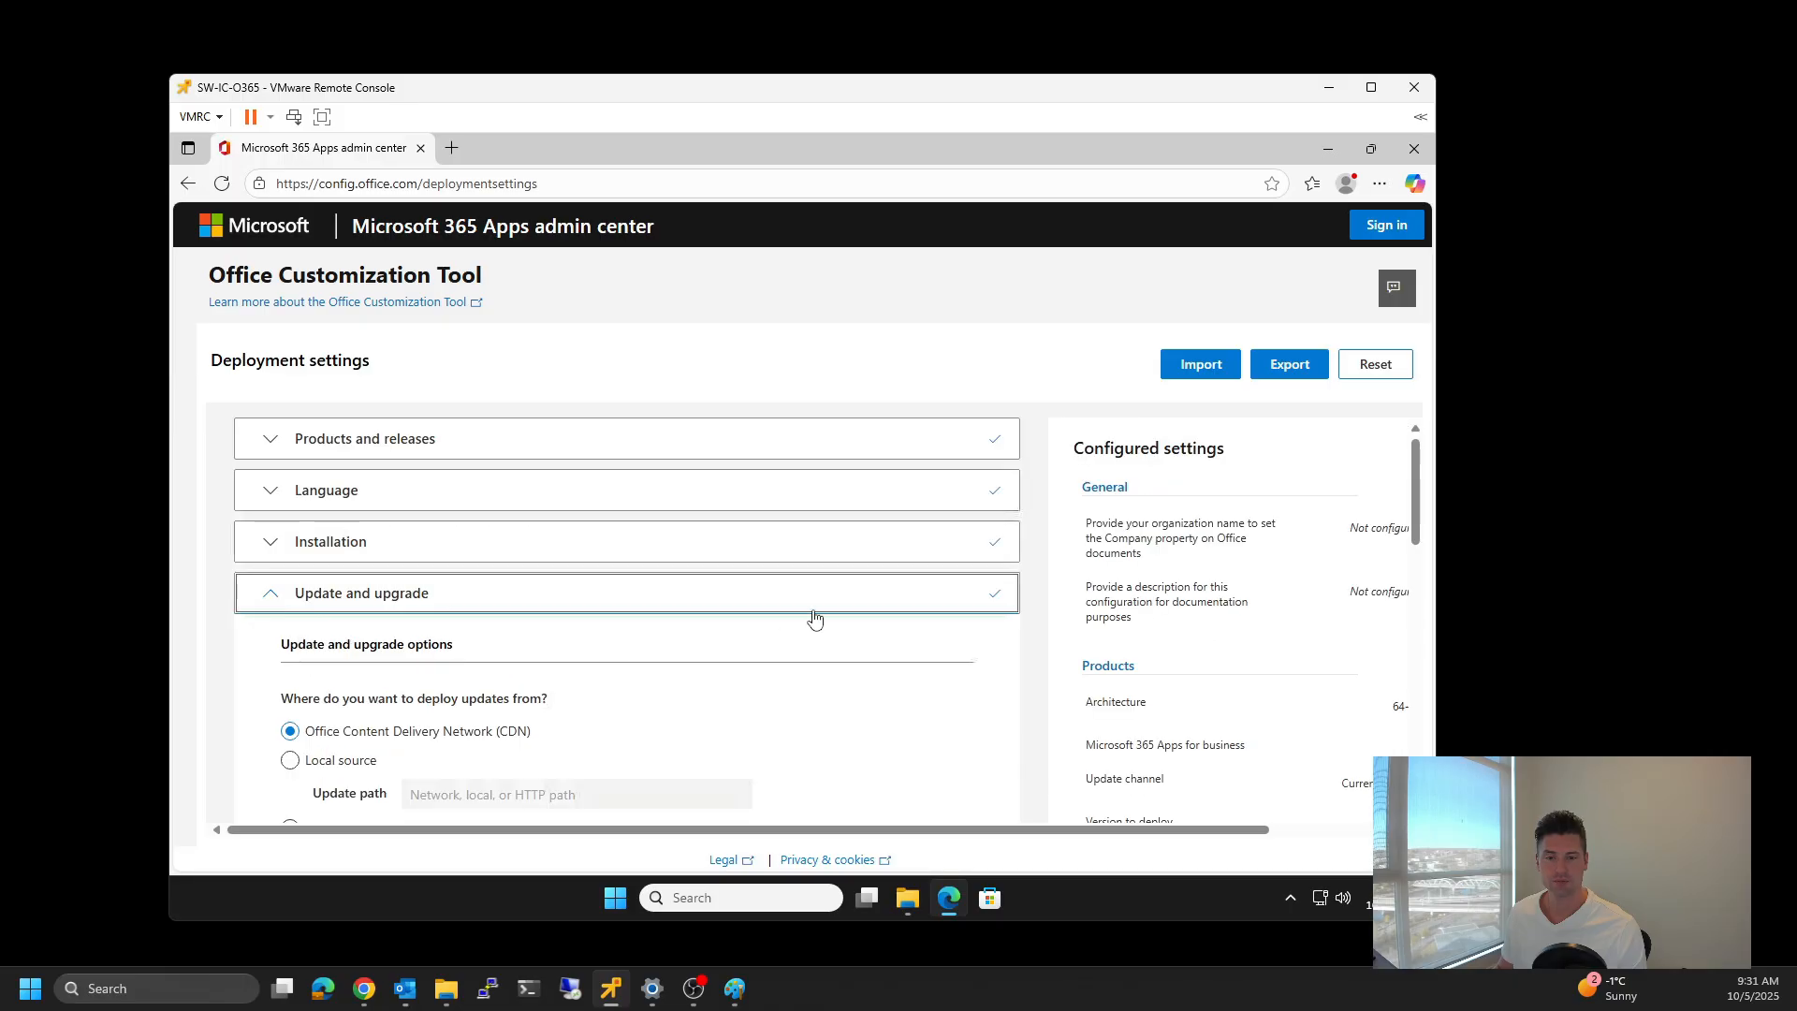
# Step: Turn off the automatic check for updates, leaving the Office Content Delivery Network (CDN) as the update source
pyautogui.scroll(-2, 847, 639)
pyautogui.scroll(1, 880, 630)
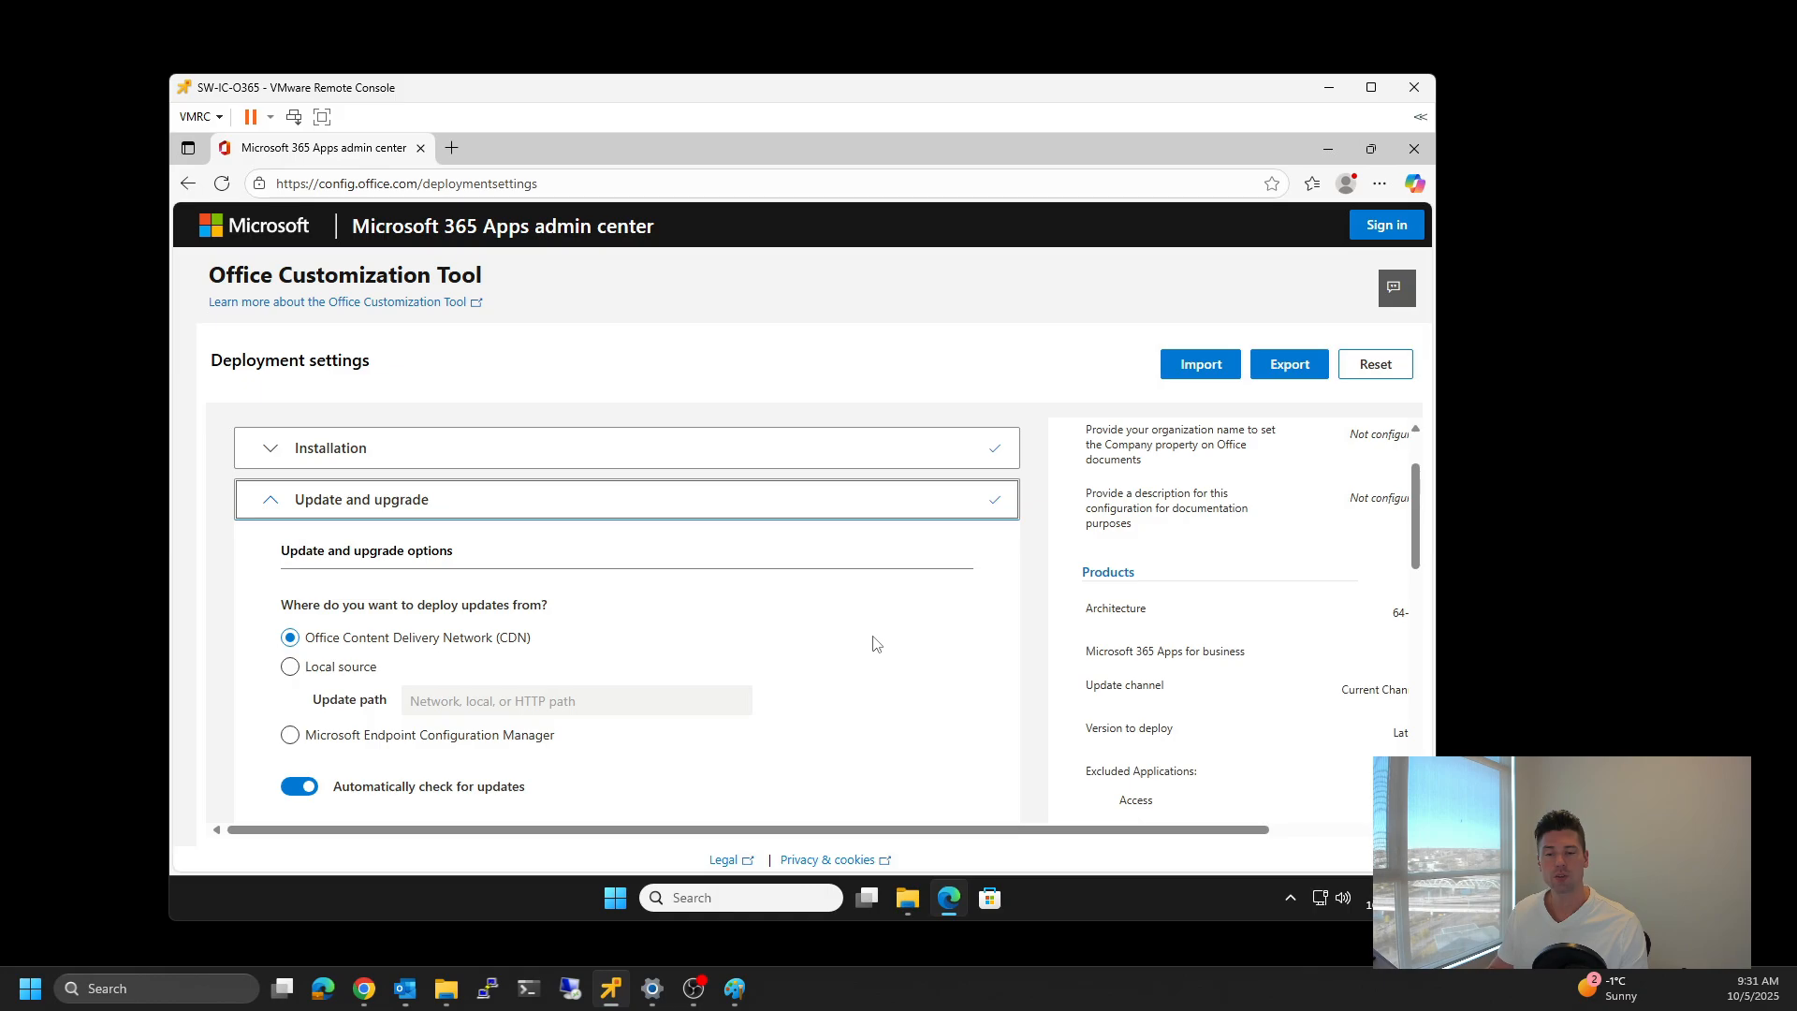
pyautogui.scroll(-1, 838, 640)
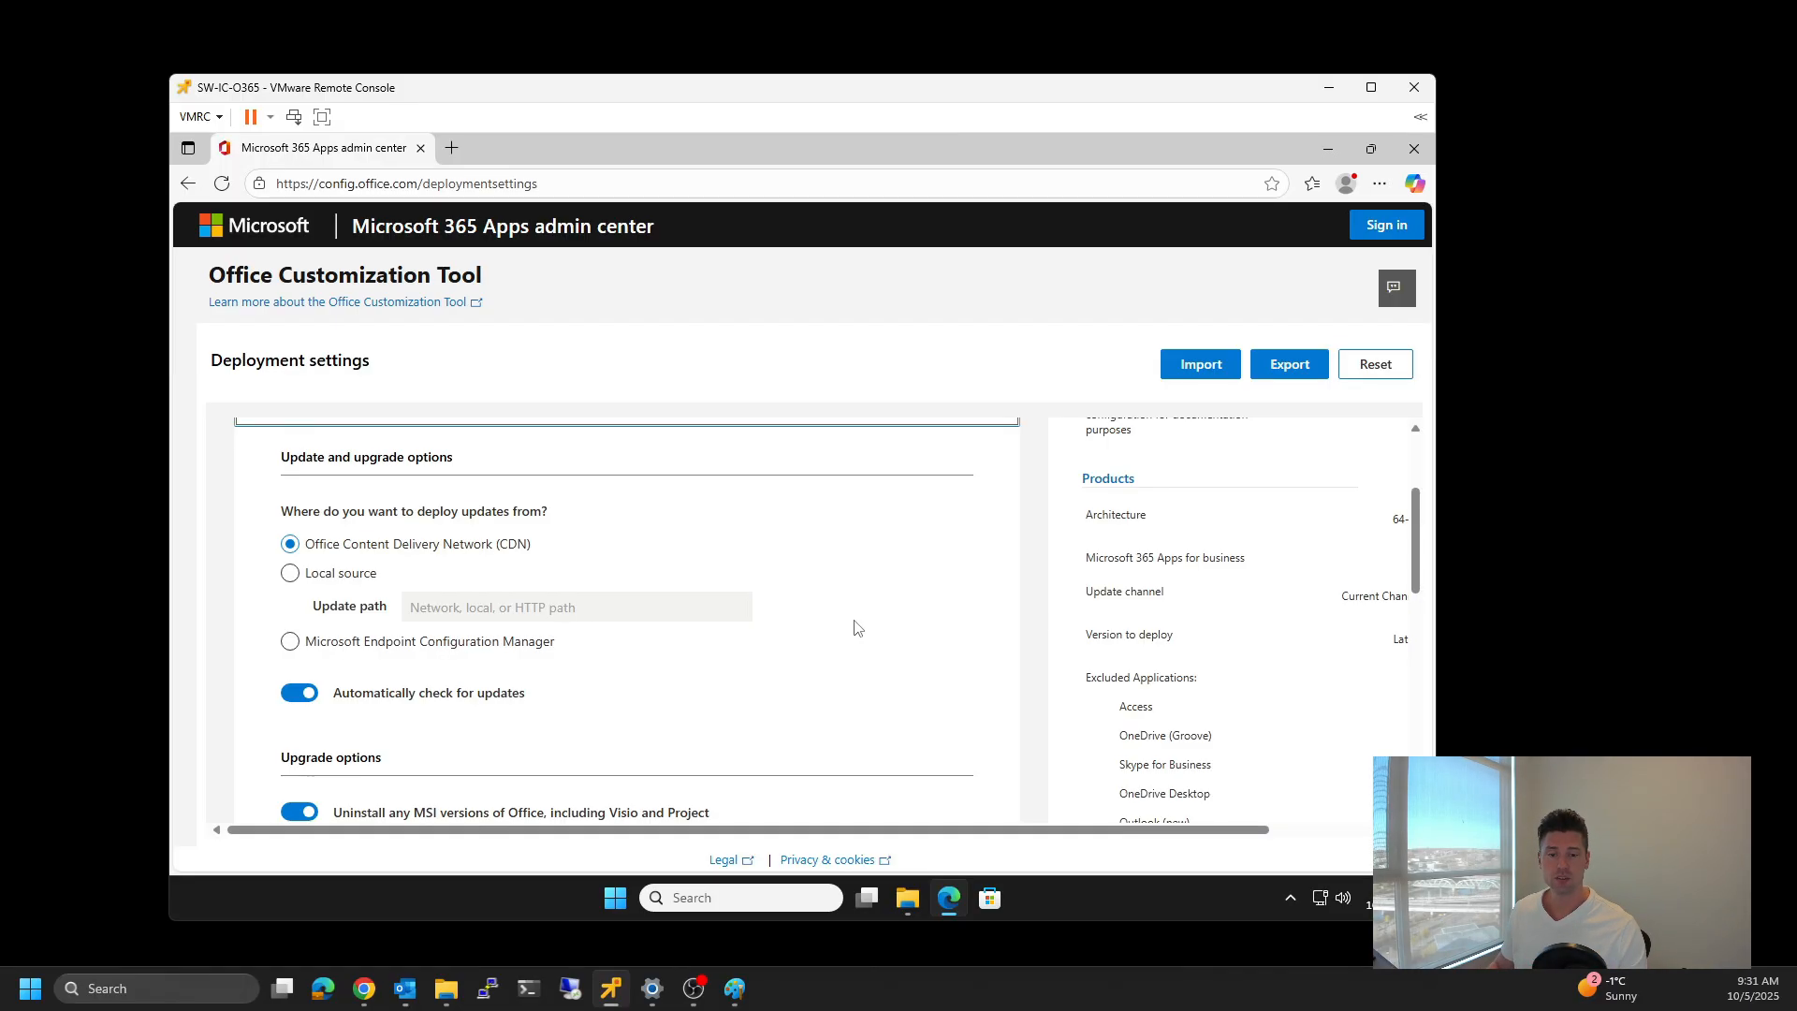
pyautogui.click(293, 698)
pyautogui.scroll(-1, 846, 608)
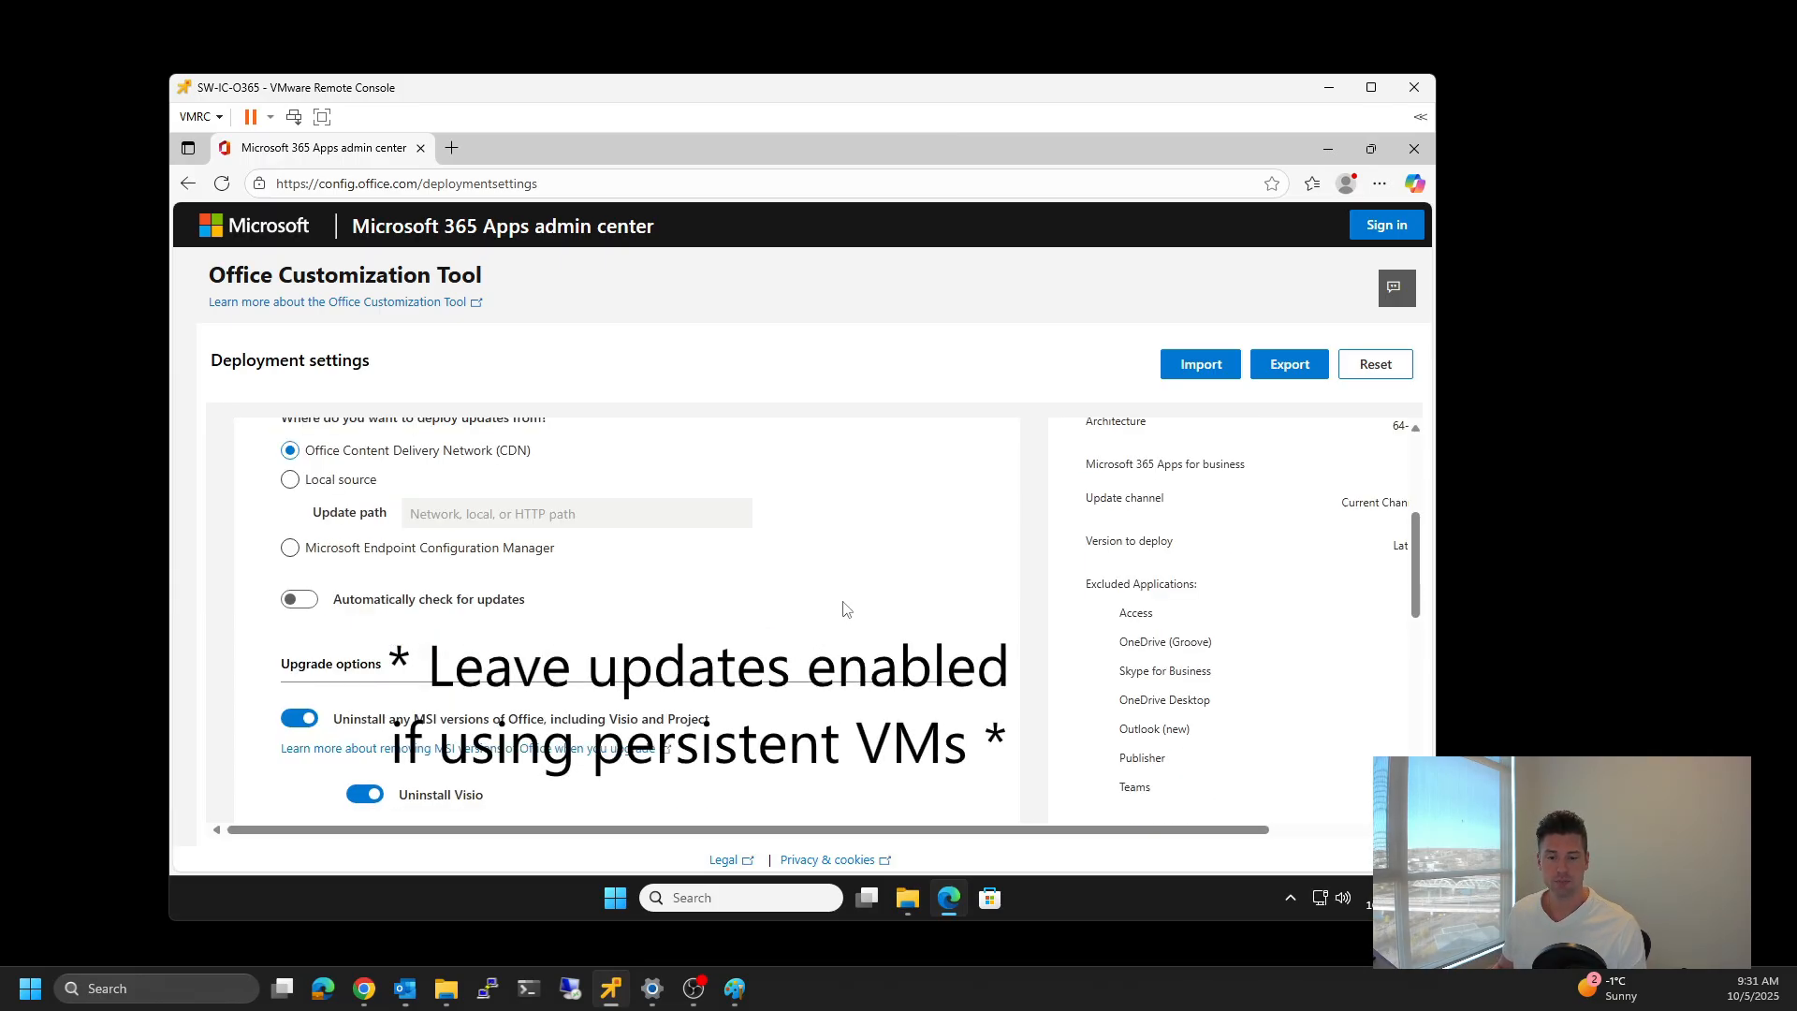
# Step: Review the upgrade options, keep the MSI uninstall defaults, and continue to the Licensing and activation settings
pyautogui.scroll(-1, 846, 608)
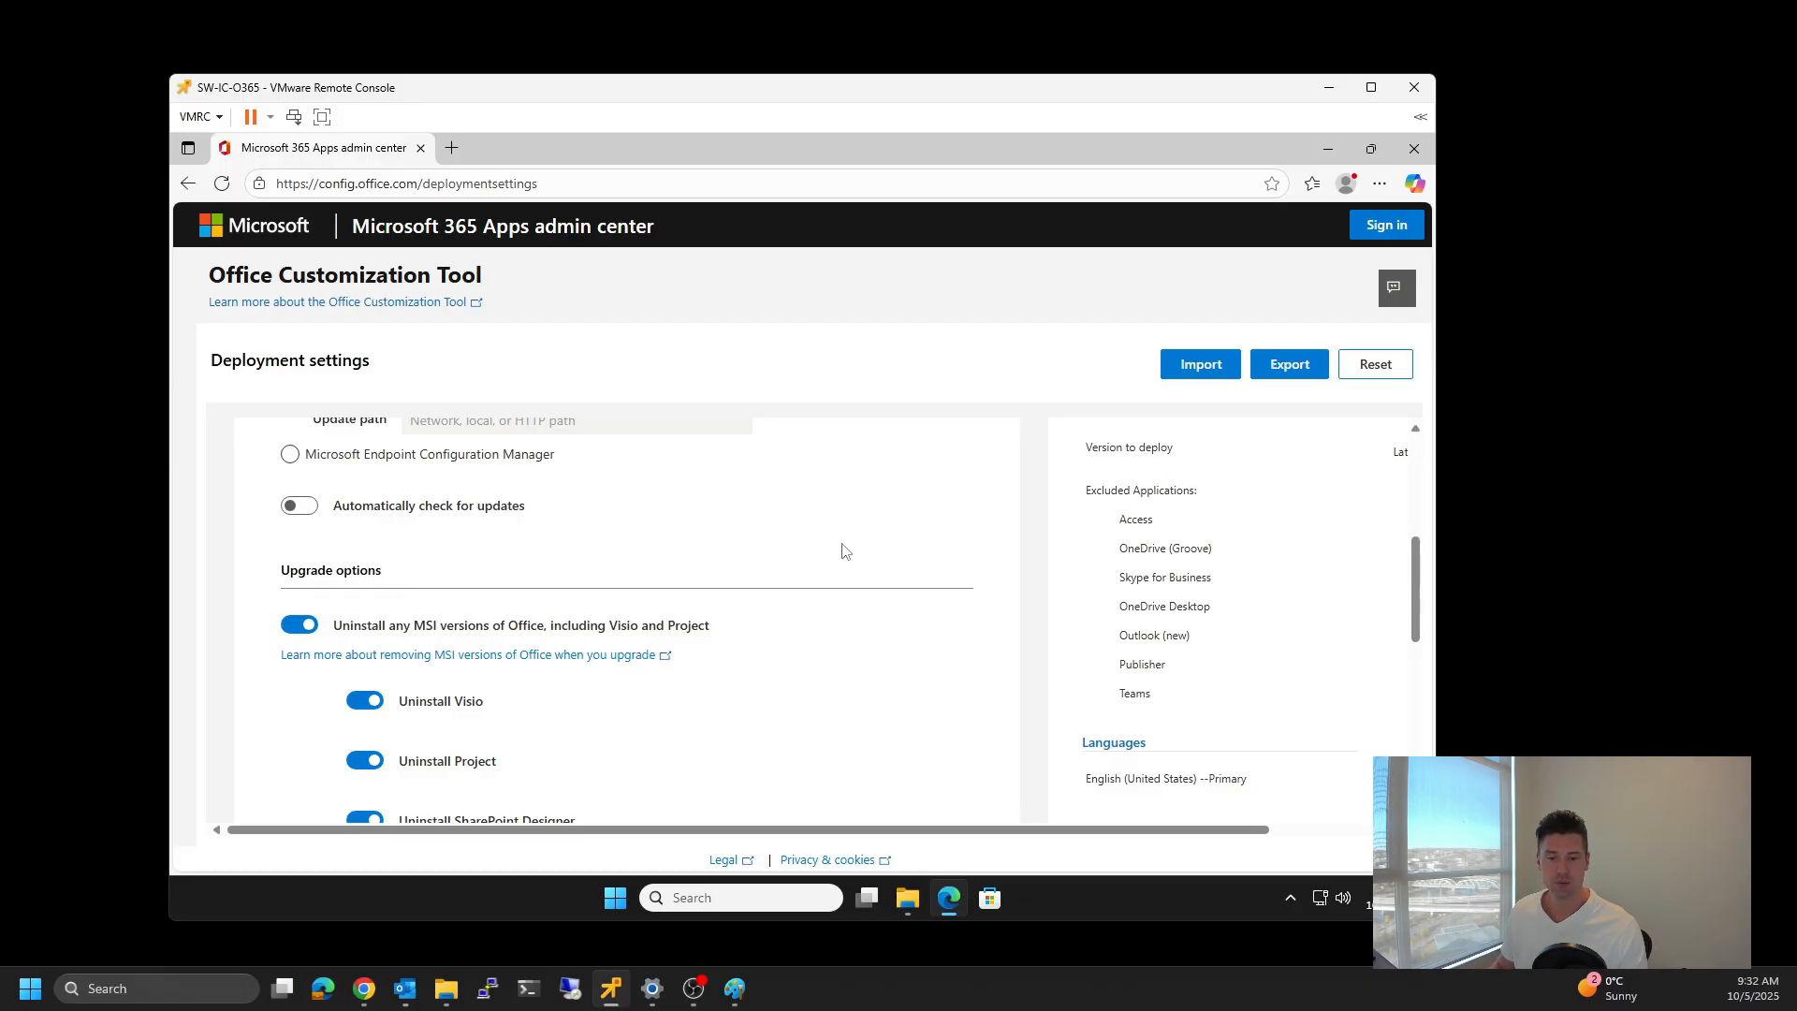
pyautogui.scroll(-4, 800, 557)
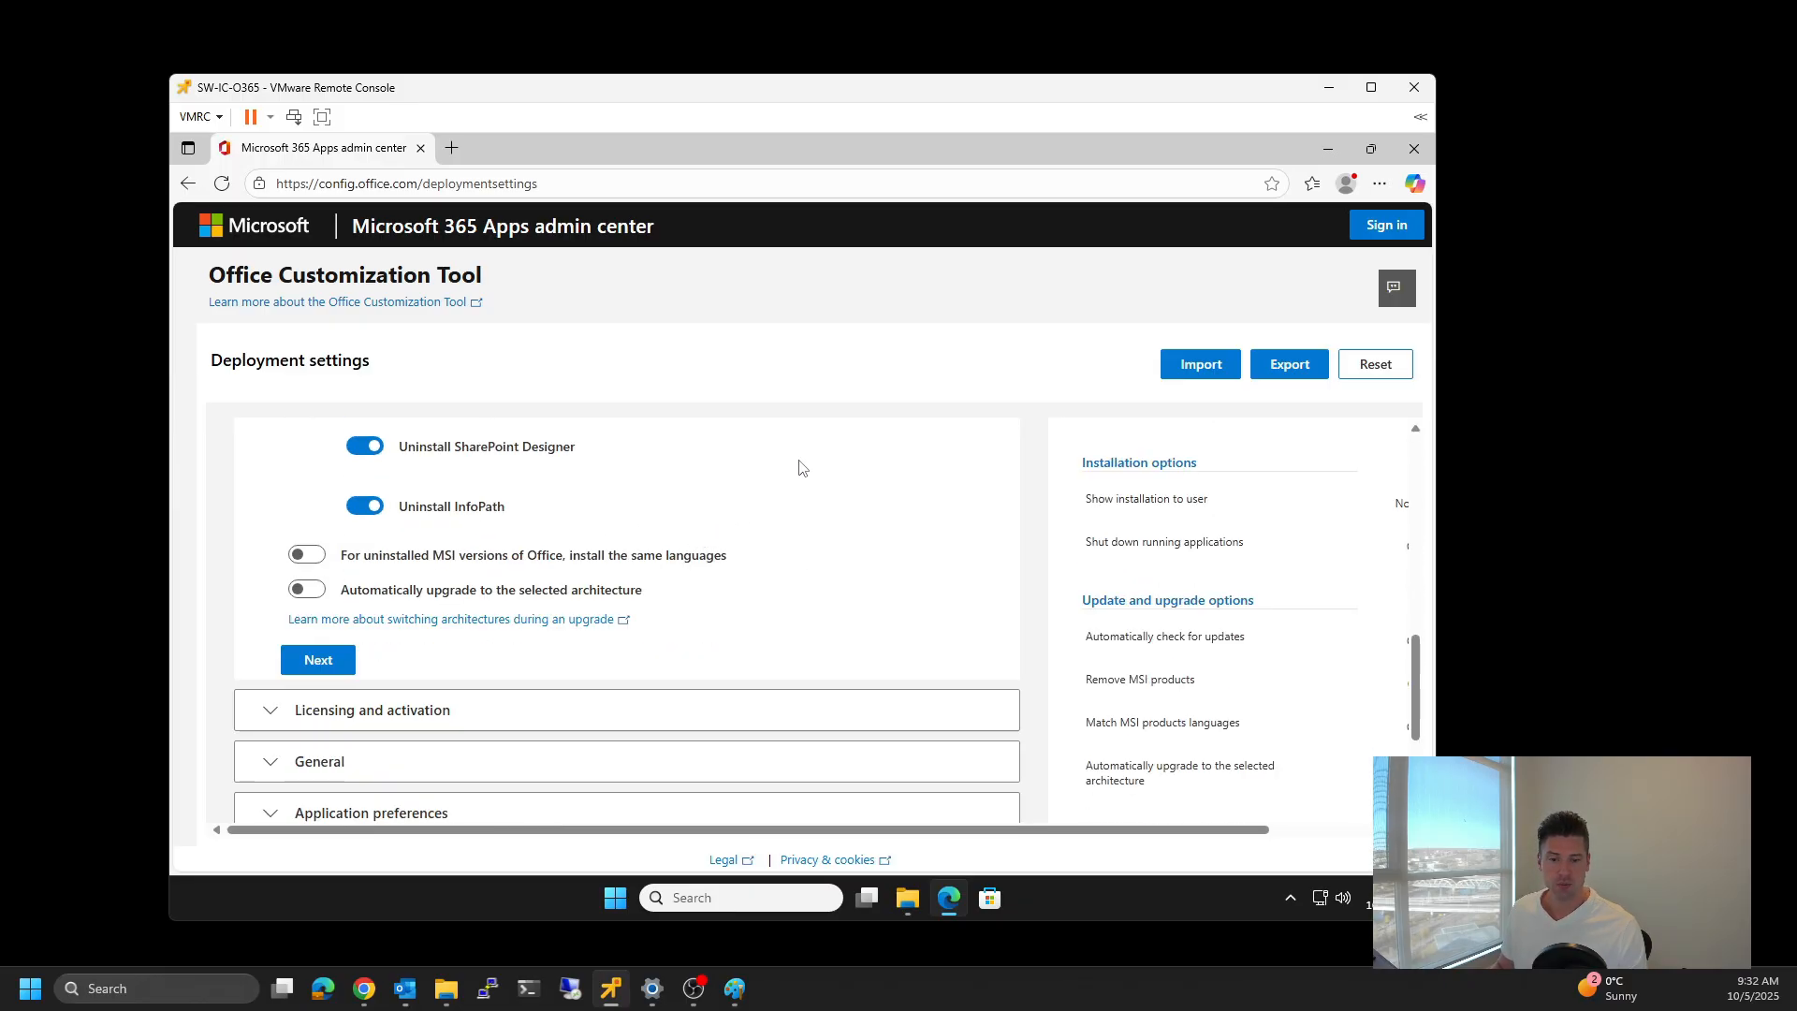
pyautogui.scroll(-1, 800, 473)
pyautogui.scroll(3, 816, 510)
pyautogui.scroll(-4, 655, 525)
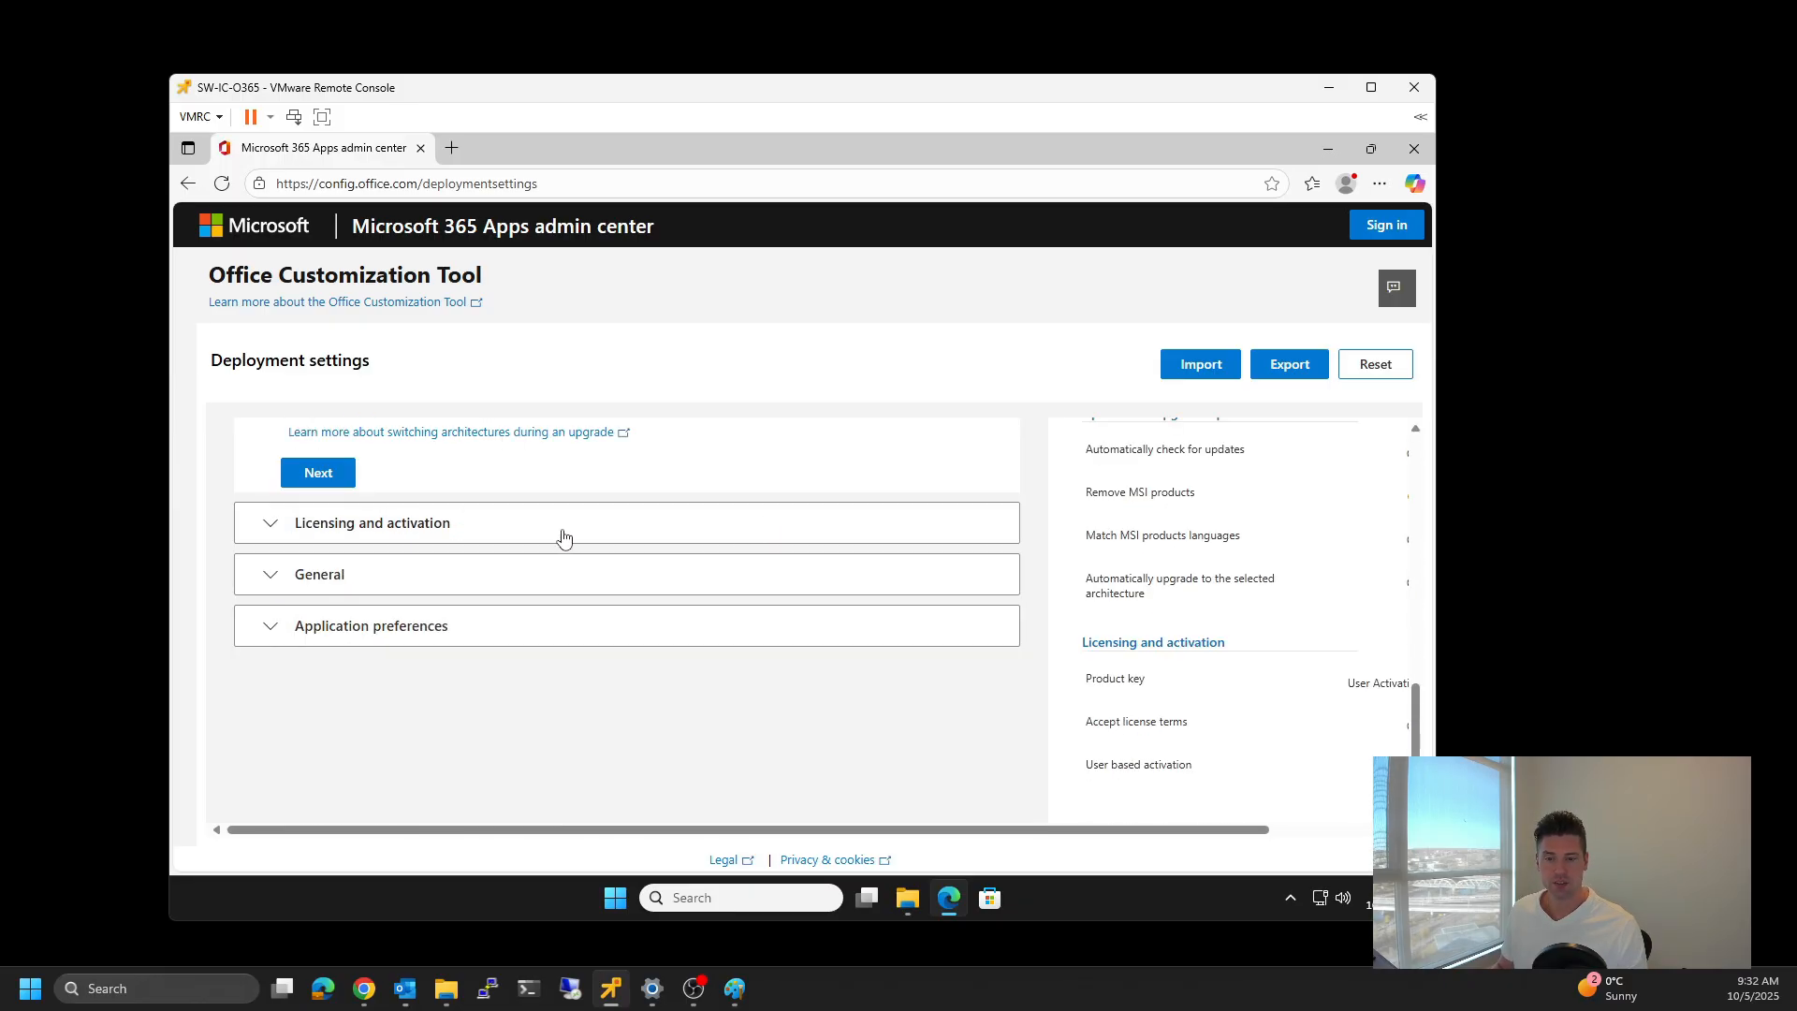
pyautogui.click(342, 476)
pyautogui.scroll(-1, 871, 571)
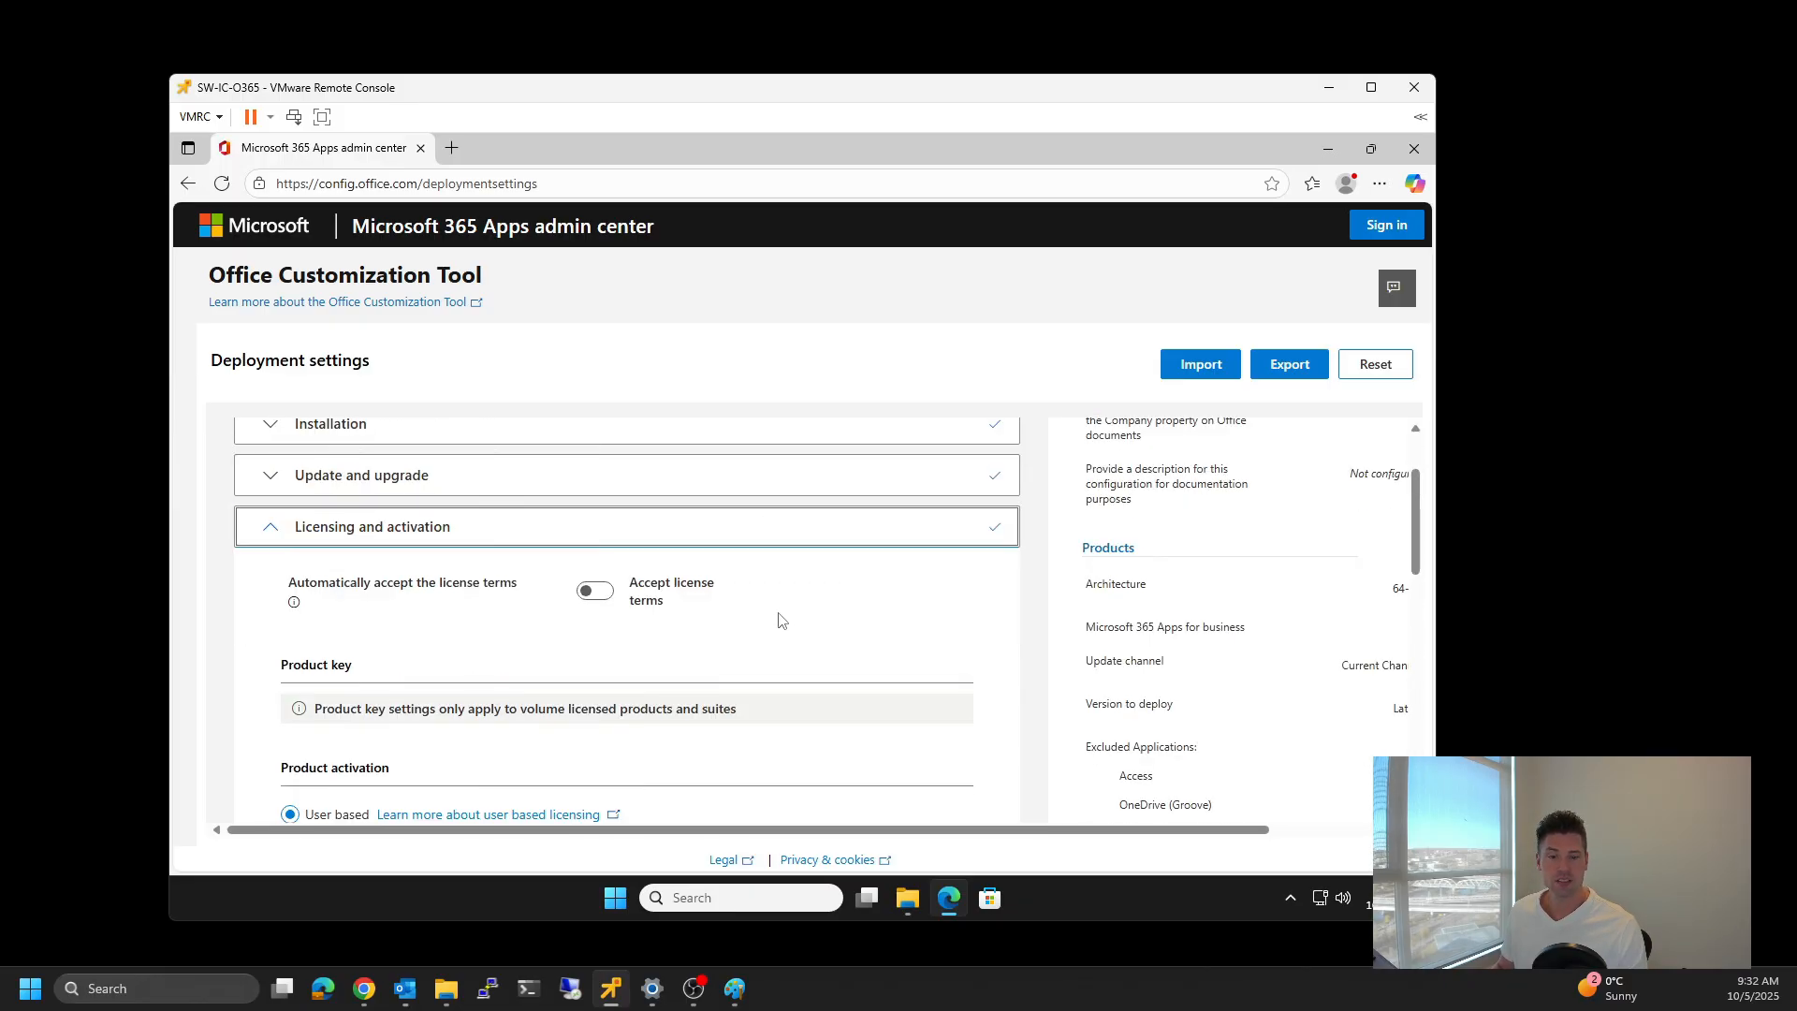
# Step: Turn on automatic acceptance of the license terms and set product activation to Shared Computer
pyautogui.click(599, 595)
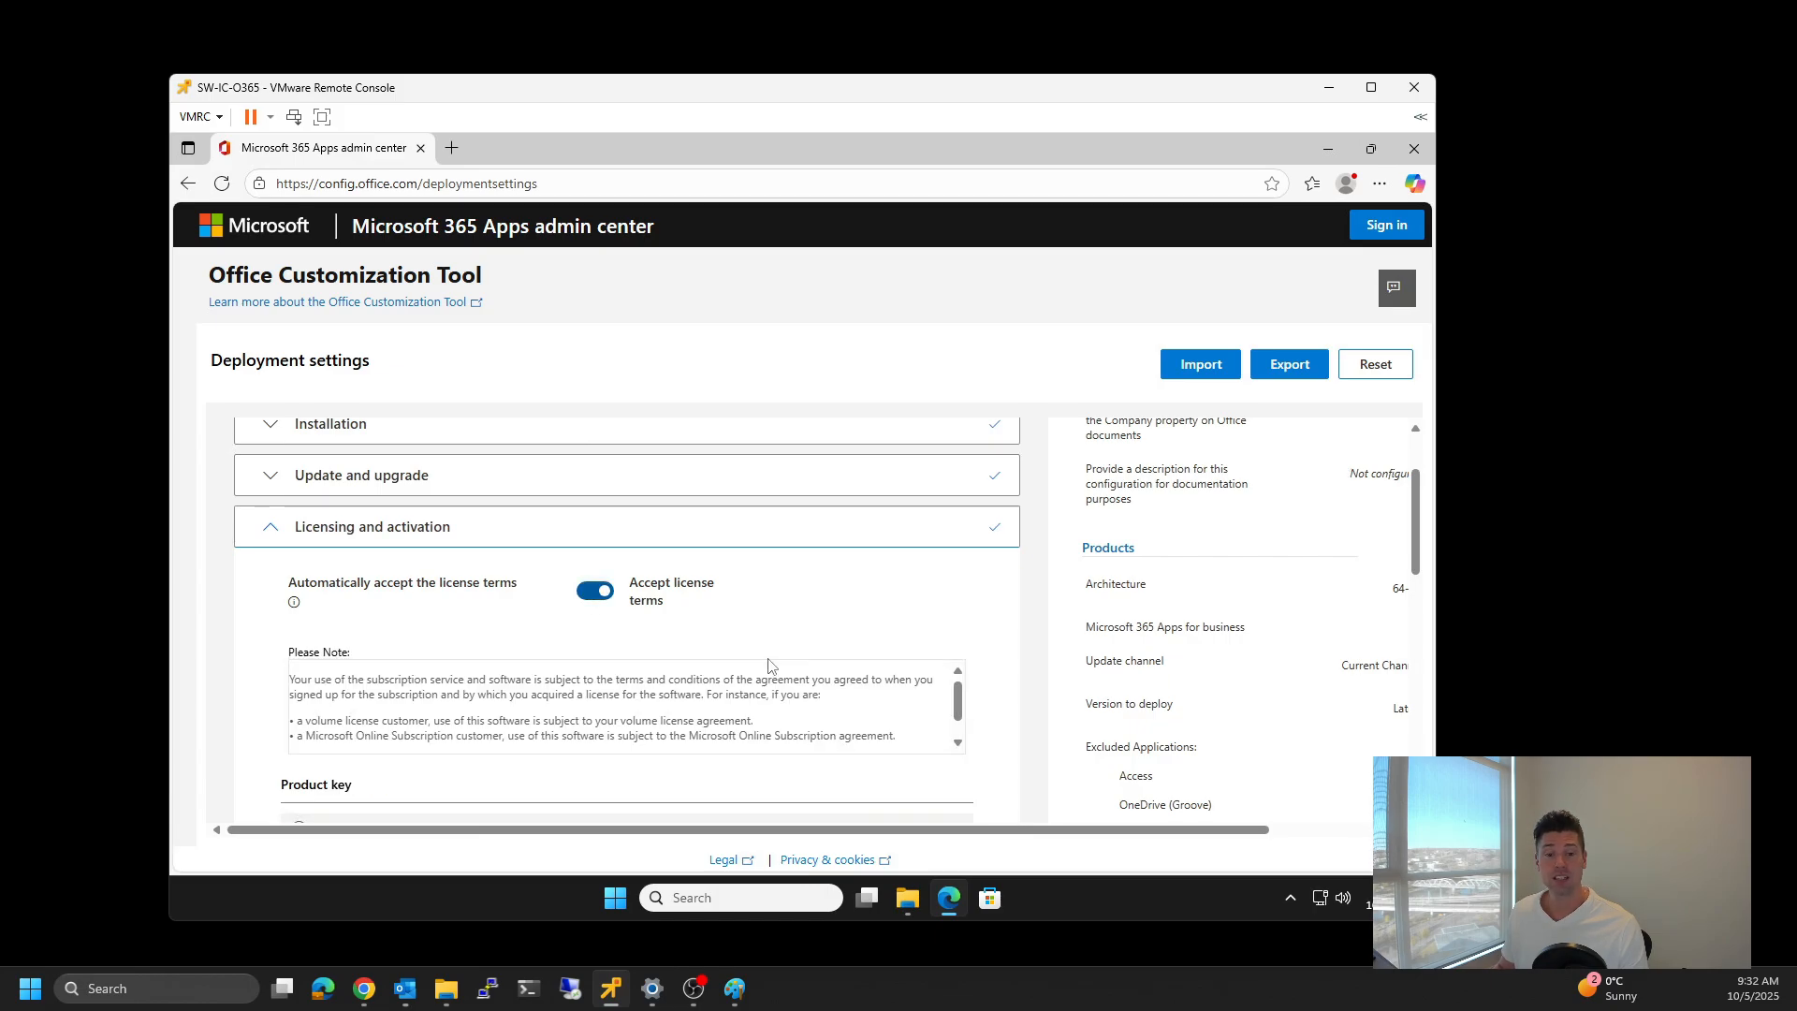
pyautogui.scroll(-4, 779, 610)
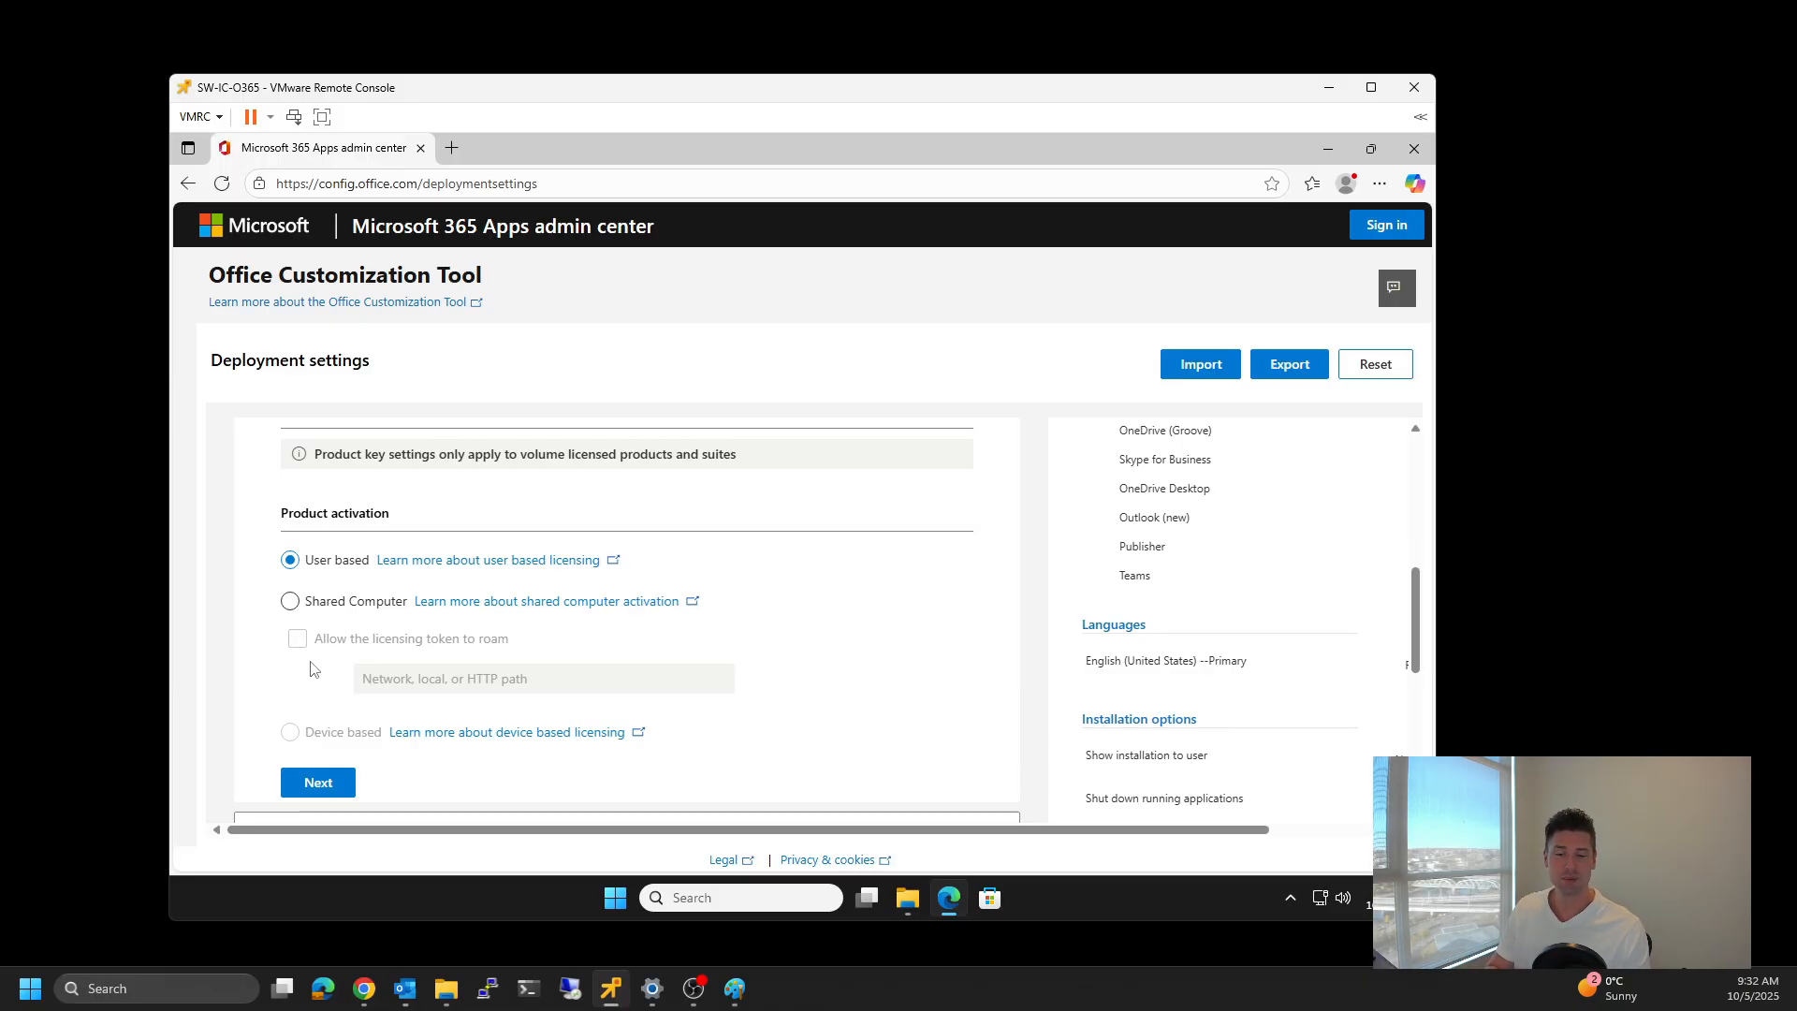
pyautogui.click(291, 602)
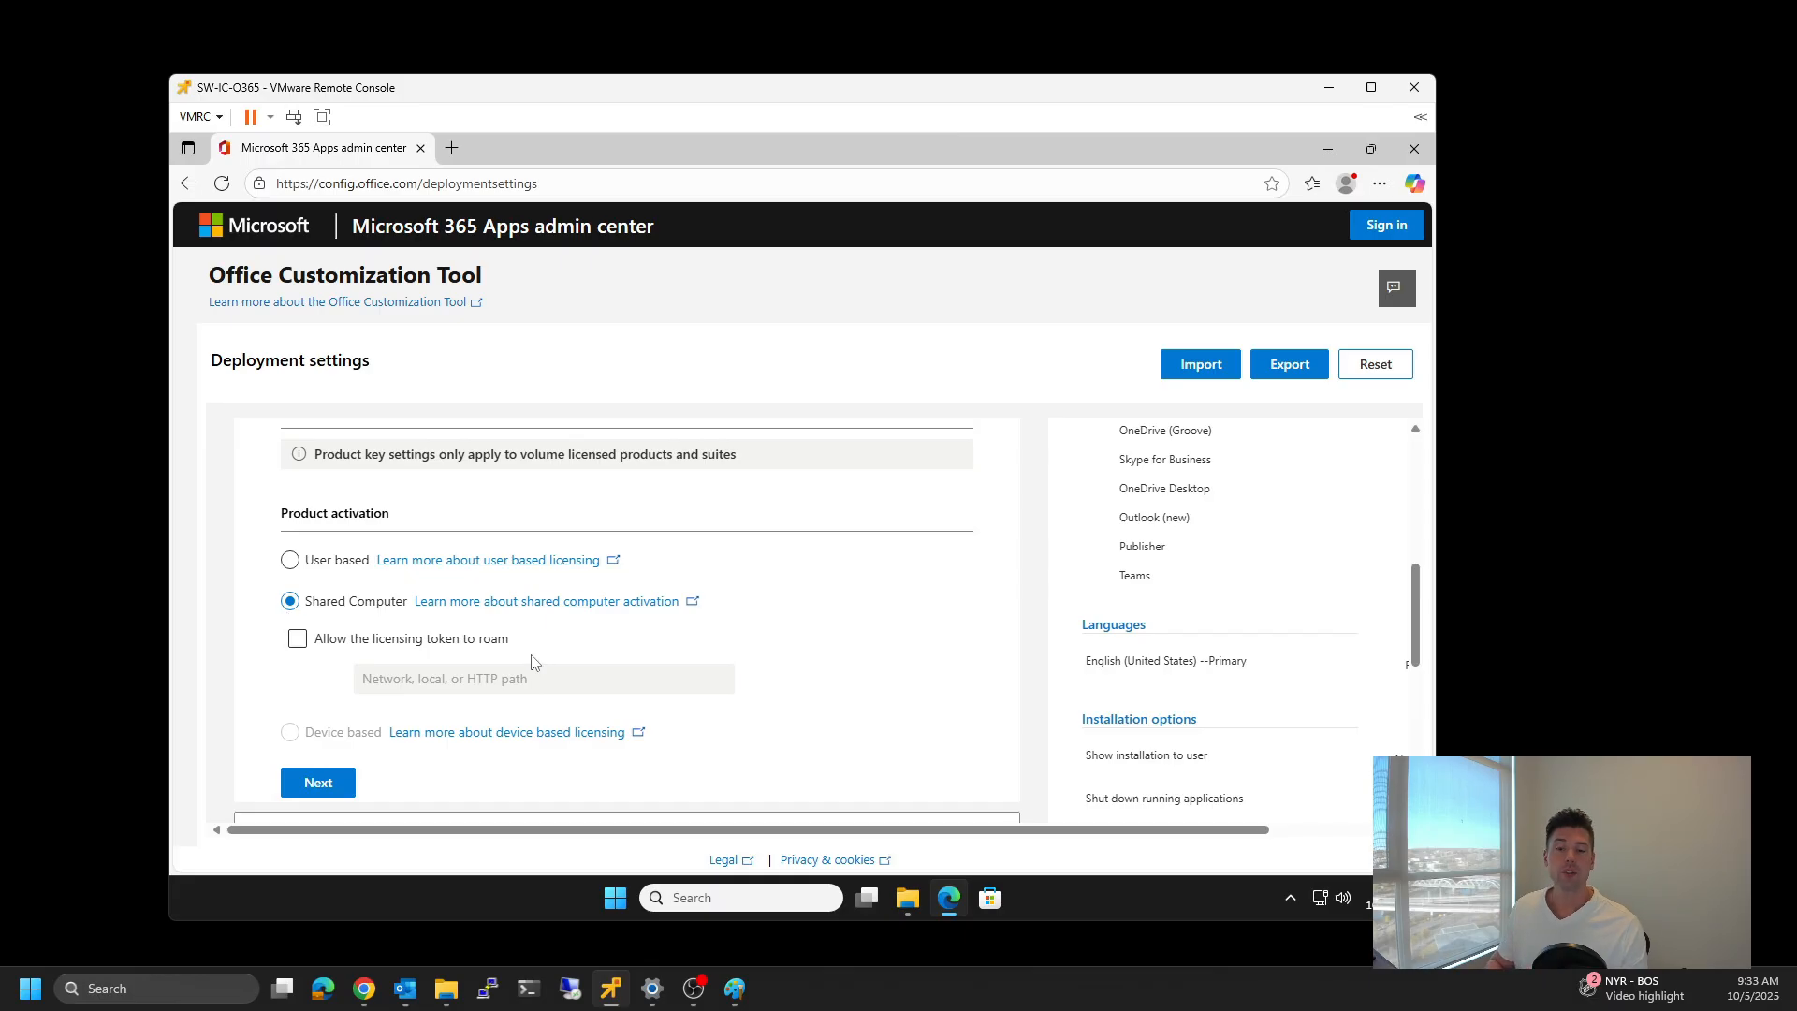
pyautogui.click(300, 644)
pyautogui.click(299, 642)
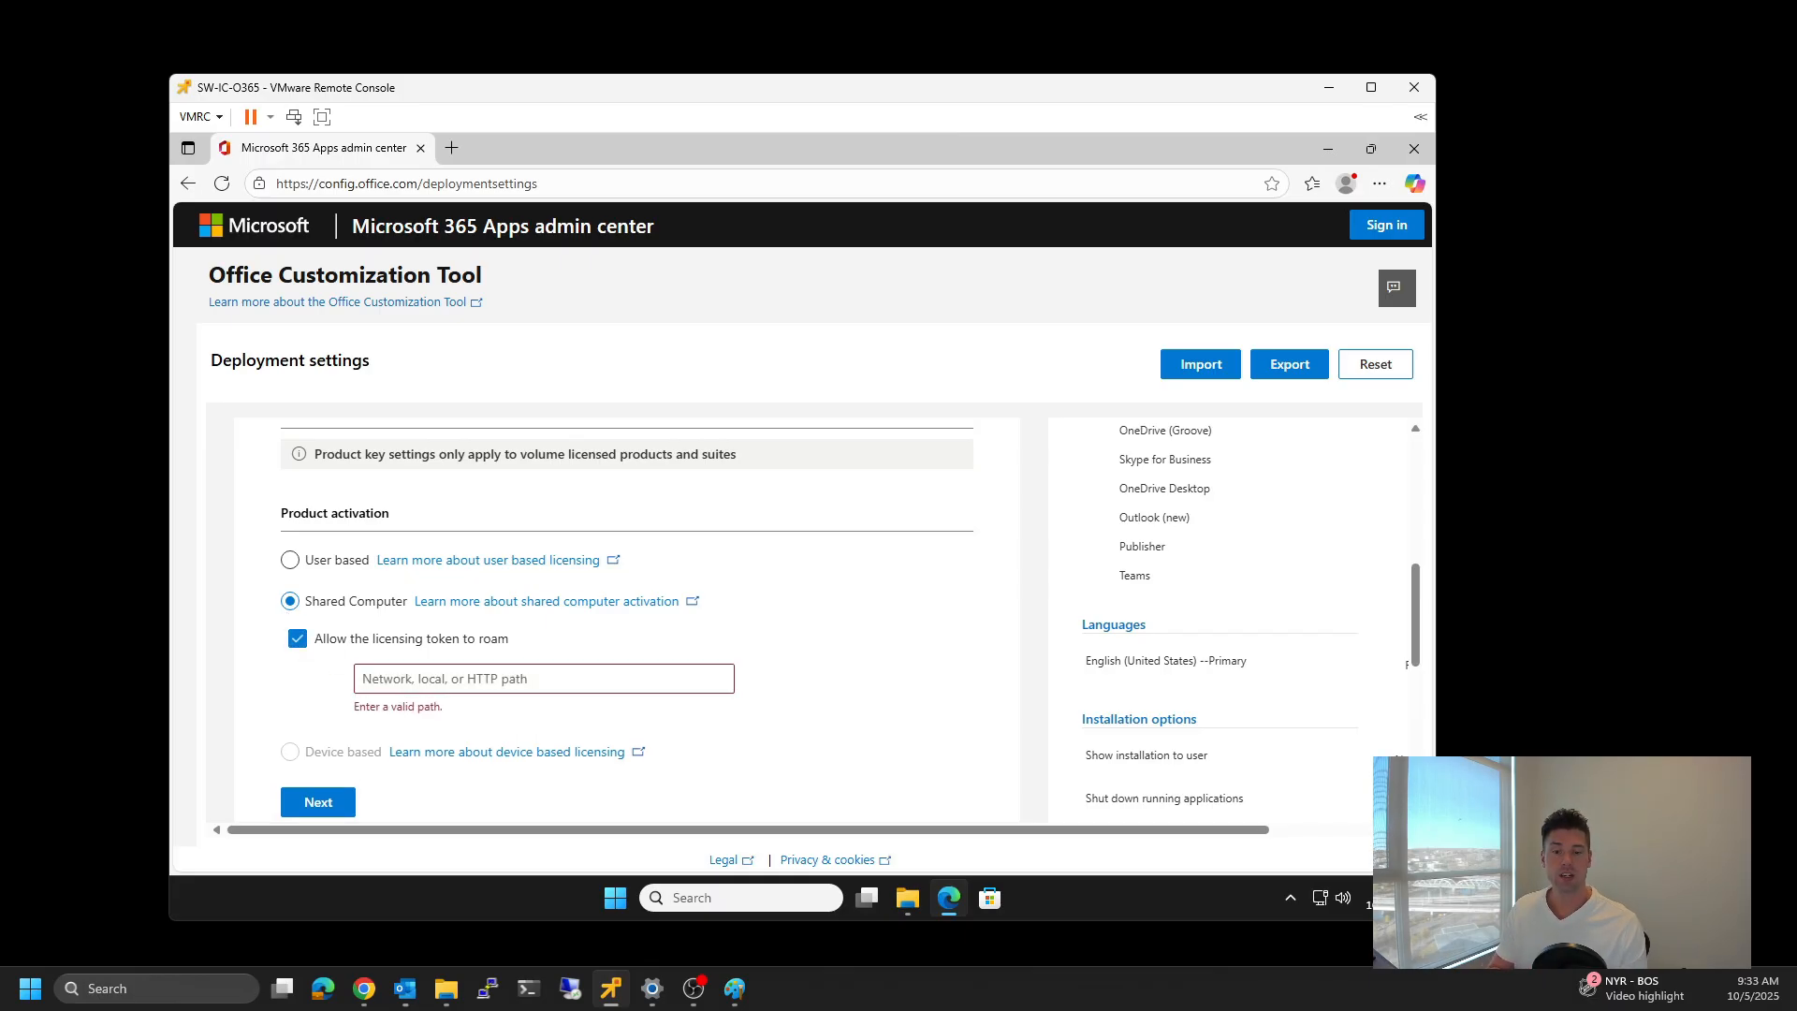
pyautogui.click(530, 674)
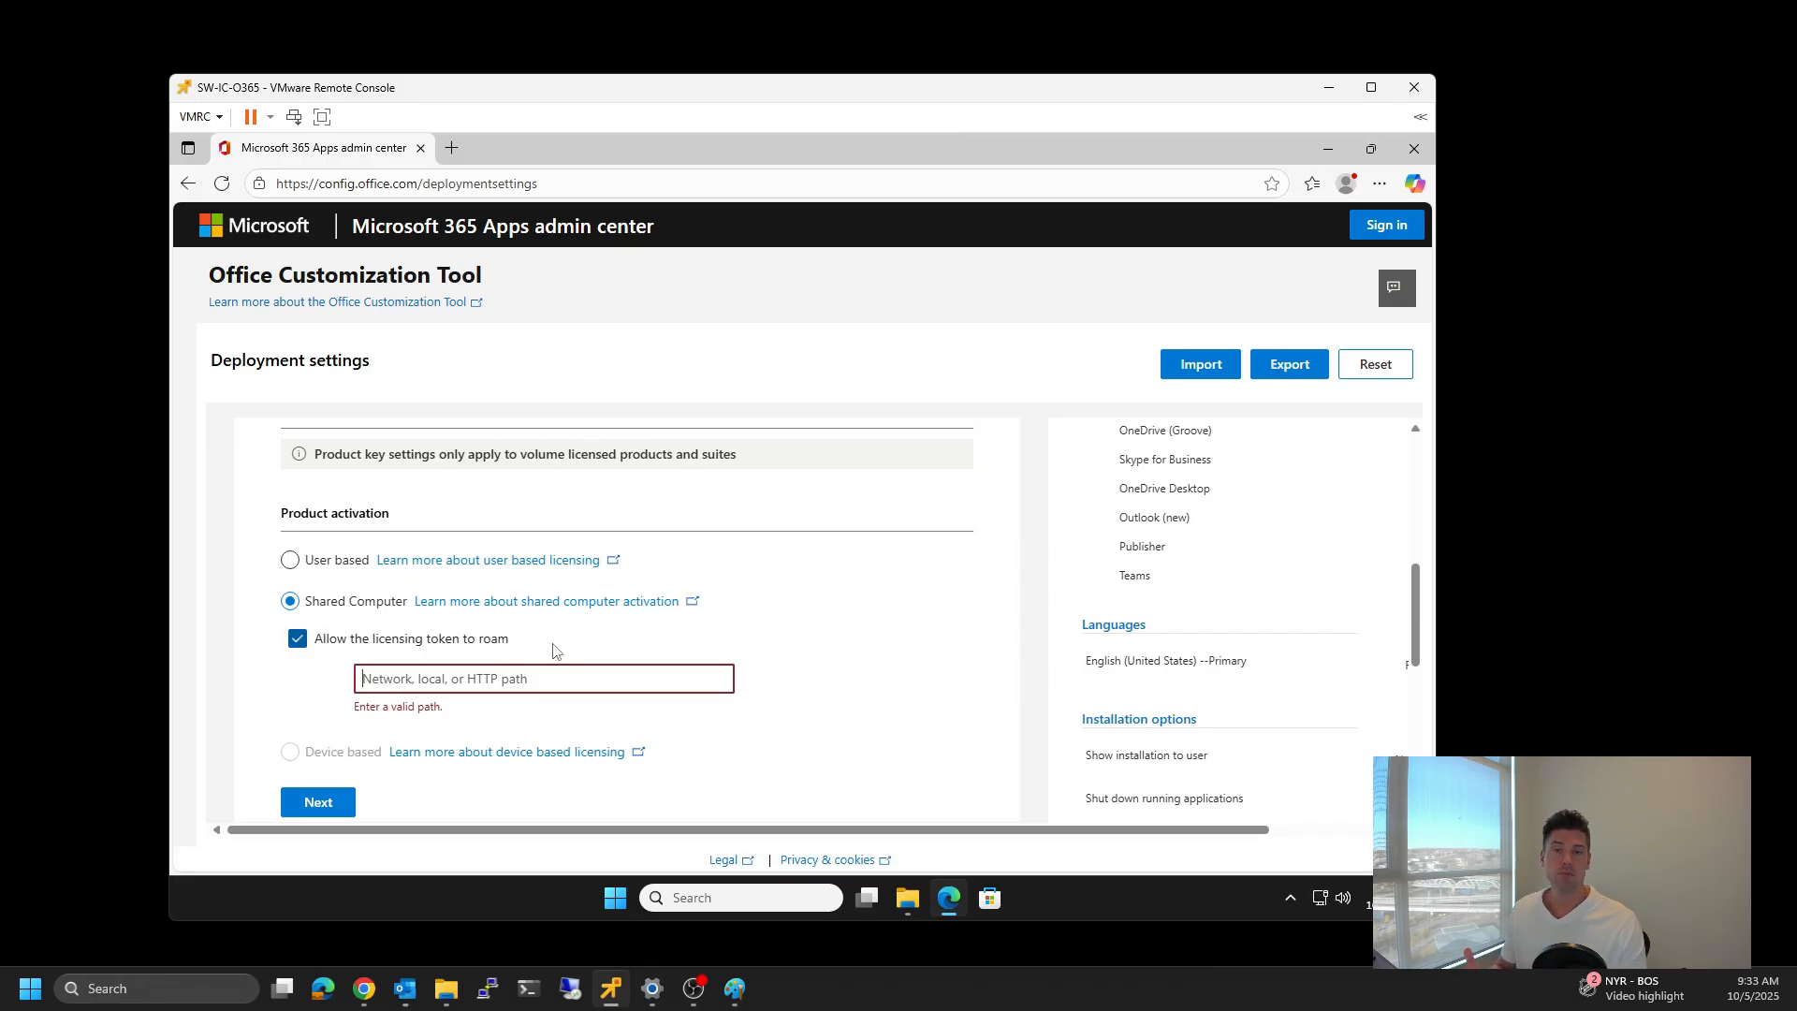
pyautogui.click(297, 644)
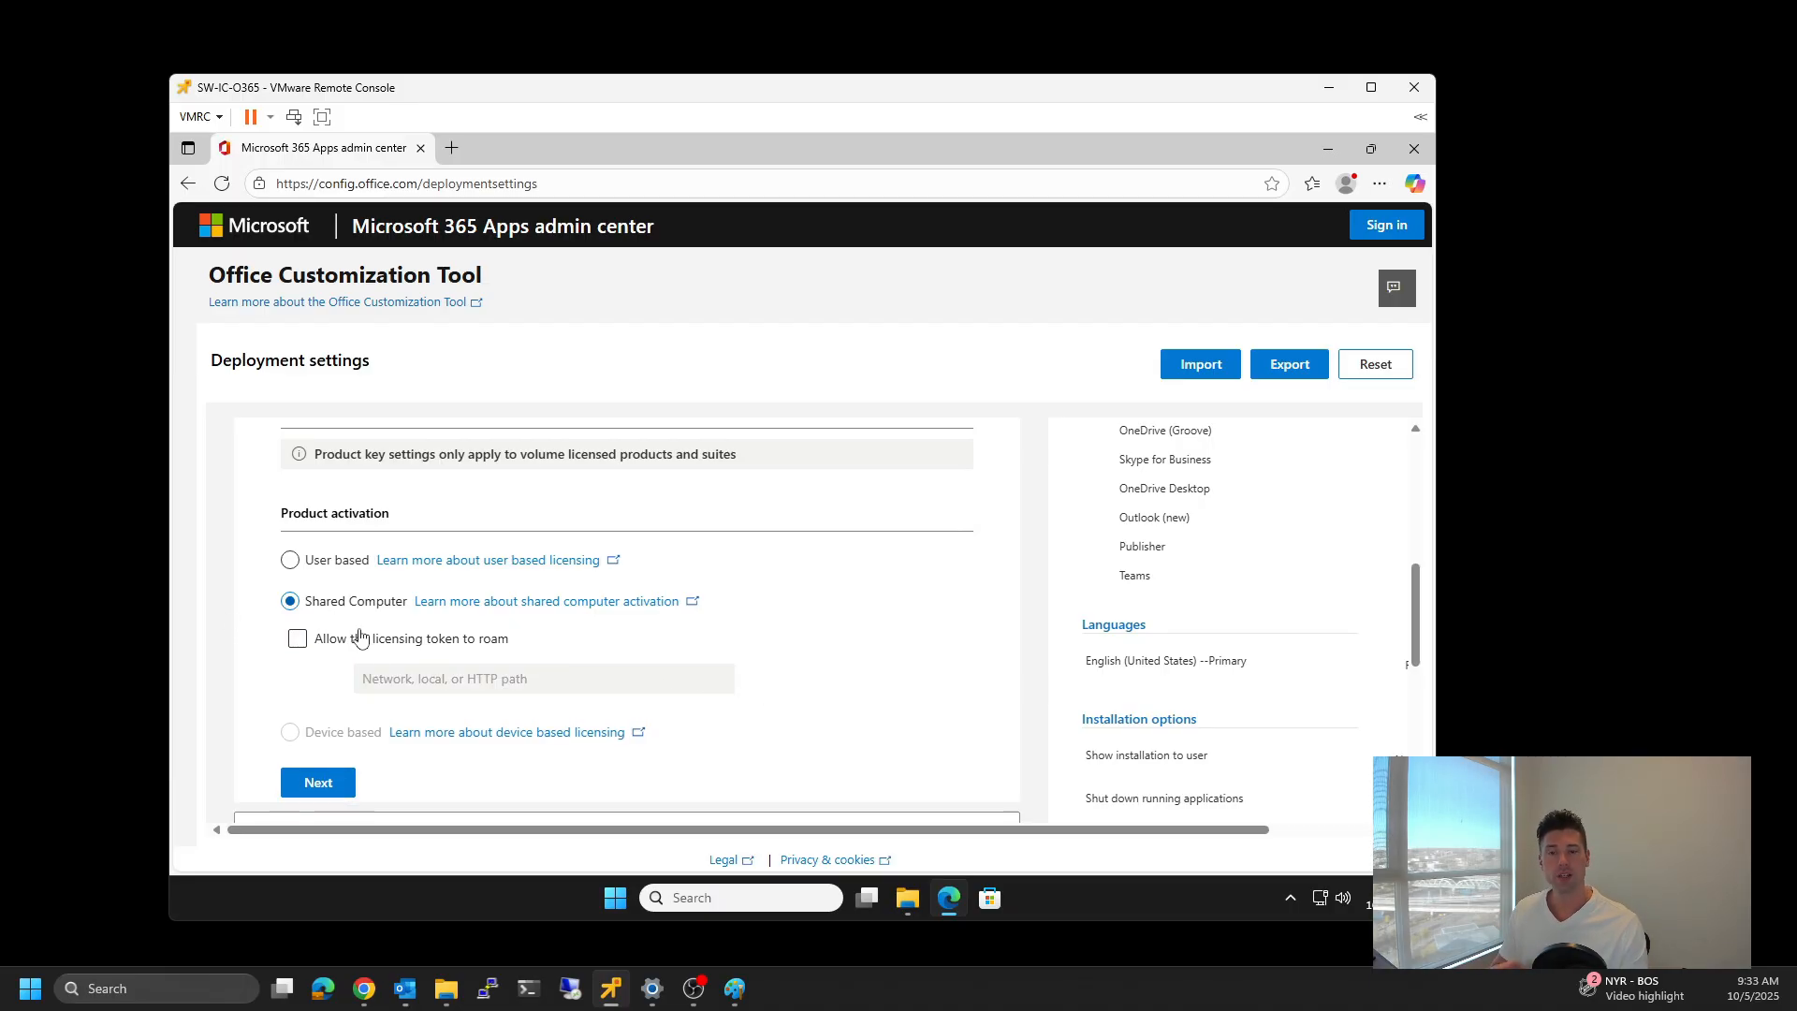
# Step: Continue to the General settings, enter the organization name for the Company property, and continue to the Application preferences
pyautogui.click(339, 786)
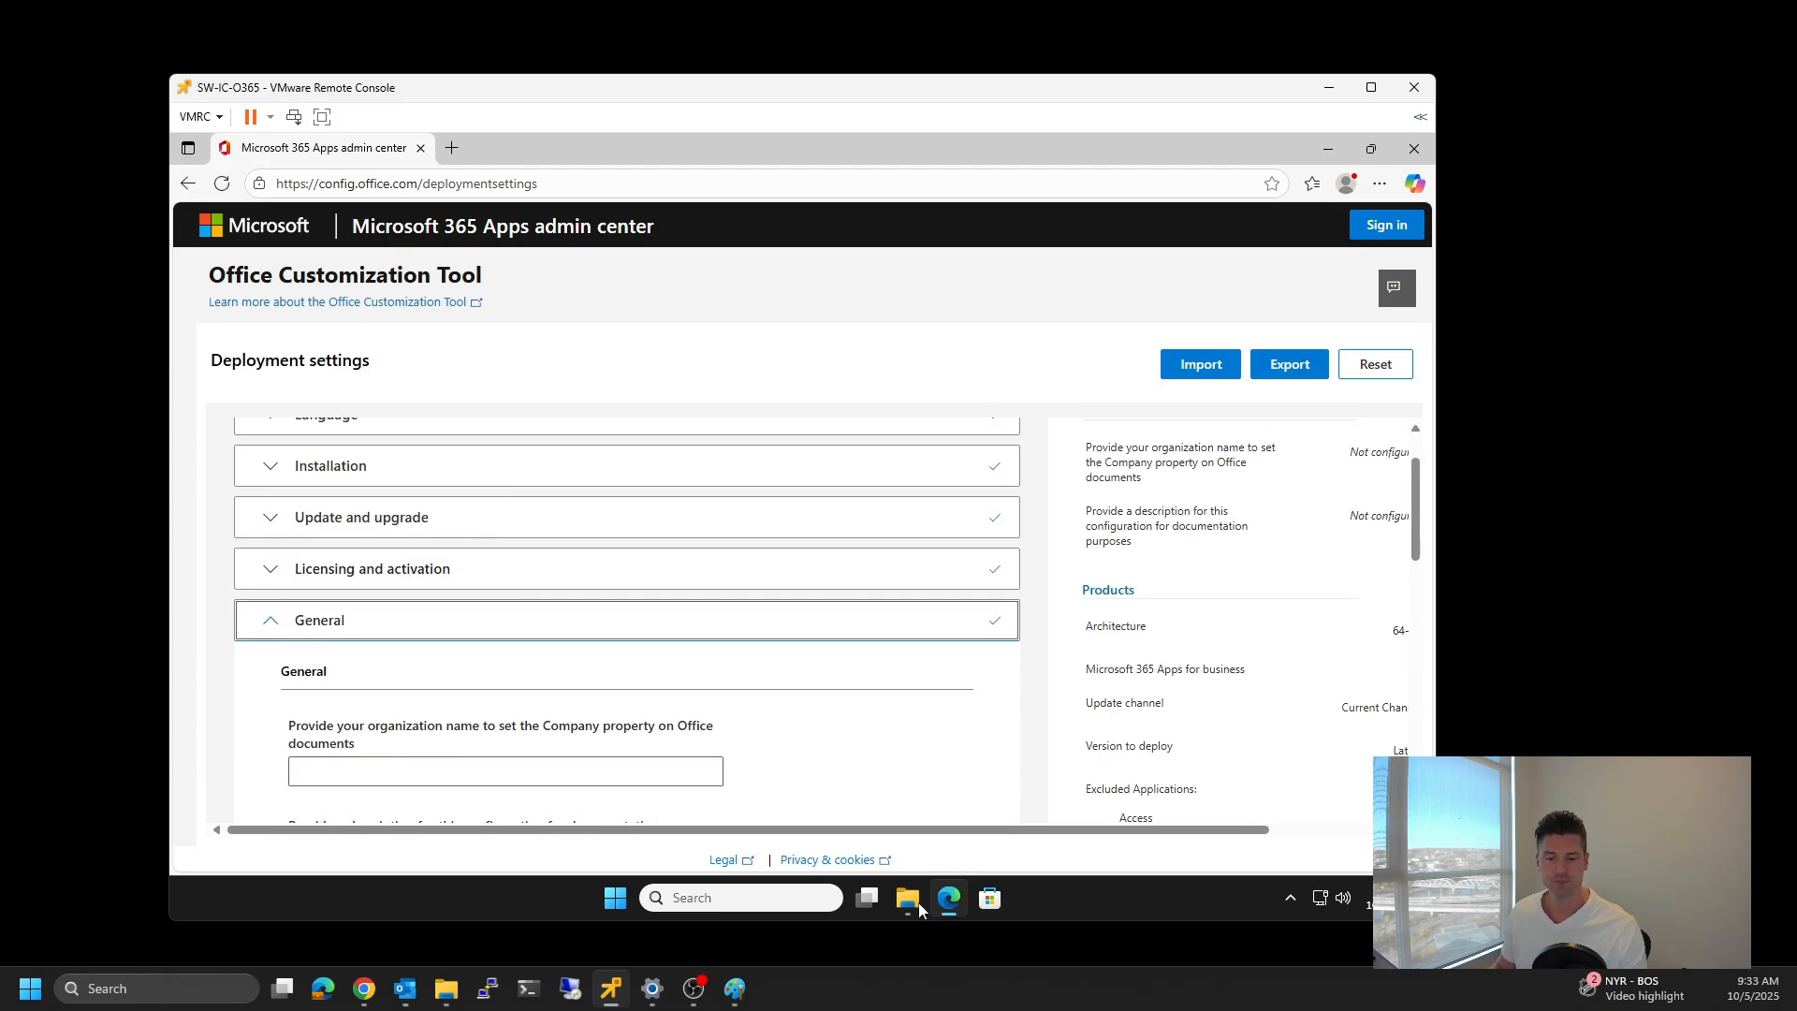
pyautogui.scroll(-1, 888, 793)
pyautogui.click(454, 677)
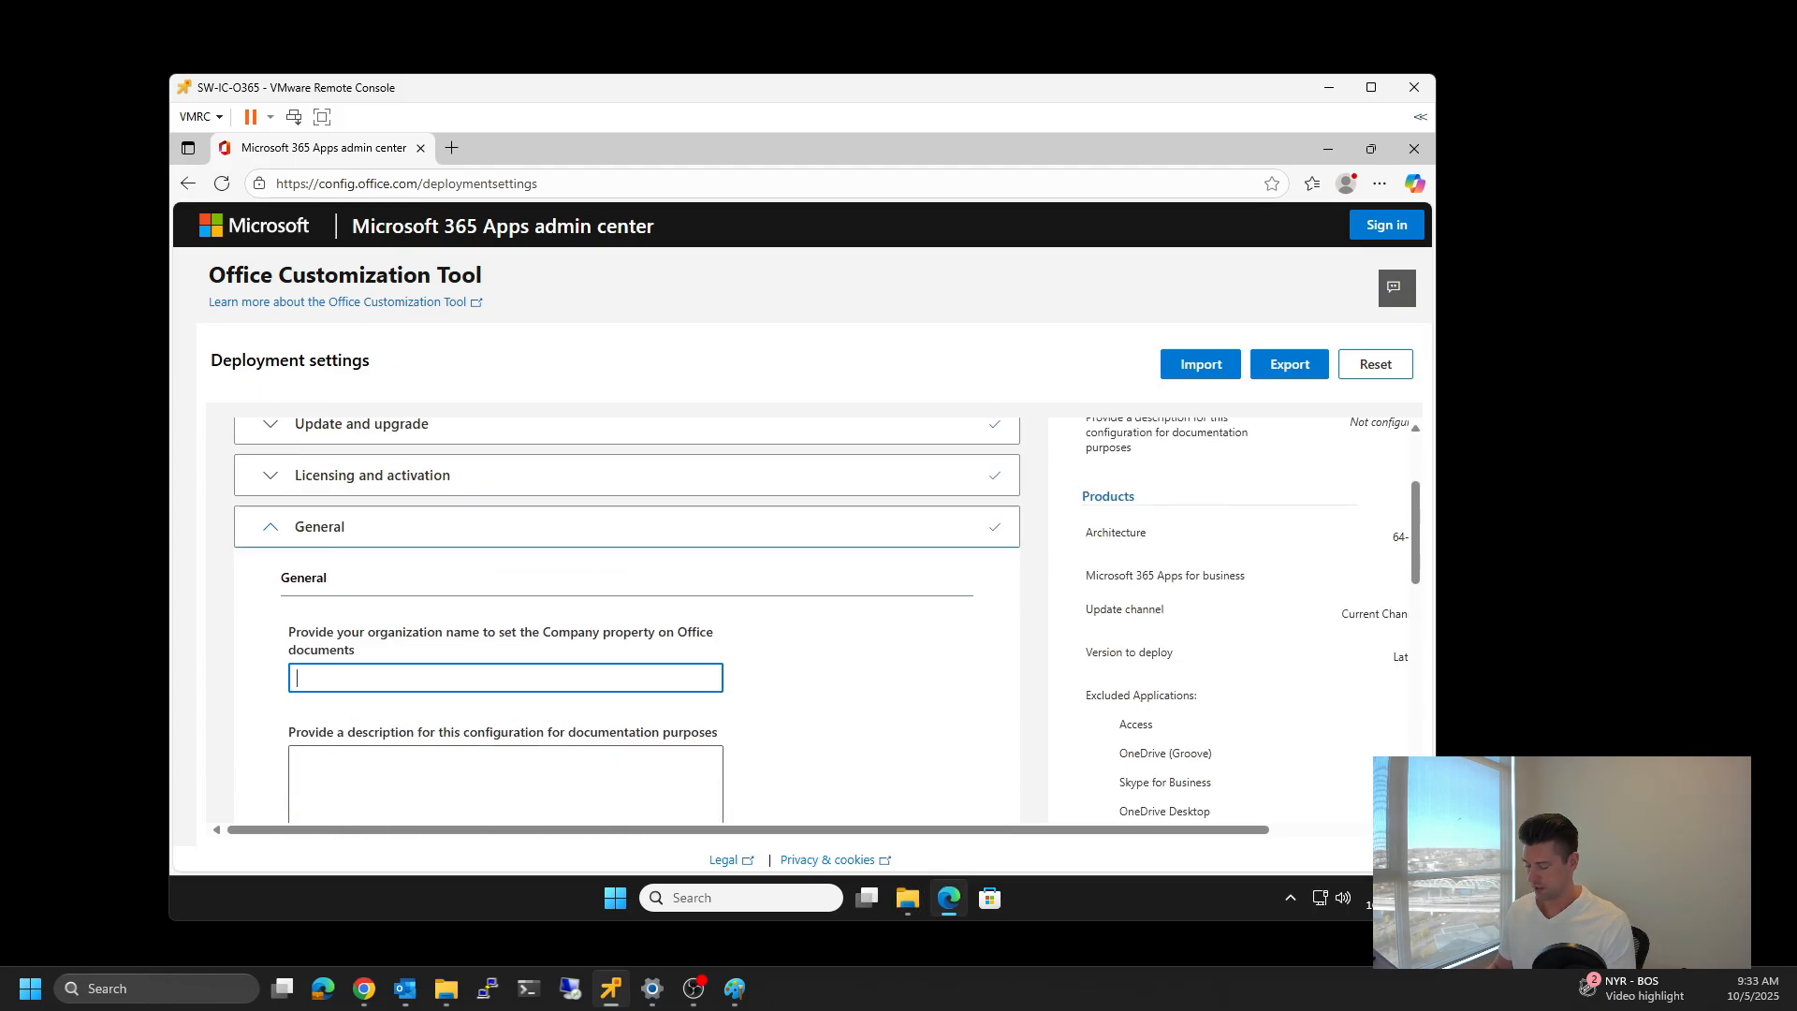
pyautogui.write('Stephen Wagner')
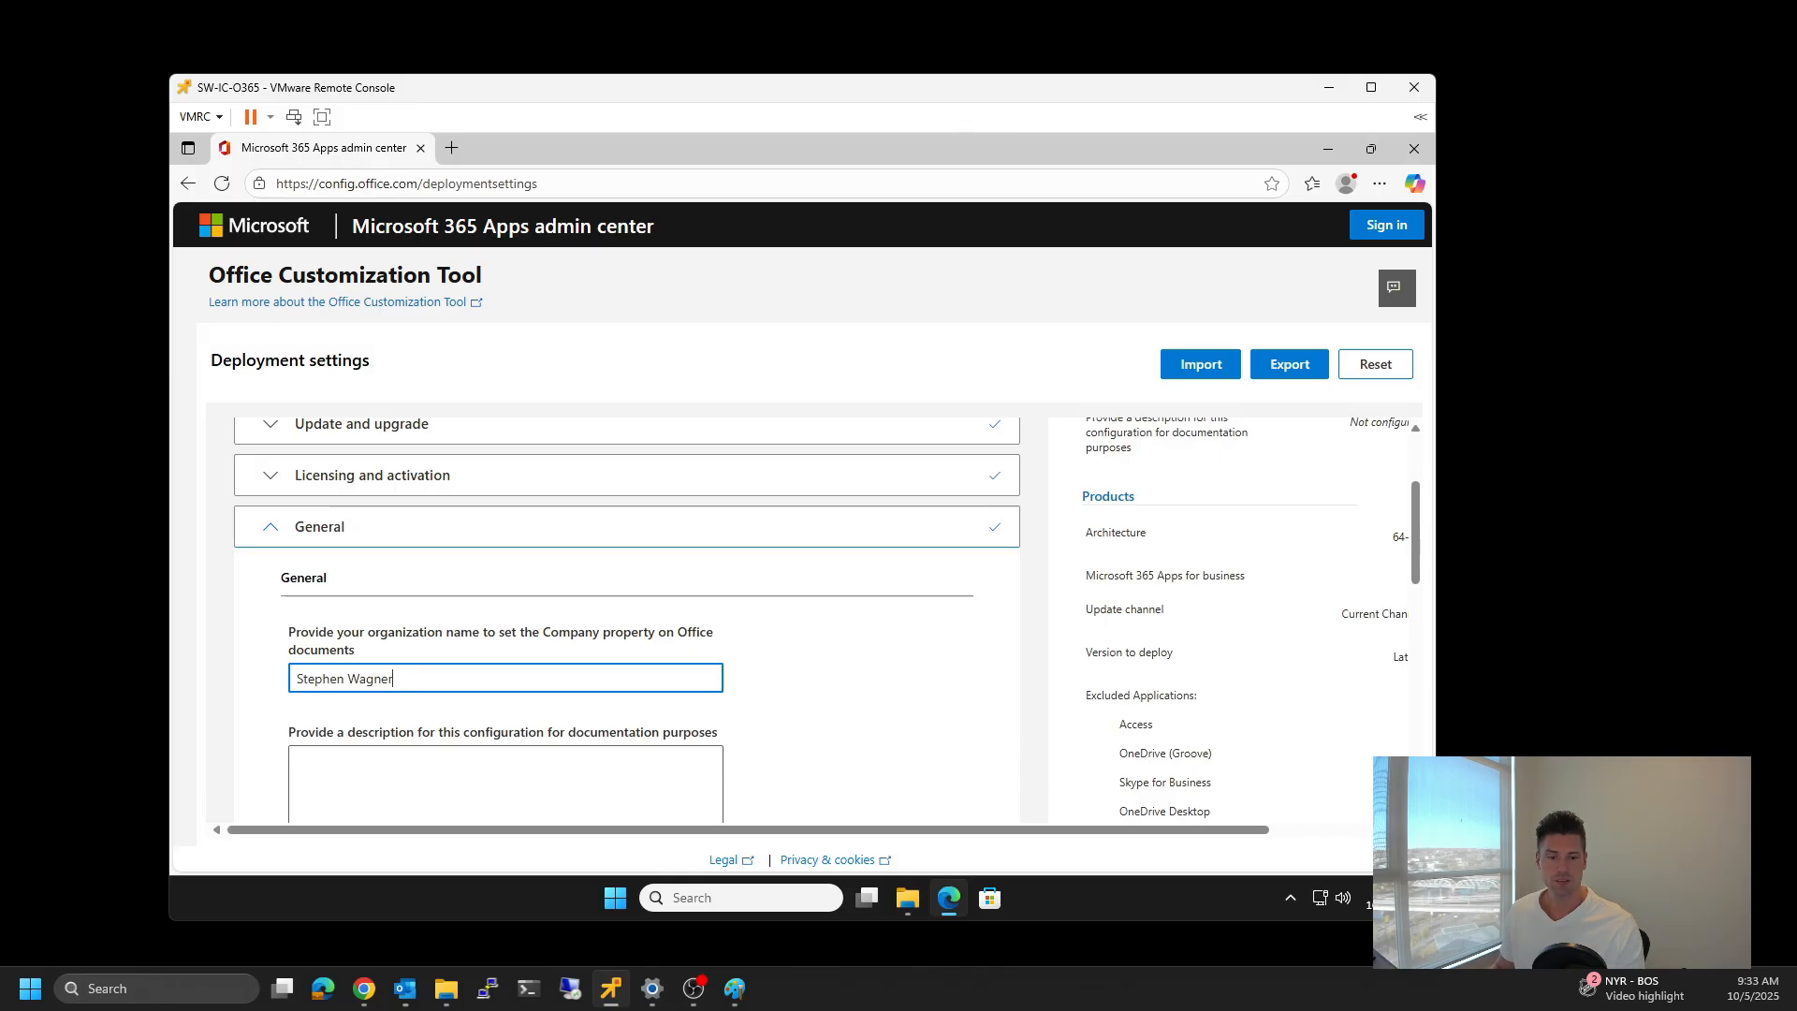
pyautogui.scroll(-4, 876, 649)
pyautogui.click(320, 515)
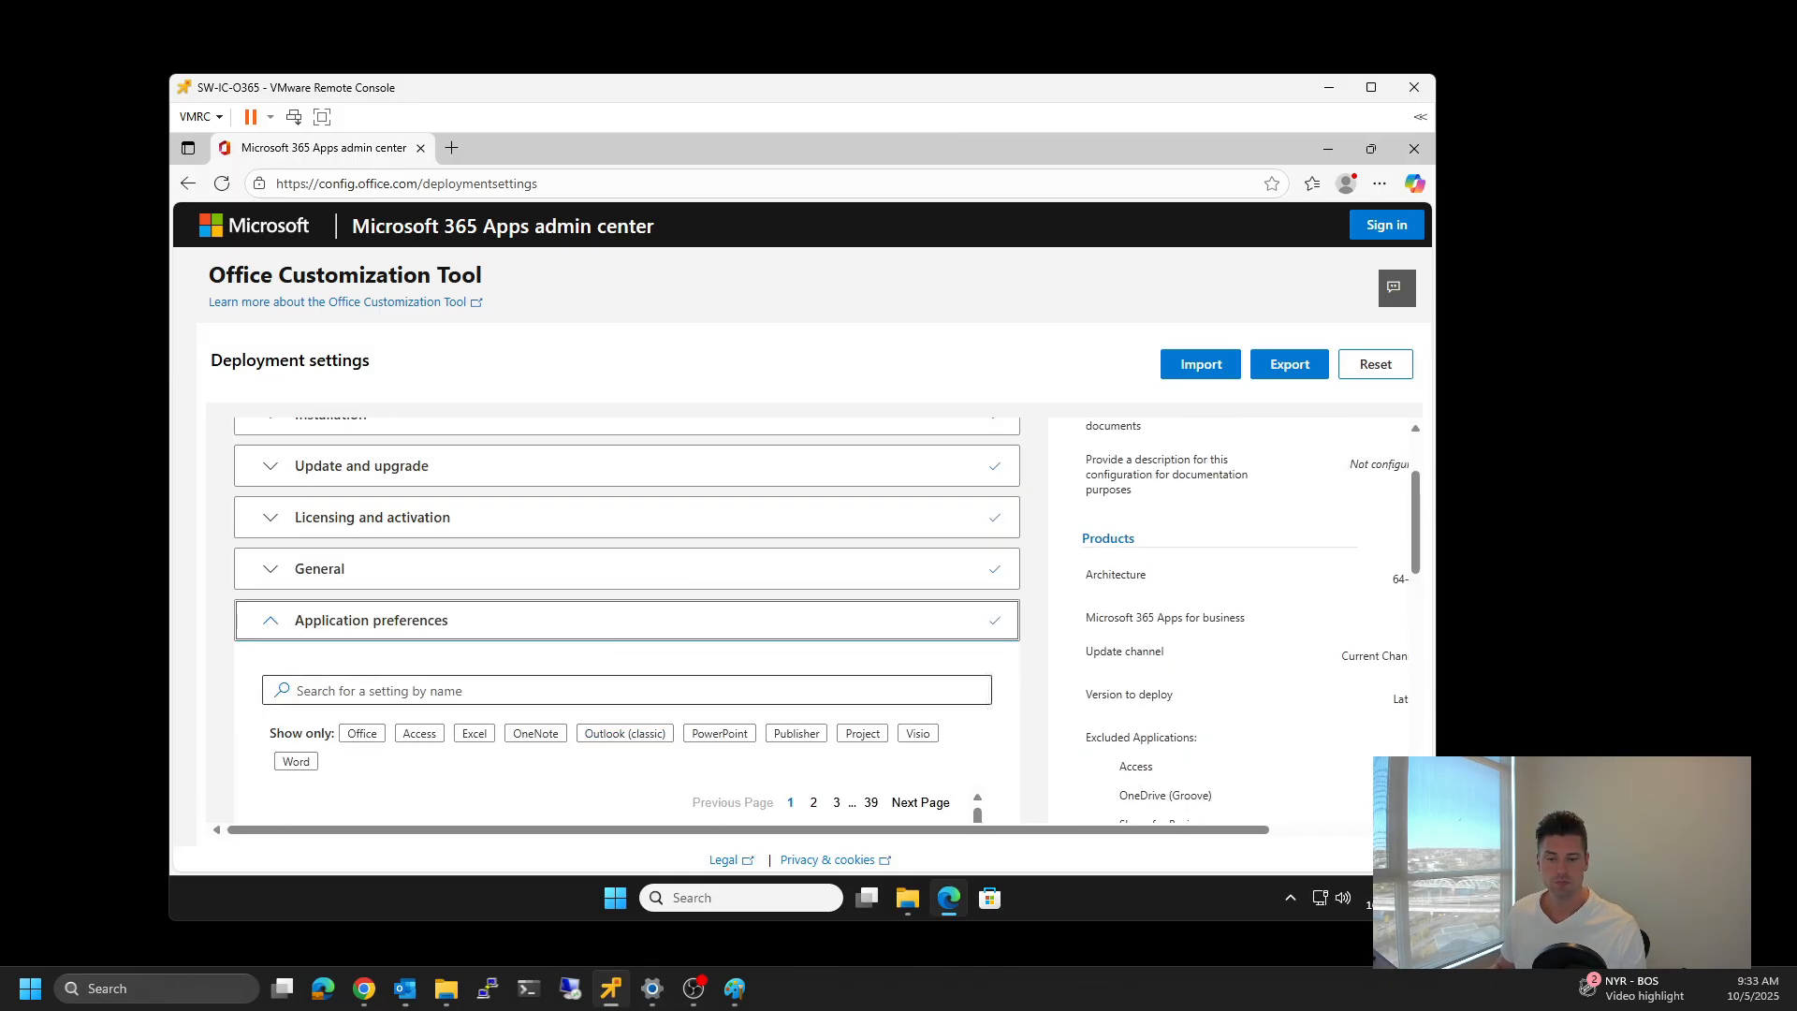
# Step: Finish the application preferences without changes and start exporting the configuration, choosing Keep Current Settings for the default file format
pyautogui.scroll(-15, 991, 614)
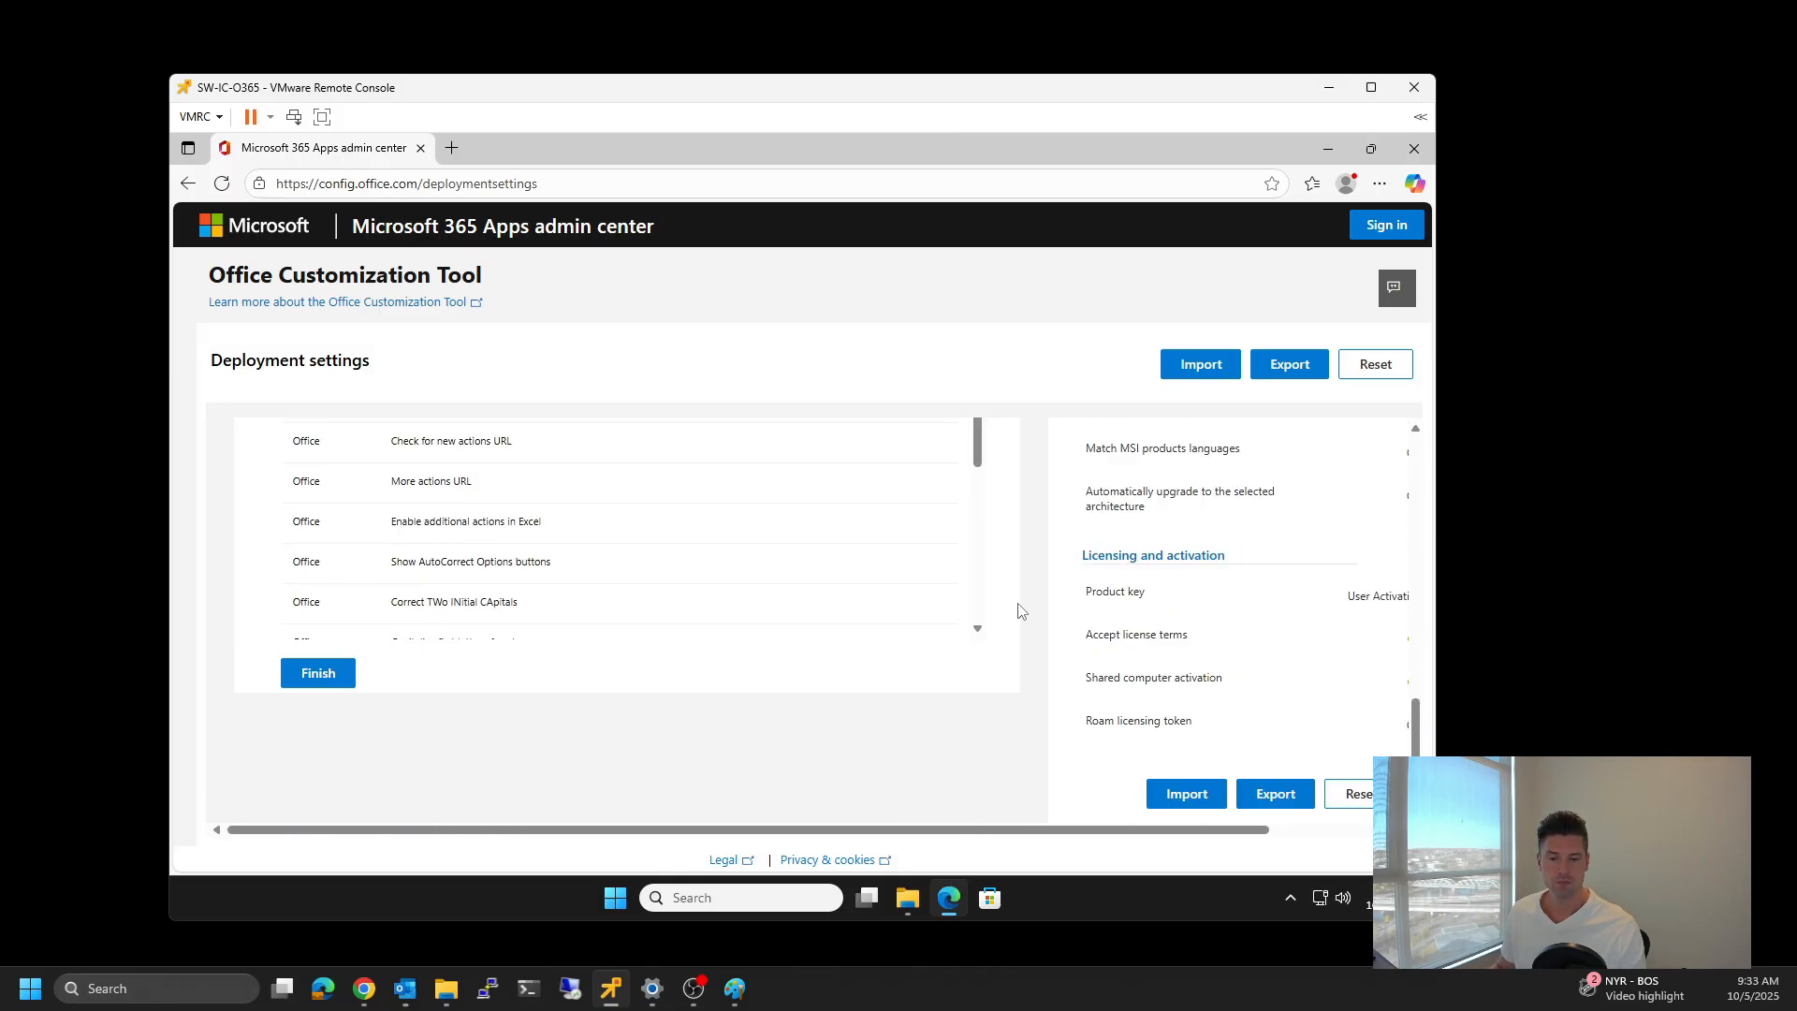
pyautogui.click(323, 671)
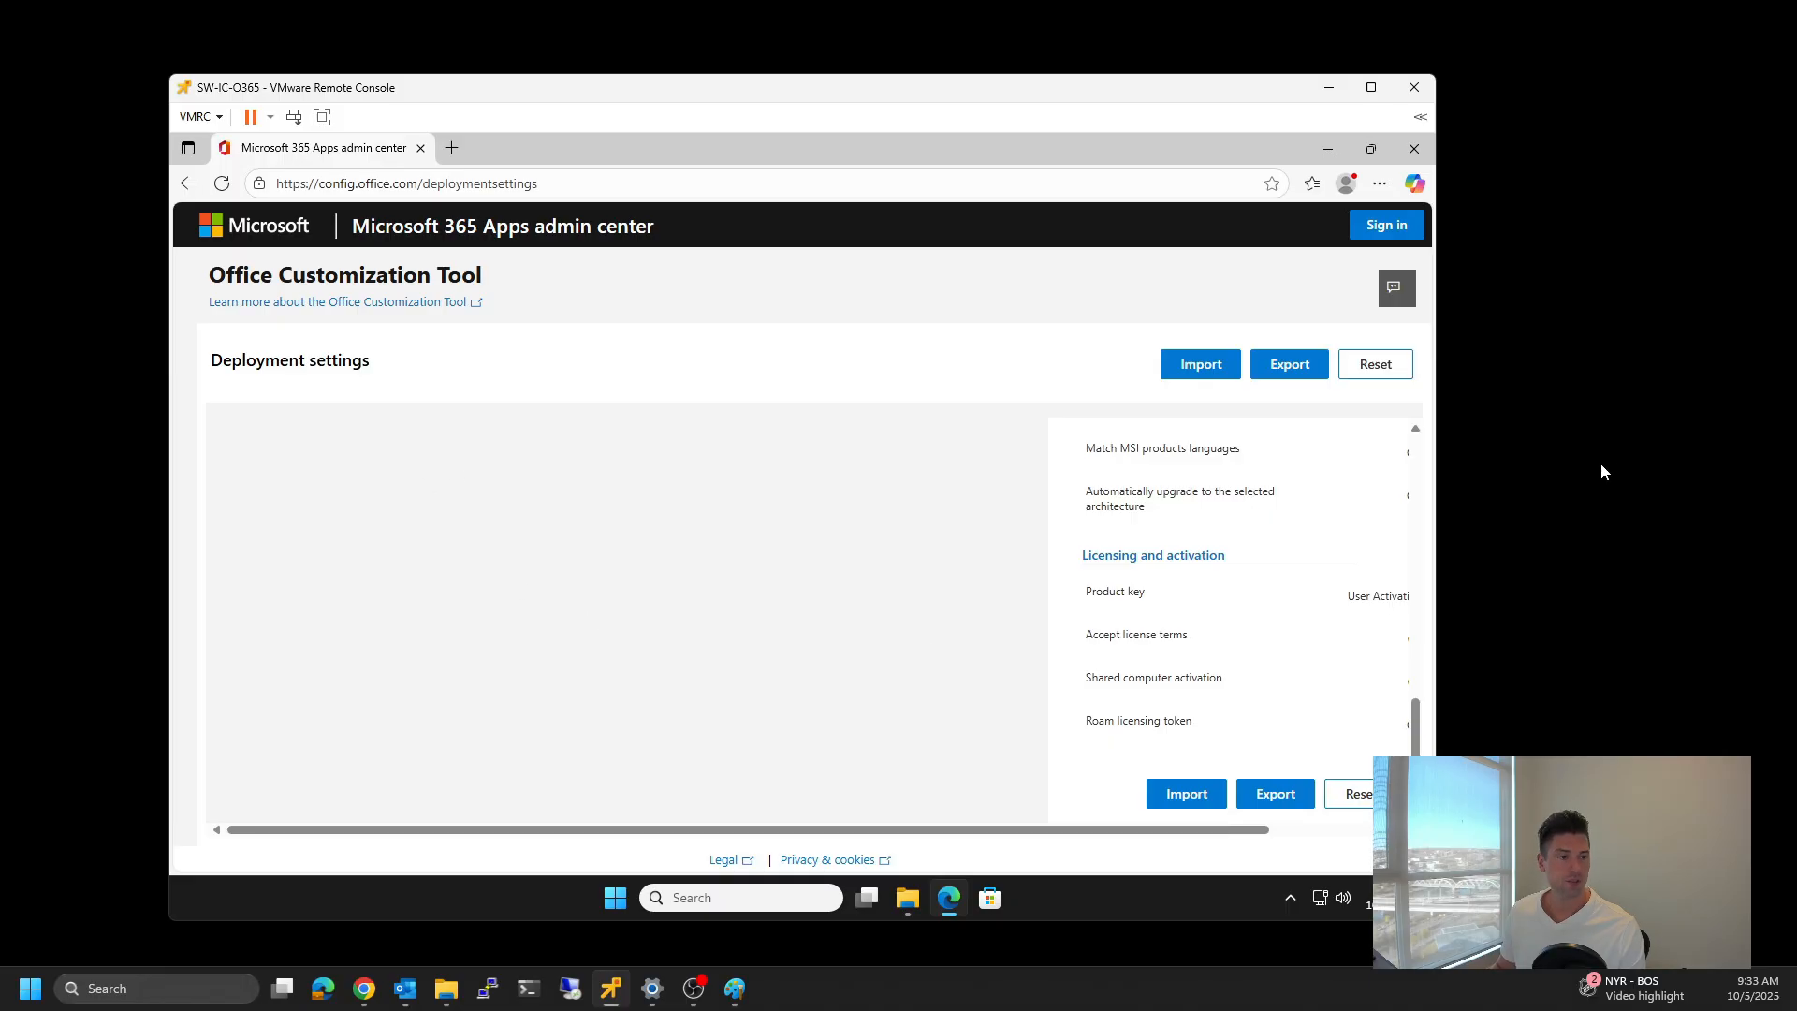
pyautogui.click(1289, 364)
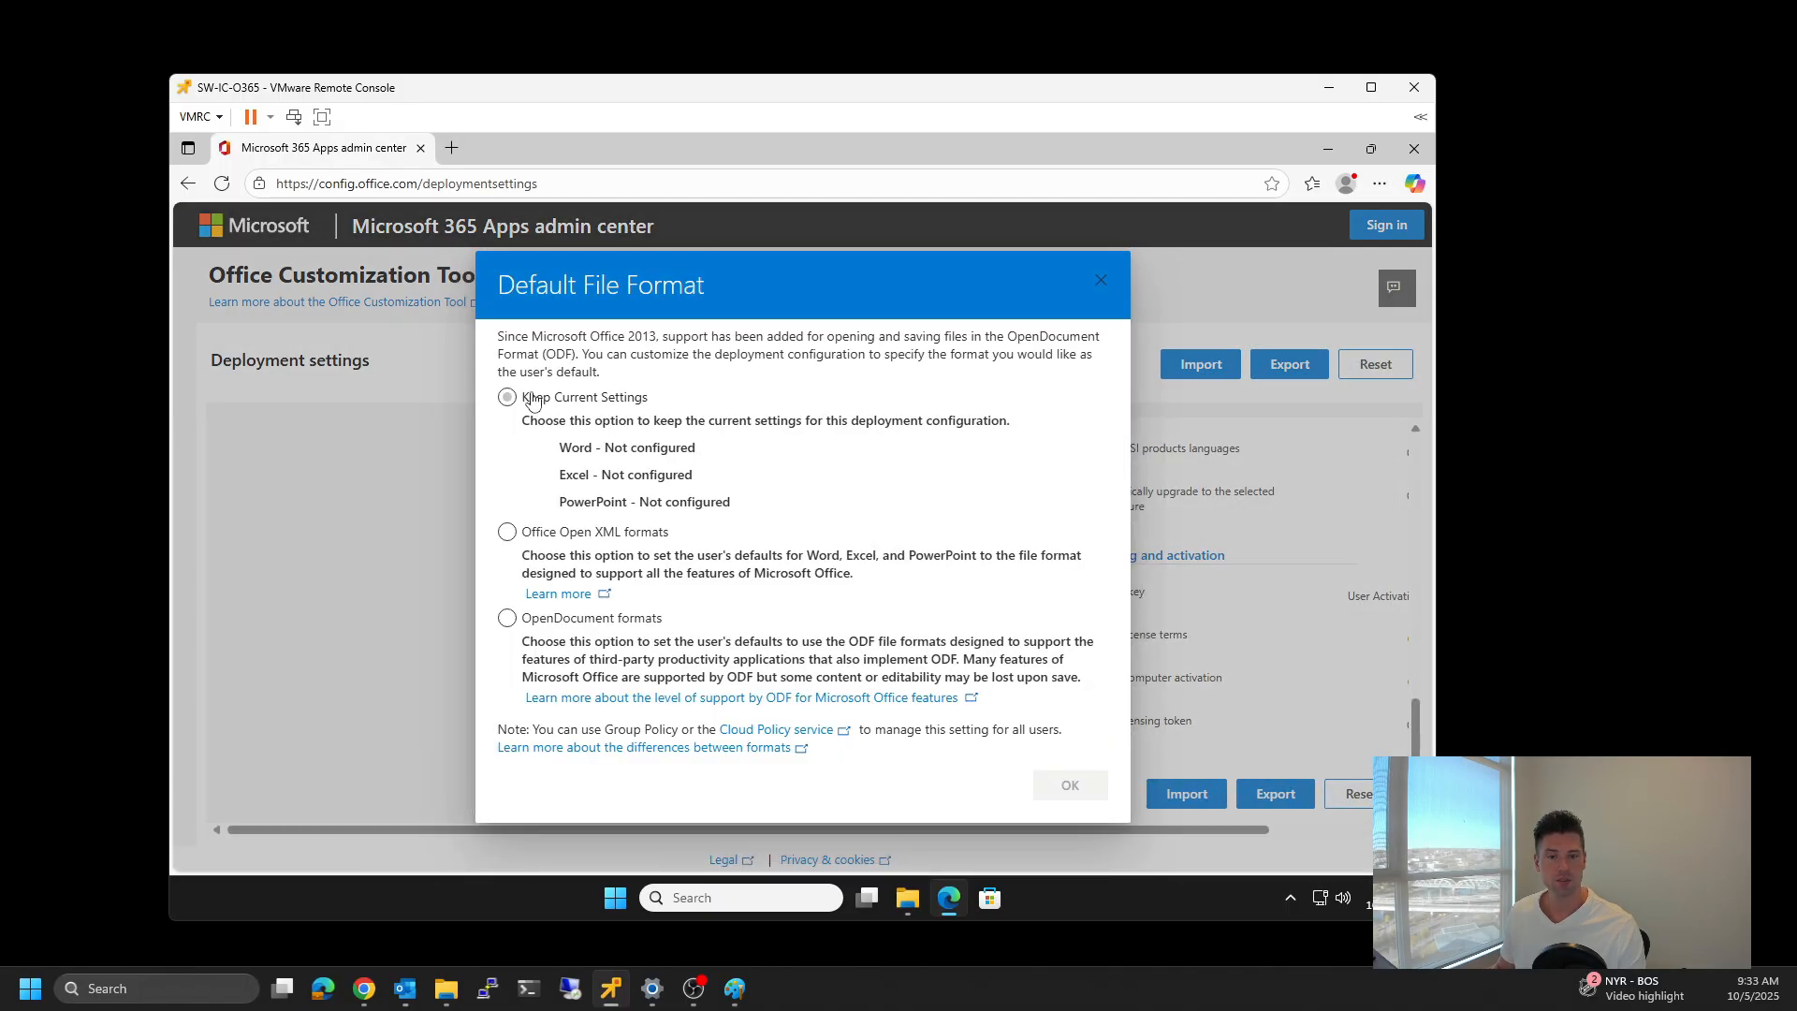
pyautogui.click(533, 401)
pyautogui.click(1072, 786)
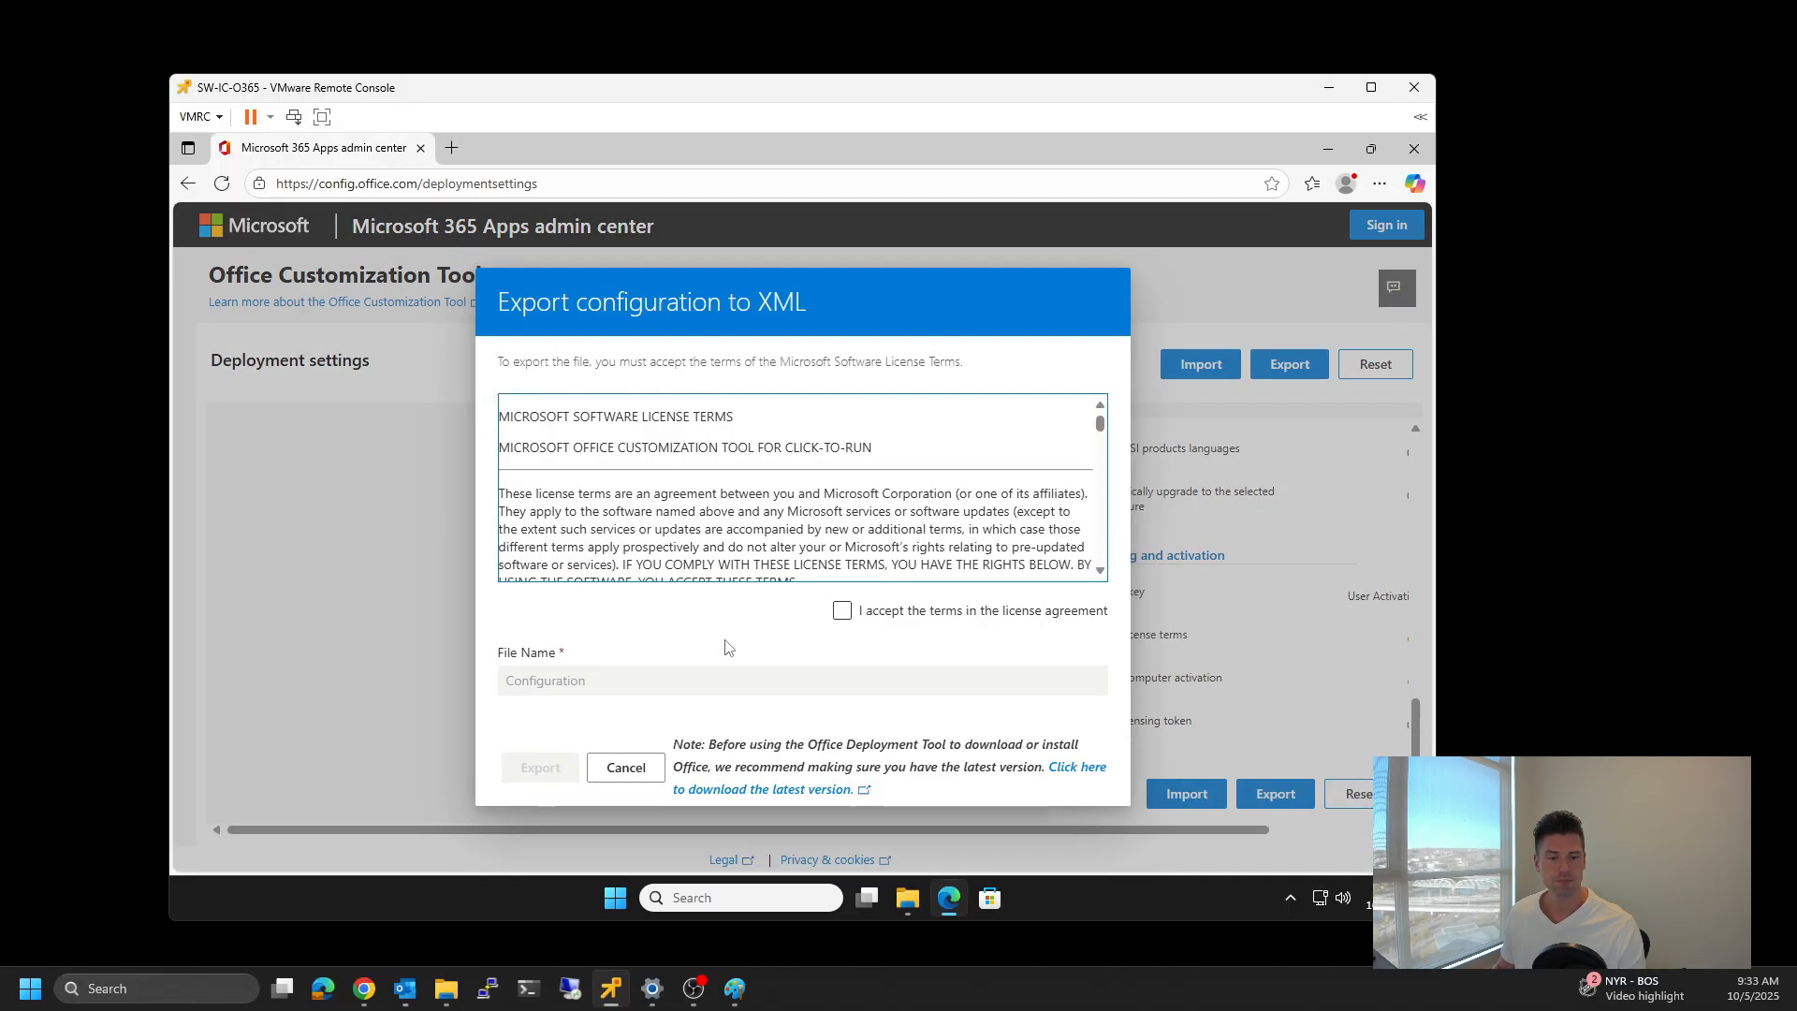
# Step: Accept the license agreement, export the configuration under the file name SW-IC-O365, and keep the downloaded XML file
pyautogui.click(841, 610)
pyautogui.press('Tab')
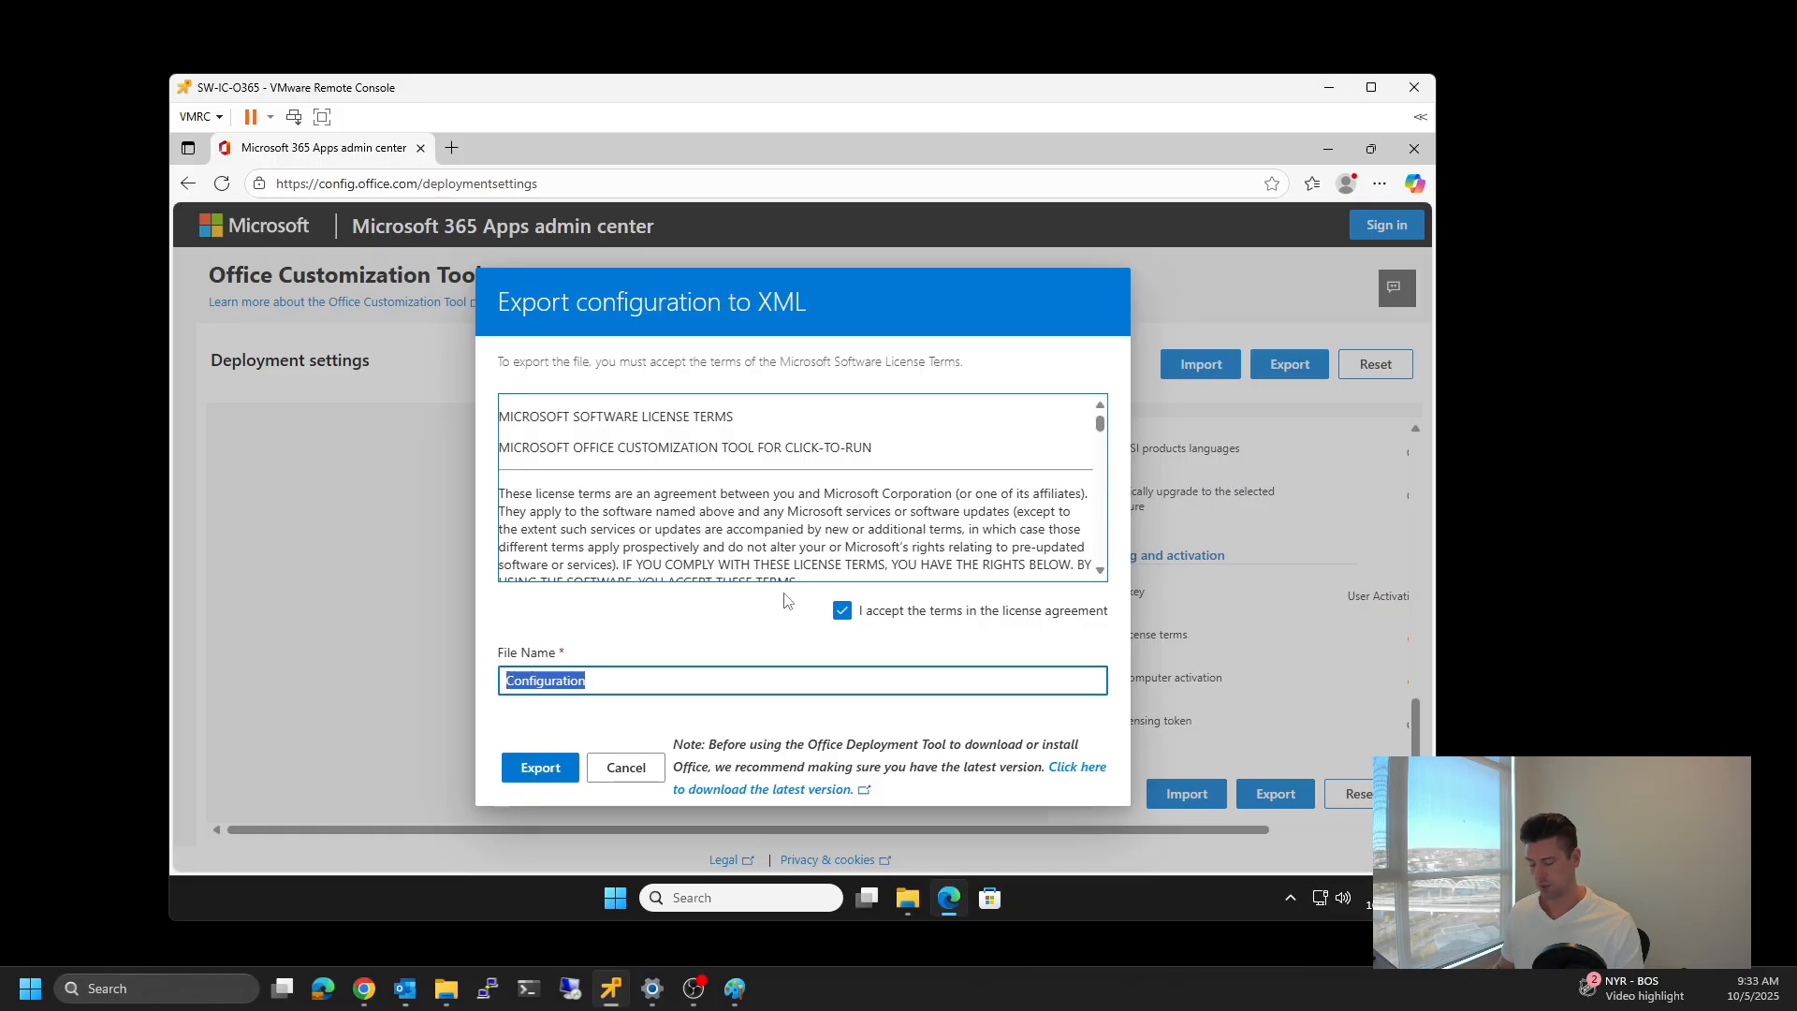
pyautogui.write('SW-IC-')
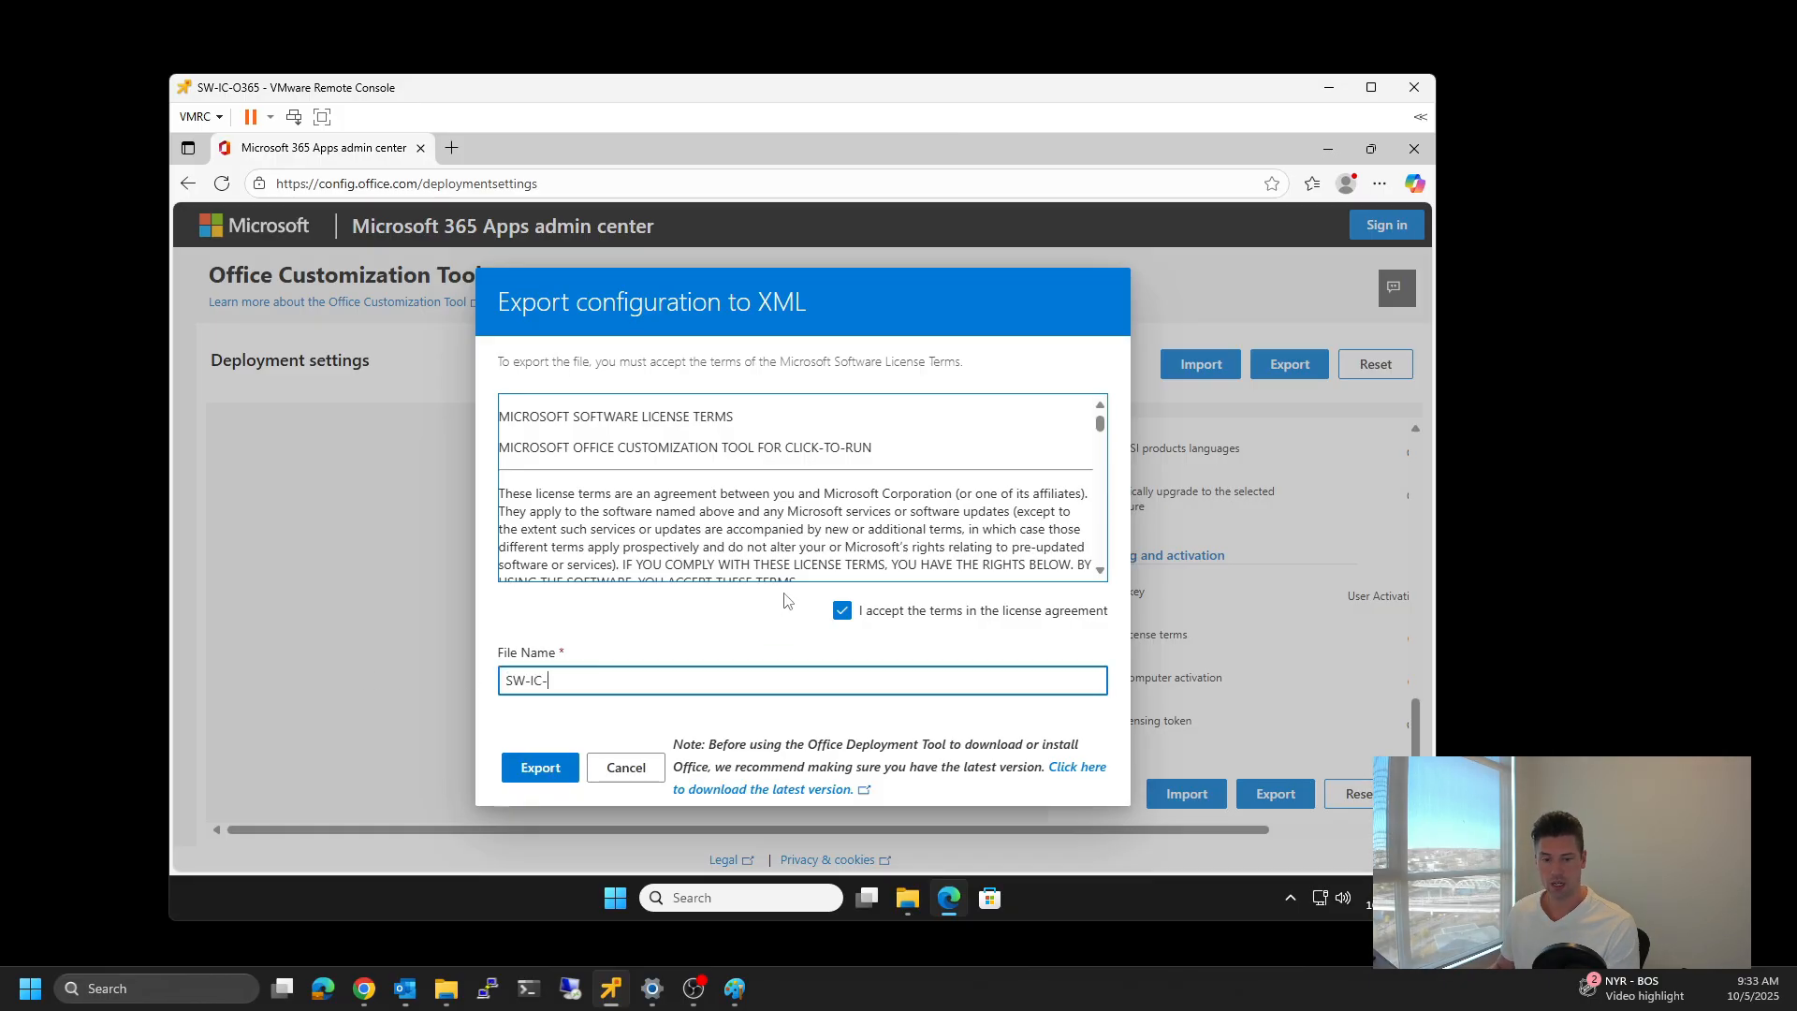
pyautogui.write('O365')
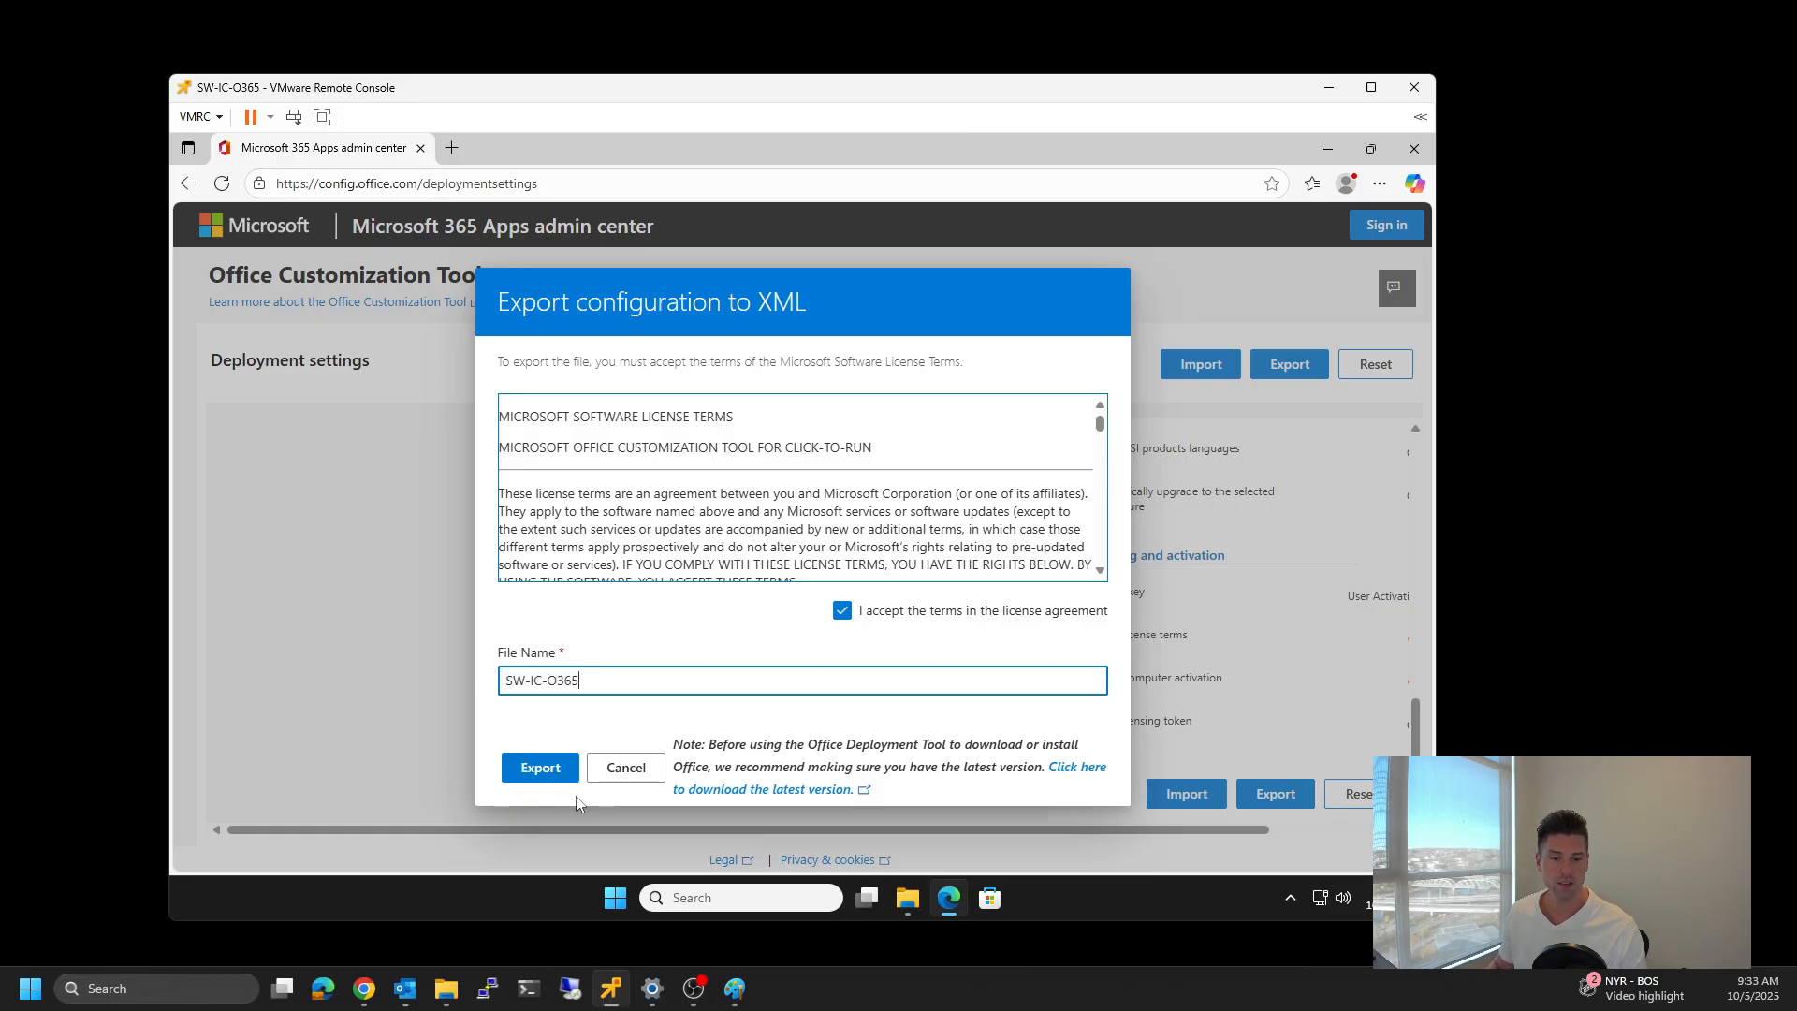
pyautogui.click(554, 773)
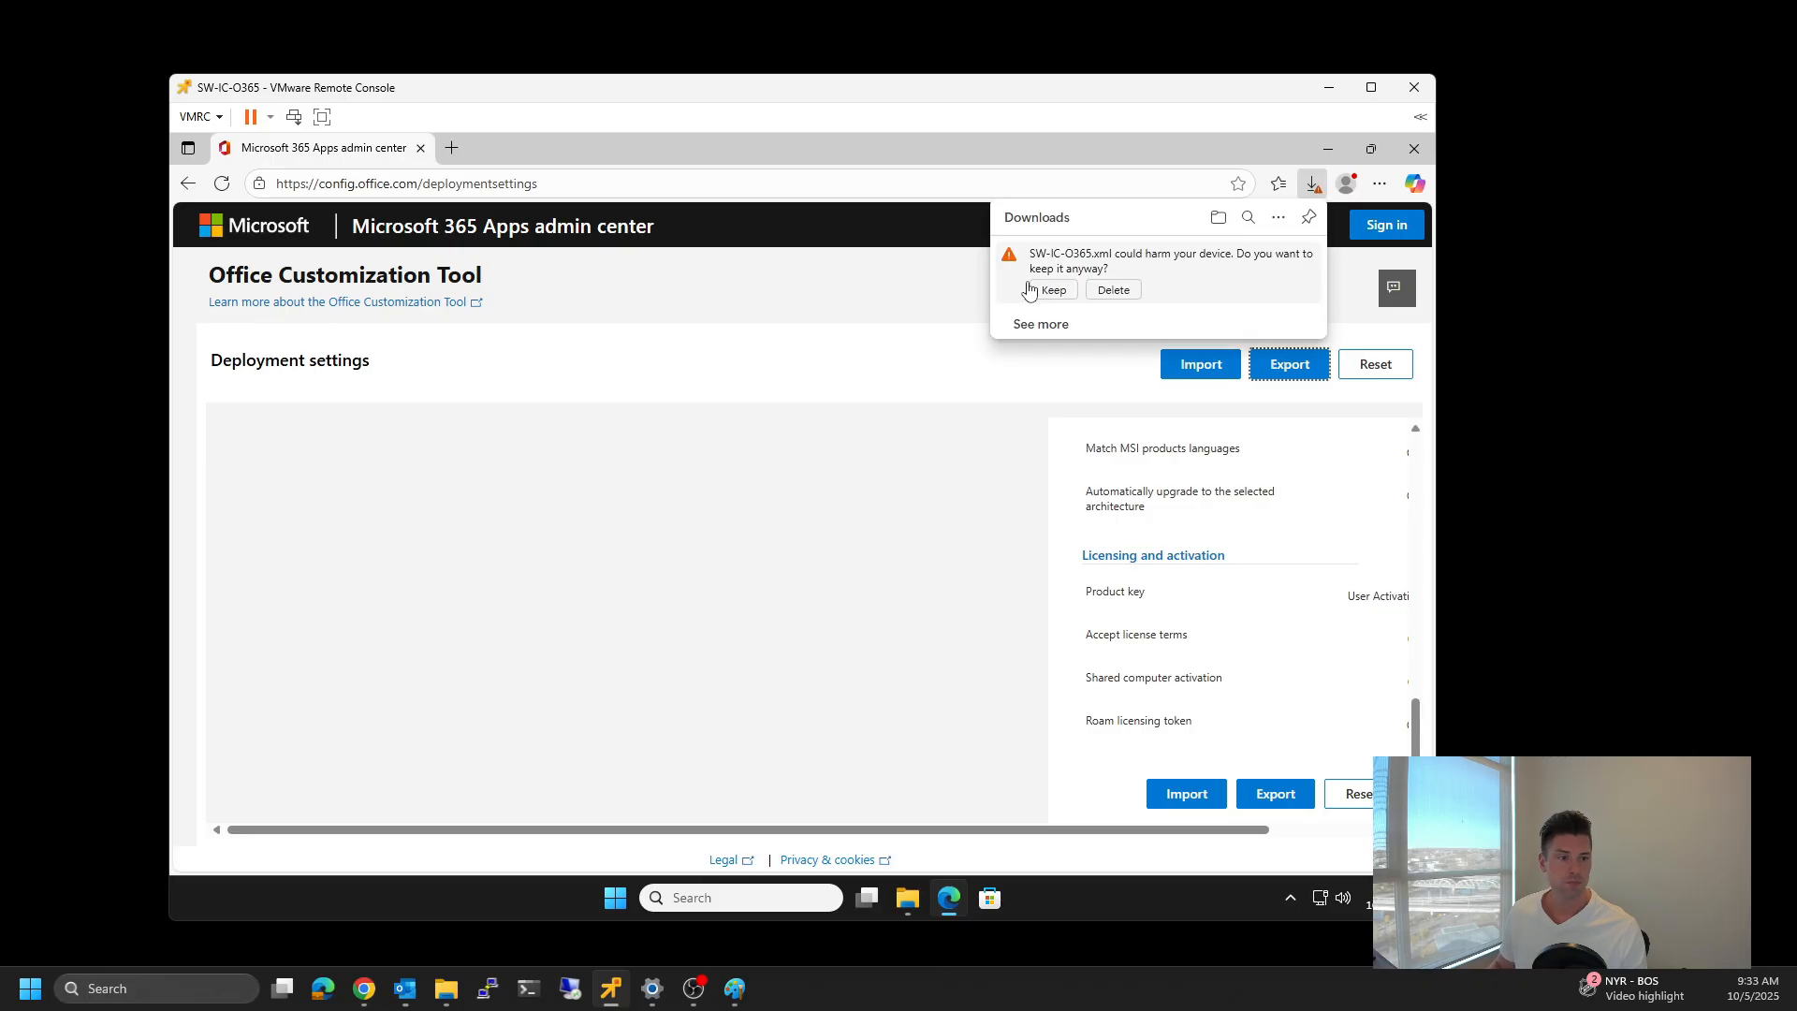
pyautogui.click(1032, 291)
# Step: Move SW-IC-O365.xml from the Downloads folder to C:\Windows\IT\ODT and close the browser
pyautogui.click(1271, 256)
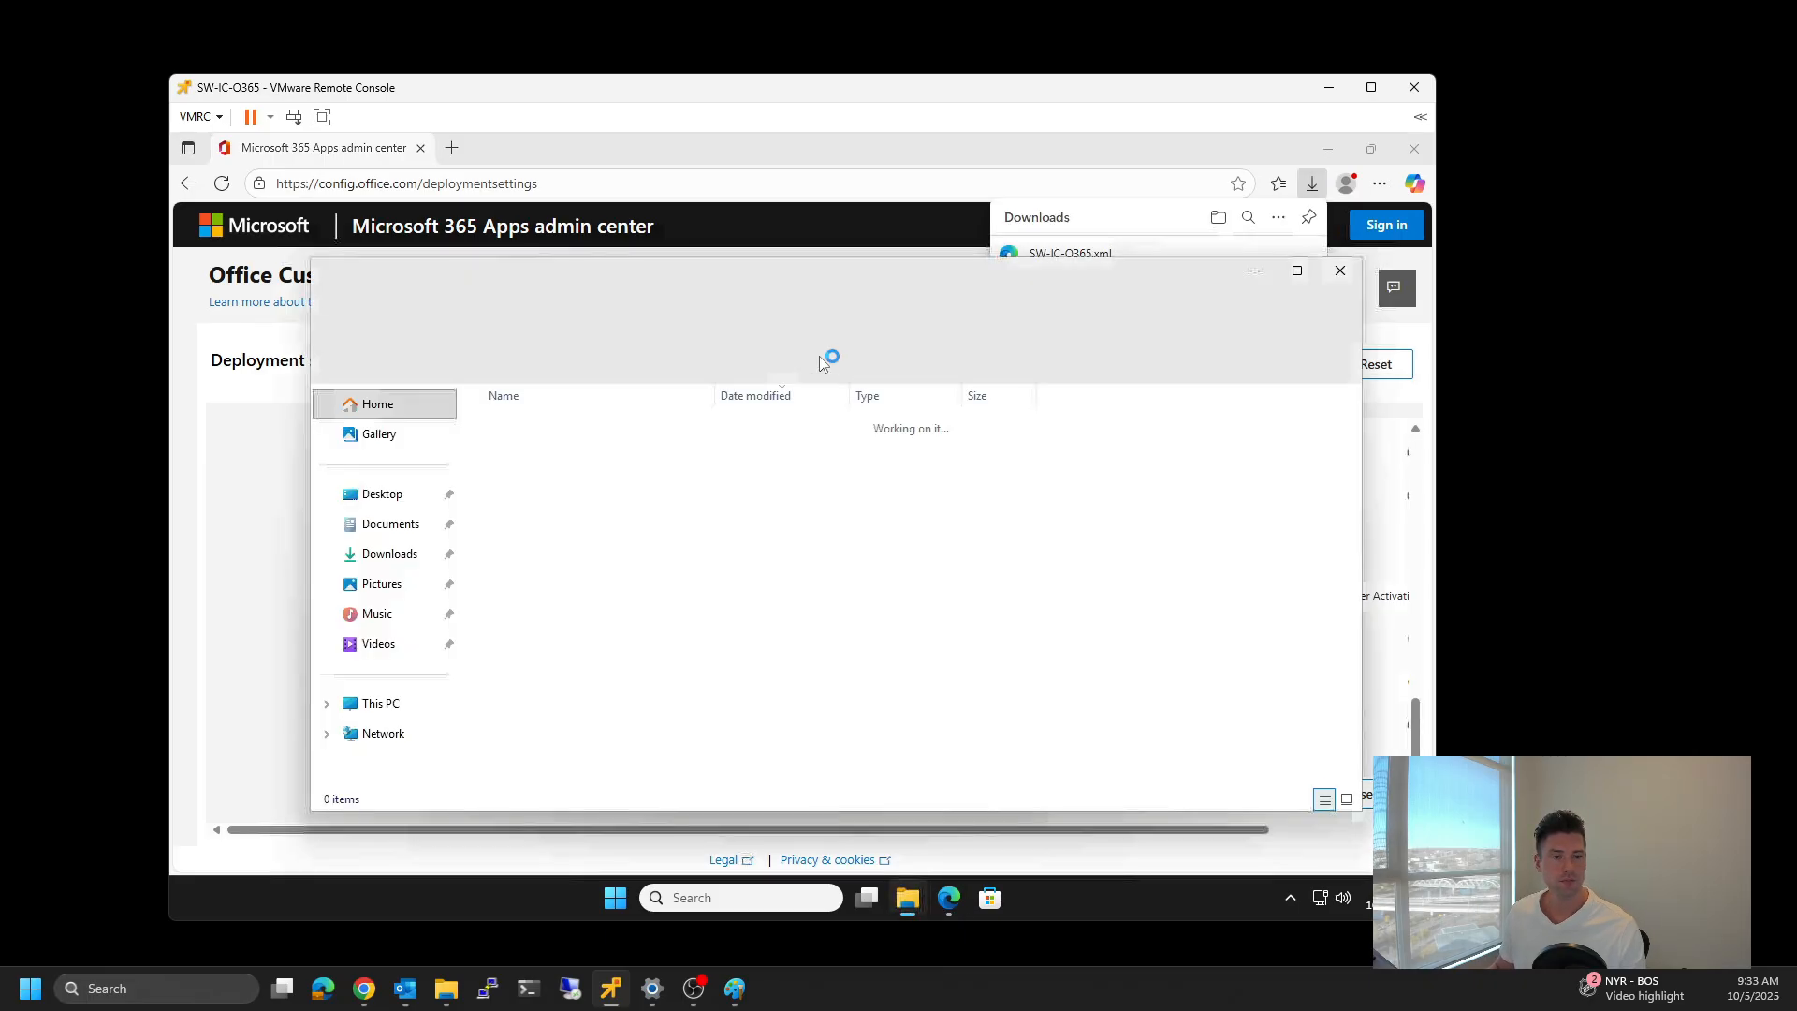
pyautogui.rightClick(531, 453)
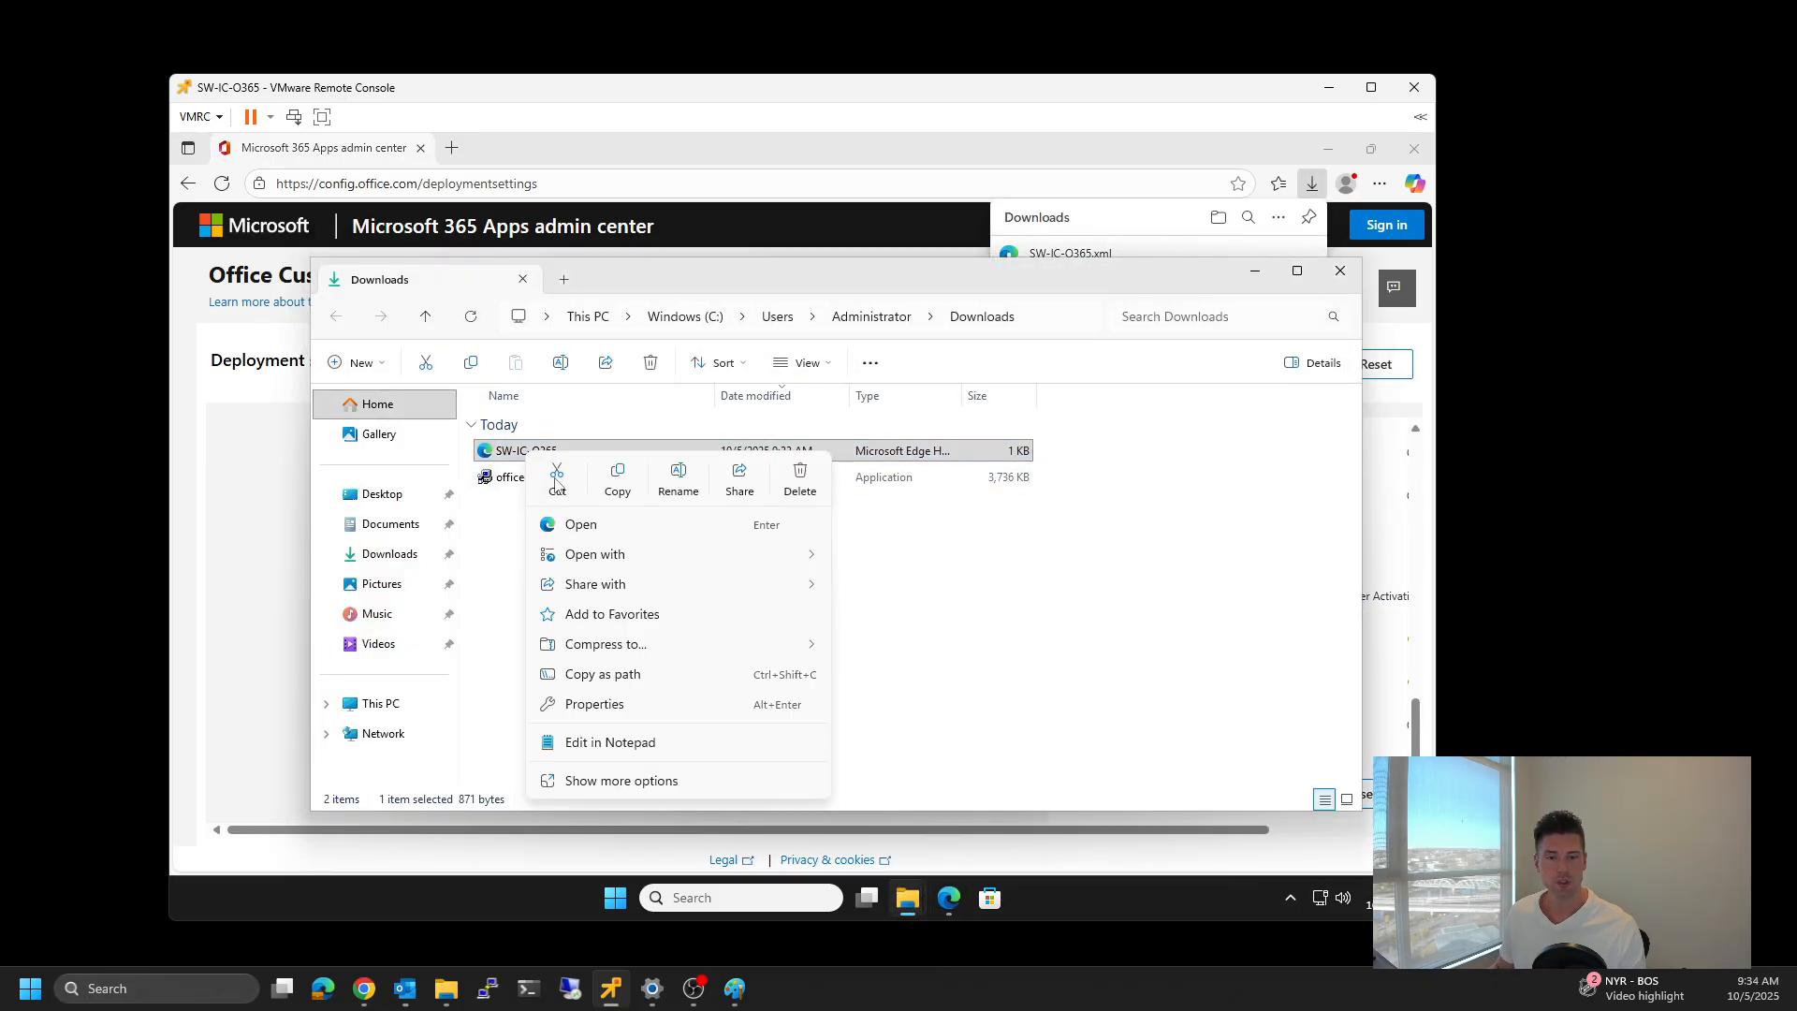
pyautogui.click(556, 483)
pyautogui.moveTo(907, 899)
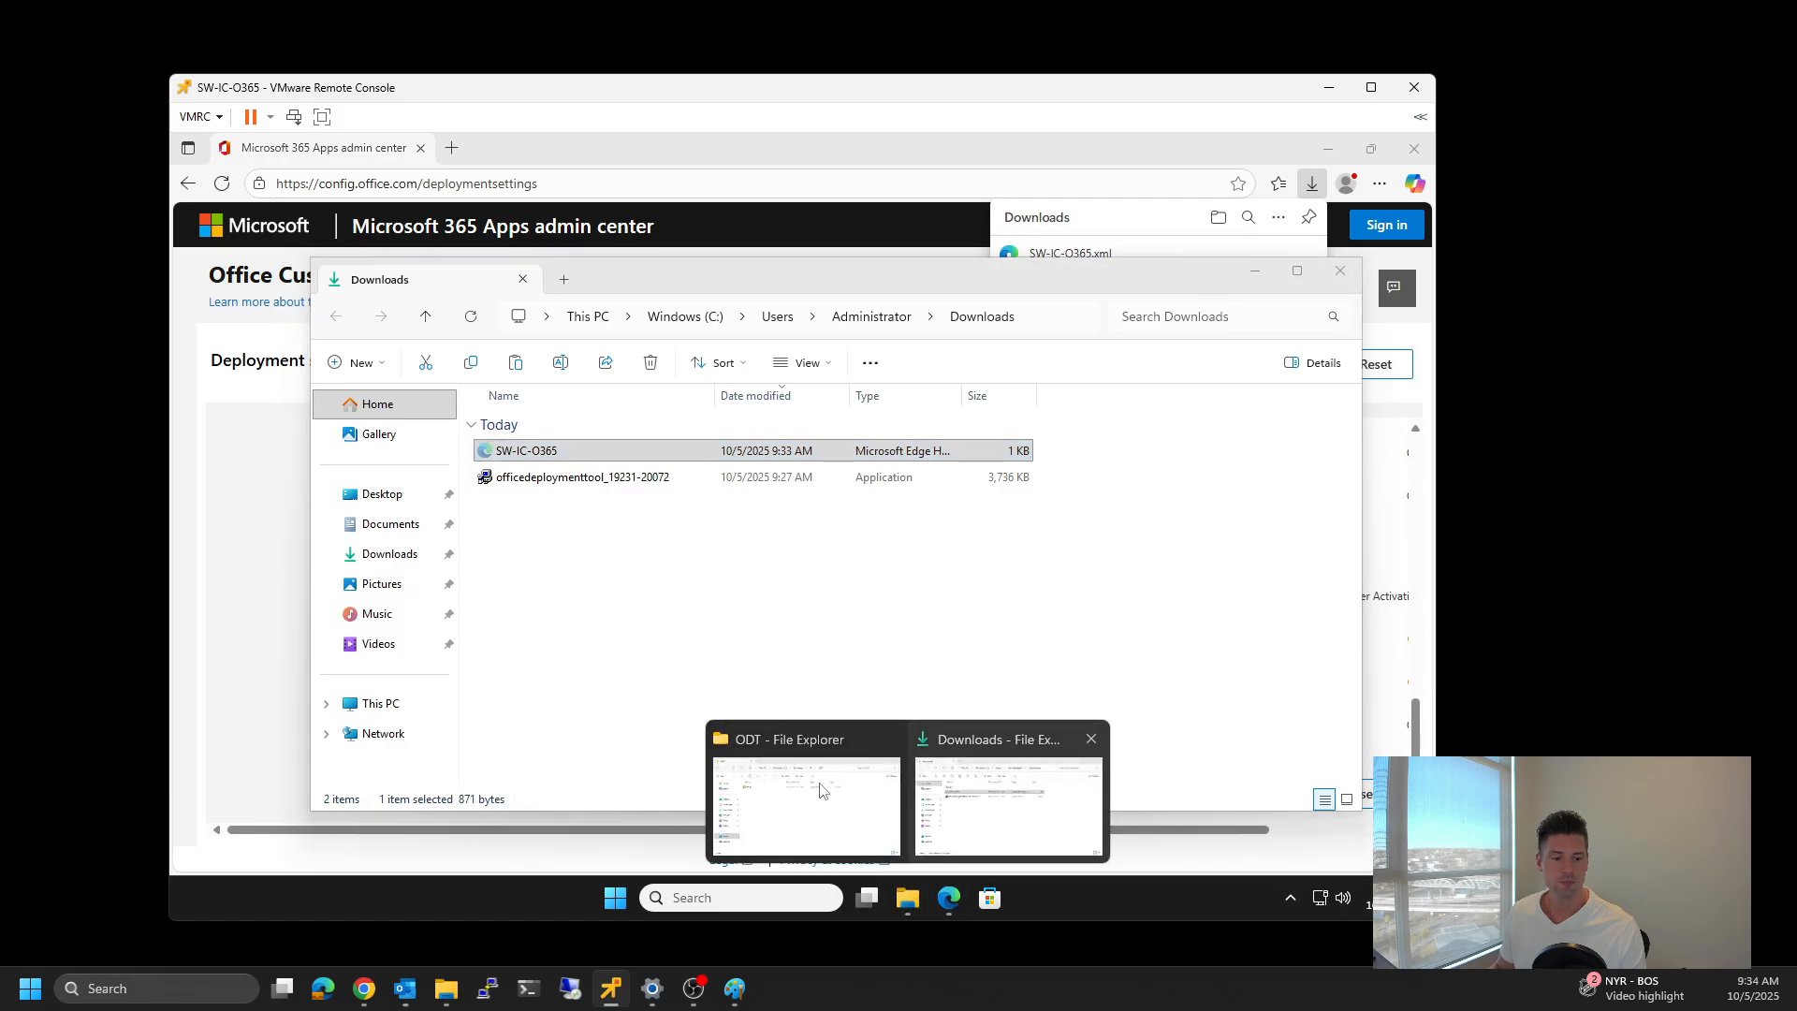
pyautogui.click(820, 791)
pyautogui.rightClick(517, 452)
pyautogui.click(538, 465)
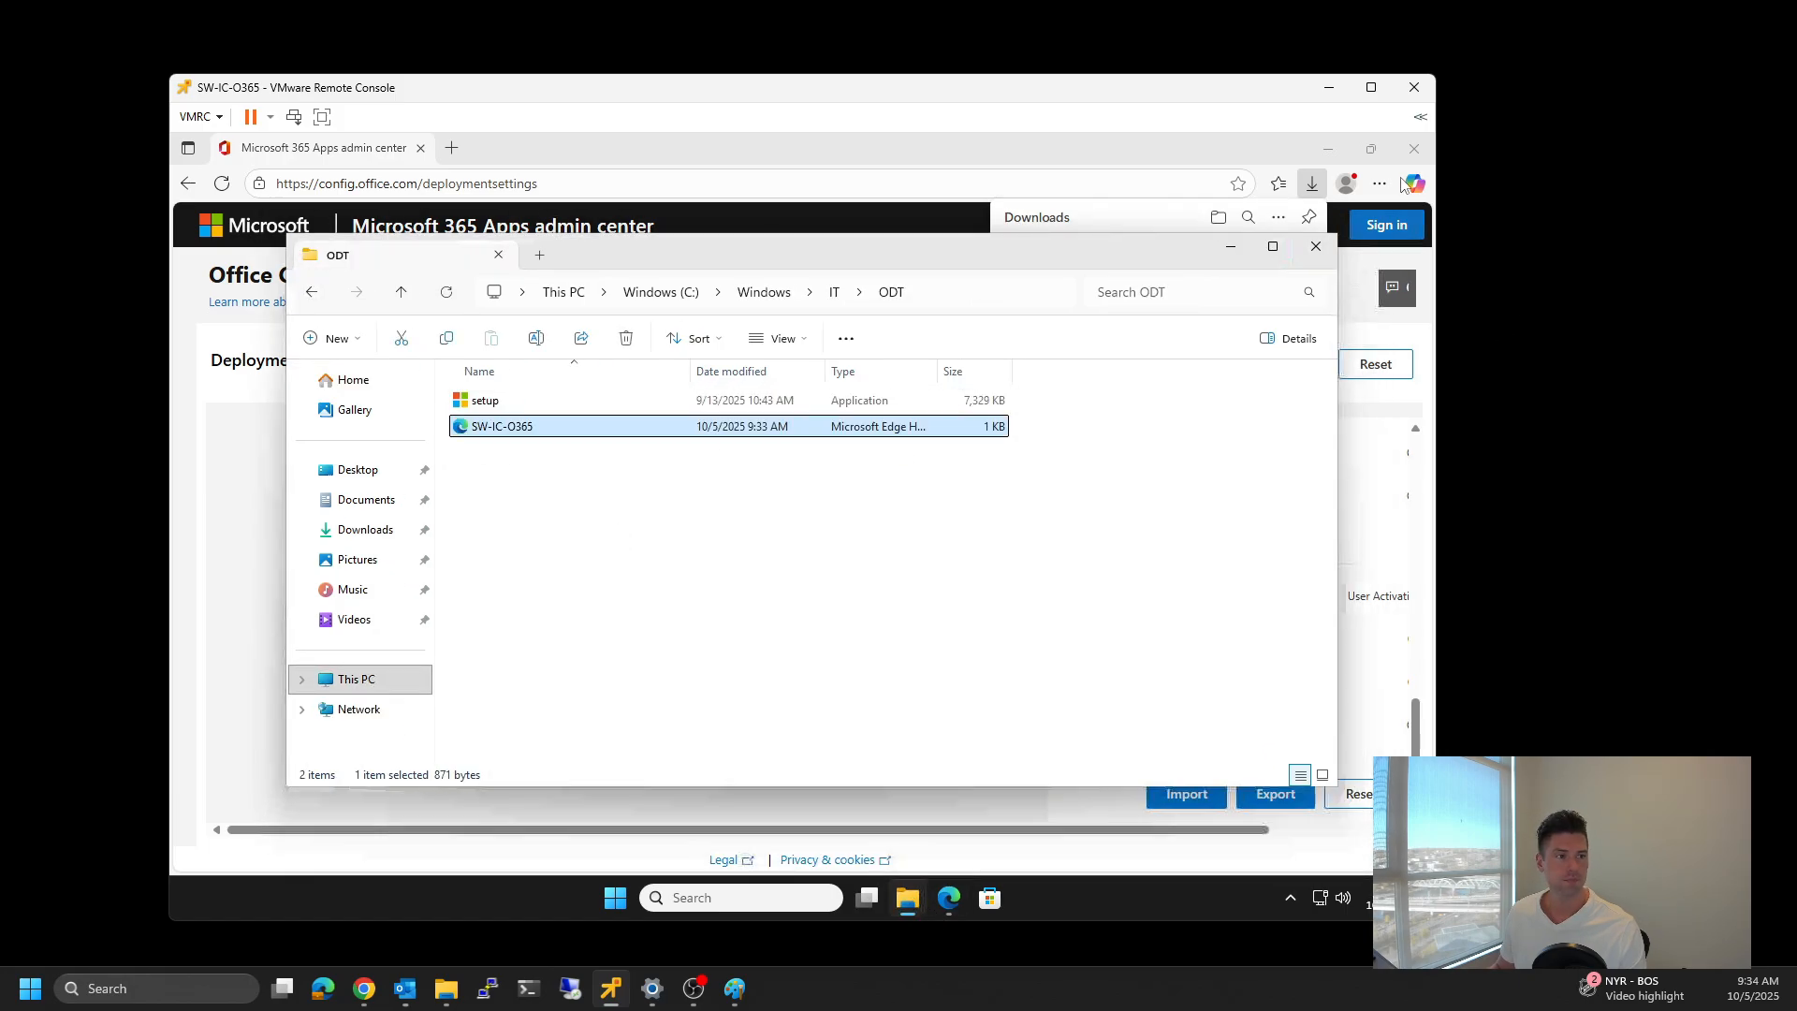
pyautogui.click(1414, 148)
pyautogui.click(650, 572)
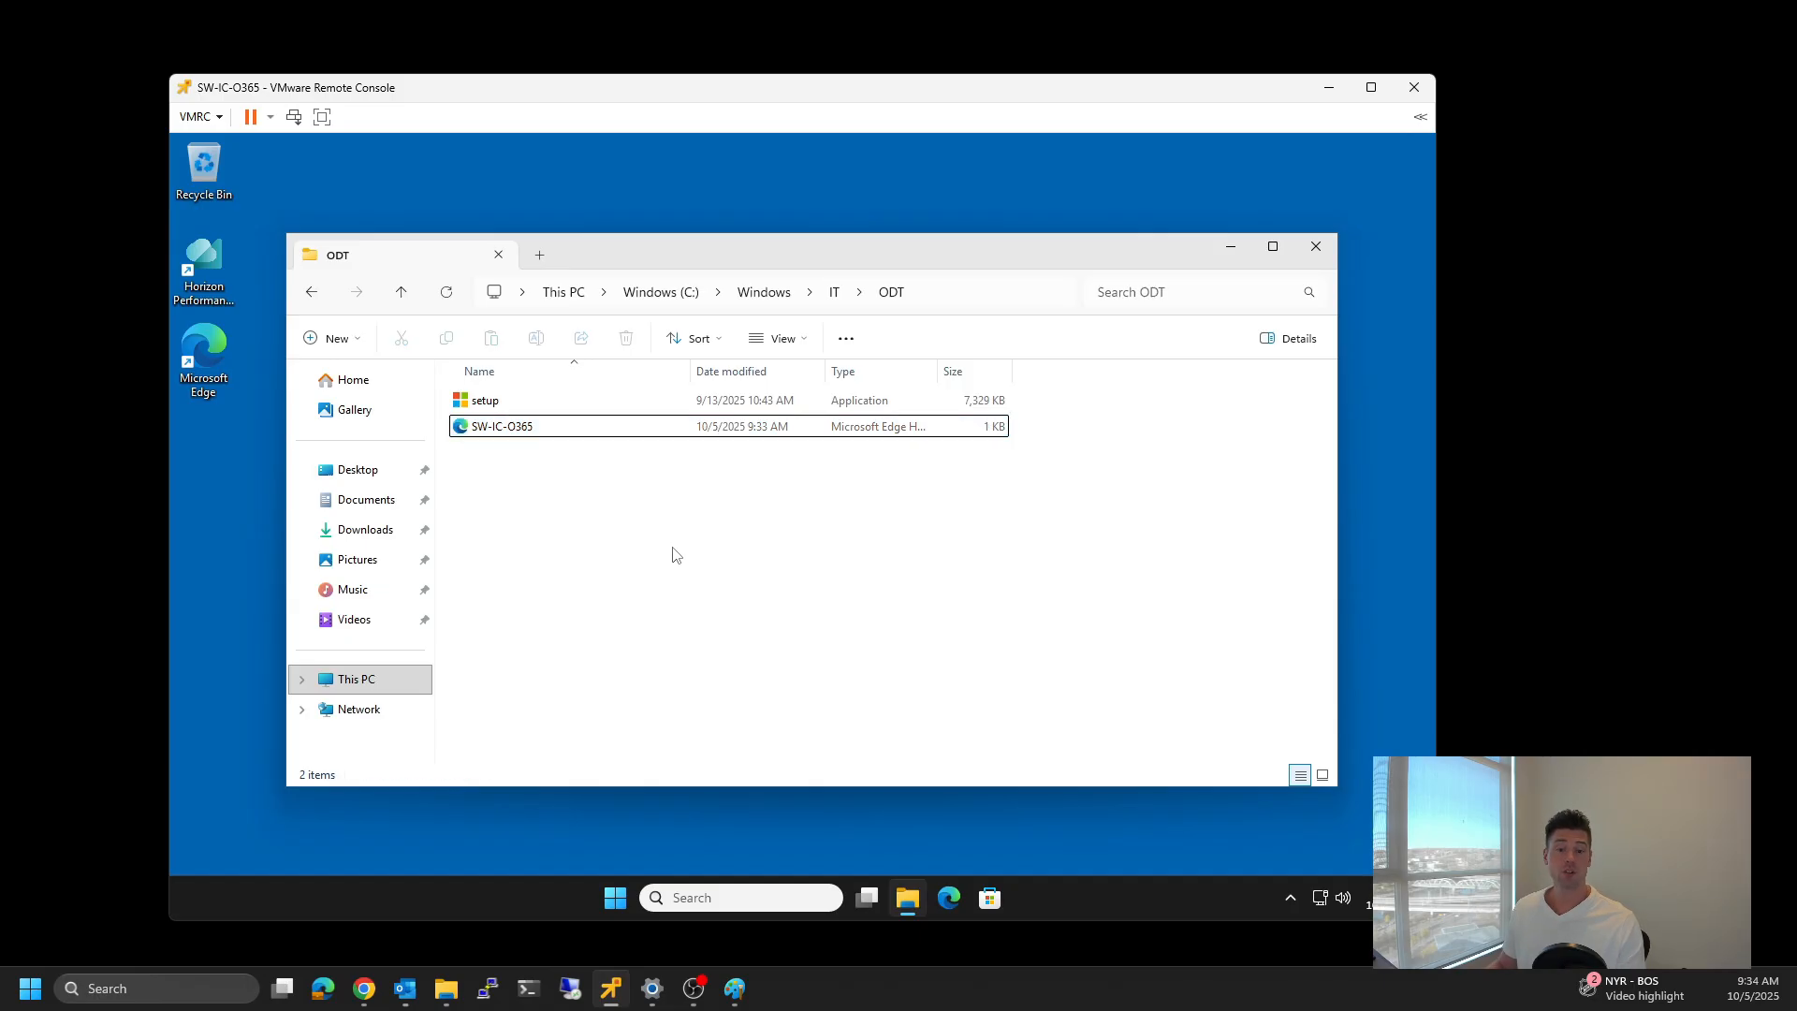
# Step: Search for cmd and open Command Prompt as administrator
pyautogui.click(618, 900)
pyautogui.write('cmd')
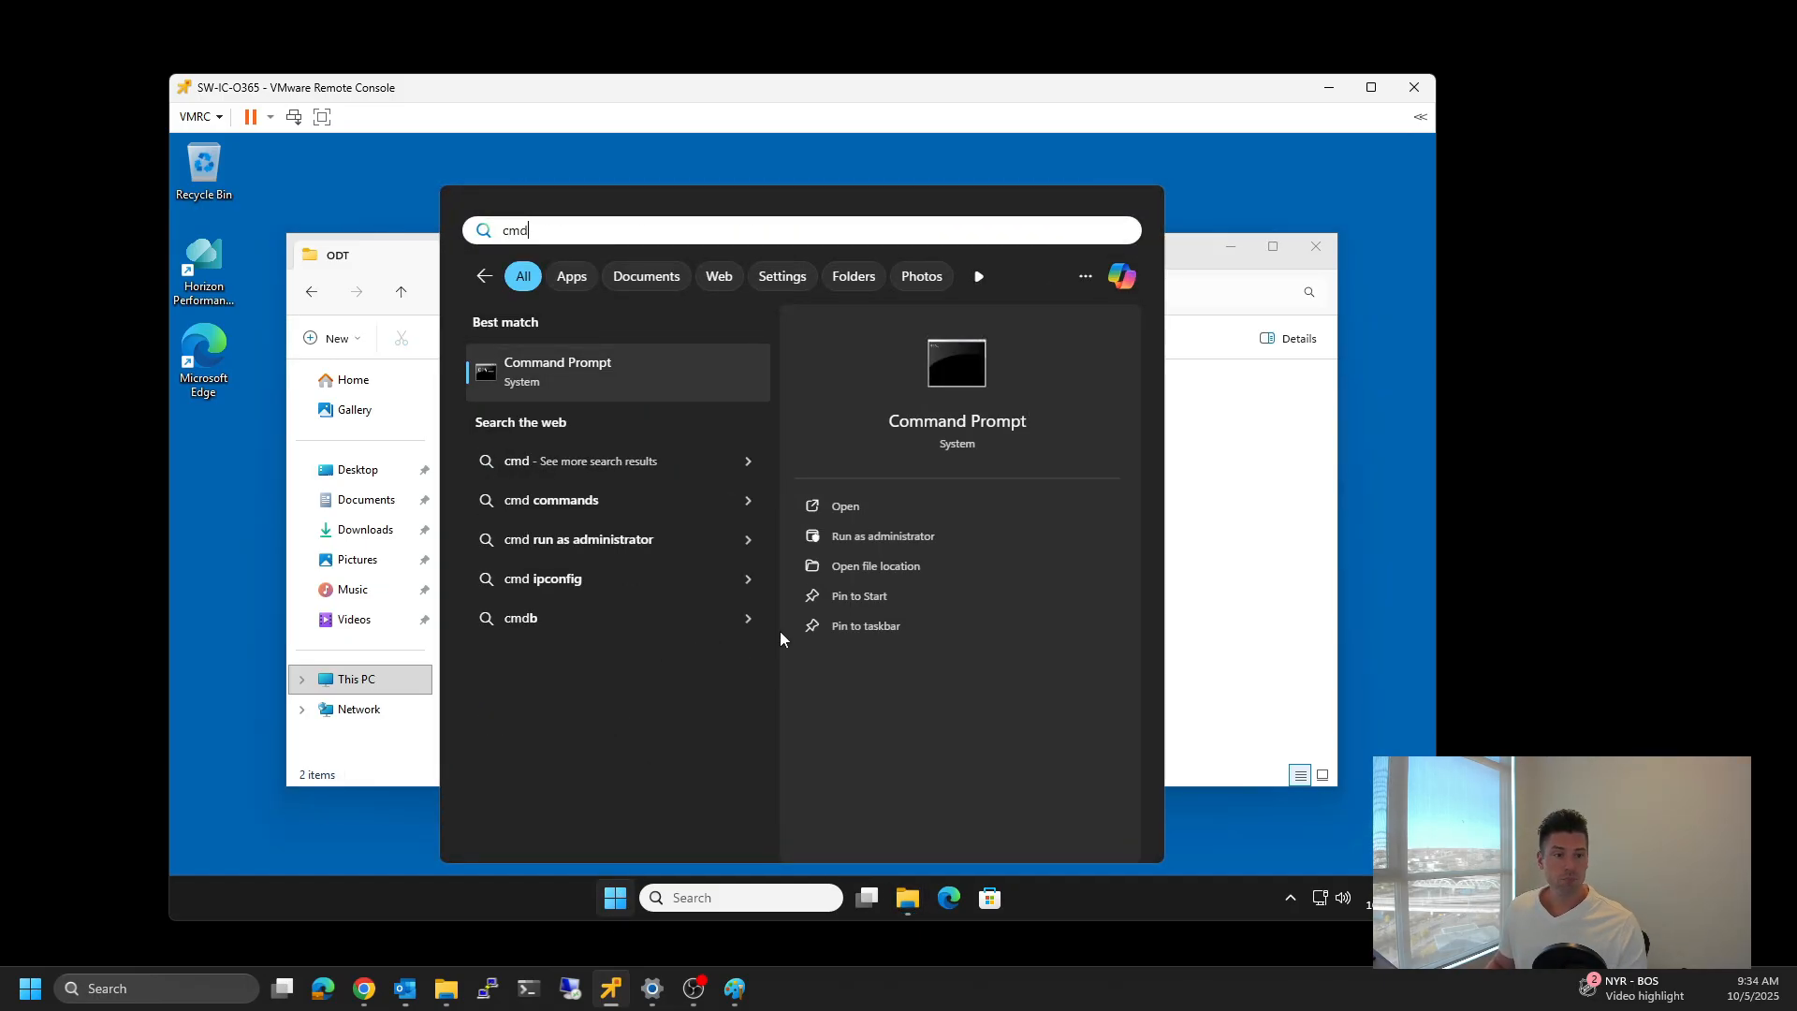
pyautogui.click(912, 536)
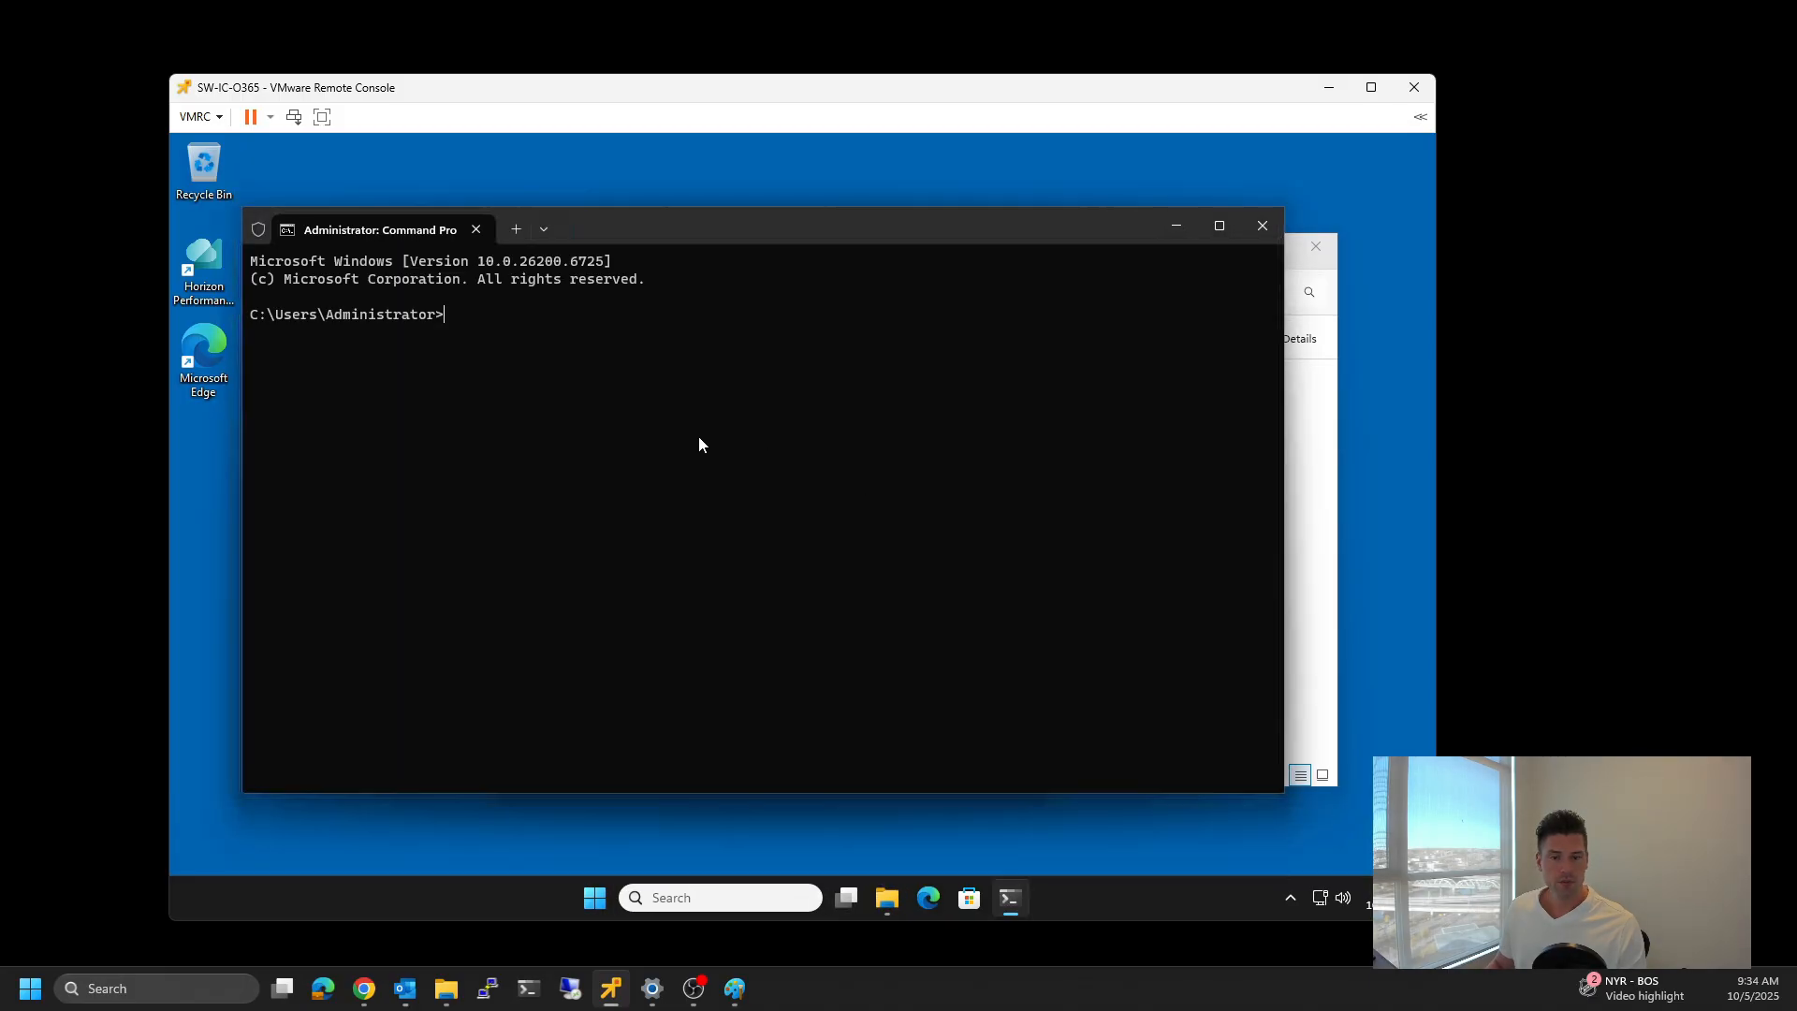
# Step: Change to the \windows\it\odt directory and list its contents
pyautogui.write('cd \\windows\\it')
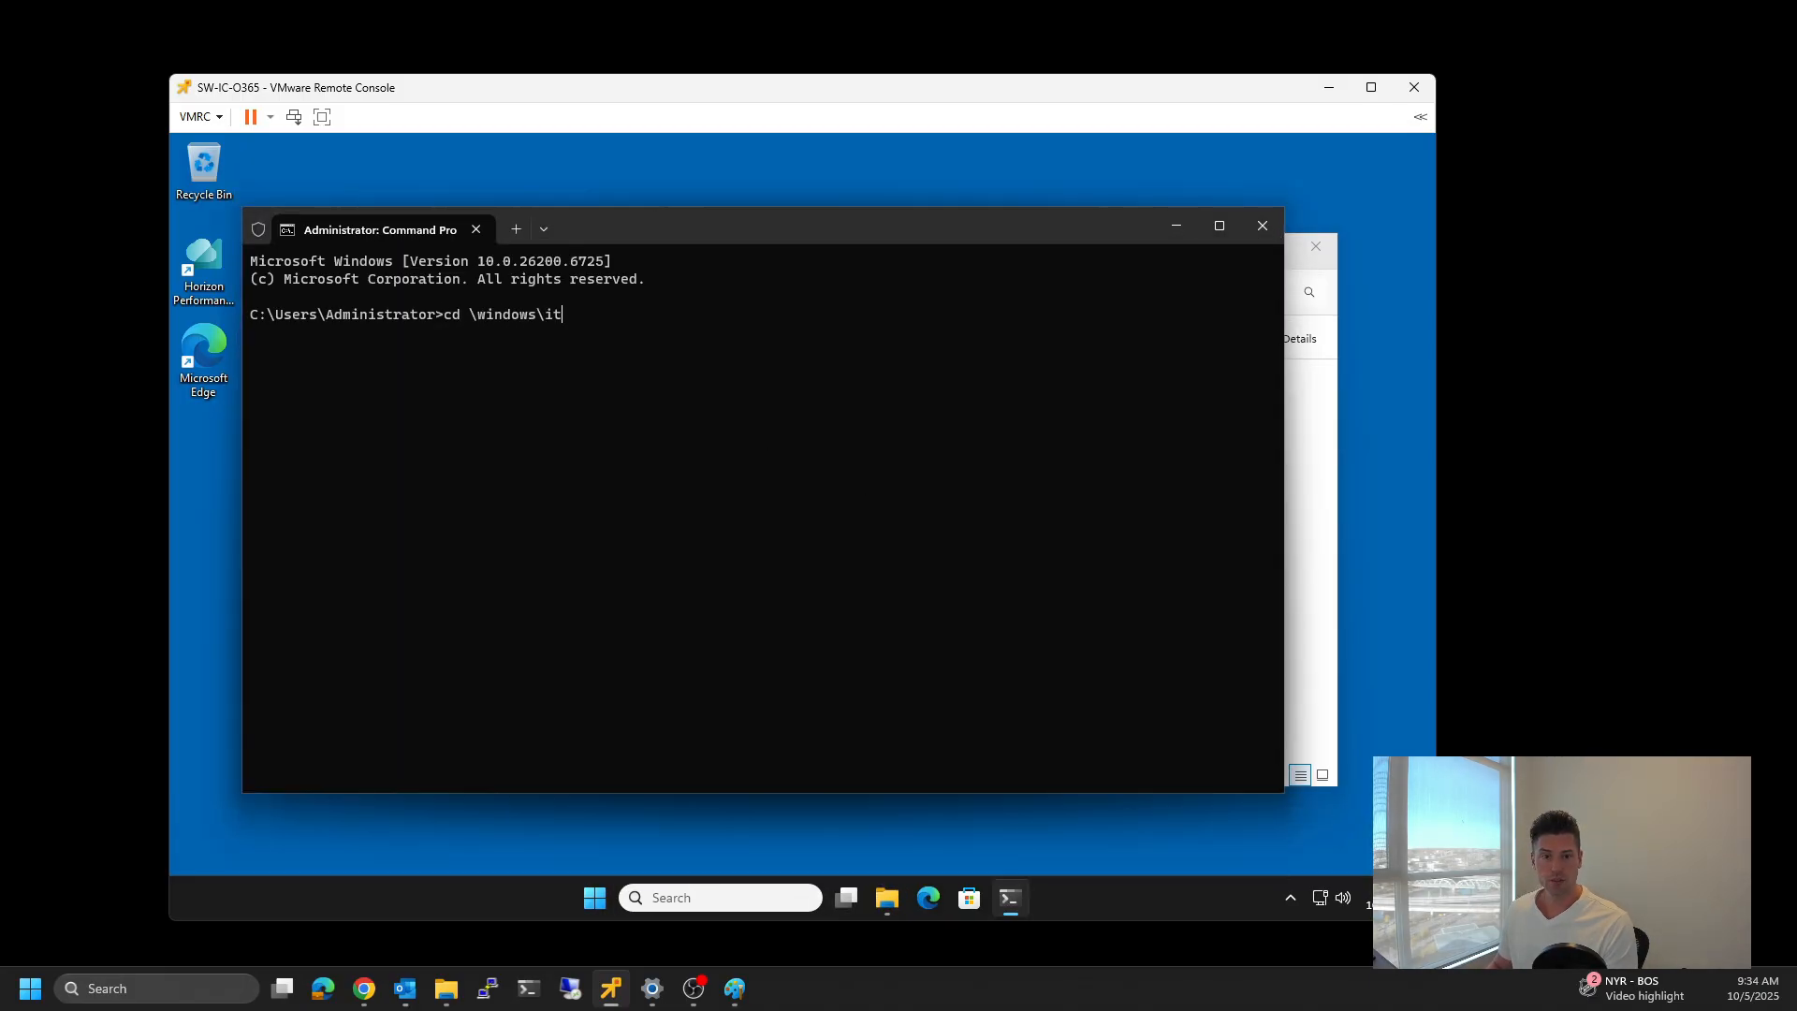
pyautogui.write('\\odt')
pyautogui.press('Return')
pyautogui.write('dir')
pyautogui.press('Return')
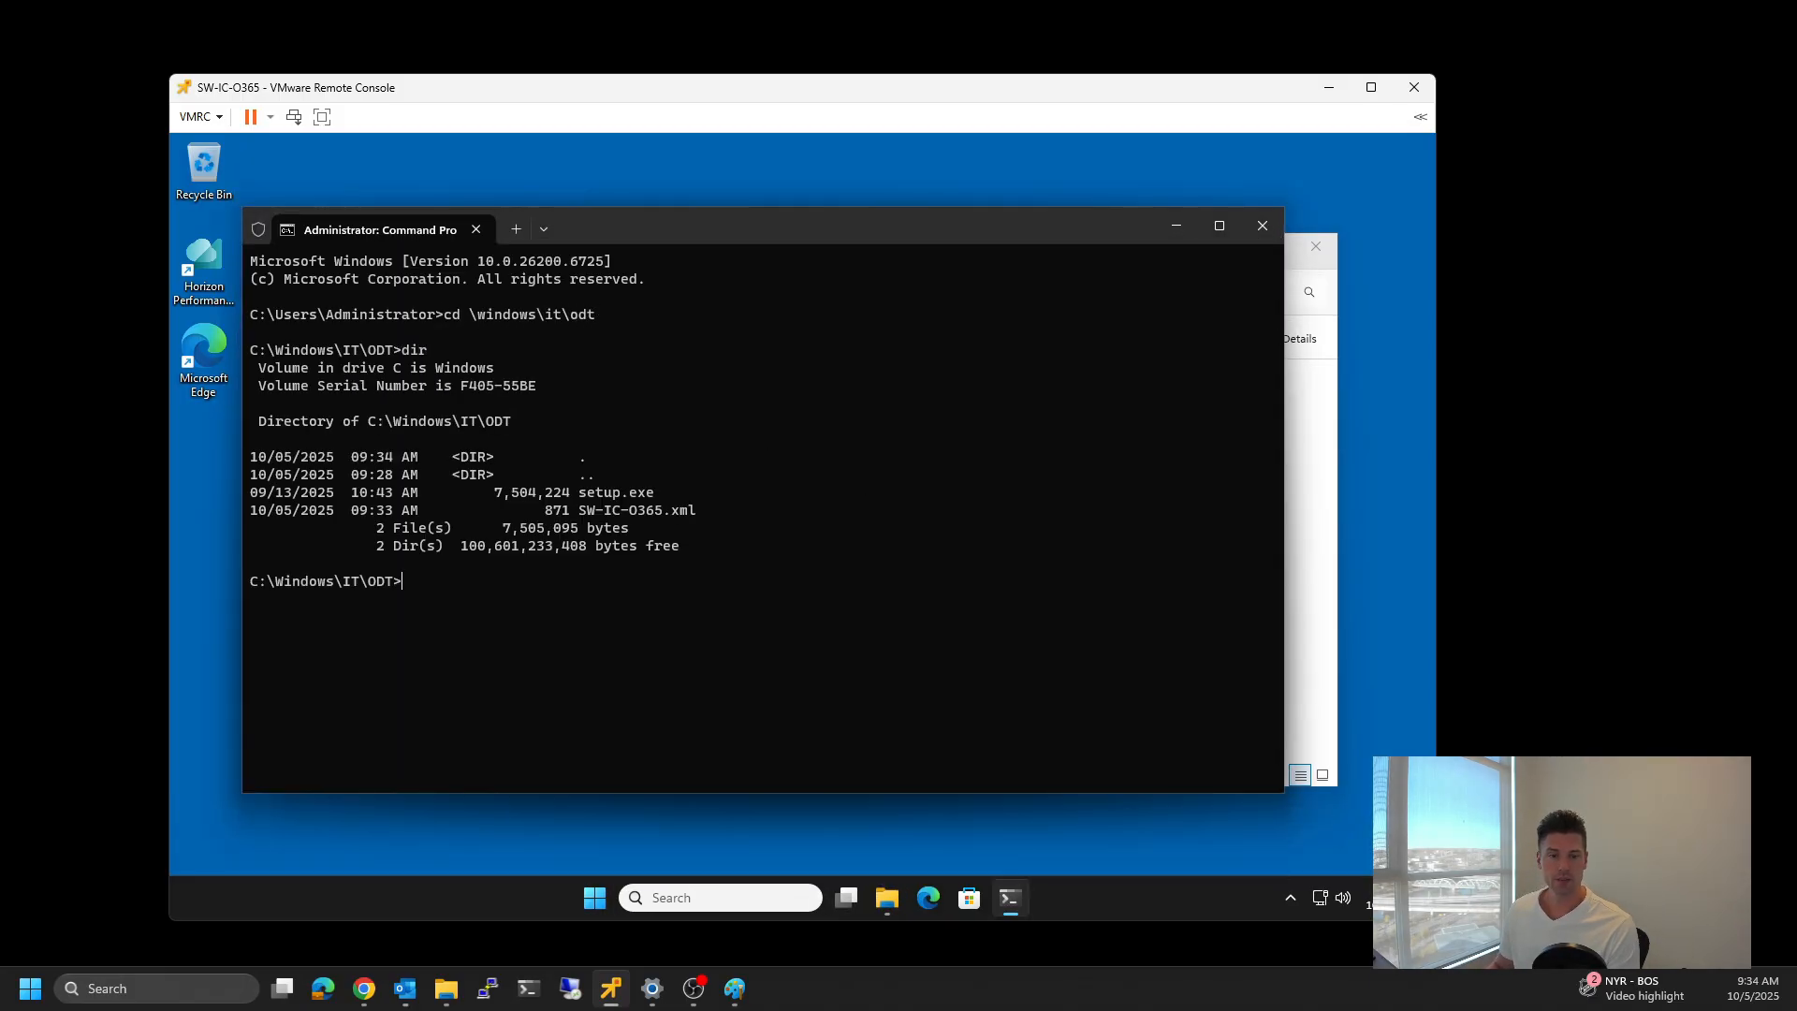
# Step: Download the Office installation files by running setup.exe /download SW-IC-O365.xml
pyautogui.write('setup.')
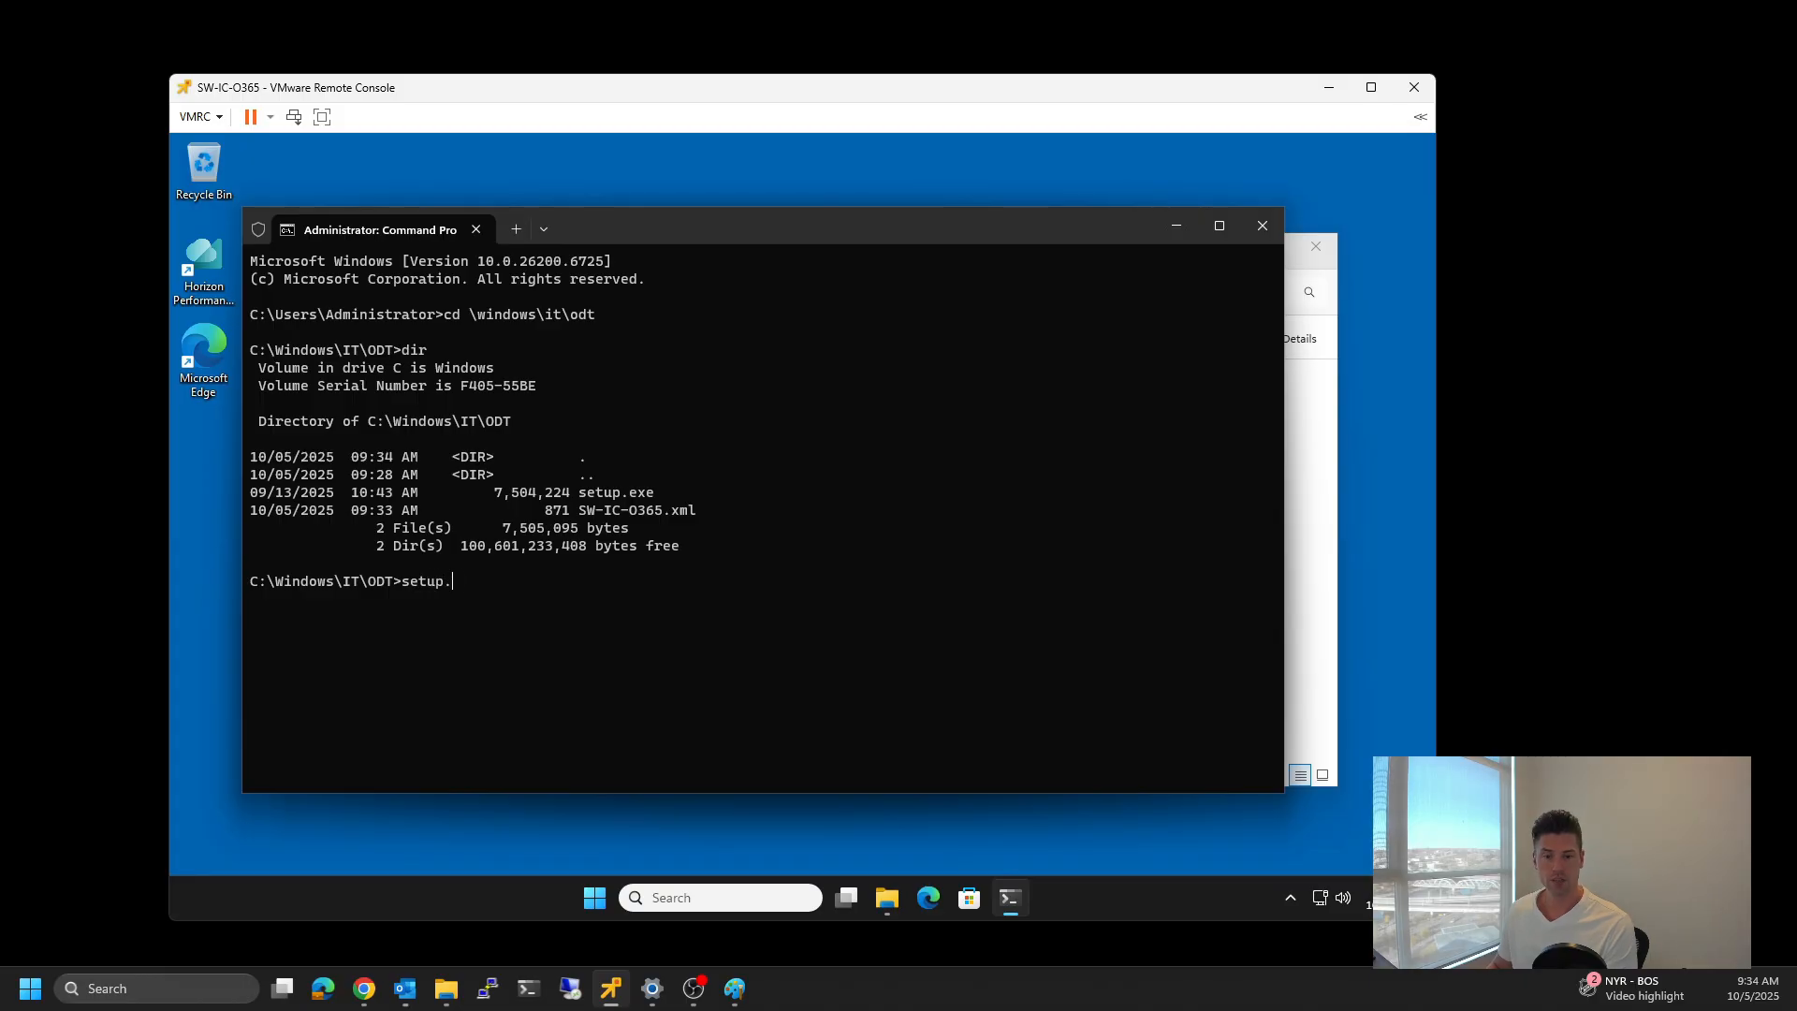
pyautogui.write('exe /download SW')
pyautogui.press('Tab')
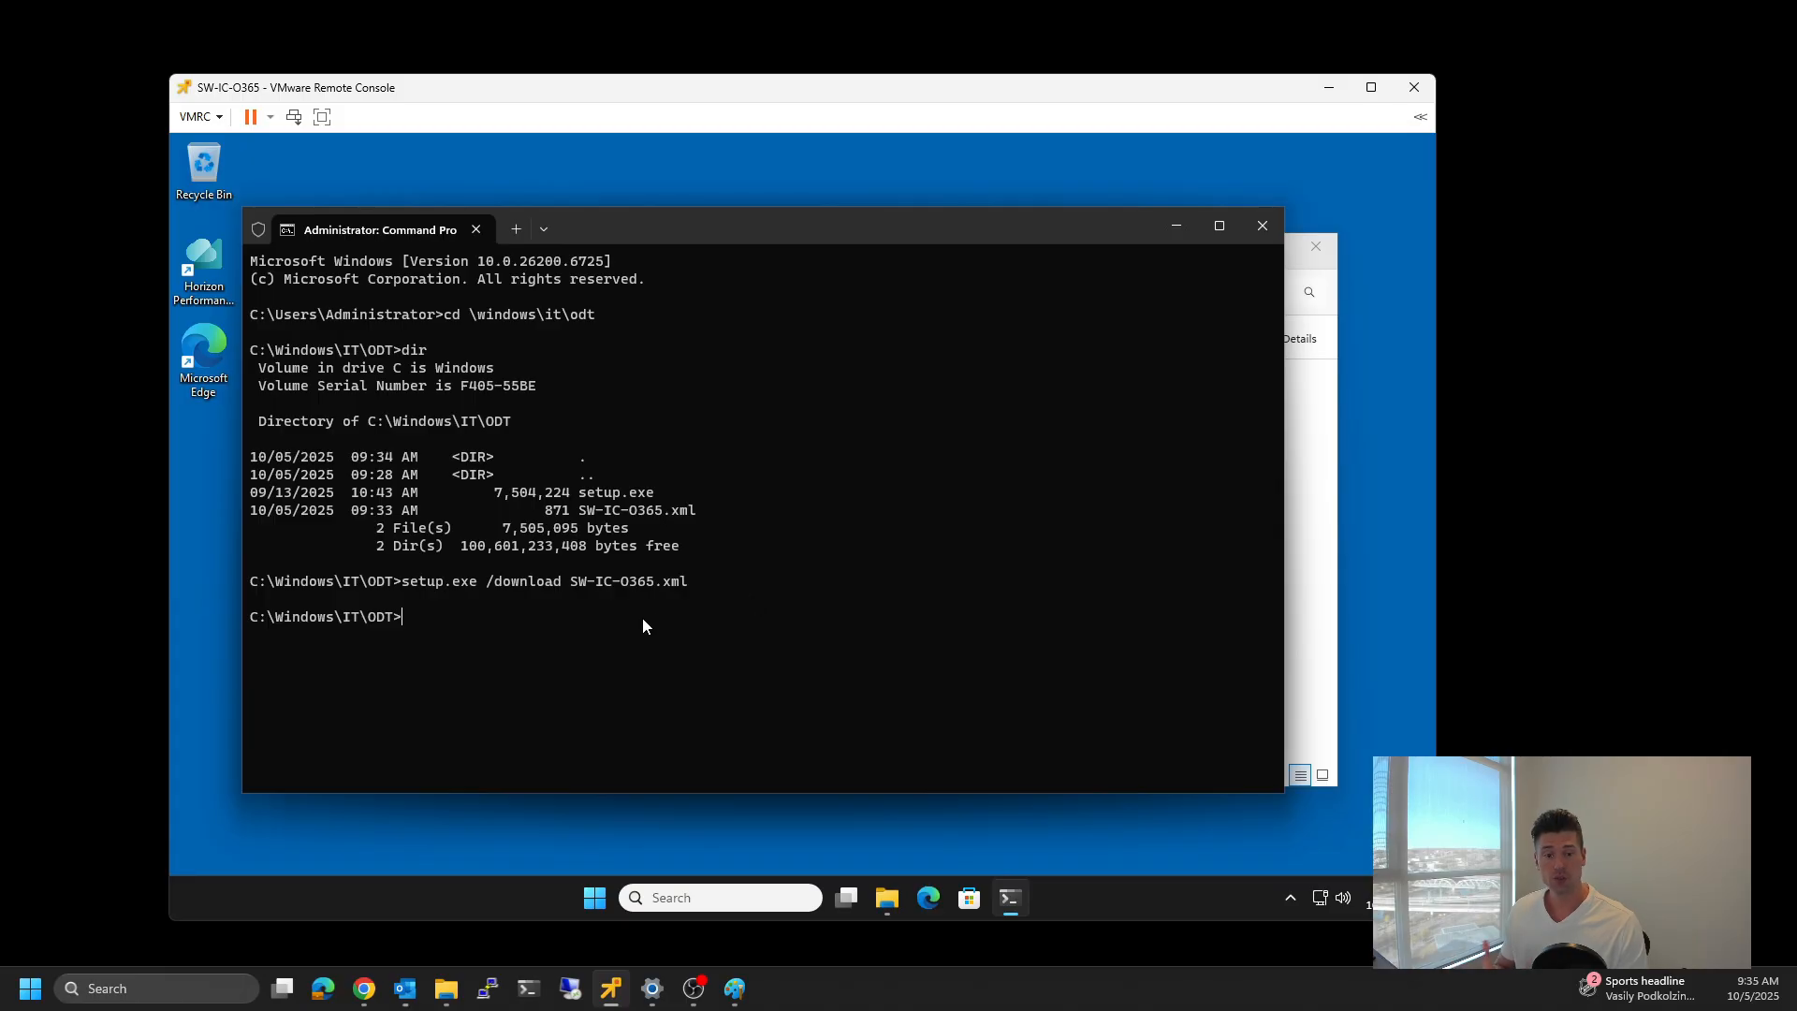
# Step: Inspect the downloaded files in the Data subfolder of the Office folder, and return to the ODT folder
pyautogui.click(1326, 565)
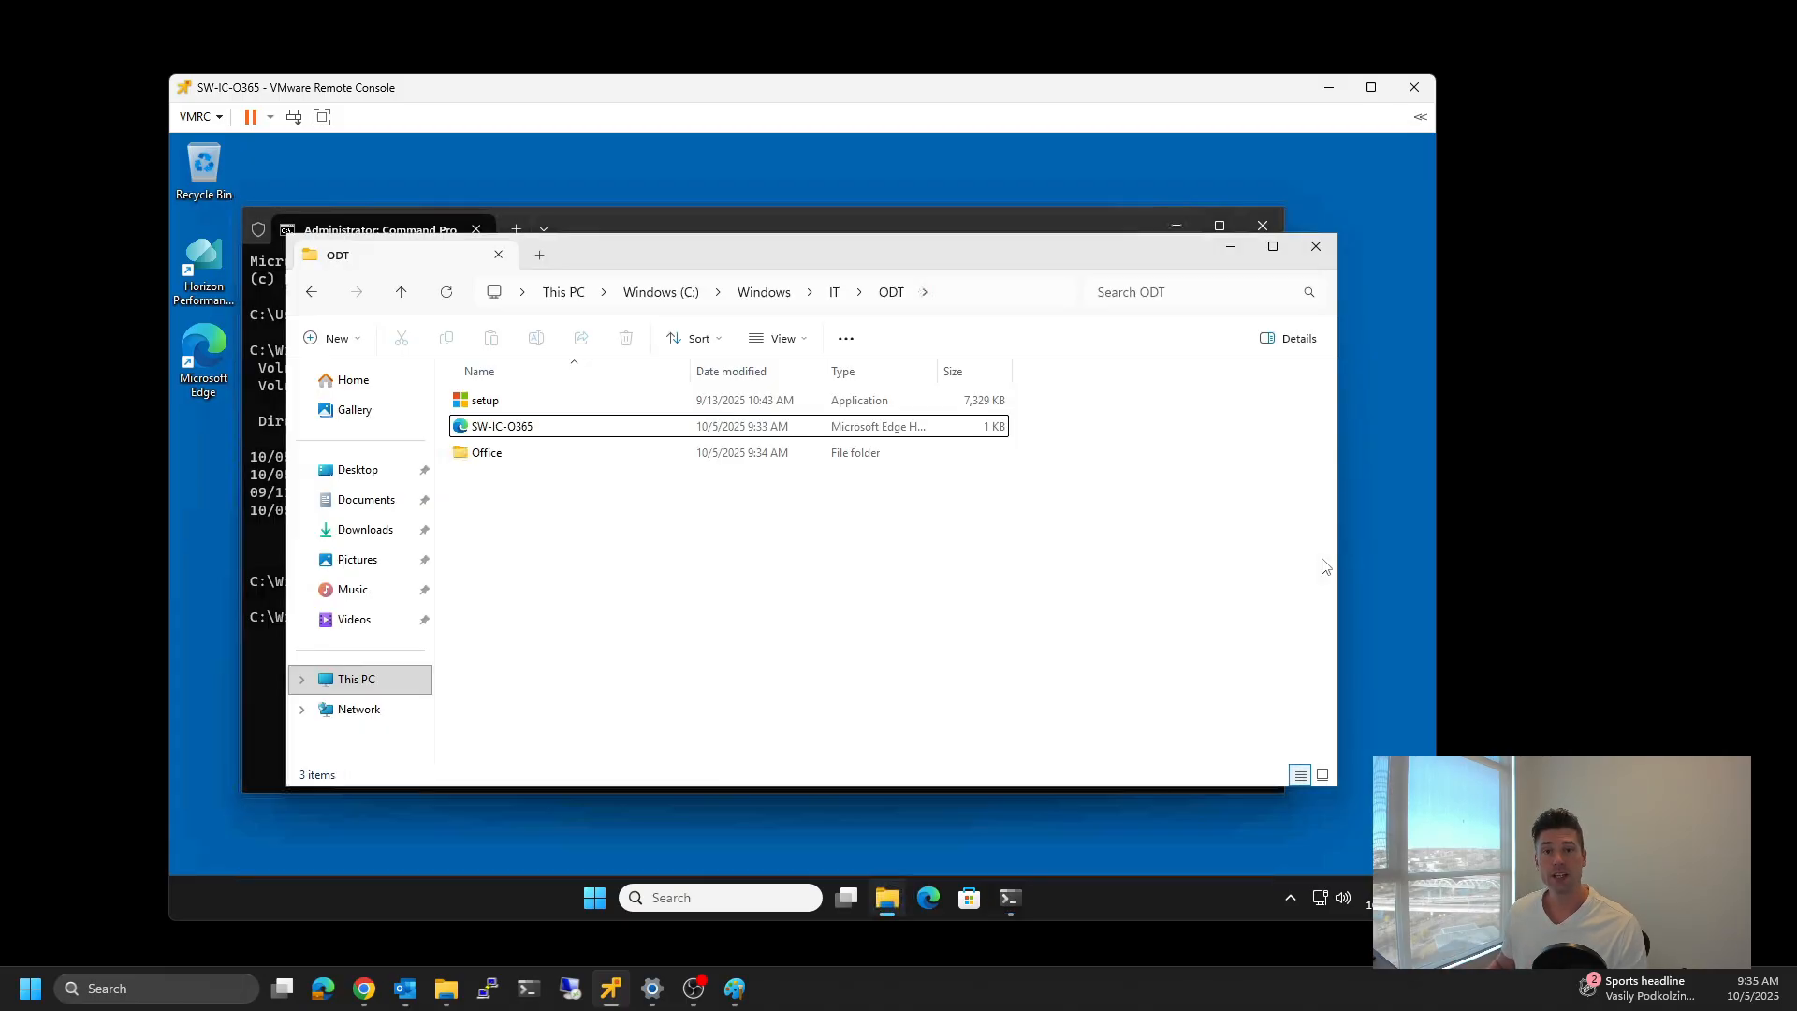
pyautogui.doubleClick(486, 454)
pyautogui.doubleClick(484, 401)
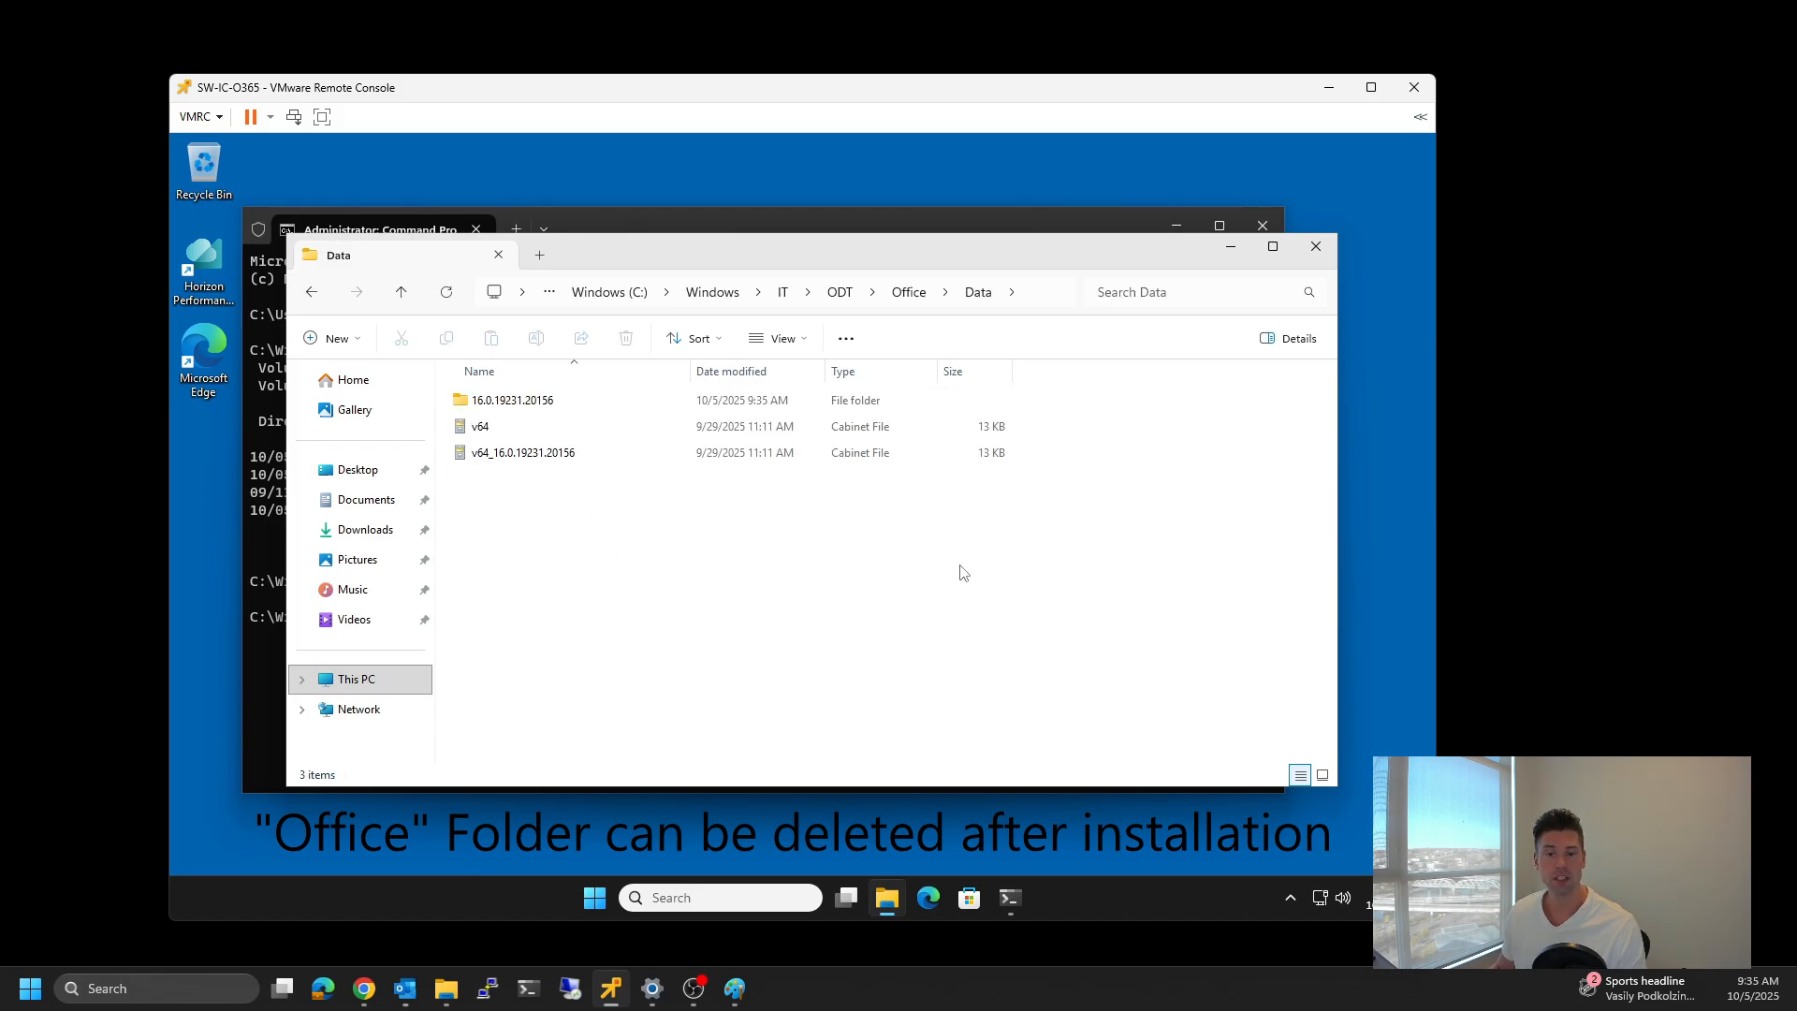
pyautogui.click(842, 293)
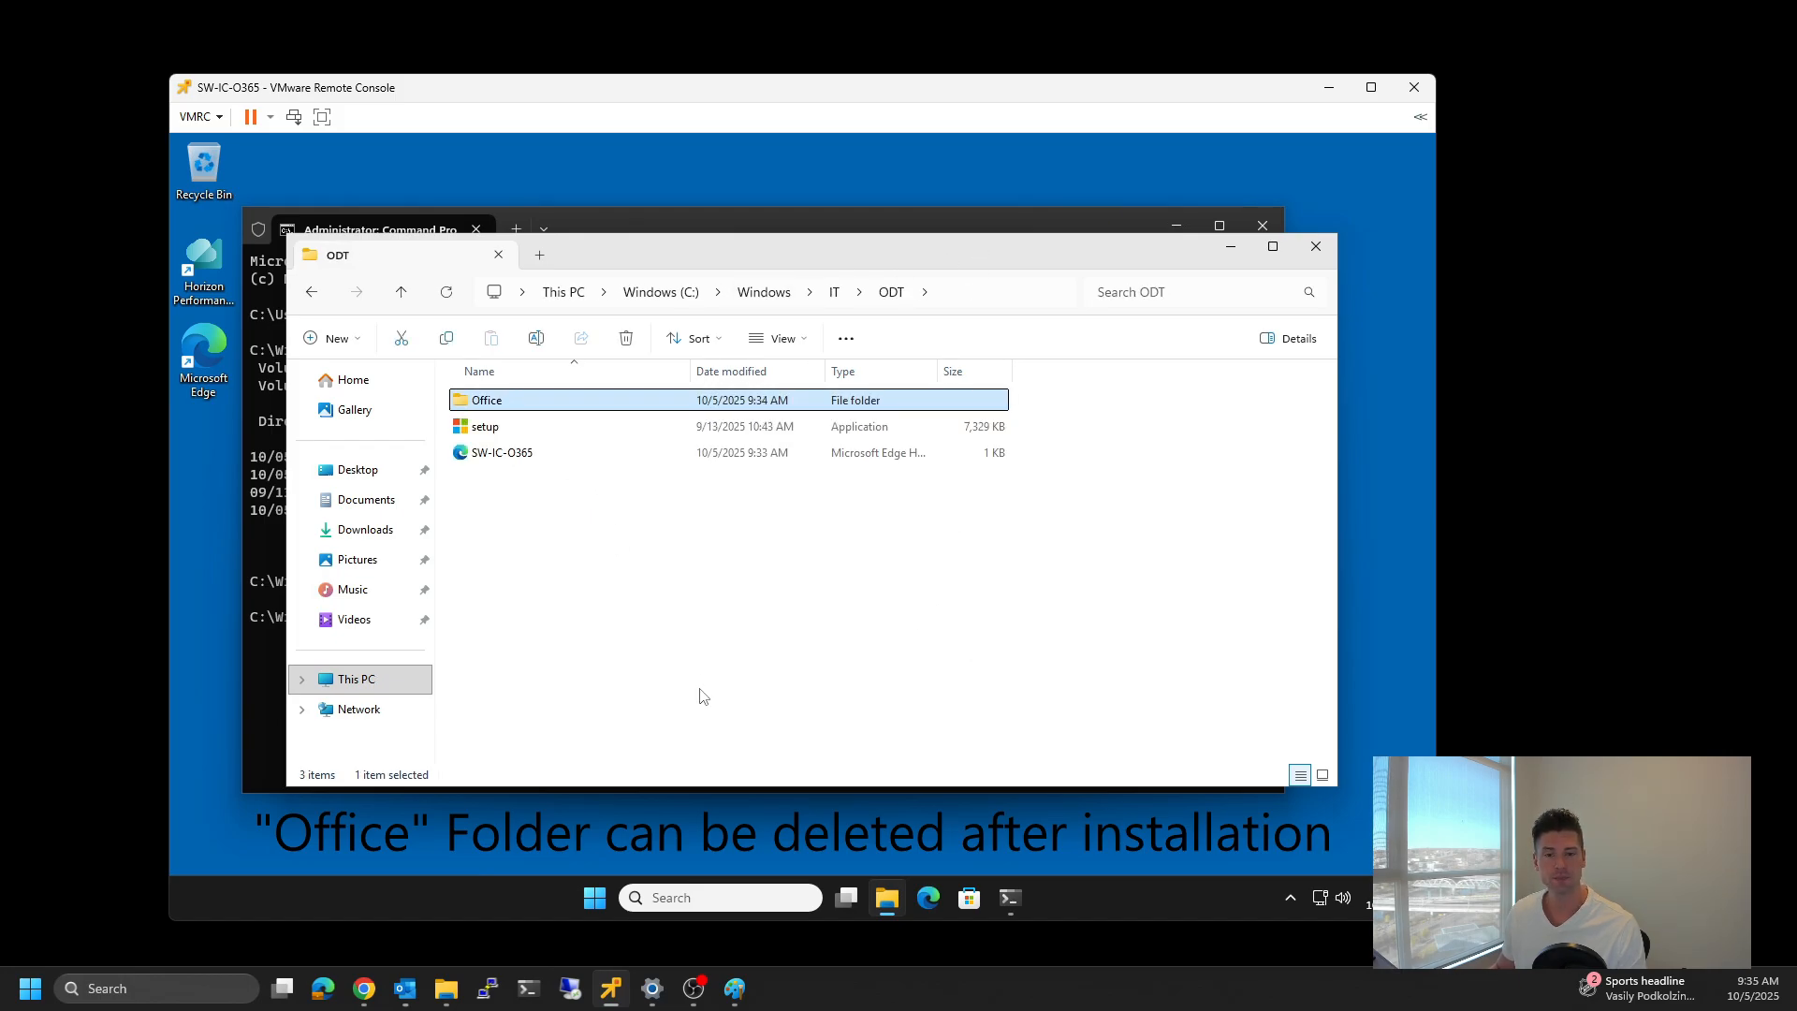
# Step: Install Office from the downloaded files by running setup.exe /configure SW-IC-O365.xml in the command prompt
pyautogui.click(833, 221)
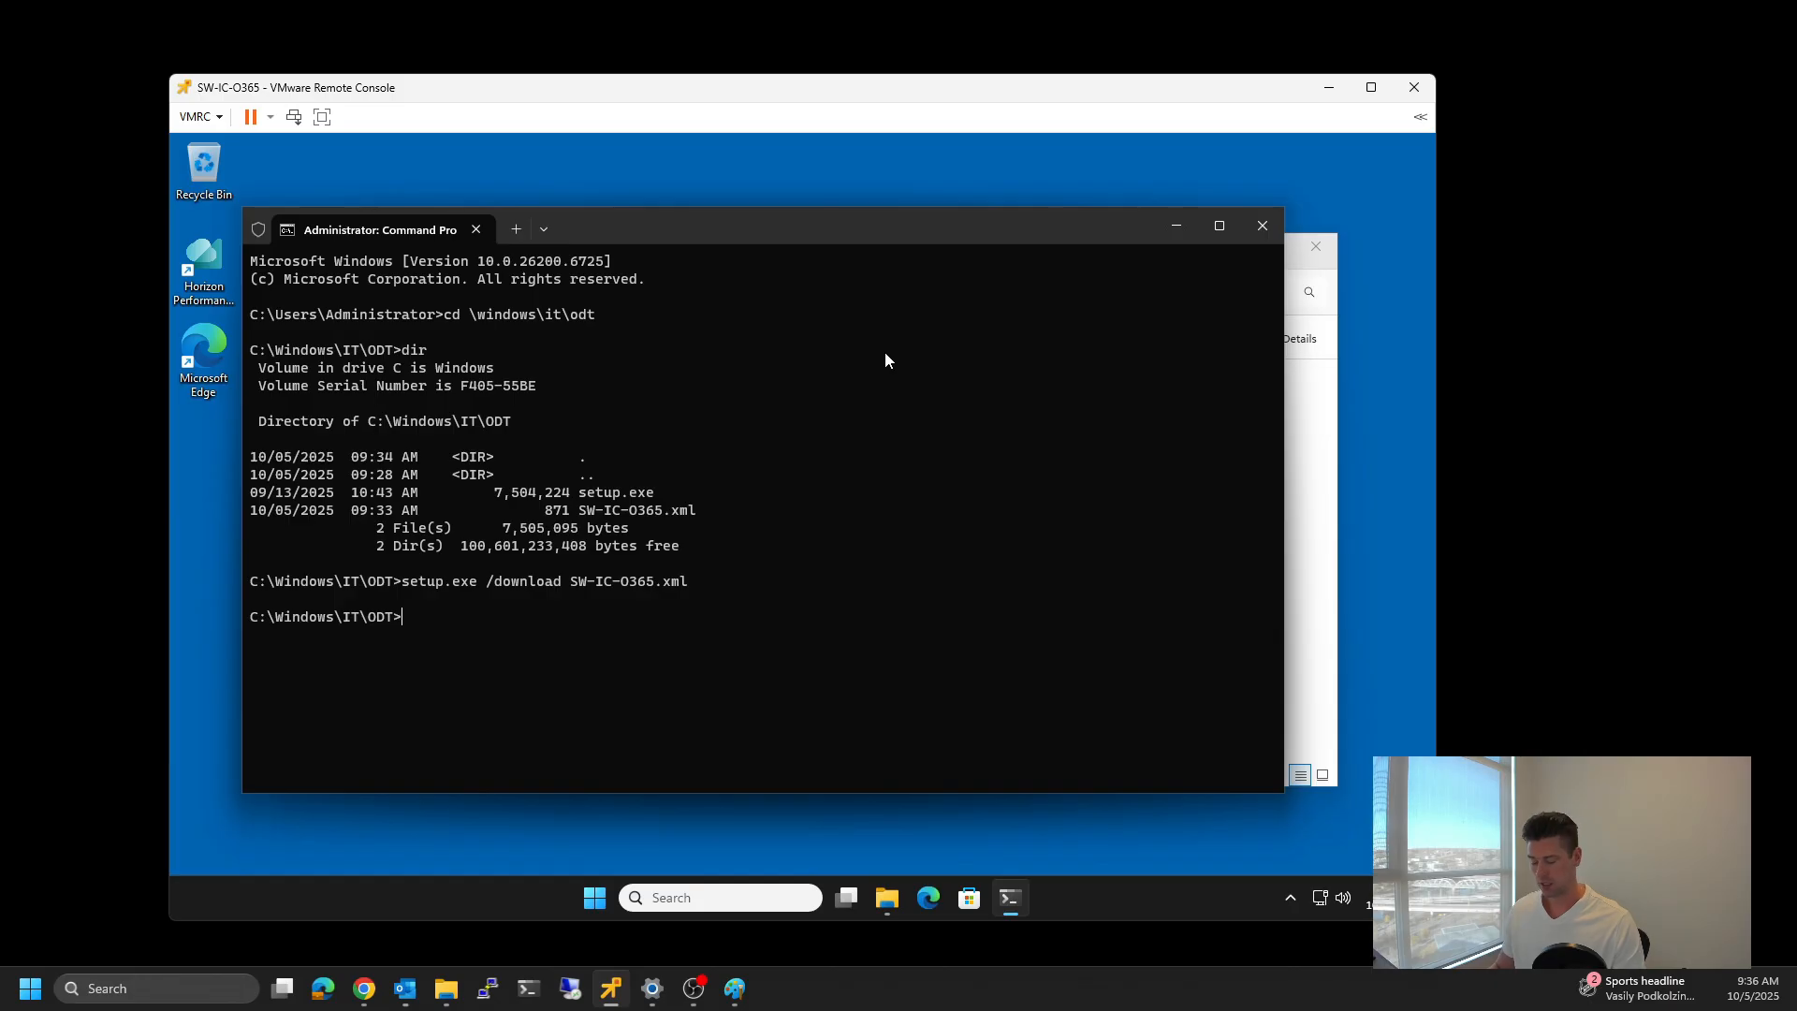
pyautogui.press('Up')
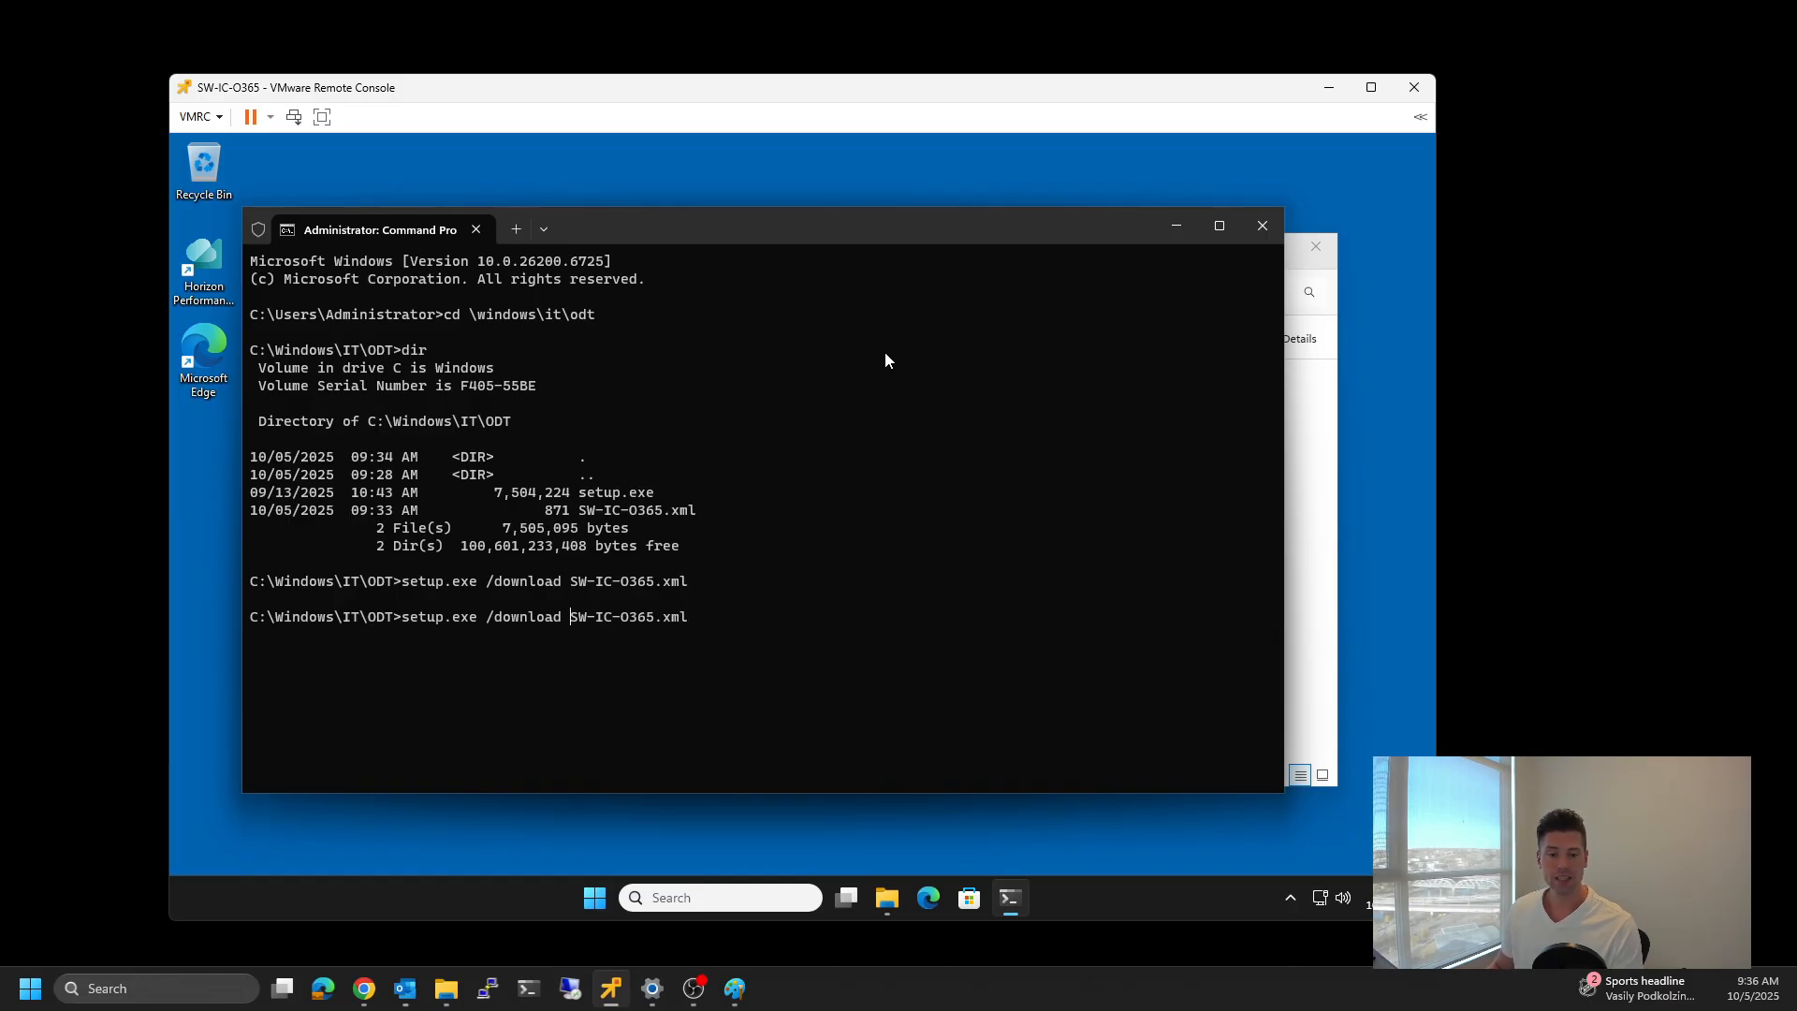
pyautogui.press('BackSpace')
pyautogui.press('BackSpace')
pyautogui.press('BackSpace')
pyautogui.press('BackSpace')
pyautogui.press('BackSpace')
pyautogui.press('BackSpace')
pyautogui.press('BackSpace')
pyautogui.press('BackSpace')
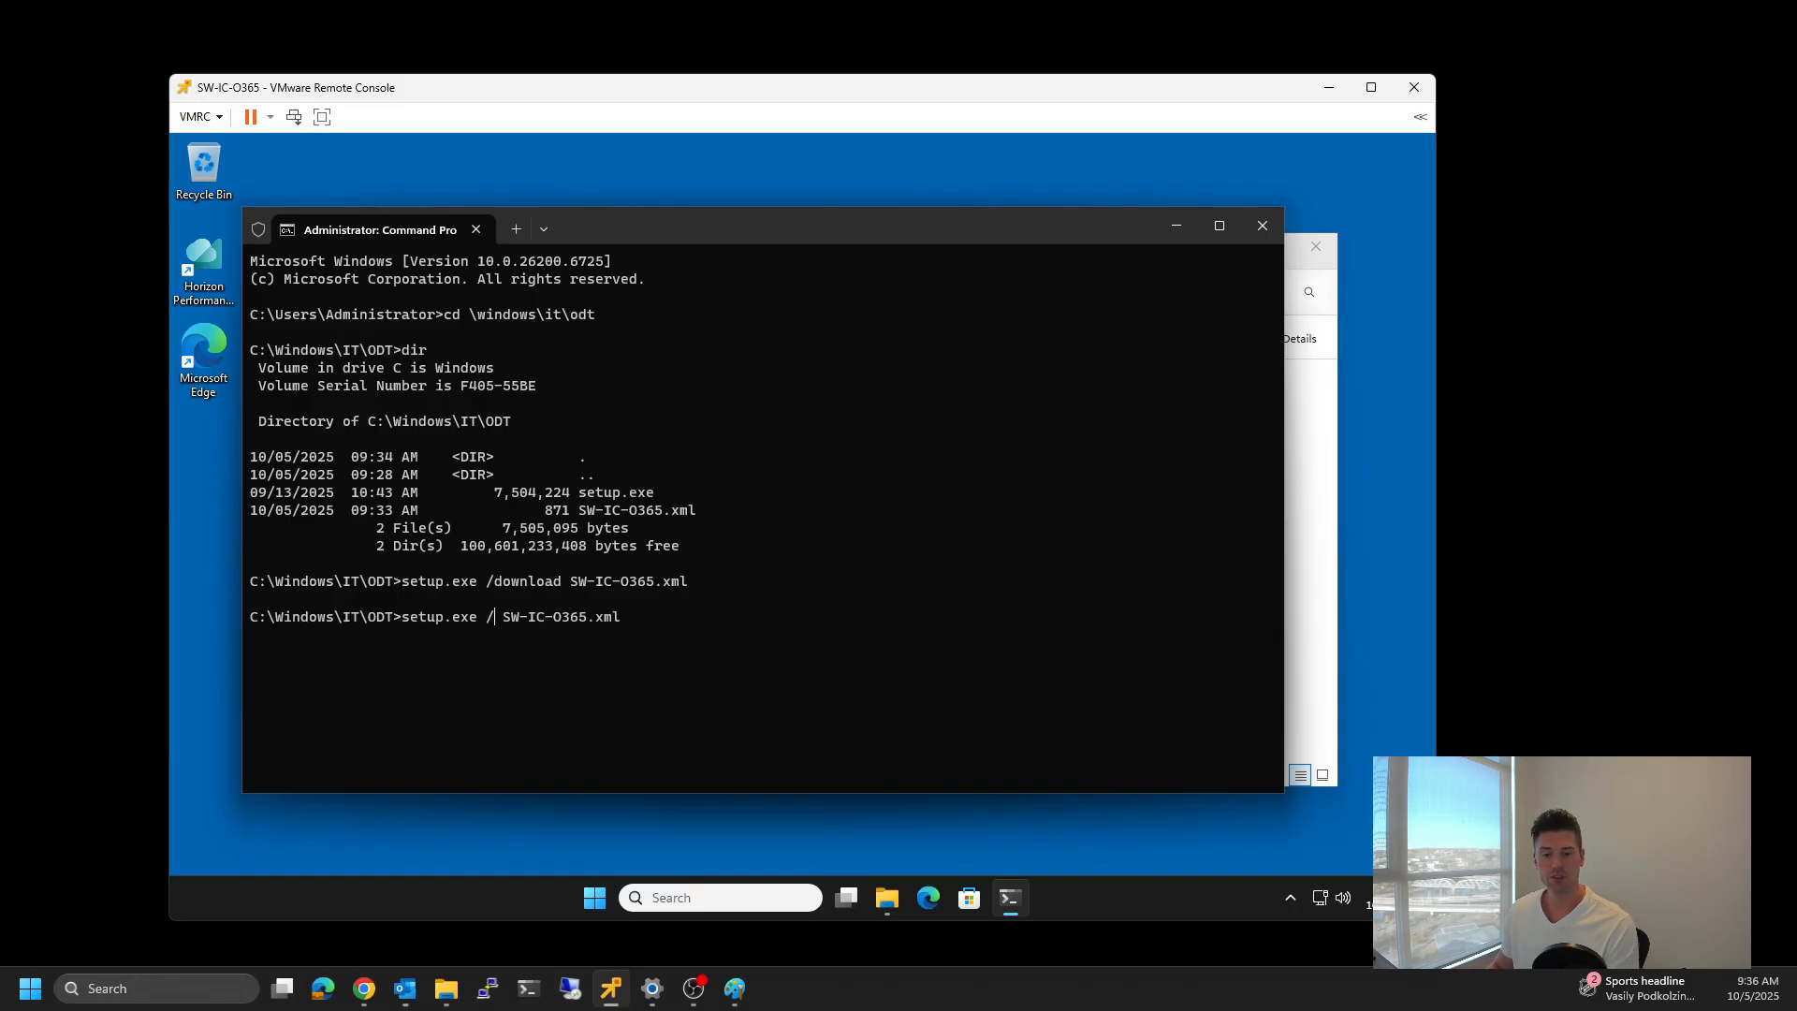
pyautogui.write('configure')
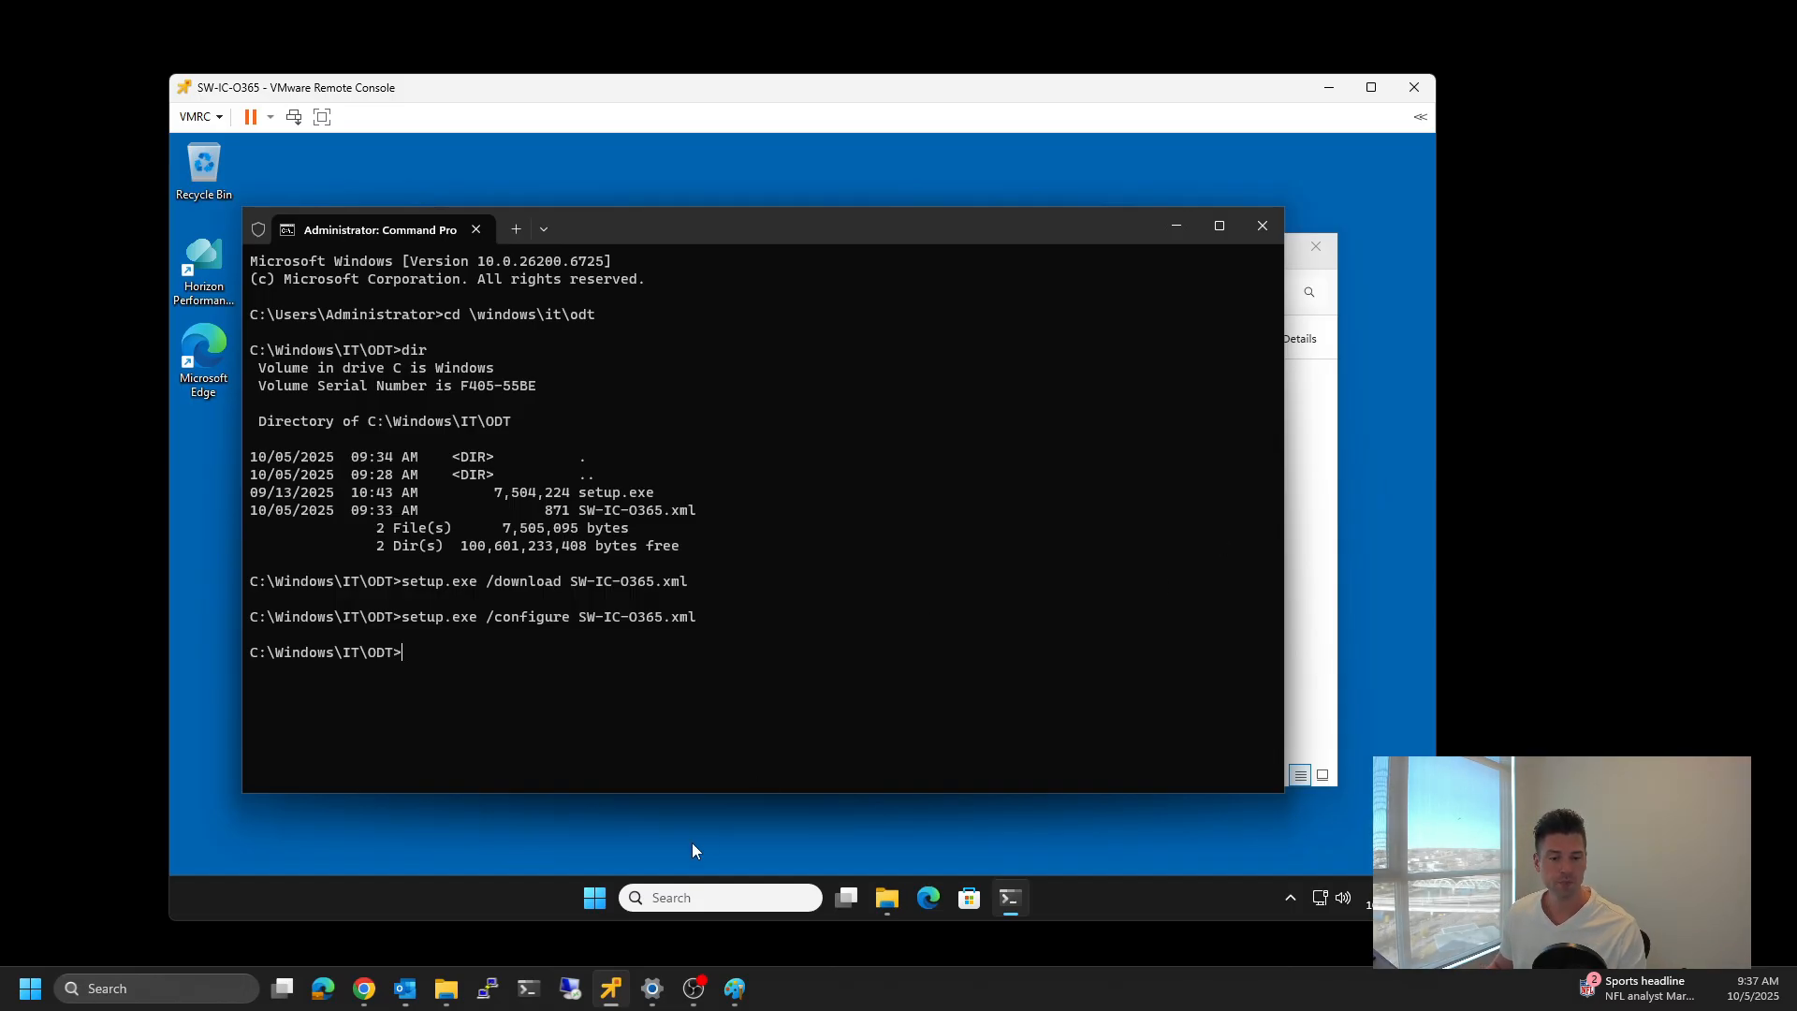
# Step: Open Programs and Features with appwiz.cpl and check the installed Microsoft 365 Apps entry
pyautogui.write('appwiz.cpl')
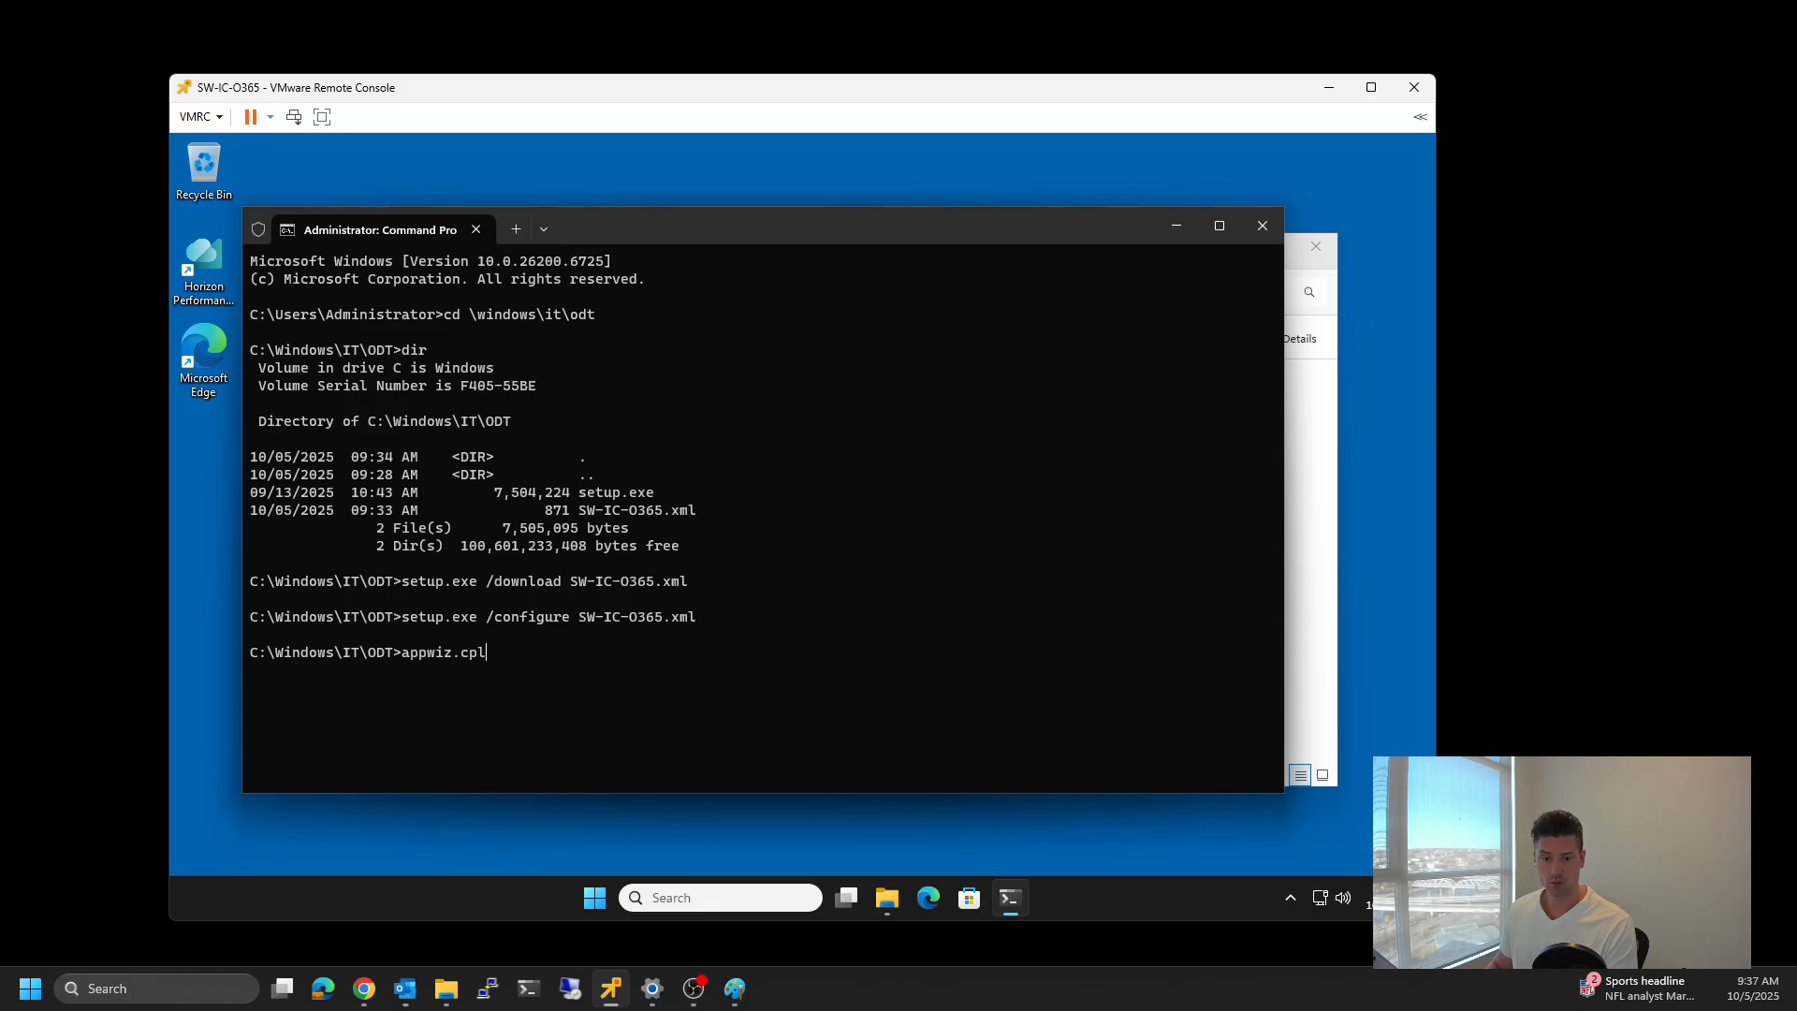
pyautogui.press('Return')
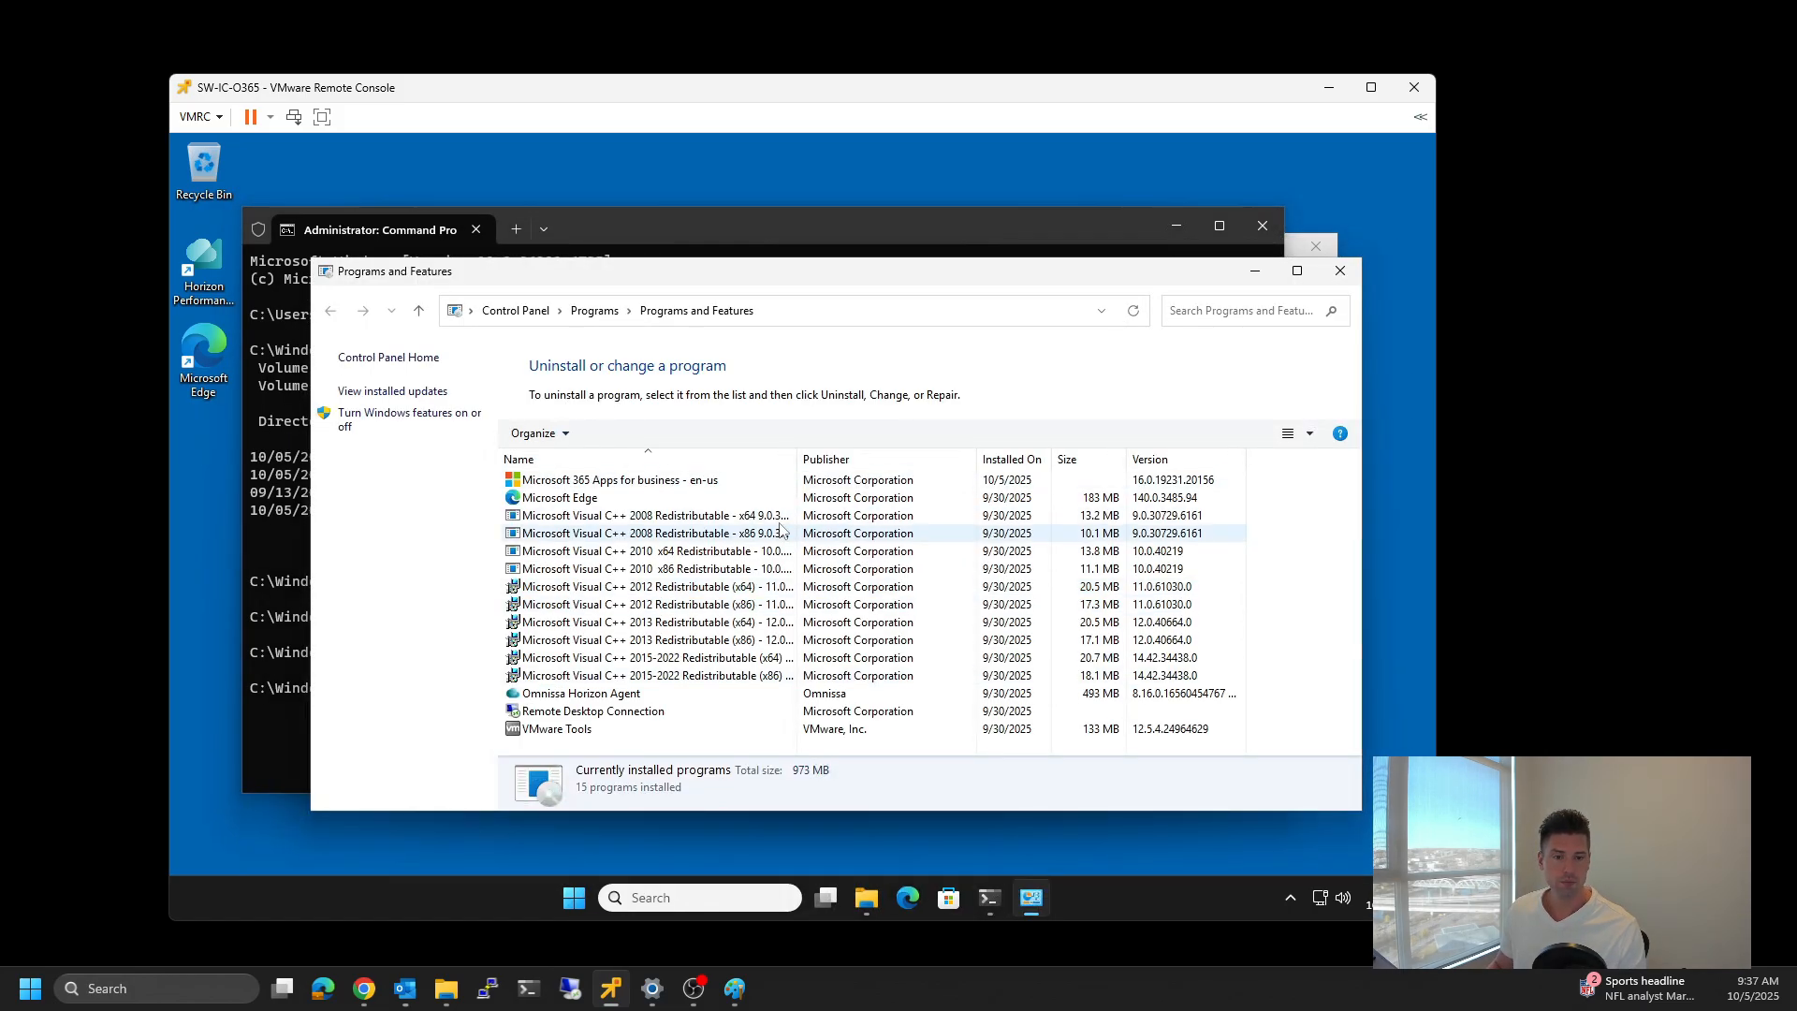
pyautogui.click(658, 481)
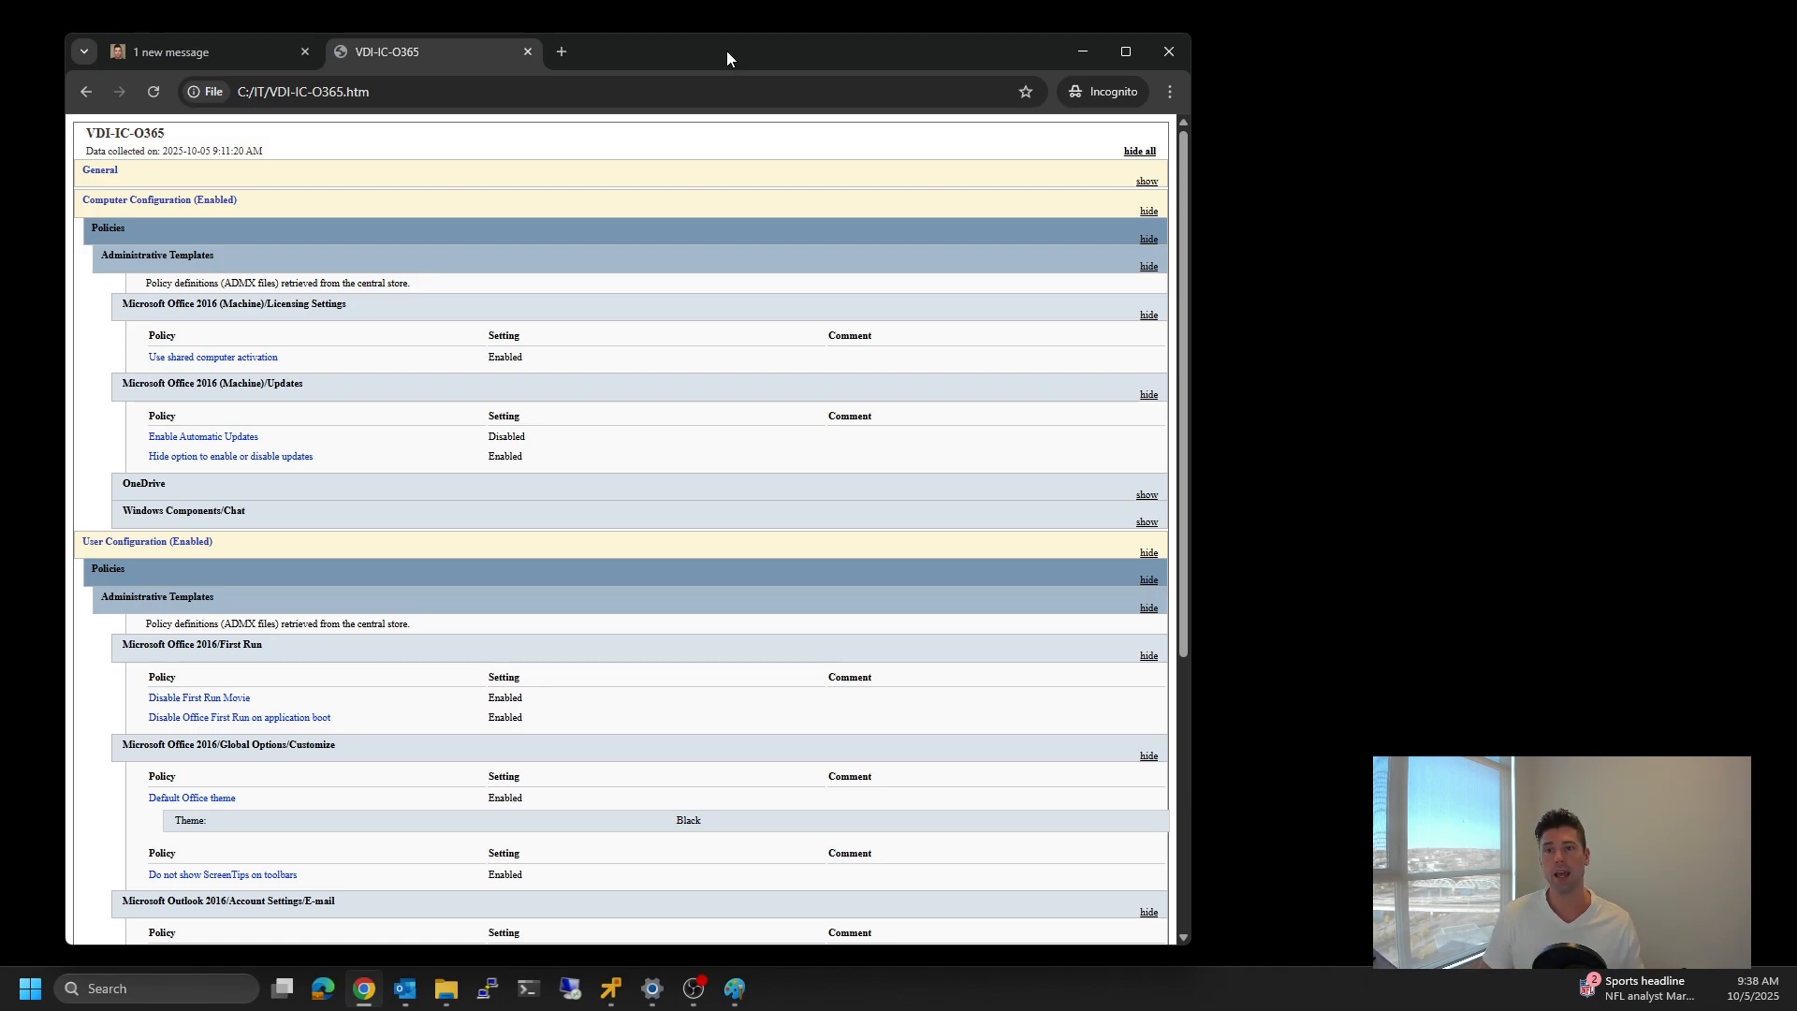
# Step: In Chrome, close the mail tab and review the shared computer activation and update policies in the VDI-IC-O365 report's Computer Configuration
pyautogui.click(304, 52)
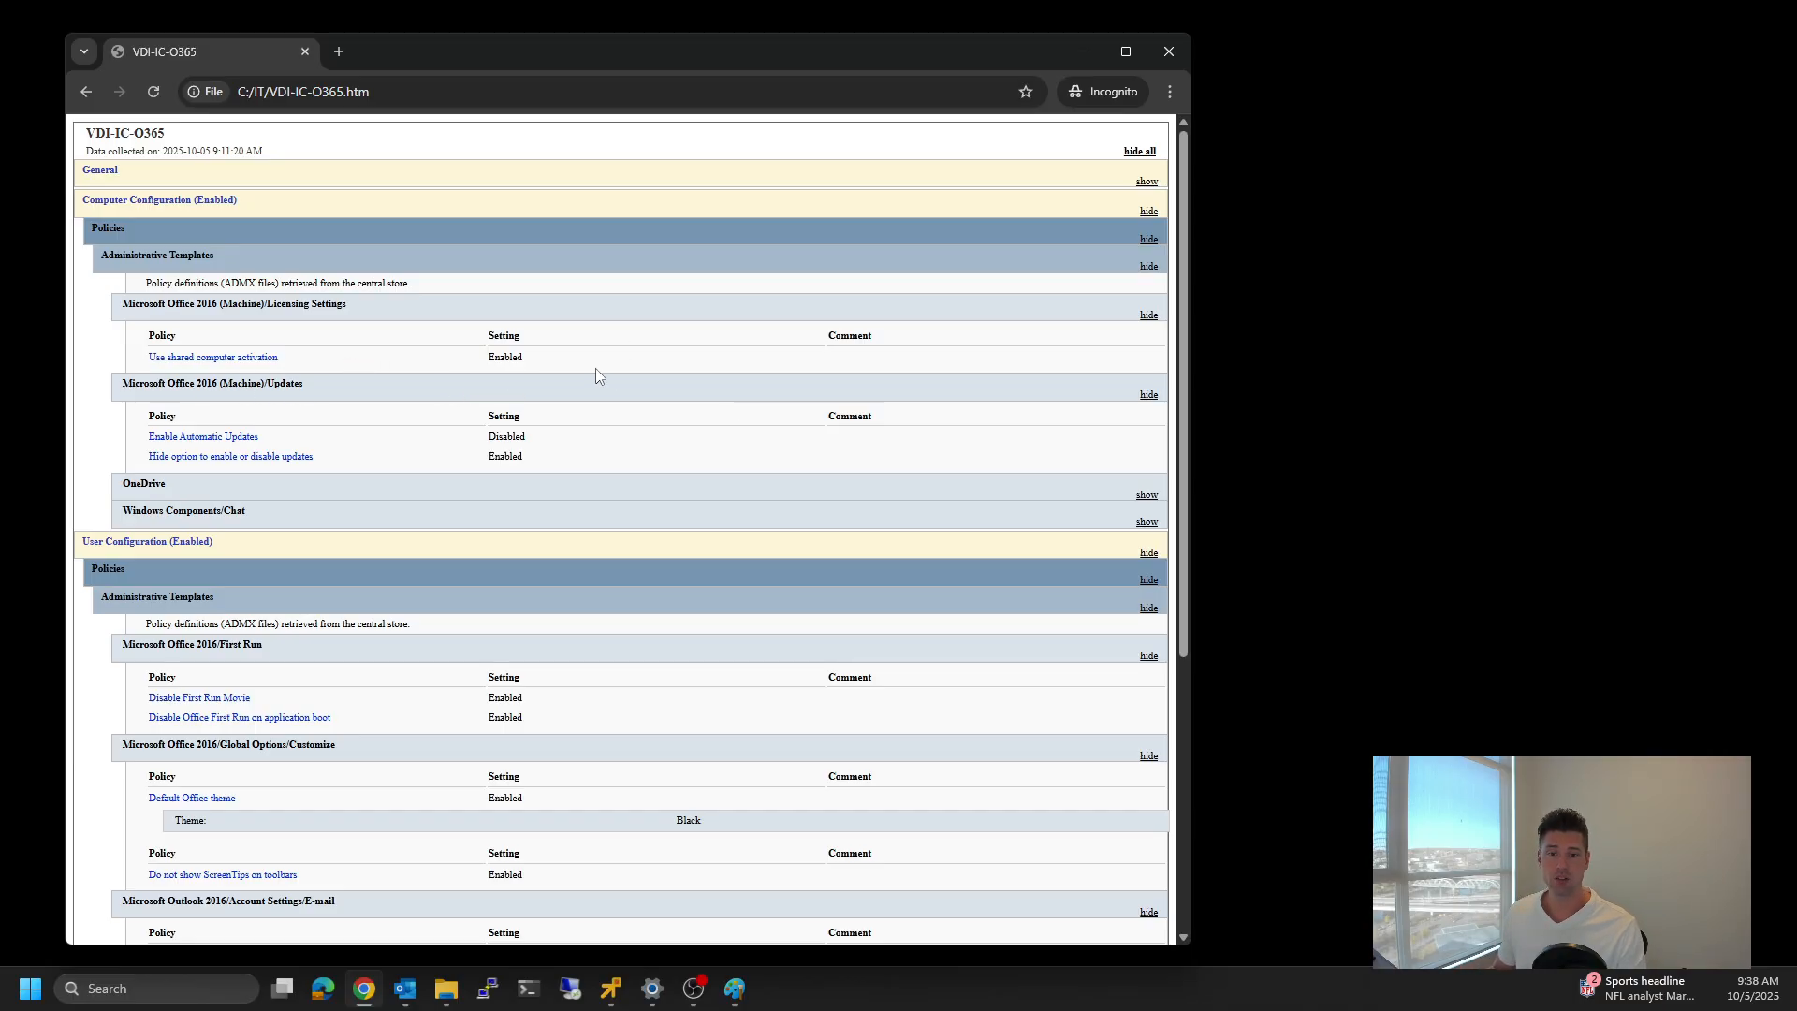
pyautogui.moveTo(541, 367); pyautogui.dragTo(463, 363)
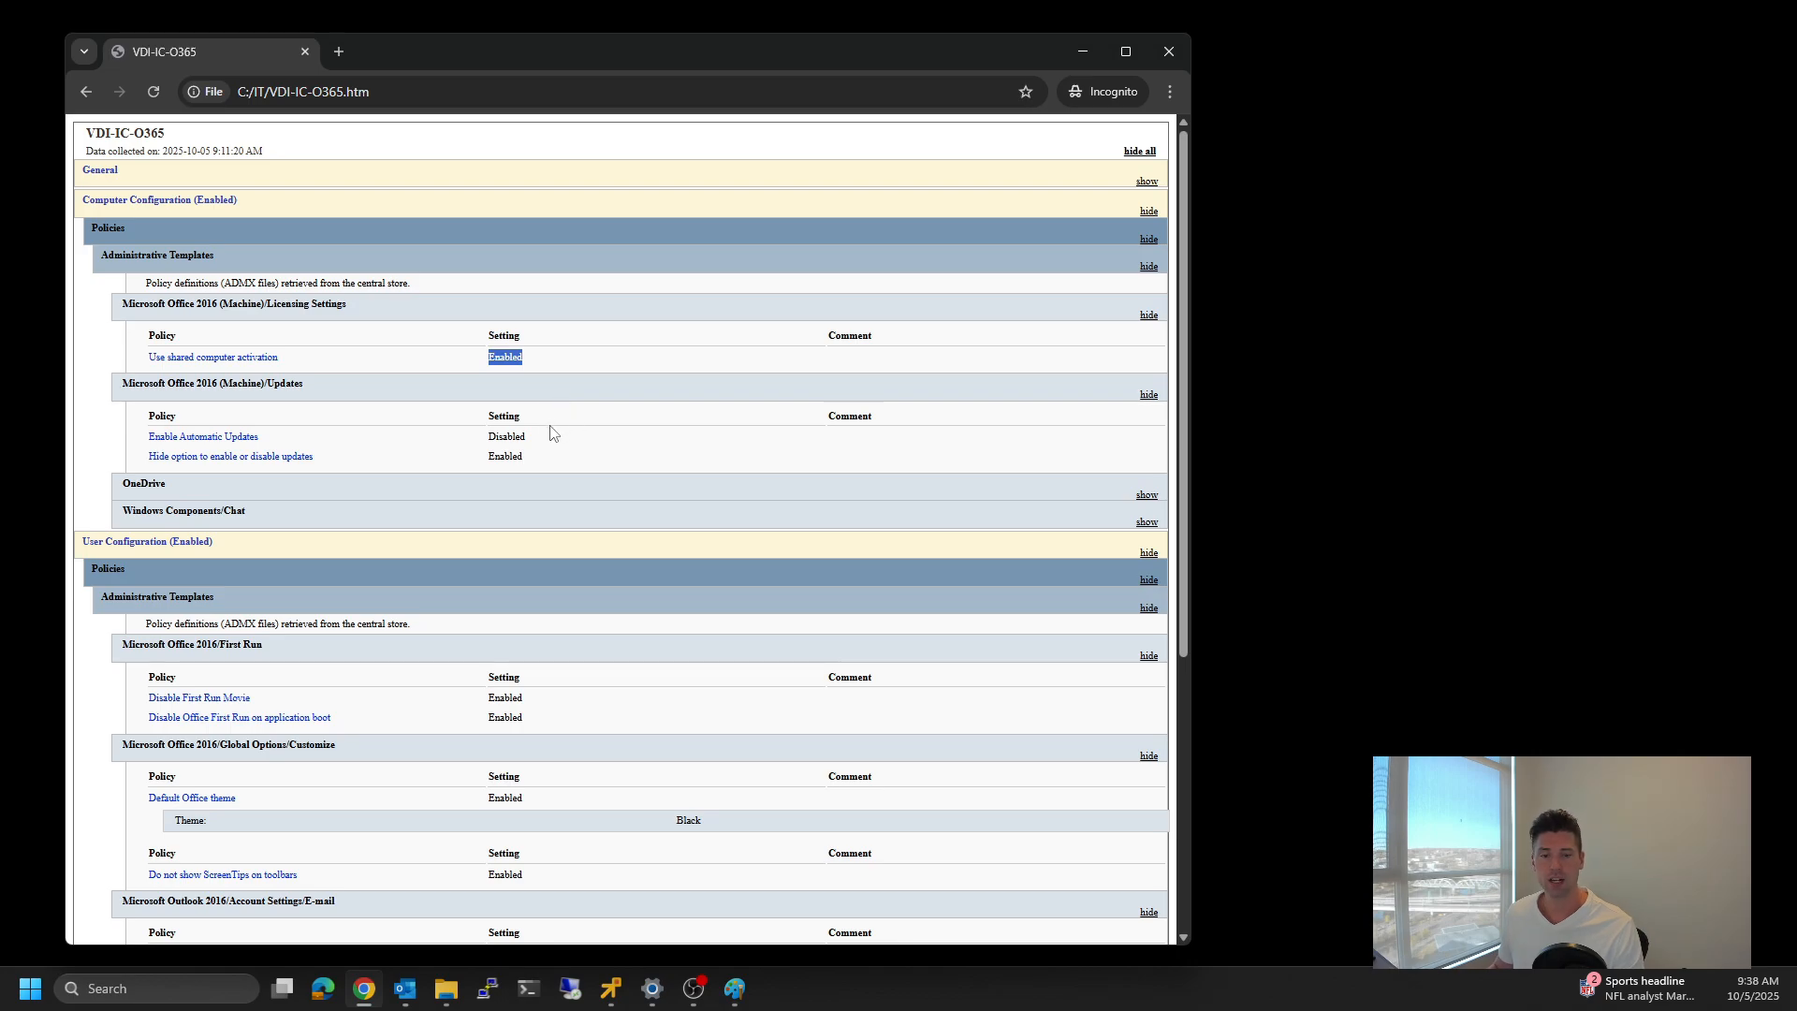
pyautogui.click(523, 436)
pyautogui.doubleClick(524, 437)
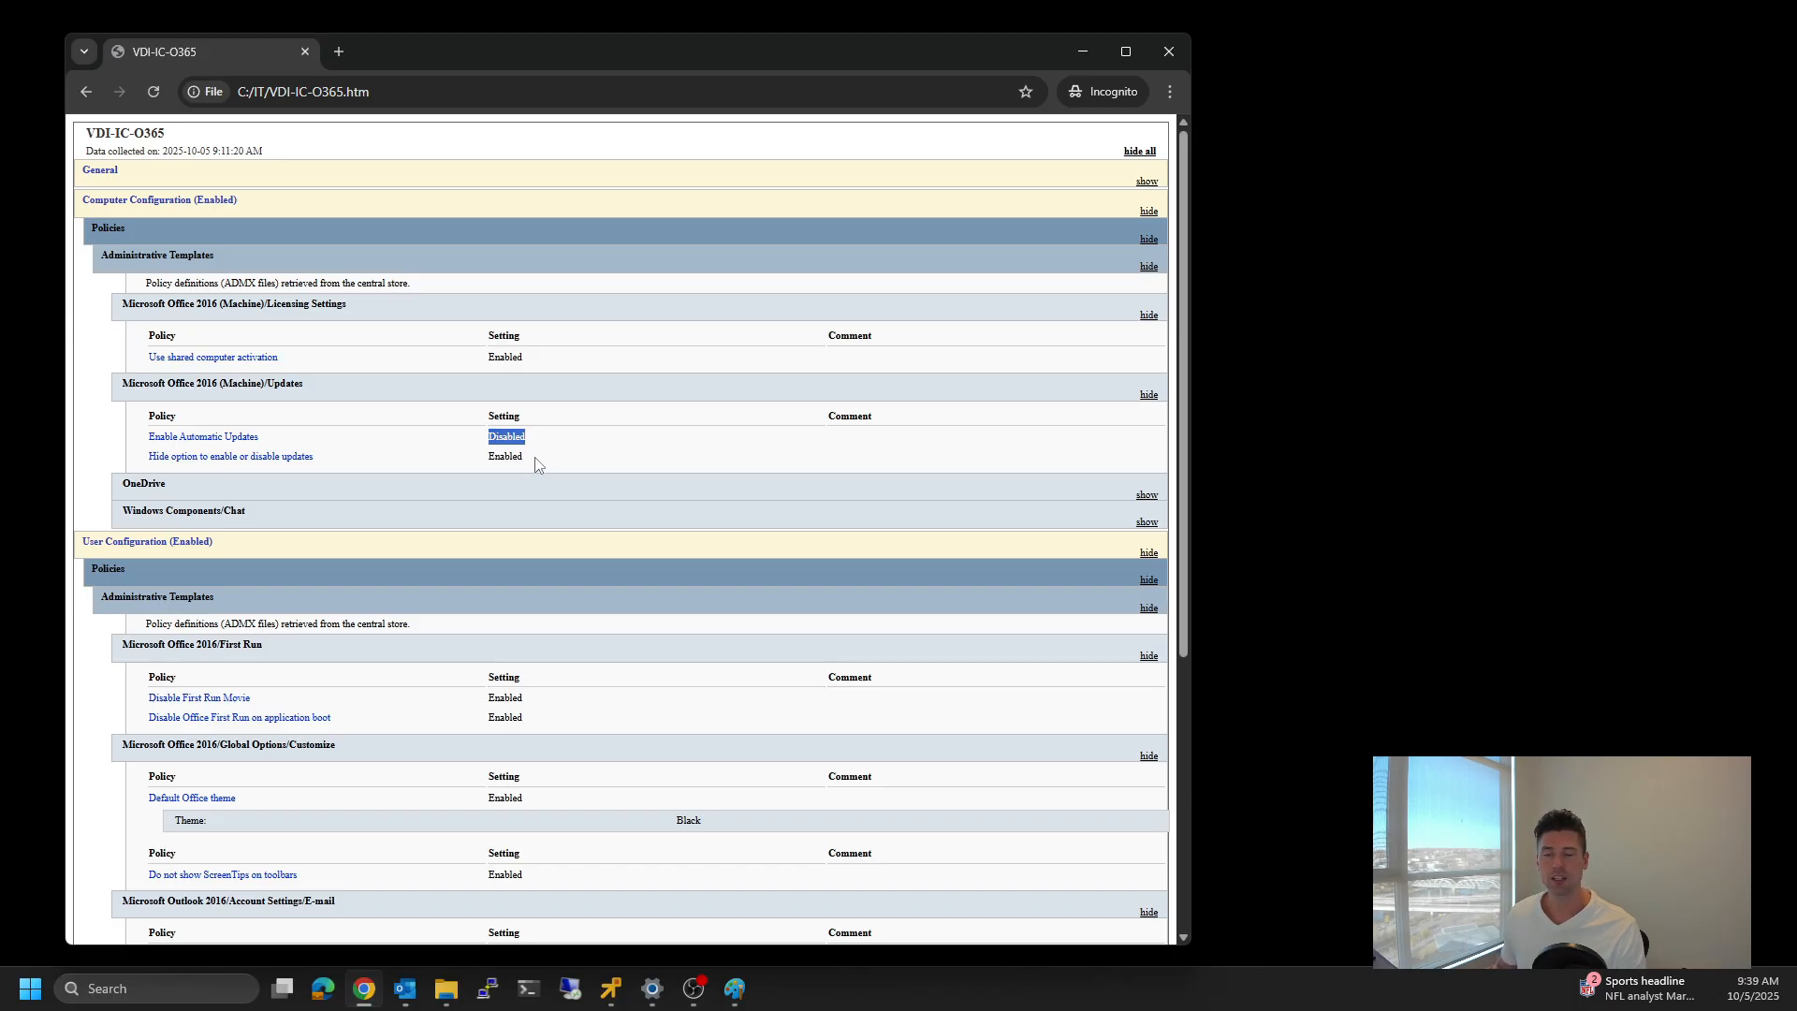
pyautogui.doubleClick(537, 465)
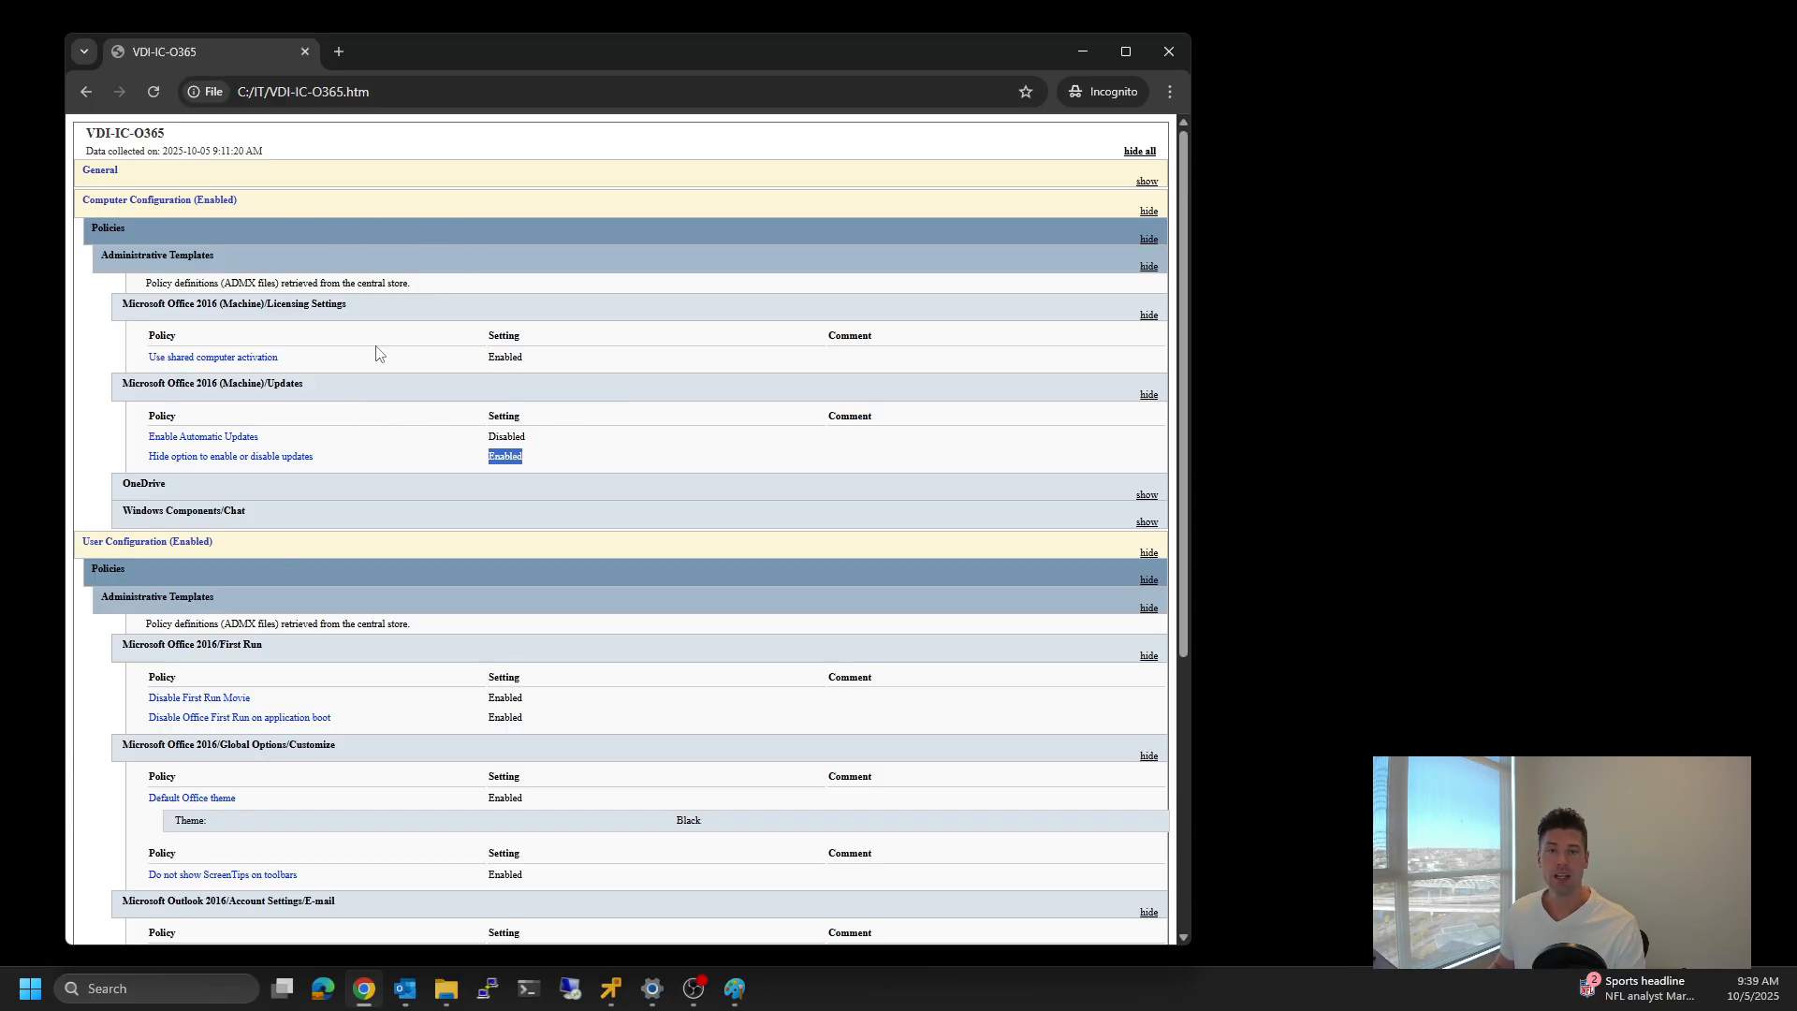
# Step: Review the report's User Configuration policies, covering the default Office theme, ScreenTips on toolbars and Cached Exchange Mode sync settings
pyautogui.scroll(-5, 377, 353)
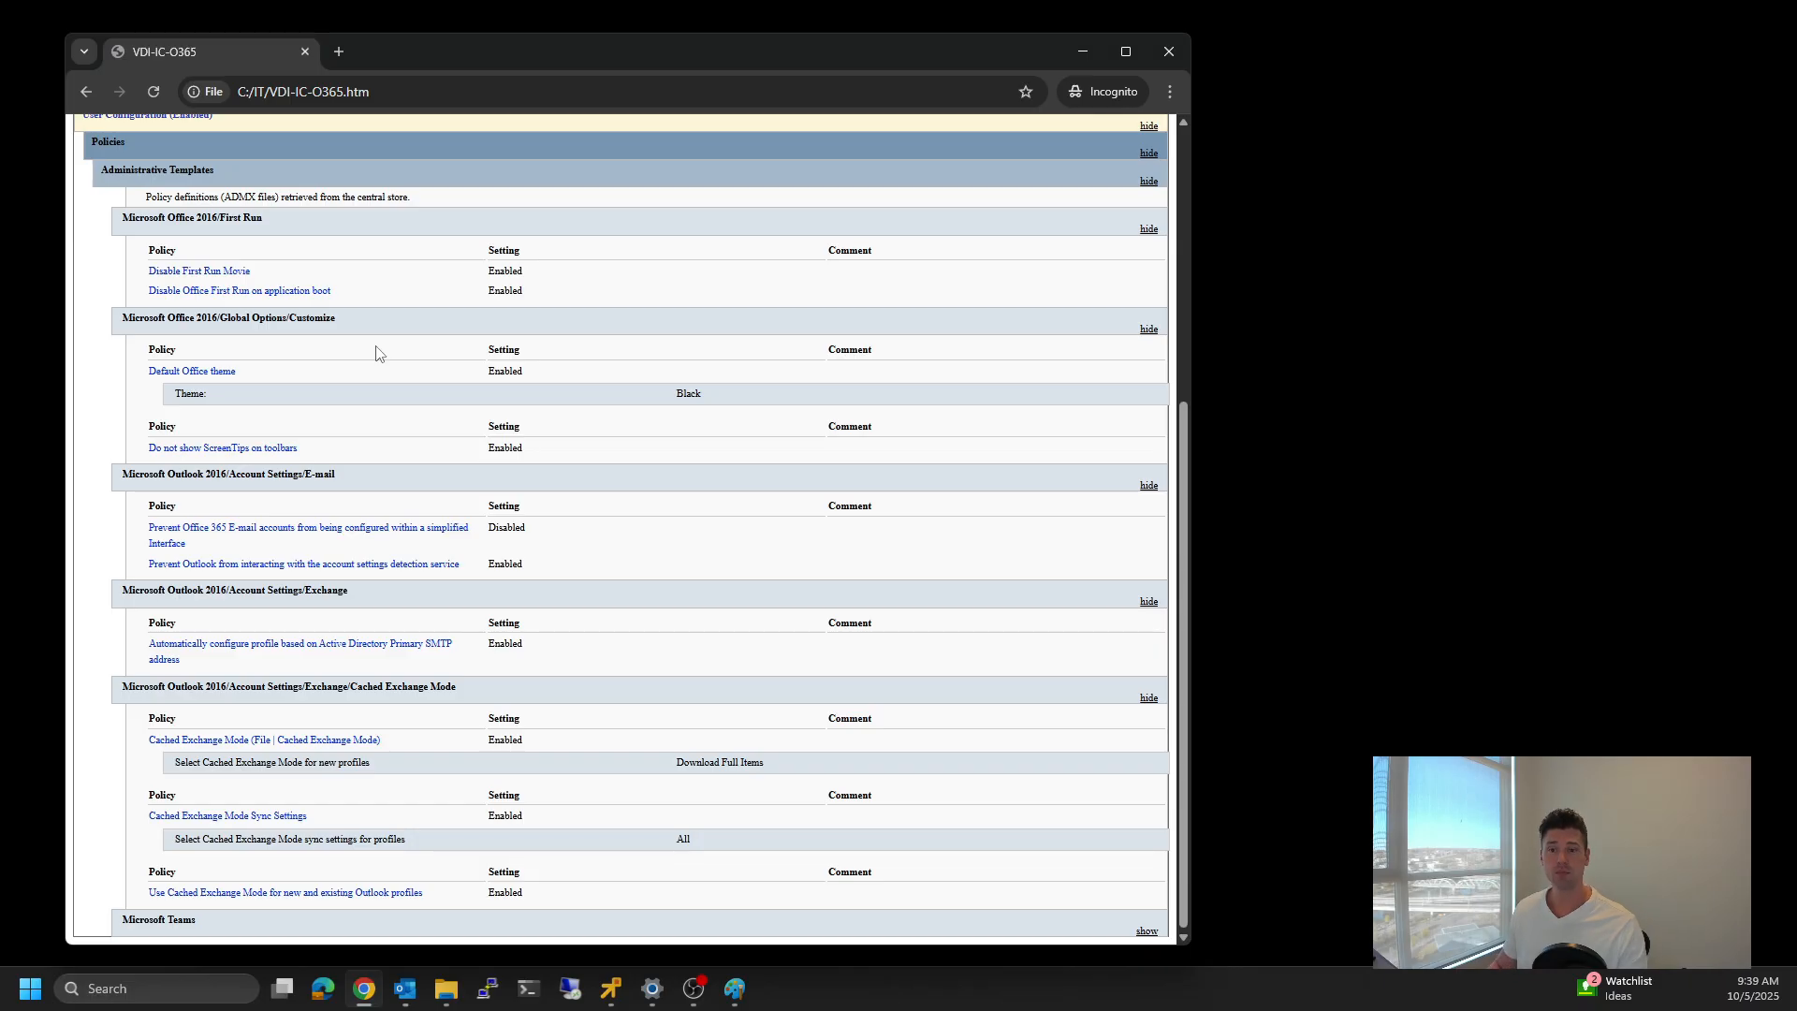
pyautogui.scroll(1, 270, 250)
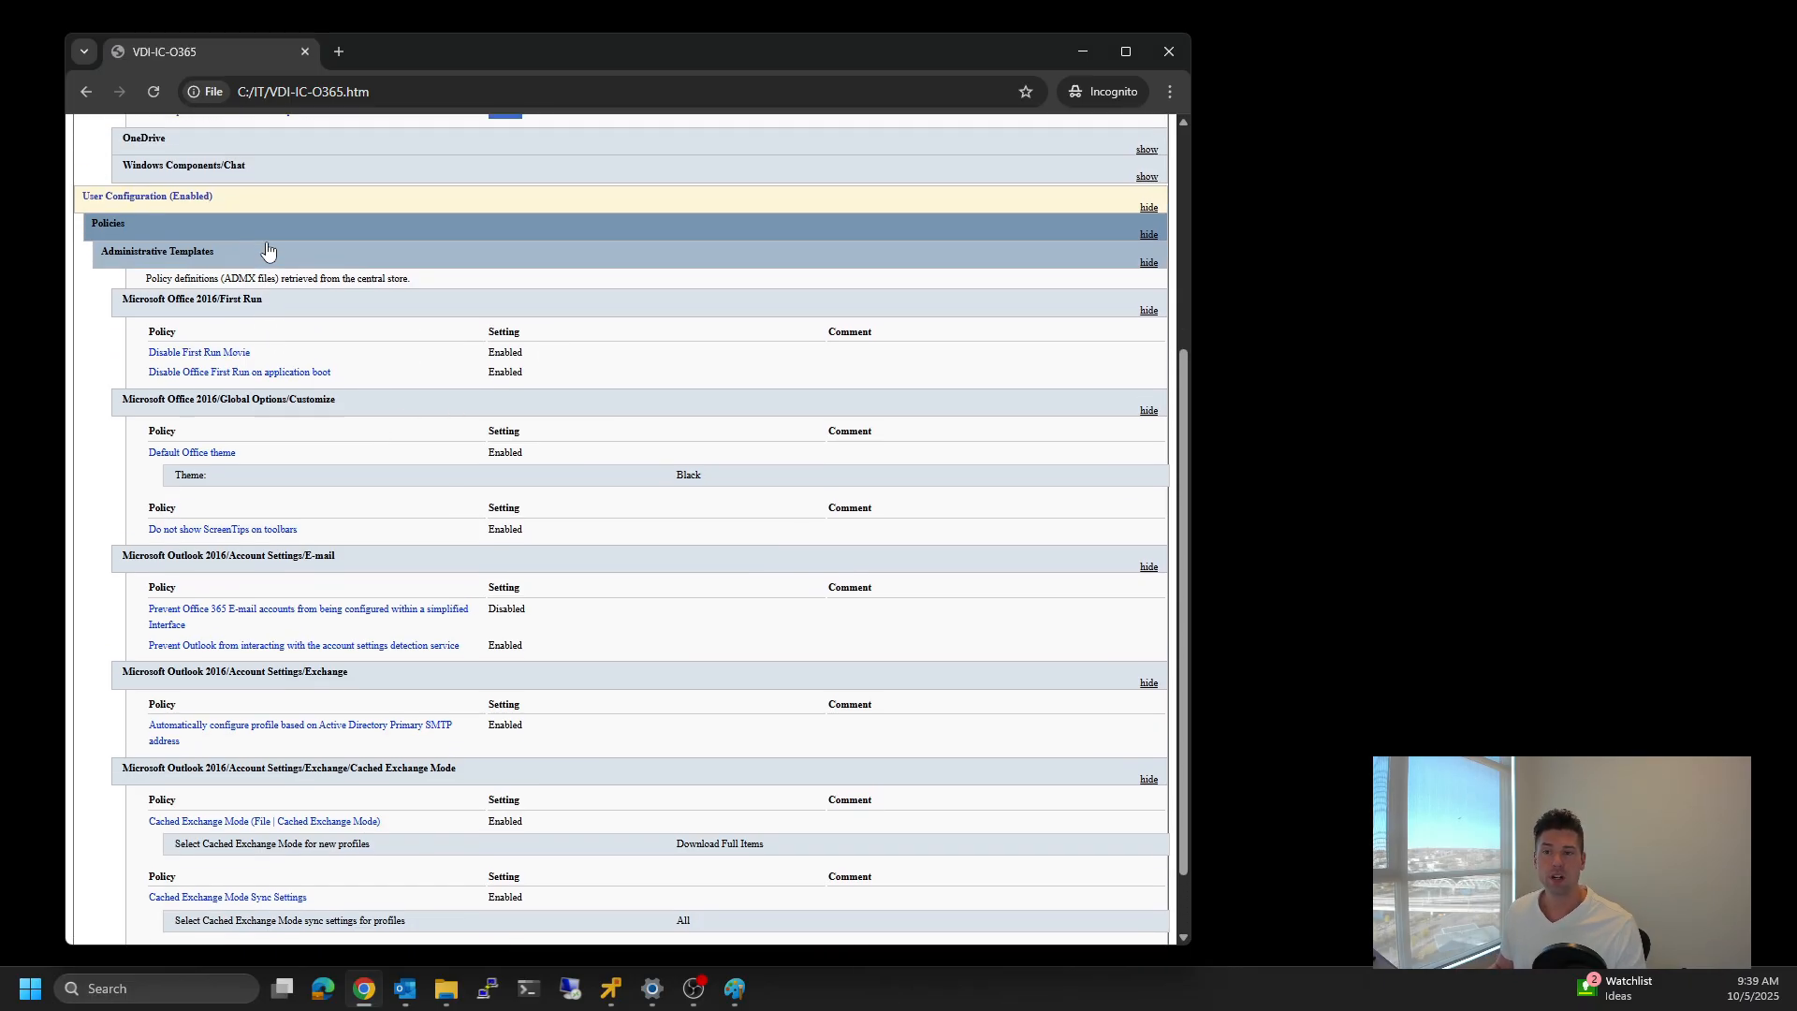
pyautogui.scroll(-1, 412, 338)
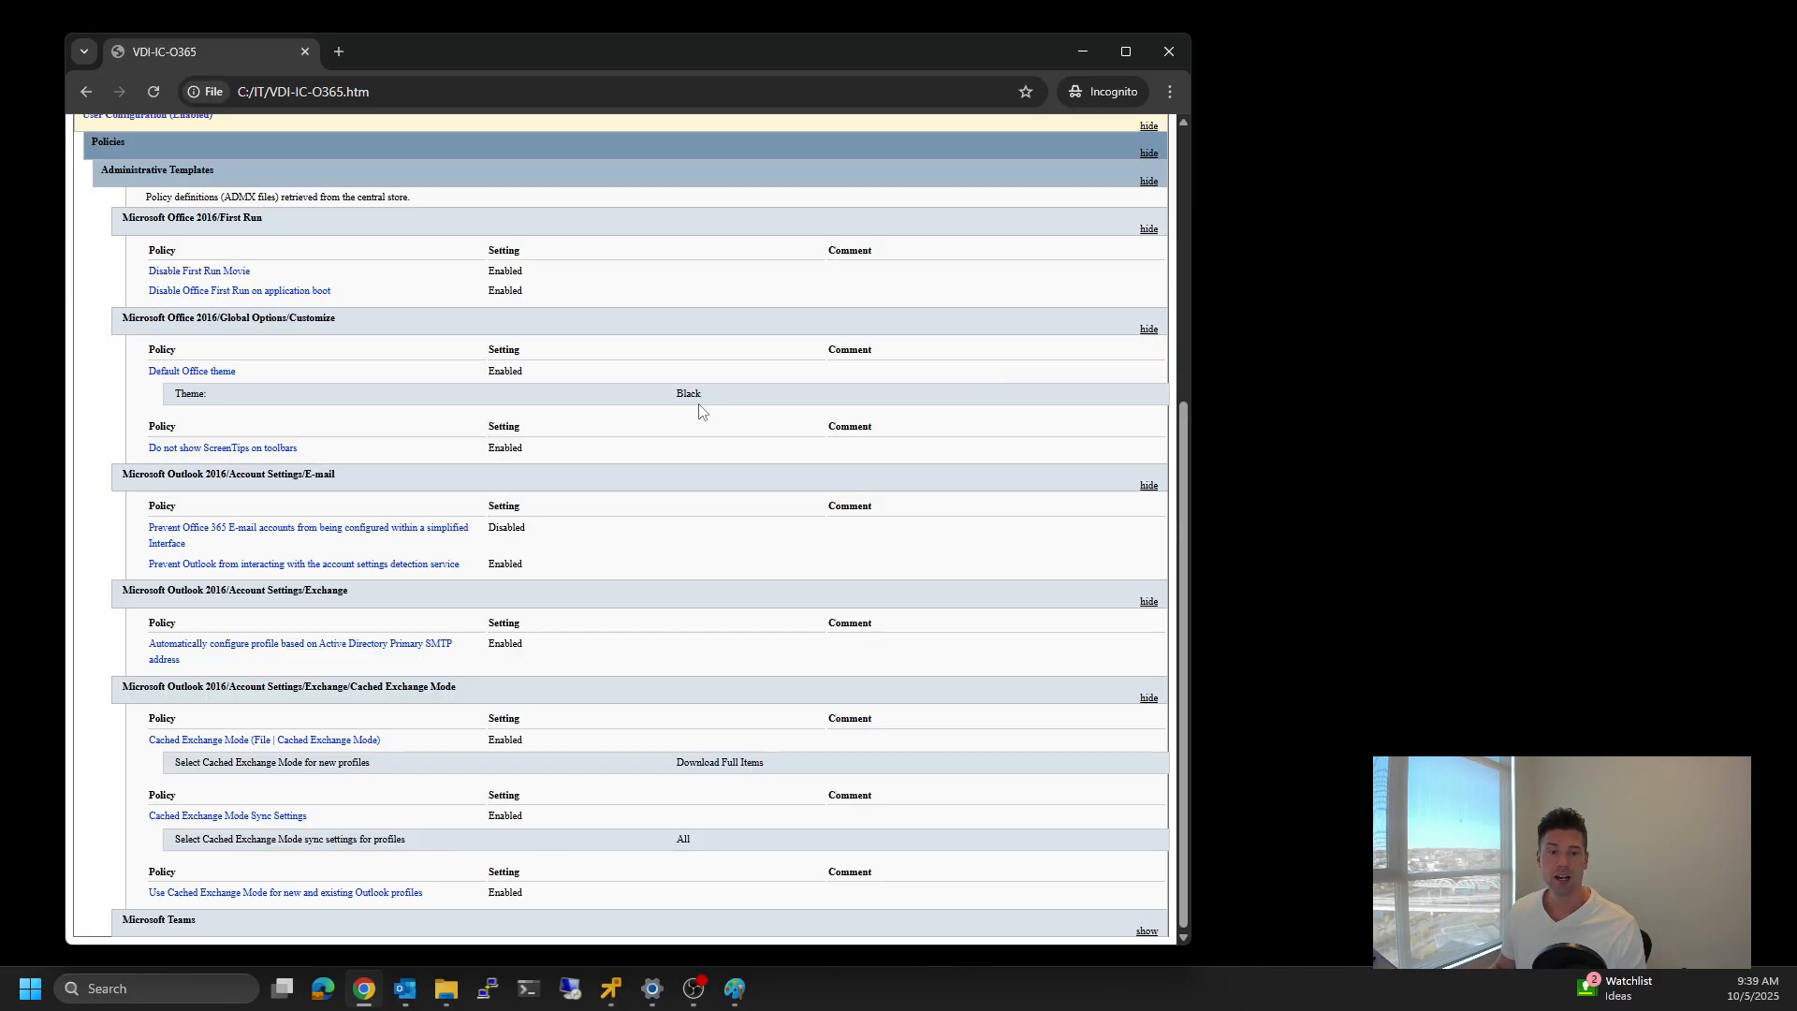
pyautogui.moveTo(726, 390); pyautogui.dragTo(214, 361)
pyautogui.click(625, 458)
pyautogui.doubleClick(507, 449)
pyautogui.click(616, 461)
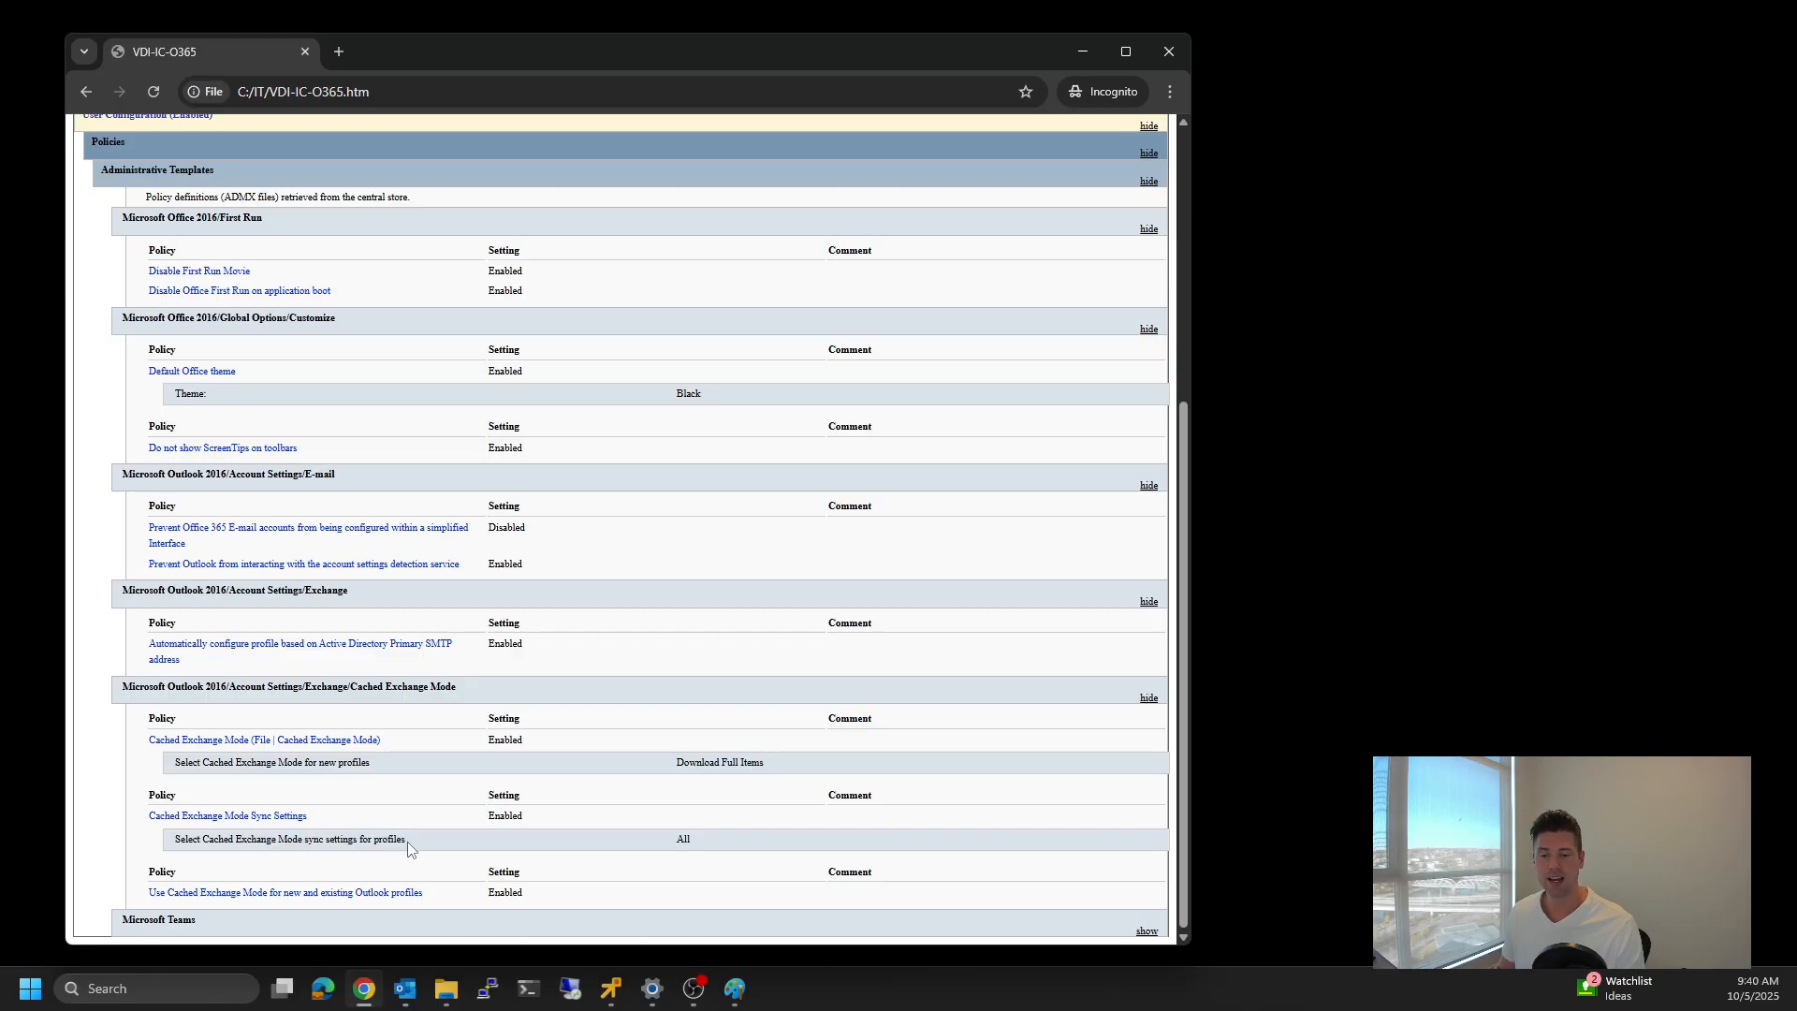
pyautogui.moveTo(710, 842); pyautogui.dragTo(614, 839)
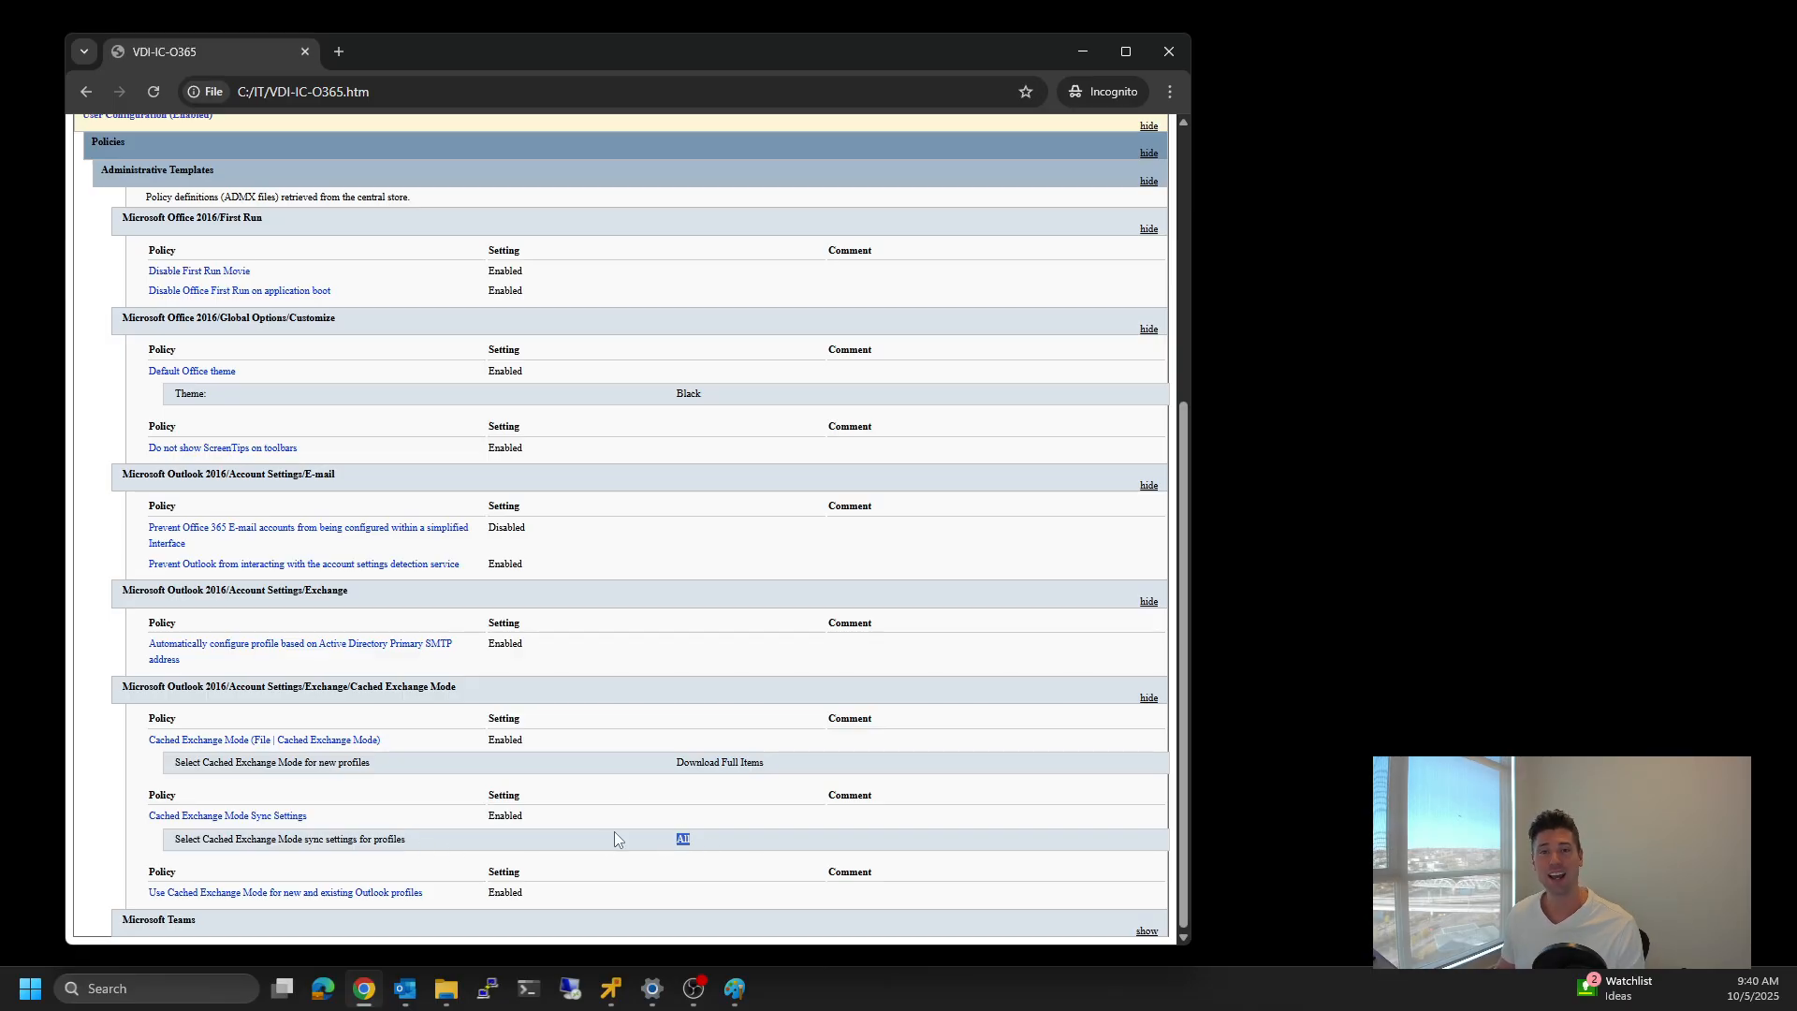